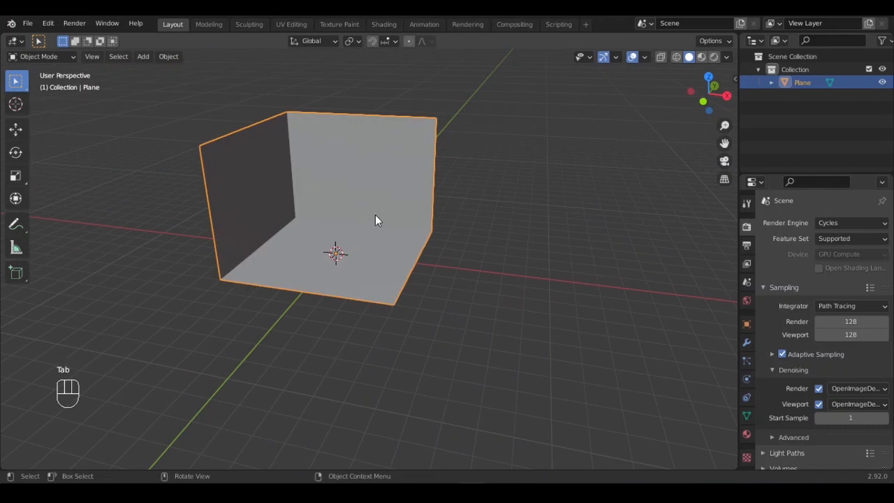
Step: Apply the room mesh's object transform and extrude all its faces along normals by -0.2 m with even thickness
{"action": "key", "text": "ctrl+a"}
{"action": "left_click", "coordinate": [368, 187]}
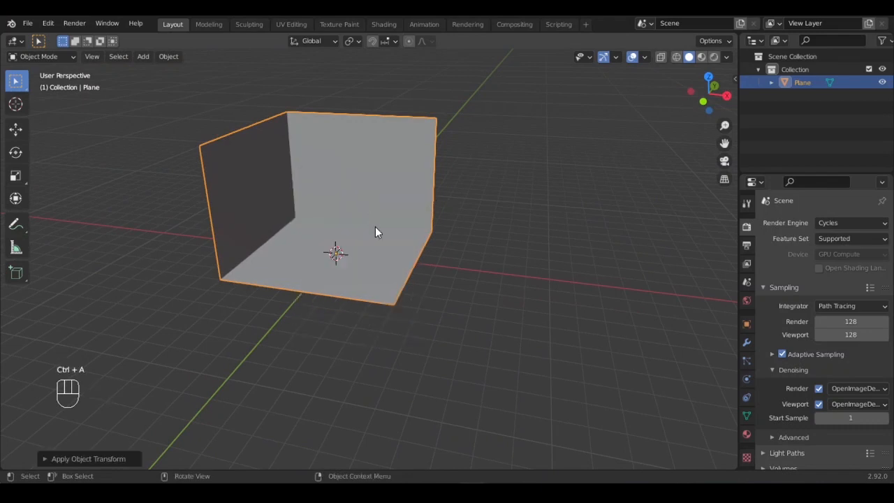
{"action": "middle_click_drag", "start_coordinate": [375, 232], "coordinate": [406, 231]}
{"action": "key", "text": "Tab"}
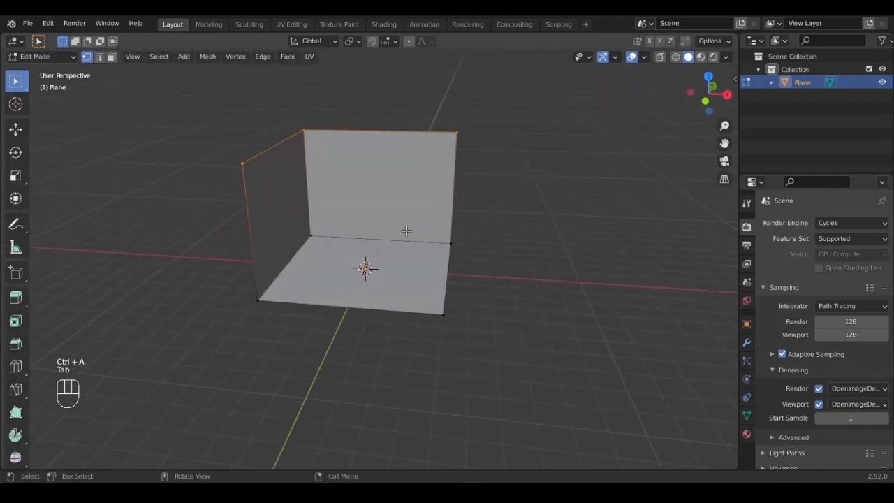
{"action": "key", "text": "a"}
{"action": "key", "text": "alt+e"}
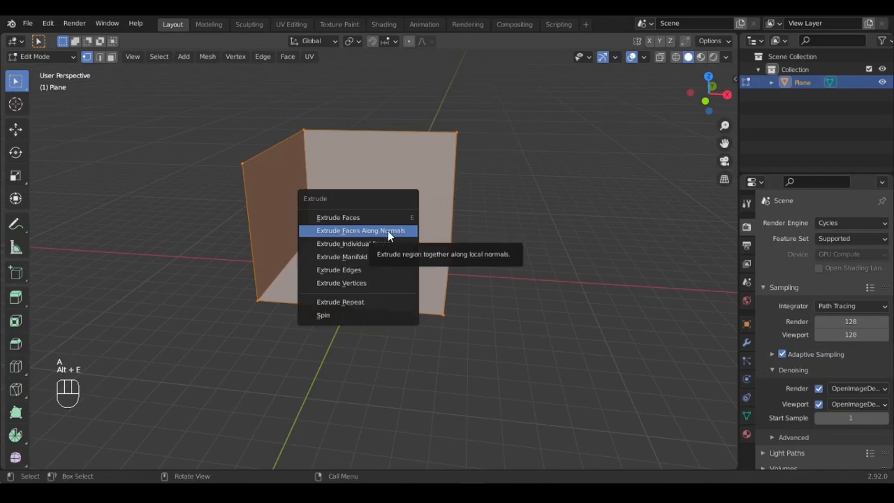
{"action": "left_click", "coordinate": [388, 230]}
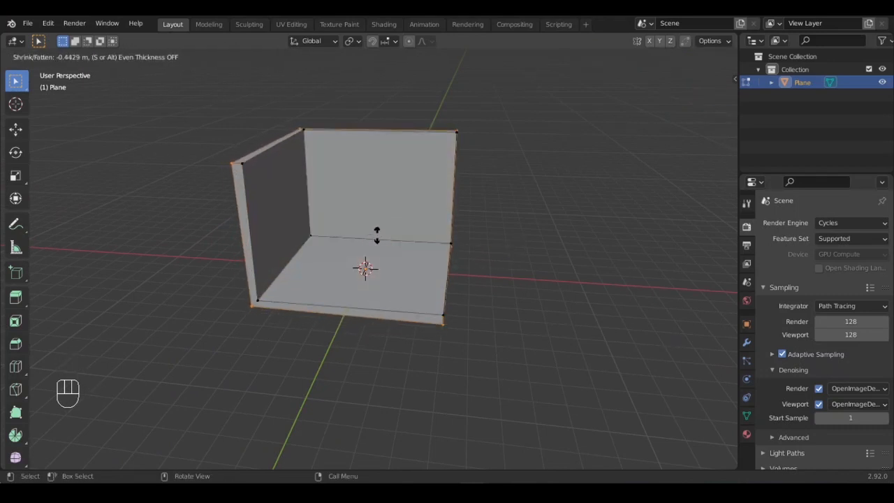
{"action": "key", "text": "s"}
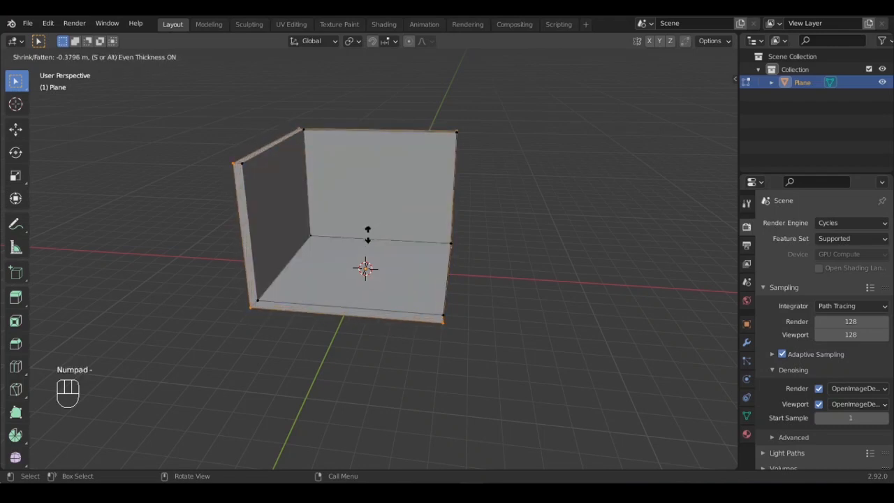
{"action": "key", "text": "KP_0"}
{"action": "key", "text": "KP_Decimal"}
{"action": "key", "text": "KP_2"}
{"action": "key", "text": "Return"}
{"action": "key", "text": "Tab"}
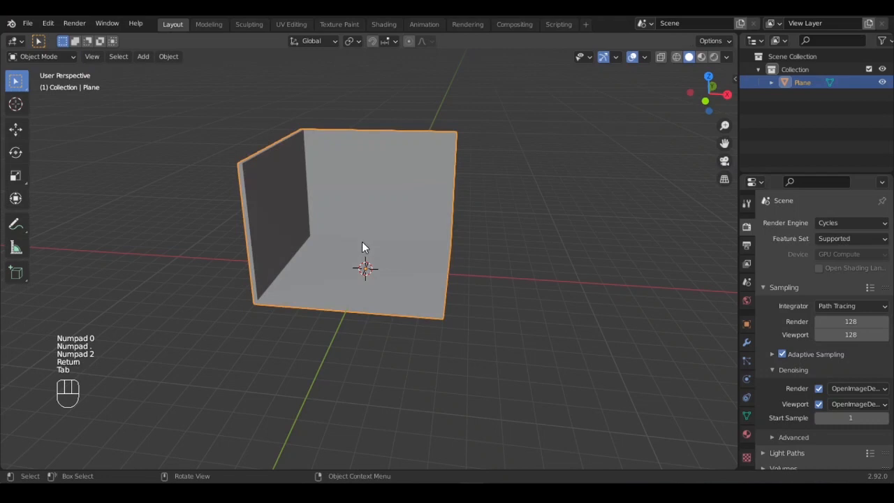
Step: Raise the room mesh along the Z axis, well clear of the world origin
{"action": "key", "text": "g"}
{"action": "key", "text": "z"}
{"action": "left_click", "coordinate": [397, 192]}
Step: Add a plane at the world origin as the ground and scale it by 50
{"action": "key", "text": "shift+a"}
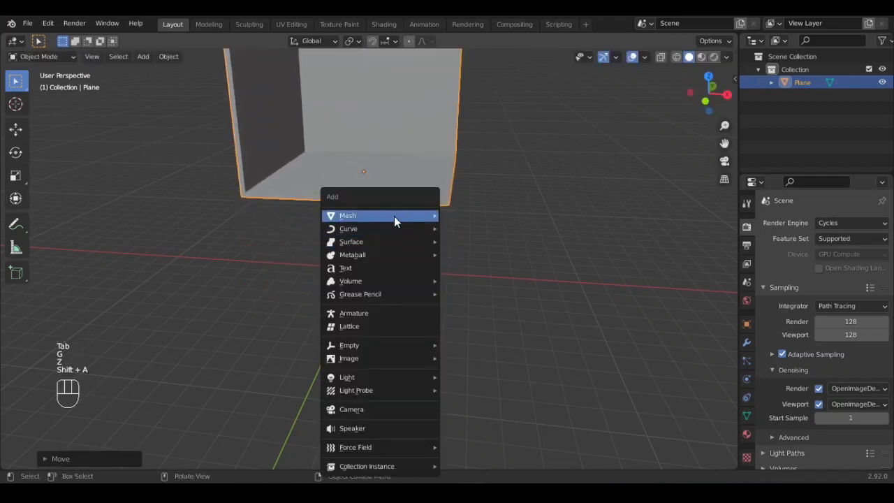
{"action": "mouse_move", "coordinate": [394, 216]}
{"action": "left_click", "coordinate": [469, 213]}
{"action": "key", "text": "s"}
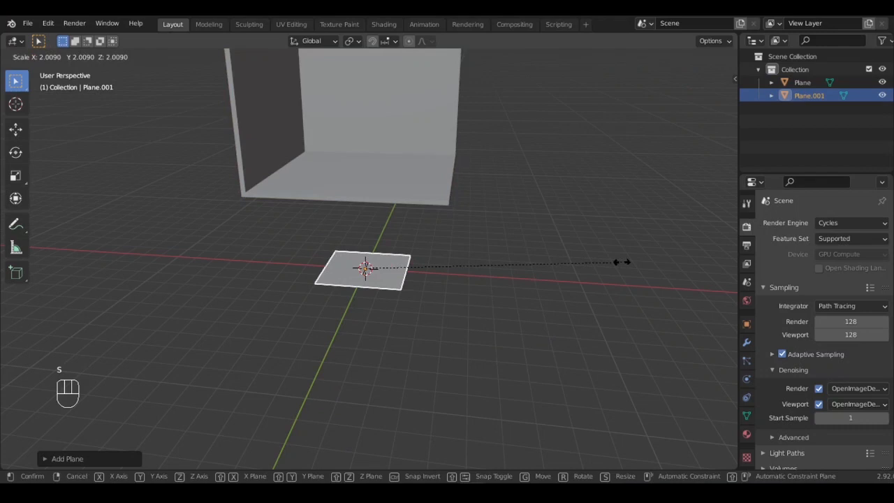
{"action": "key", "text": "KP_5"}
{"action": "key", "text": "KP_0"}
{"action": "key", "text": "Return"}
Step: Drop the room mesh onto the large ground plane with Drop It
{"action": "left_click", "coordinate": [395, 203], "text": "shift"}
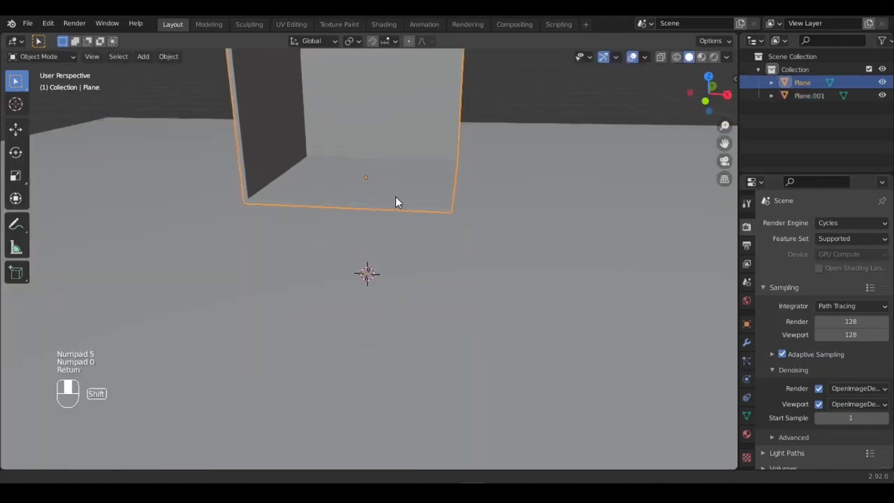
{"action": "middle_click_drag", "start_coordinate": [395, 197], "coordinate": [380, 209]}
{"action": "key", "text": "v"}
{"action": "middle_click_drag", "start_coordinate": [440, 184], "coordinate": [432, 189], "text": "shift"}
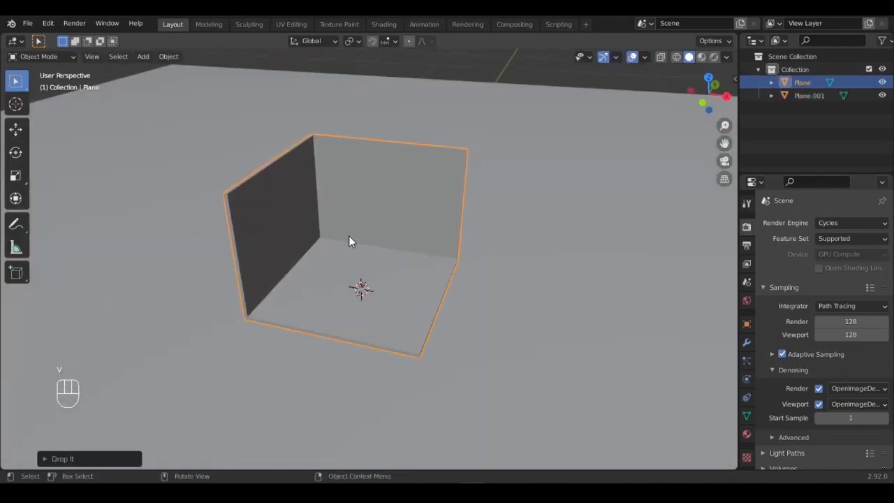
{"action": "middle_click_drag", "start_coordinate": [348, 235], "coordinate": [354, 230]}
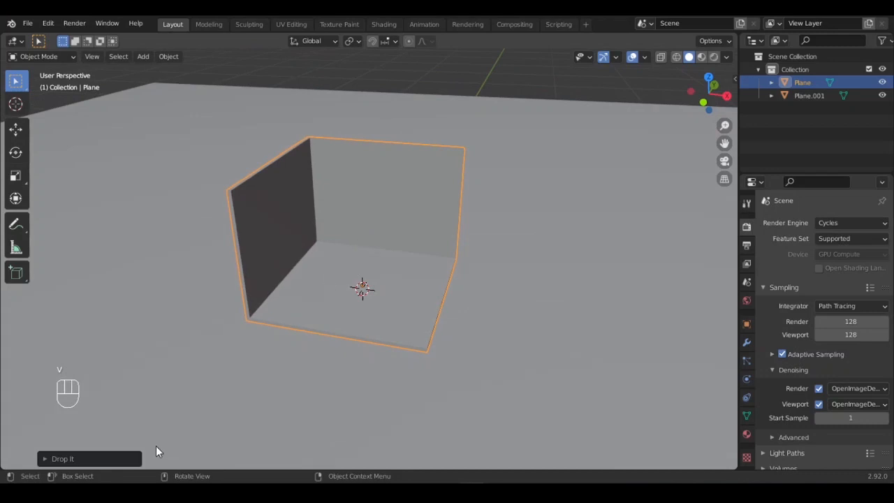
{"action": "left_click", "coordinate": [43, 458]}
{"action": "left_click", "coordinate": [47, 379]}
Step: Snap the 3D cursor to the center of the room's back wall face
{"action": "middle_click_drag", "start_coordinate": [494, 376], "coordinate": [395, 255]}
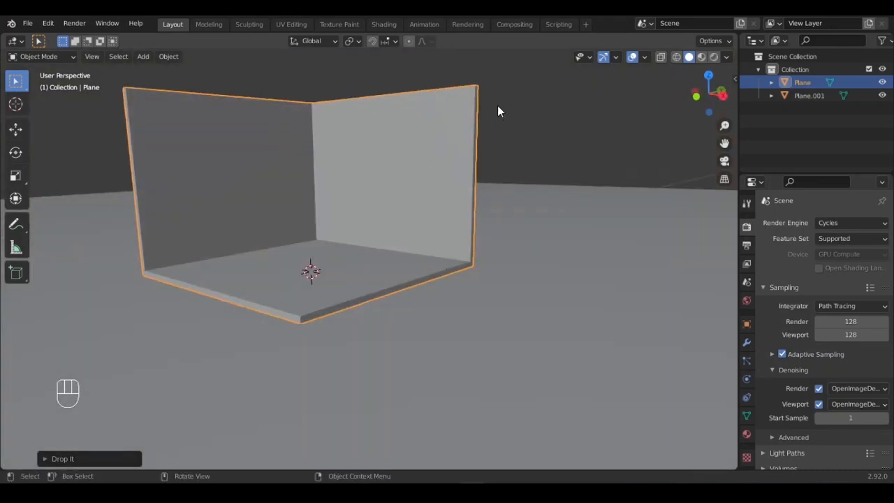
{"action": "middle_click_drag", "start_coordinate": [519, 293], "coordinate": [452, 342]}
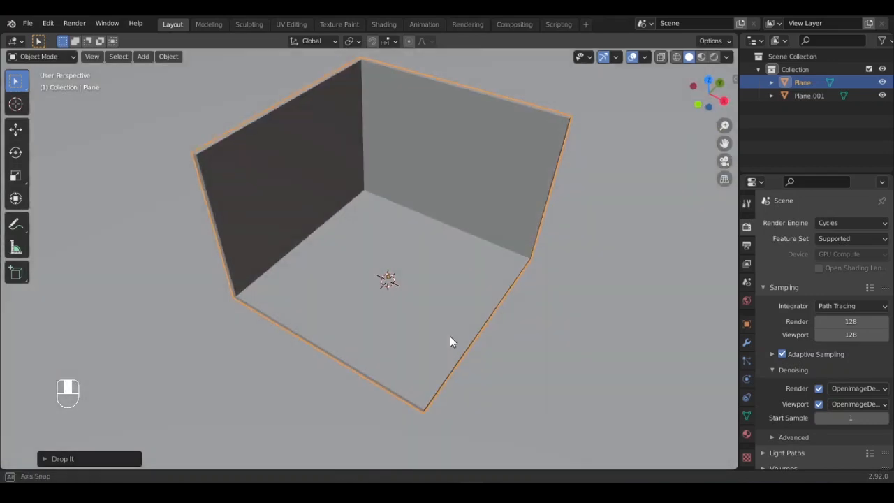
{"action": "middle_click_drag", "start_coordinate": [445, 284], "coordinate": [409, 150]}
{"action": "key", "text": "Tab"}
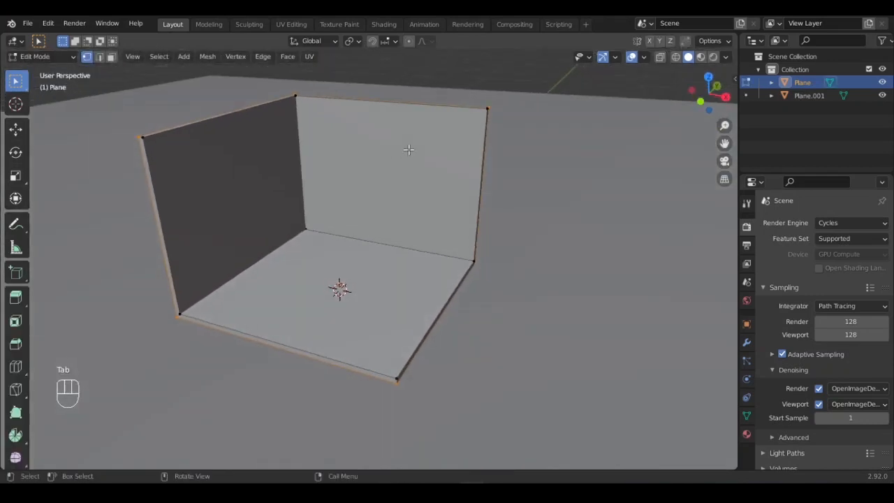
{"action": "key", "text": "3"}
{"action": "left_click", "coordinate": [405, 158]}
{"action": "key", "text": "shift+s"}
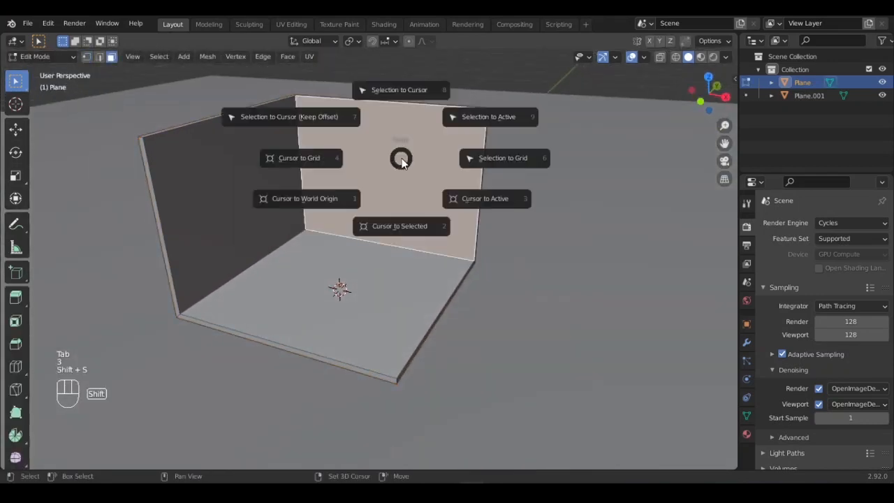
{"action": "left_click", "coordinate": [401, 251]}
{"action": "key", "text": "Tab"}
Step: Add a plane at the cursor on the back wall and rotate it 90° about the X axis
{"action": "key", "text": "shift+a"}
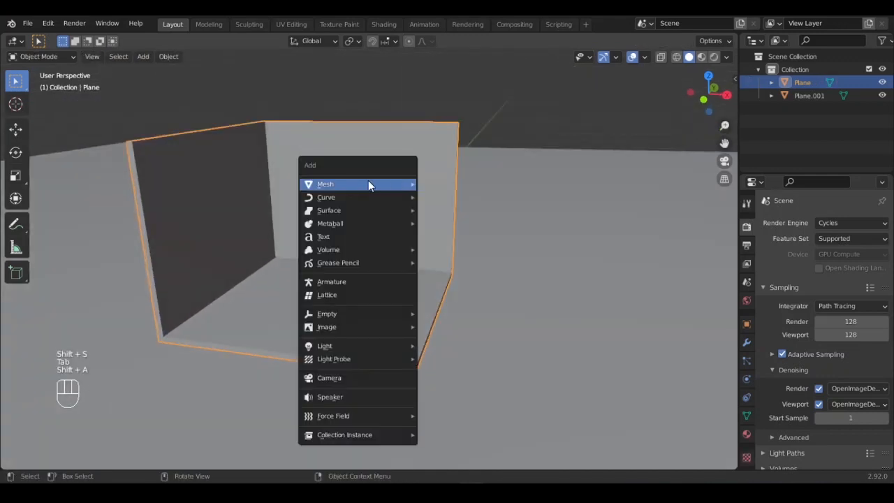
{"action": "mouse_move", "coordinate": [369, 183]}
{"action": "left_click", "coordinate": [444, 183]}
{"action": "middle_click_drag", "start_coordinate": [440, 189], "coordinate": [389, 211], "text": "shift"}
{"action": "key", "text": "r"}
{"action": "key", "text": "x"}
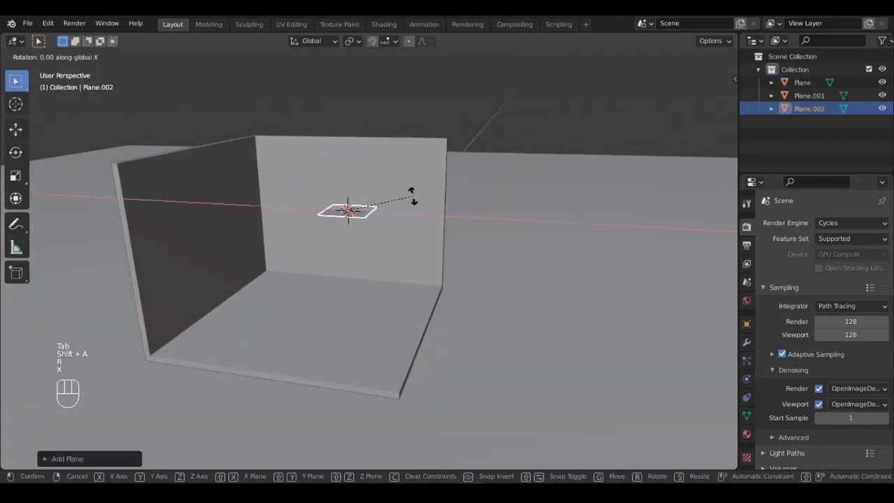
{"action": "key", "text": "KP_9"}
{"action": "key", "text": "KP_0"}
{"action": "key", "text": "Return"}
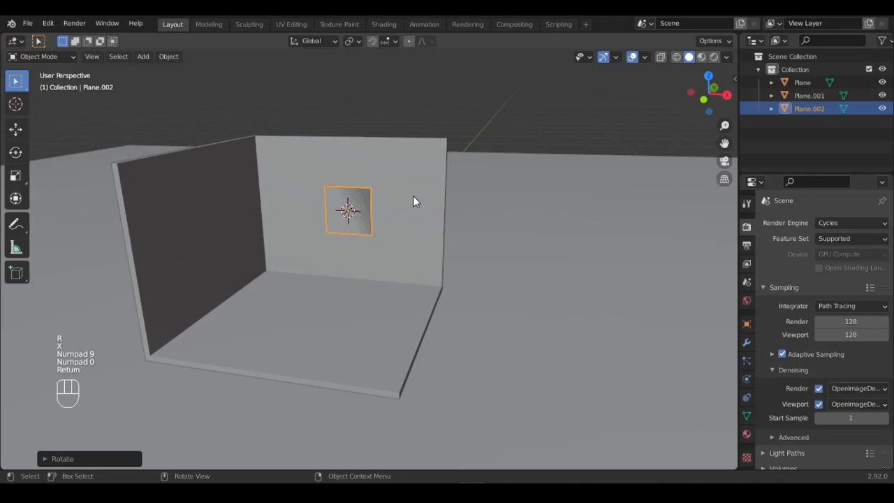
Step: Scale the back wall plane by 4 along the X axis
{"action": "key", "text": "s"}
{"action": "key", "text": "x"}
{"action": "key", "text": "KP_4"}
{"action": "key", "text": "Return"}
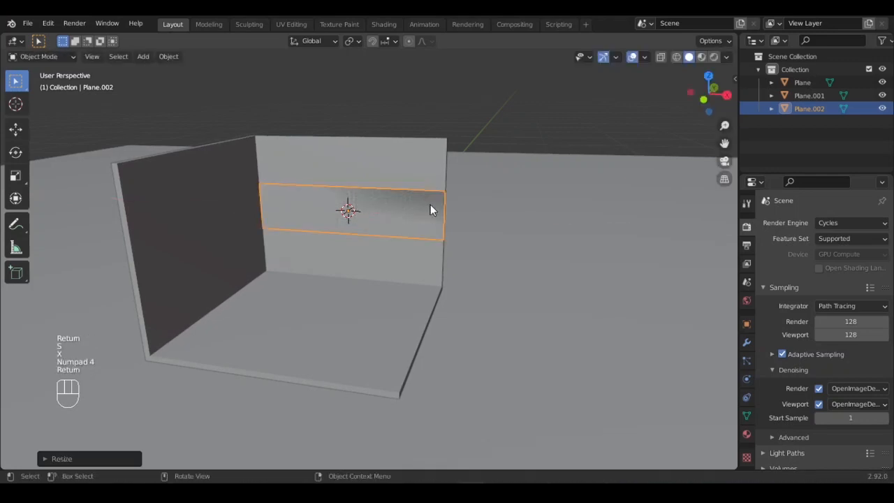
Step: Snap the 3D cursor to the center of the room's inner floor face
{"action": "middle_click_drag", "start_coordinate": [430, 210], "coordinate": [362, 282]}
{"action": "key", "text": "Tab"}
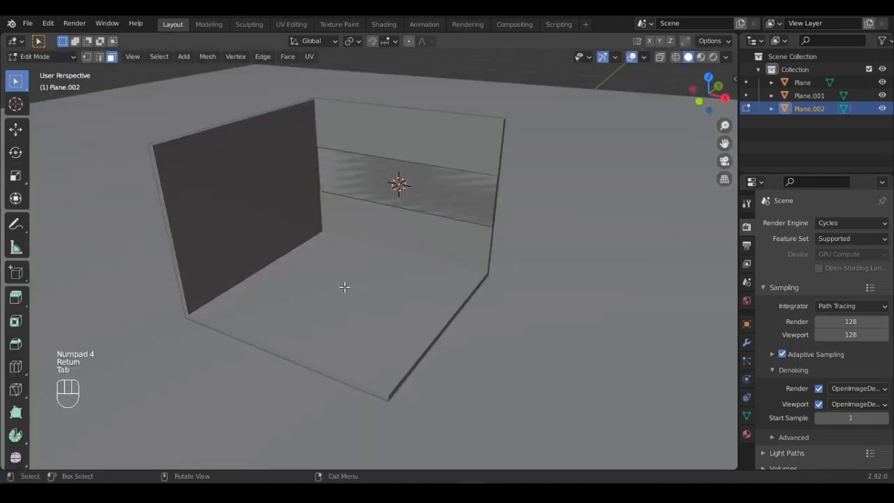
{"action": "key", "text": "Tab"}
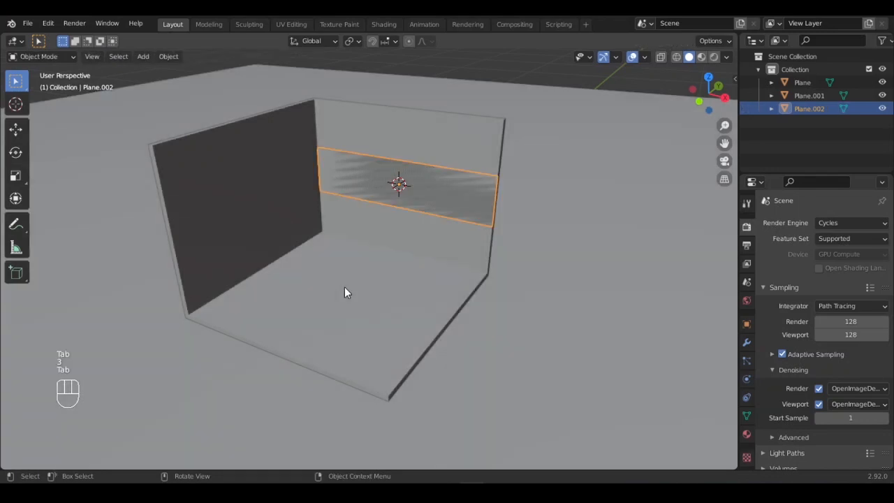
{"action": "left_click", "coordinate": [344, 286]}
{"action": "key", "text": "Tab"}
{"action": "left_click", "coordinate": [348, 287]}
{"action": "key", "text": "shift+s"}
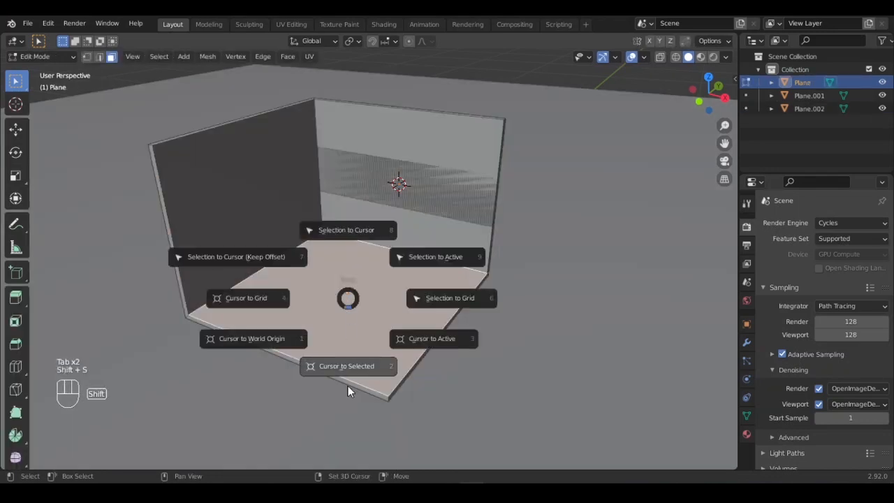
{"action": "left_click", "coordinate": [348, 385]}
{"action": "key", "text": "Tab"}
Step: Add a plane at the cursor in the middle of the room's floor
{"action": "key", "text": "shift+a"}
{"action": "mouse_move", "coordinate": [359, 217]}
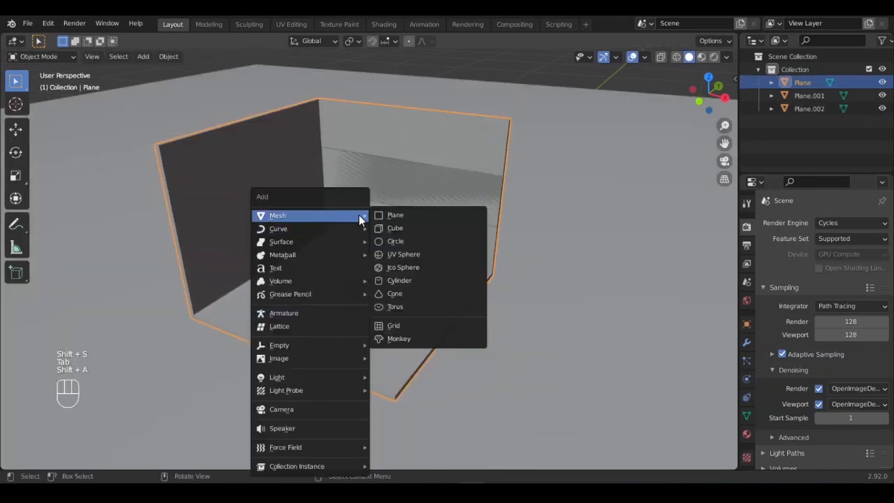
{"action": "left_click", "coordinate": [391, 214]}
{"action": "scroll", "coordinate": [369, 303], "scroll_direction": "up", "scroll_amount": 5}
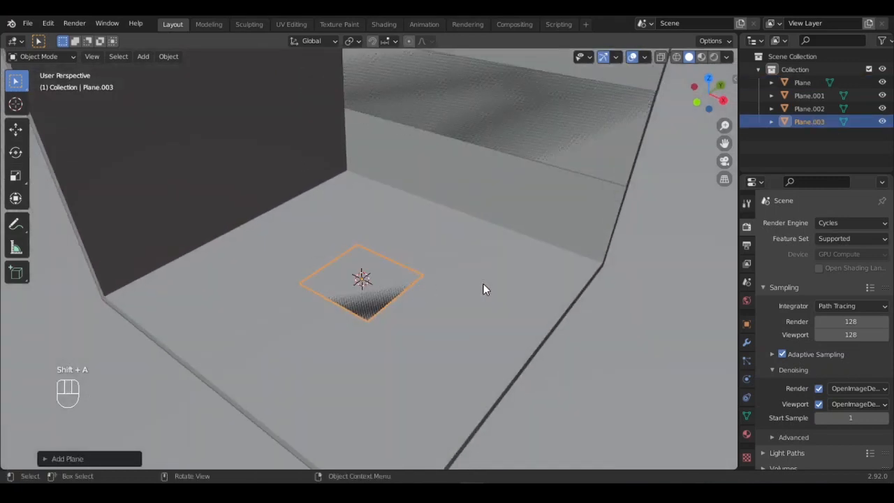
Step: Set the floor plane's dimensions to 1.9 m in X and 135 cm in Y
{"action": "key", "text": "n"}
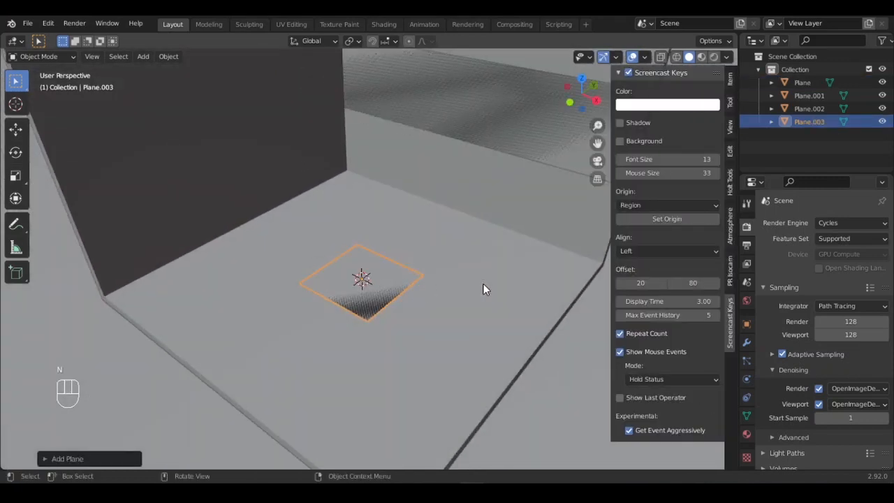
{"action": "left_click", "coordinate": [729, 82]}
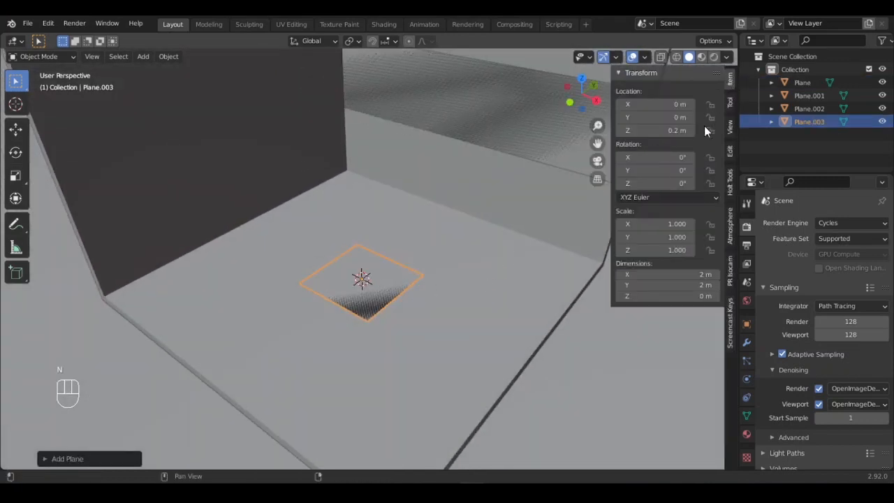
{"action": "left_click", "coordinate": [666, 273]}
{"action": "key", "text": "Tab"}
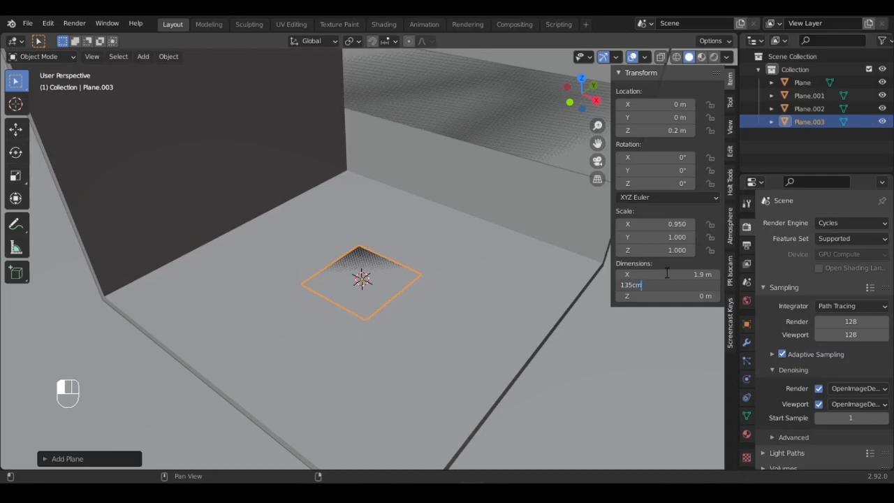
{"action": "key", "text": "Return"}
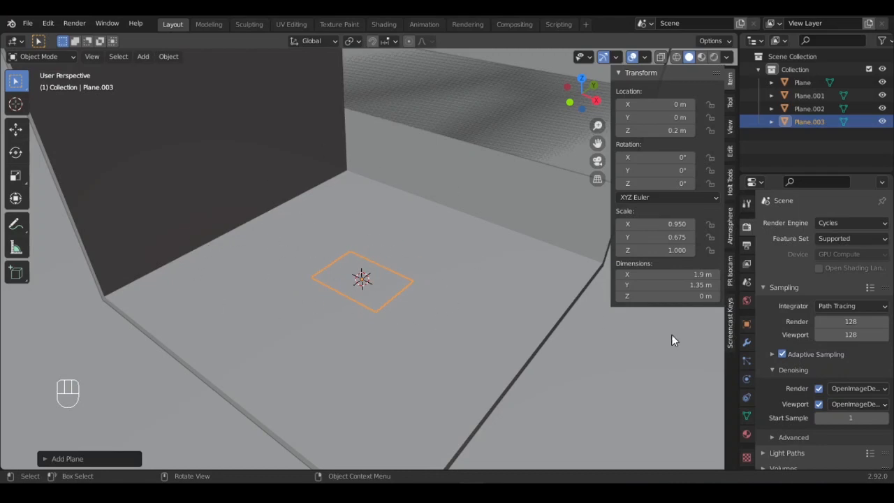
Step: Double the floor plane's dimensions to 3.8 m in X and 2.7 m in Y
{"action": "left_click", "coordinate": [683, 275]}
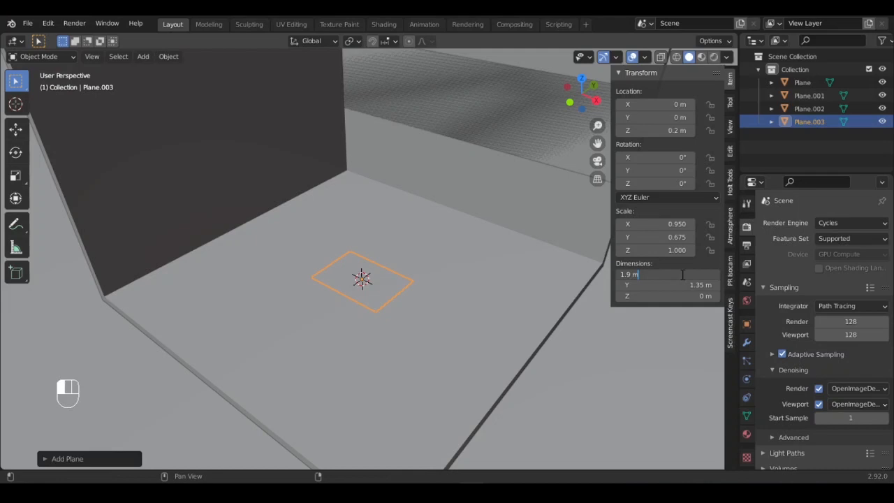
{"action": "key", "text": "Tab"}
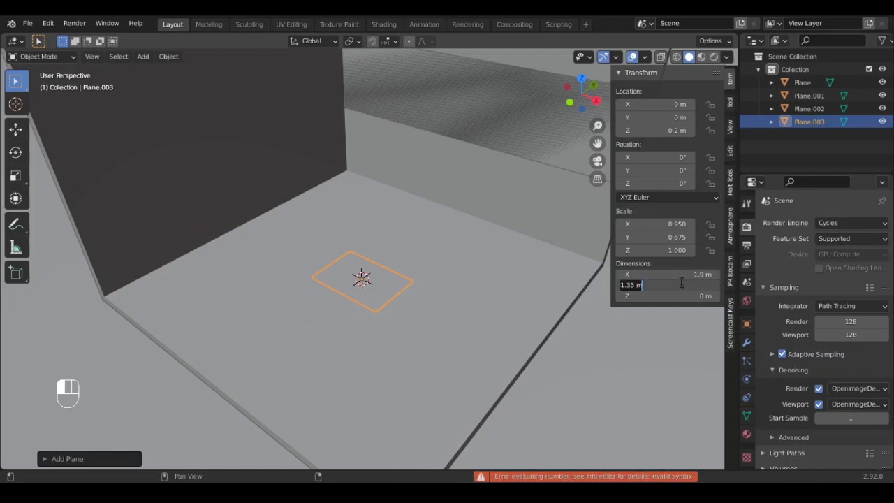
{"action": "left_click", "coordinate": [679, 288]}
{"action": "type", "text": "*2"}
{"action": "key", "text": "Return"}
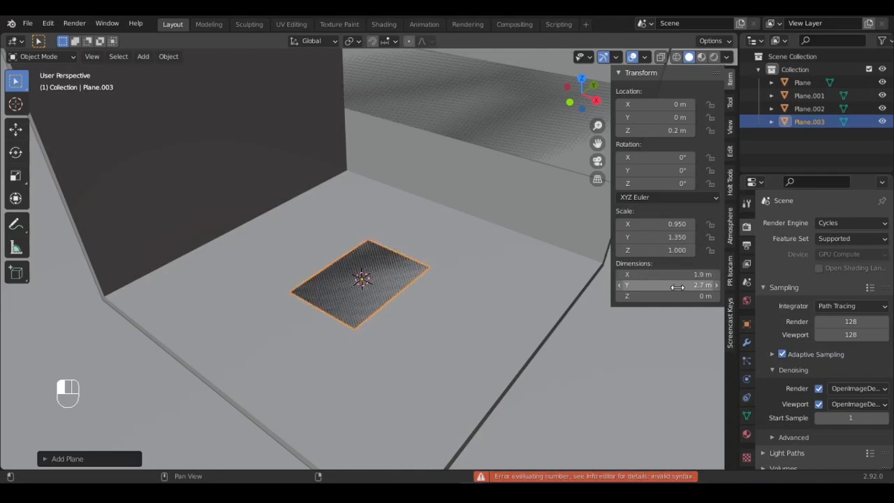
{"action": "left_click", "coordinate": [682, 274]}
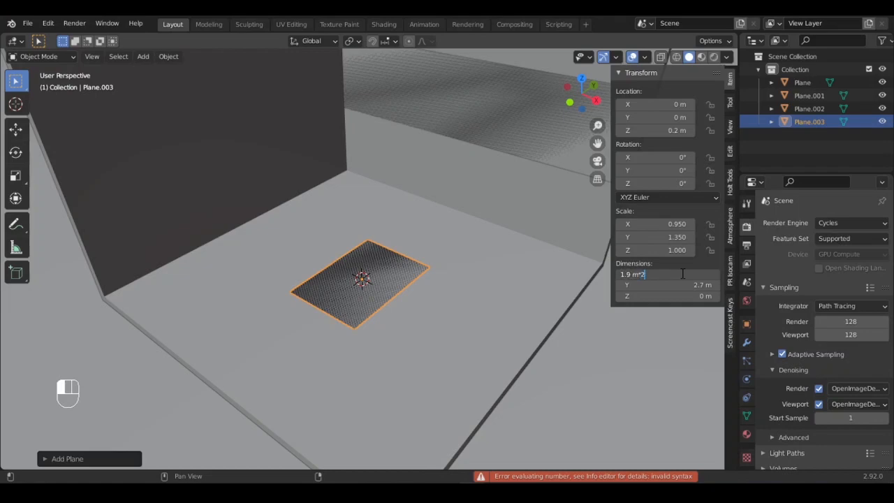
{"action": "key", "text": "Return"}
{"action": "key", "text": "n"}
Step: Raise the floor plane 30 cm in Z by adding to its Z location
{"action": "scroll", "coordinate": [360, 285], "scroll_direction": "up", "scroll_amount": 2}
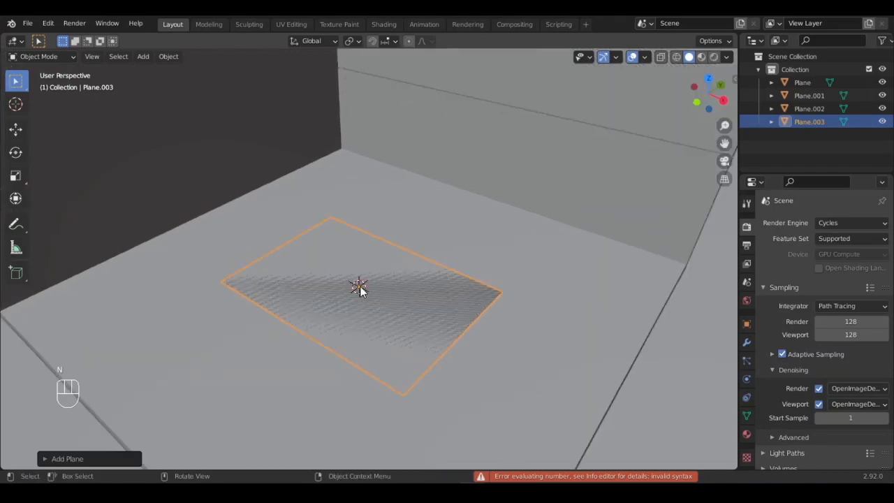
{"action": "middle_click_drag", "start_coordinate": [360, 285], "coordinate": [383, 249]}
{"action": "key", "text": "n"}
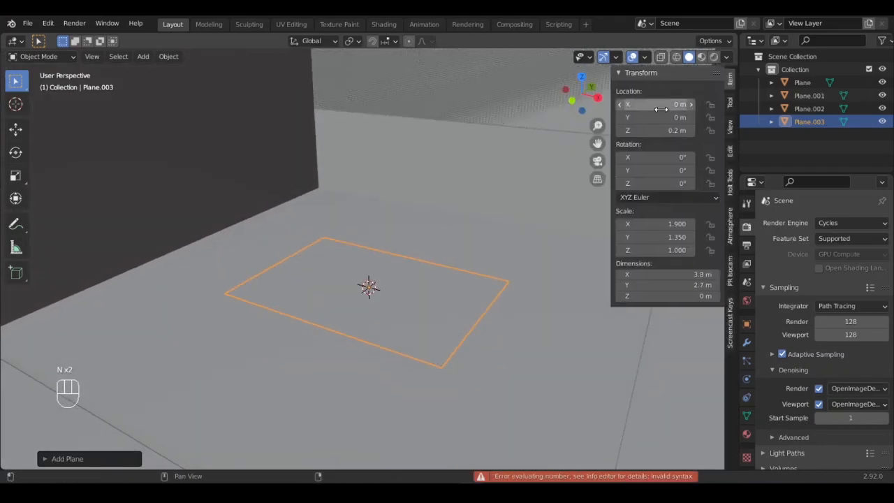
{"action": "left_click", "coordinate": [660, 130]}
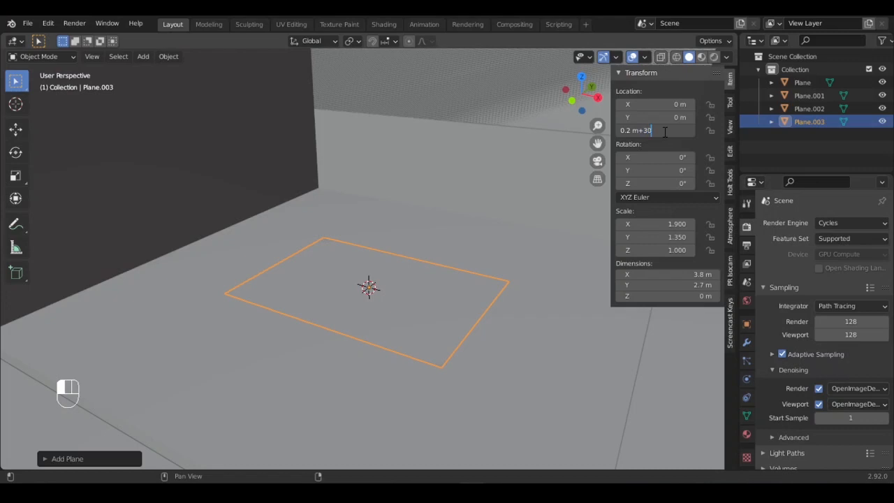
{"action": "key", "text": "Return"}
{"action": "key", "text": "n"}
Step: Extrude the raised plane's face 0.15 m along Z to make a slab
{"action": "middle_click_drag", "start_coordinate": [412, 271], "coordinate": [391, 277]}
{"action": "key", "text": "Tab"}
{"action": "key", "text": "e"}
{"action": "key", "text": "z"}
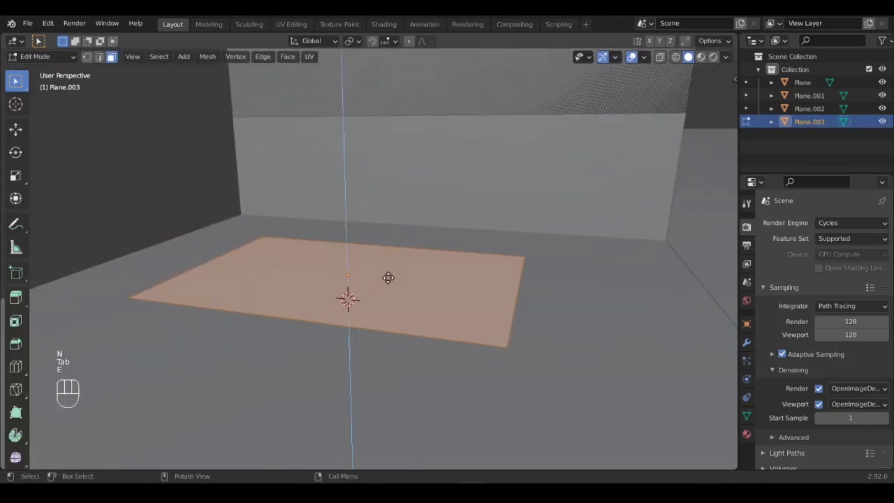
{"action": "type", "text": "z0.15"}
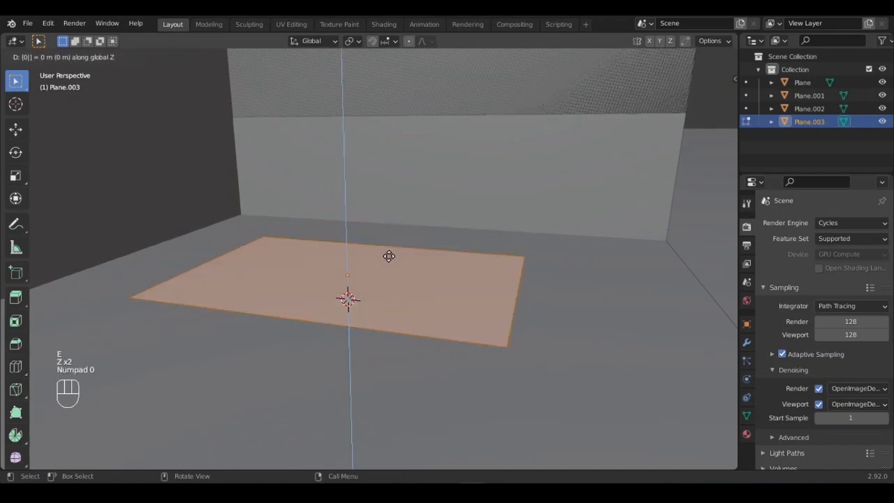
{"action": "key", "text": "Return"}
{"action": "key", "text": "Tab"}
Step: Duplicate the slab straight up along Z and scale the copy uniformly to 0.93
{"action": "middle_click_drag", "start_coordinate": [389, 256], "coordinate": [419, 309]}
{"action": "key", "text": "shift+d"}
{"action": "key", "text": "z"}
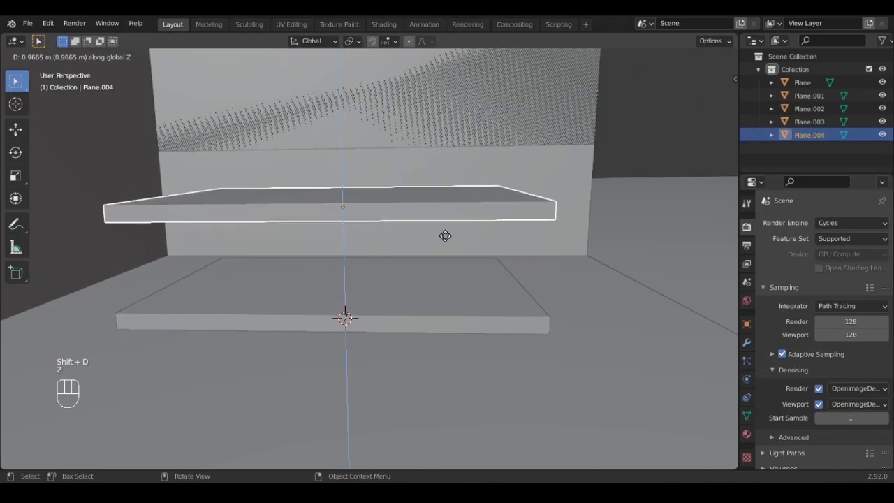
{"action": "left_click", "coordinate": [476, 254]}
{"action": "type", "text": "s"}
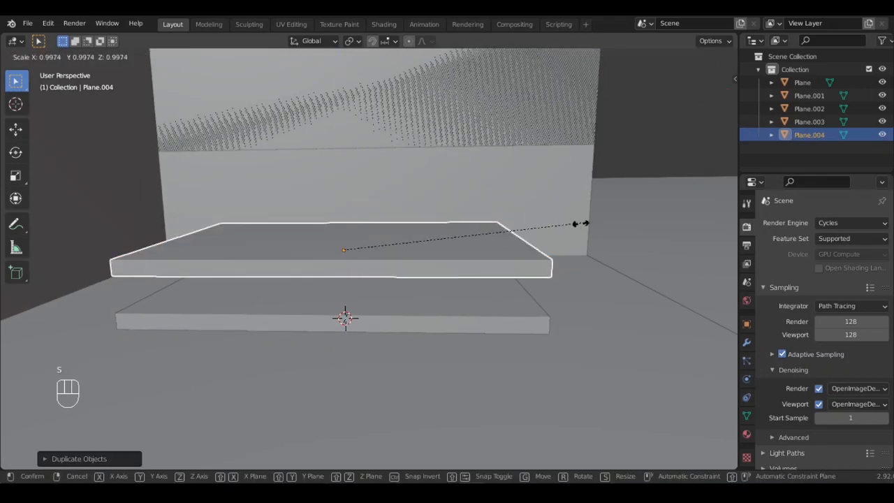
{"action": "type", "text": "0.93"}
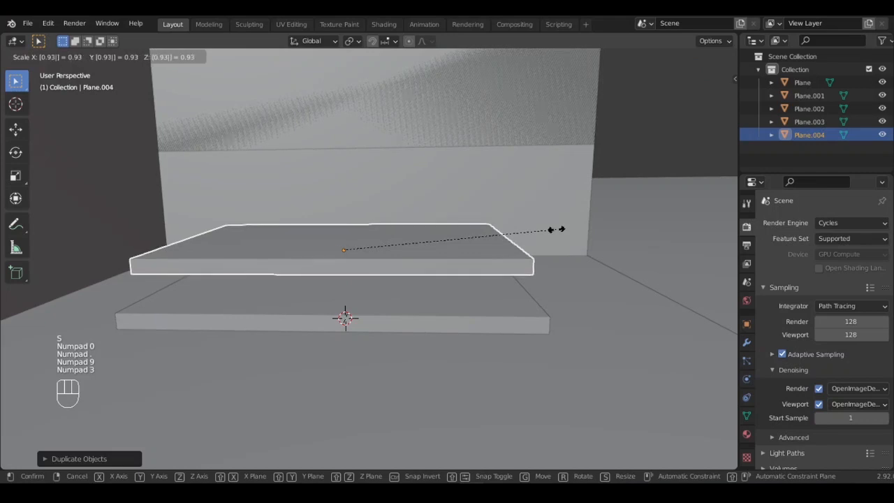
{"action": "key", "text": "Return"}
Step: Drop the duplicated slab onto the lower slab with Drop It
{"action": "scroll", "coordinate": [449, 174], "scroll_direction": "up", "scroll_amount": 1}
{"action": "middle_click_drag", "start_coordinate": [430, 193], "coordinate": [443, 189], "text": "shift"}
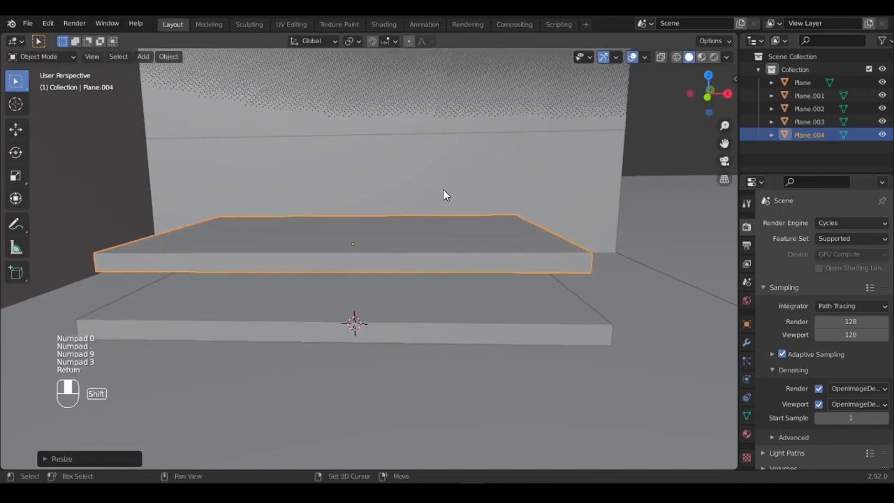
{"action": "key", "text": "v"}
Step: Scale the upper slab along Z to make it thicker
{"action": "middle_click_drag", "start_coordinate": [450, 231], "coordinate": [420, 279]}
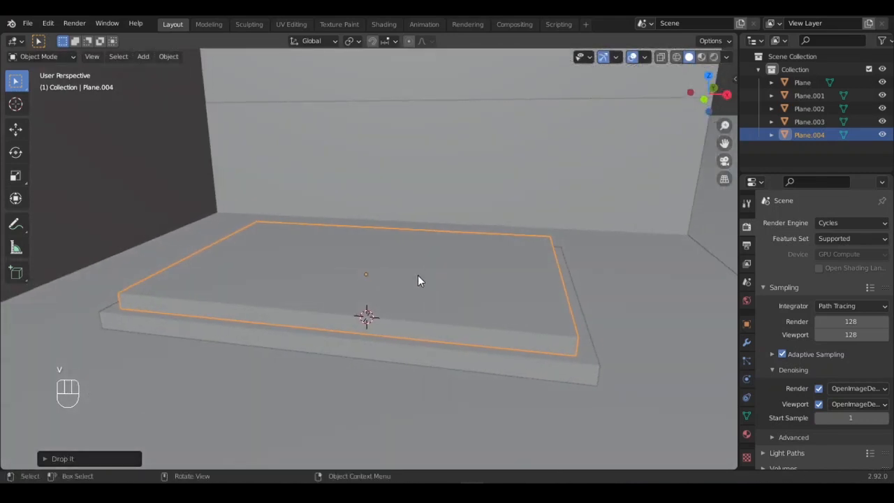
{"action": "key", "text": "s"}
{"action": "key", "text": "z"}
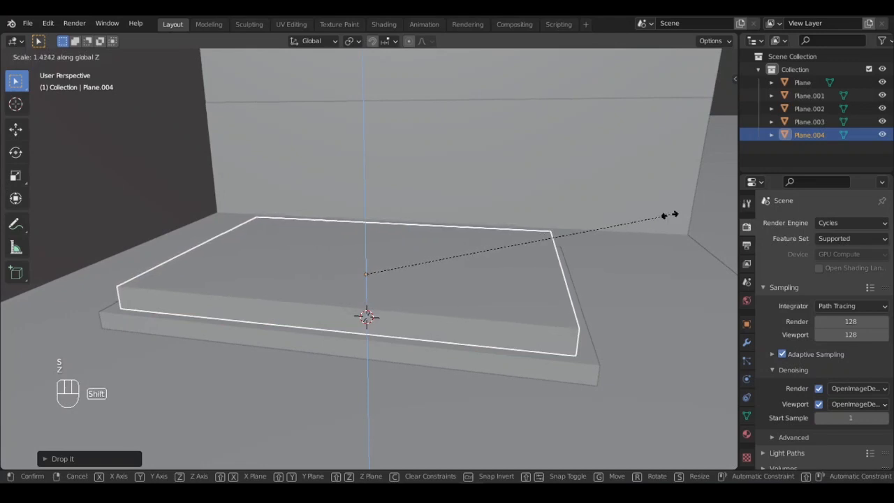
{"action": "left_click", "coordinate": [730, 199]}
Step: Set the snapping target to Edge
{"action": "middle_click_drag", "start_coordinate": [161, 231], "coordinate": [257, 181]}
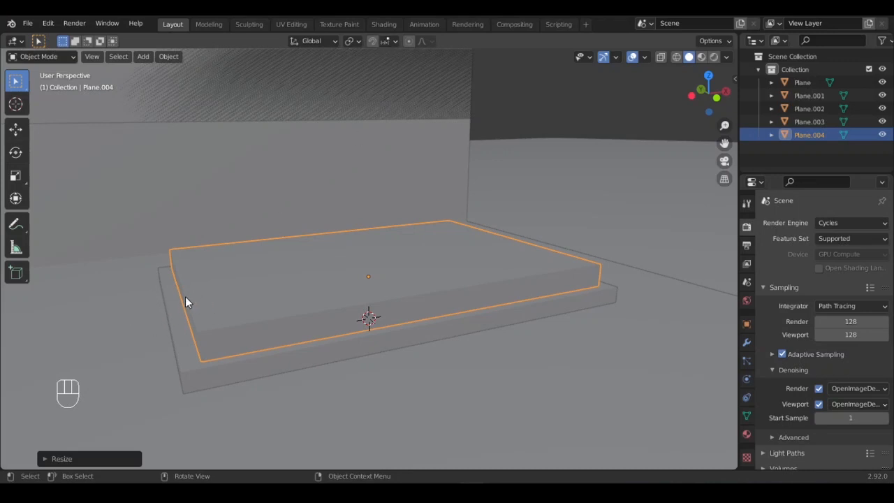
{"action": "left_click", "coordinate": [390, 41]}
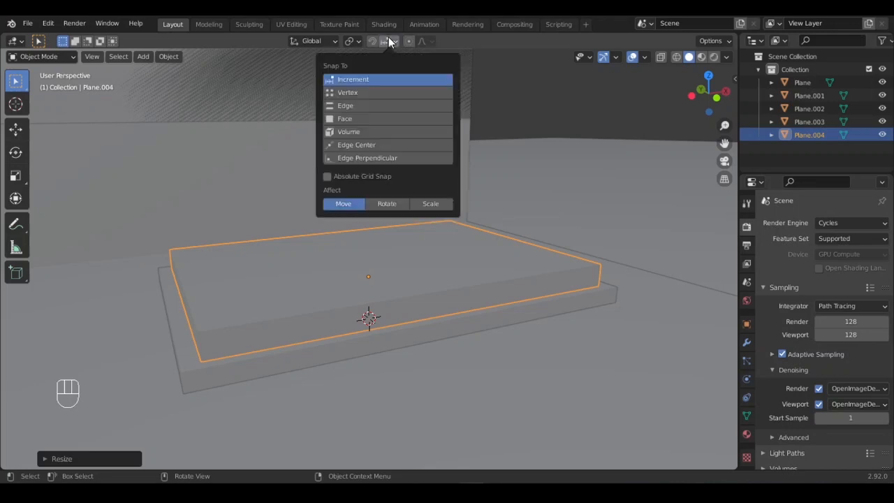
{"action": "left_click", "coordinate": [357, 106]}
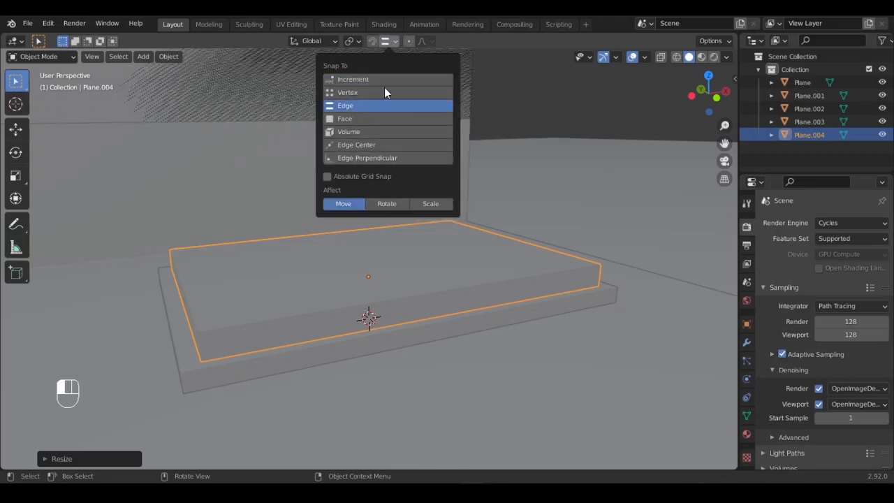
Step: Move the upper slab's short side face about 0.13 m outward along X, snapping it flush with the lower slab's end
{"action": "middle_click_drag", "start_coordinate": [314, 261], "coordinate": [368, 256]}
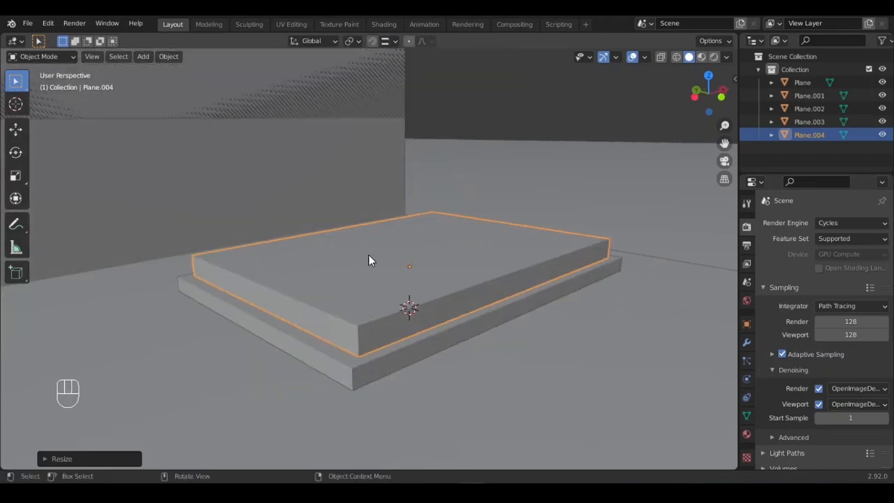
{"action": "key", "text": "Tab"}
{"action": "left_click", "coordinate": [267, 296]}
{"action": "middle_click_drag", "start_coordinate": [325, 289], "coordinate": [359, 282], "text": "shift"}
{"action": "middle_click_drag", "start_coordinate": [336, 304], "coordinate": [286, 338]}
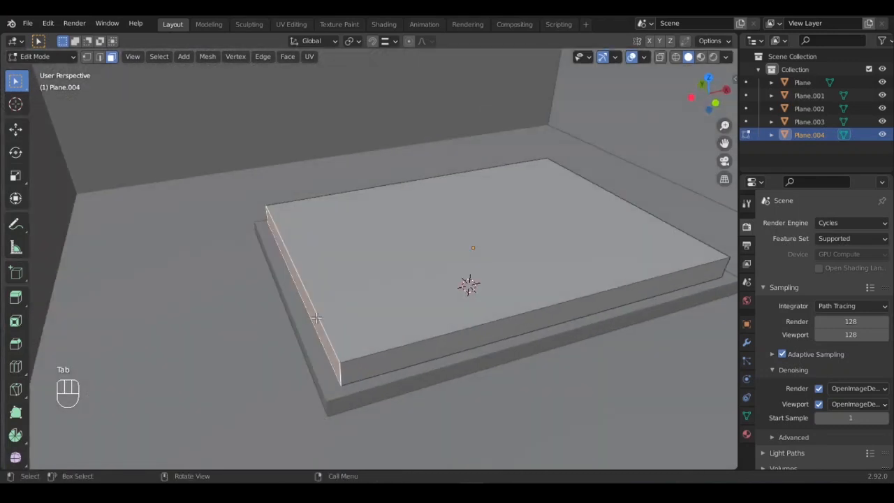
{"action": "key", "text": "g"}
{"action": "key", "text": "y"}
{"action": "key", "text": "x"}
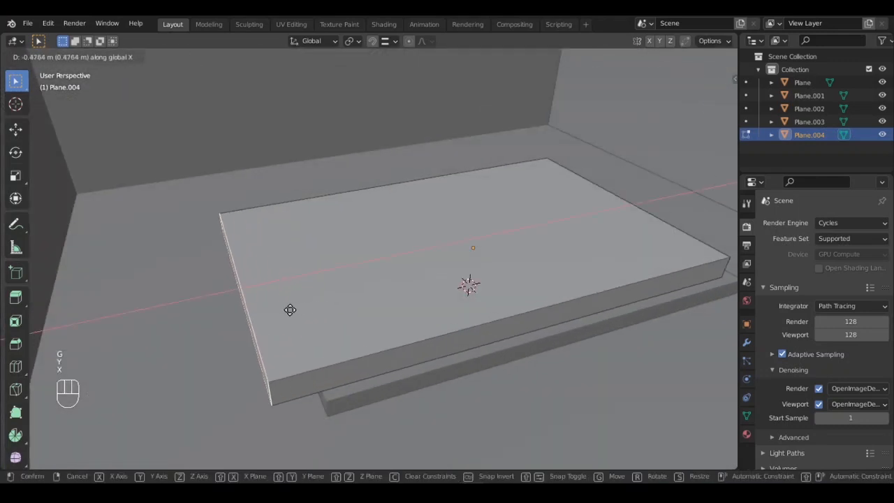
{"action": "key", "text": "ctrl"}
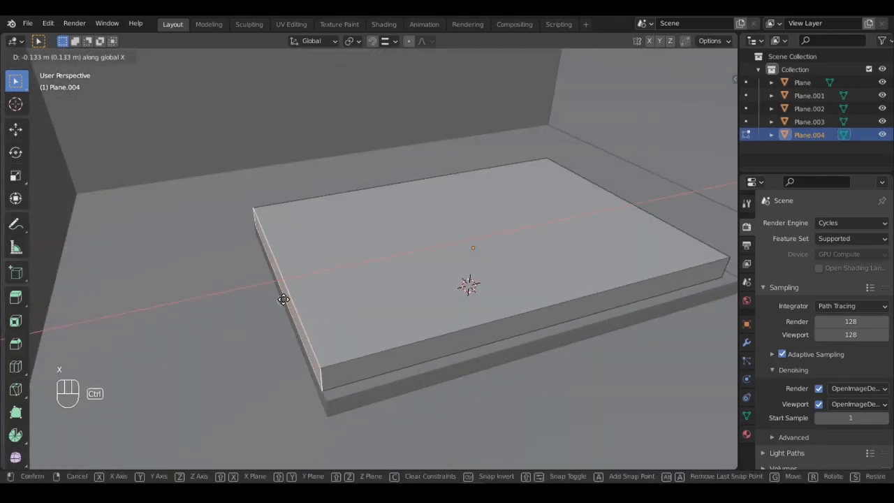
{"action": "left_click", "coordinate": [283, 299]}
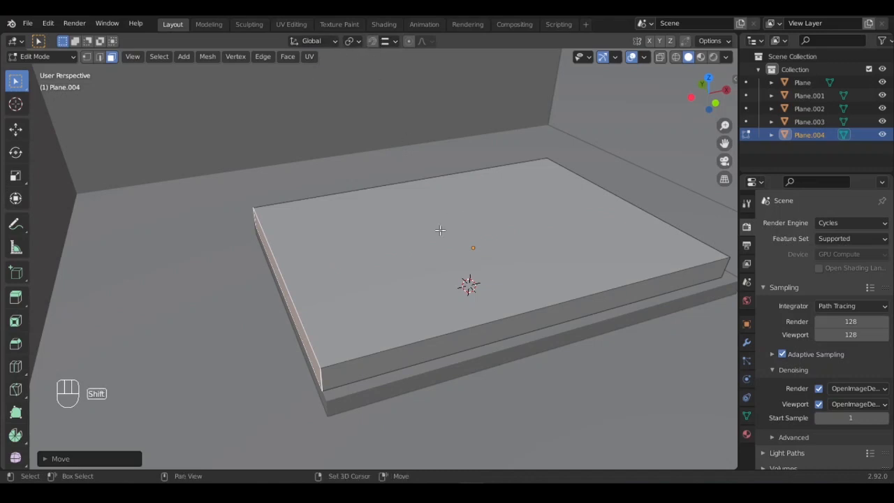
Step: Lower the upper slab's top face slightly along Z to reduce its thickness
{"action": "middle_click_drag", "start_coordinate": [245, 245], "coordinate": [387, 178]}
{"action": "left_click", "coordinate": [335, 239]}
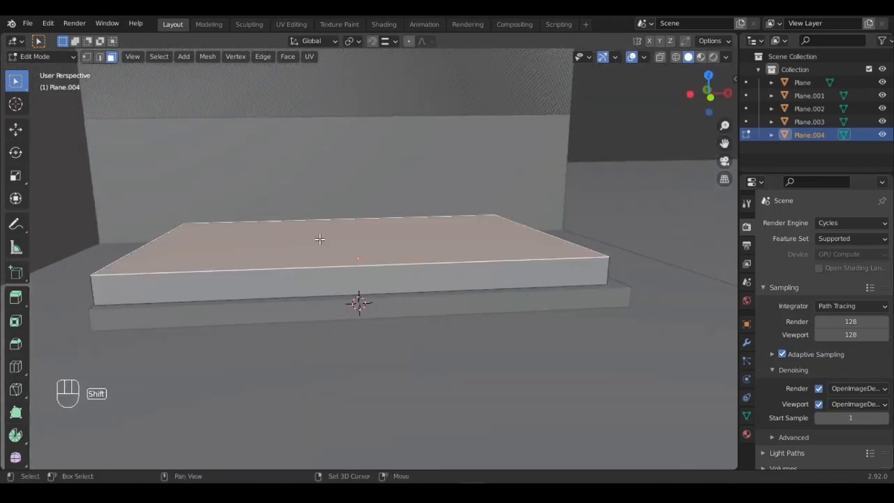
{"action": "middle_click_drag", "start_coordinate": [336, 239], "coordinate": [366, 240]}
{"action": "key", "text": "g"}
{"action": "key", "text": "z"}
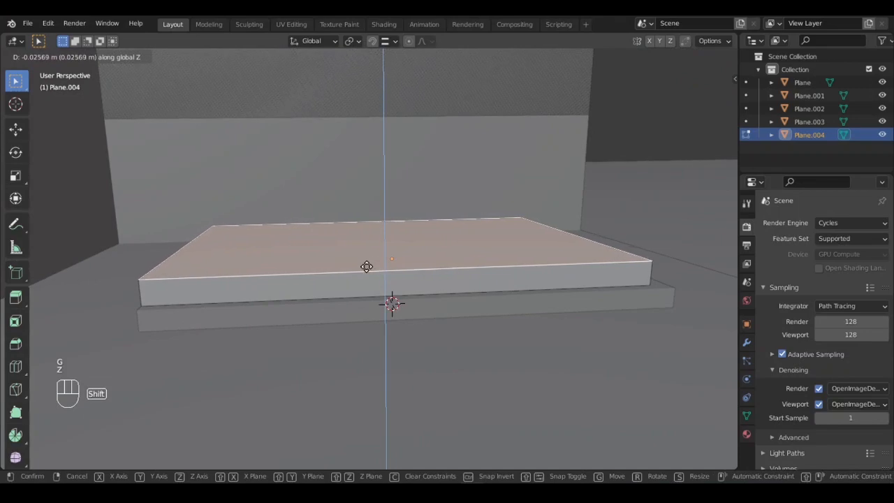
{"action": "left_click", "coordinate": [365, 262]}
{"action": "key", "text": "Tab"}
Step: Move the upper slab's opposite short side face slightly outward along X, keeping it inside the lower slab's end
{"action": "middle_click_drag", "start_coordinate": [479, 210], "coordinate": [230, 259]}
{"action": "middle_click_drag", "start_coordinate": [540, 249], "coordinate": [425, 281], "text": "shift"}
{"action": "middle_click_drag", "start_coordinate": [424, 281], "coordinate": [423, 304]}
{"action": "key", "text": "KP_7"}
{"action": "middle_click_drag", "start_coordinate": [412, 253], "coordinate": [384, 300]}
{"action": "key", "text": "Tab"}
{"action": "left_click", "coordinate": [389, 308]}
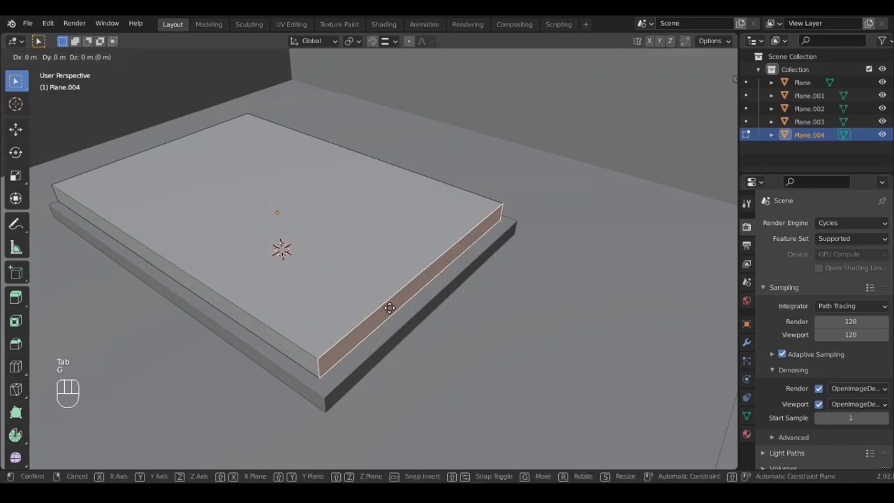
{"action": "key", "text": "g"}
{"action": "key", "text": "x"}
{"action": "left_click", "coordinate": [384, 302]}
{"action": "key", "text": "Tab"}
Step: Enable Collision physics on the upper slab, the lower slab and the room
{"action": "middle_click_drag", "start_coordinate": [384, 302], "coordinate": [339, 233]}
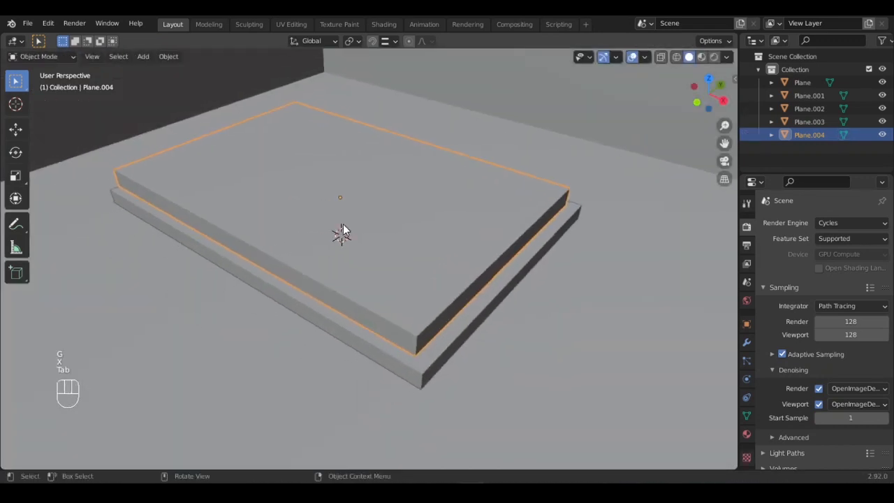
{"action": "scroll", "coordinate": [349, 221], "scroll_direction": "down", "scroll_amount": 5}
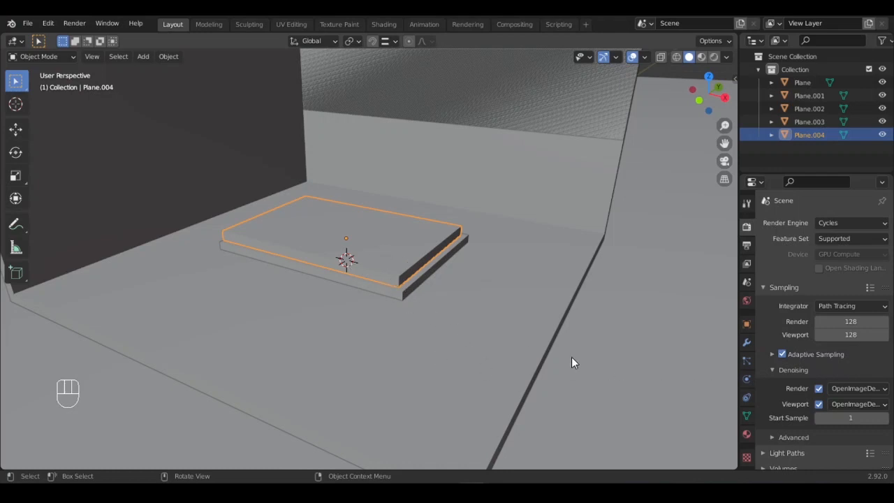
{"action": "left_click", "coordinate": [746, 378]}
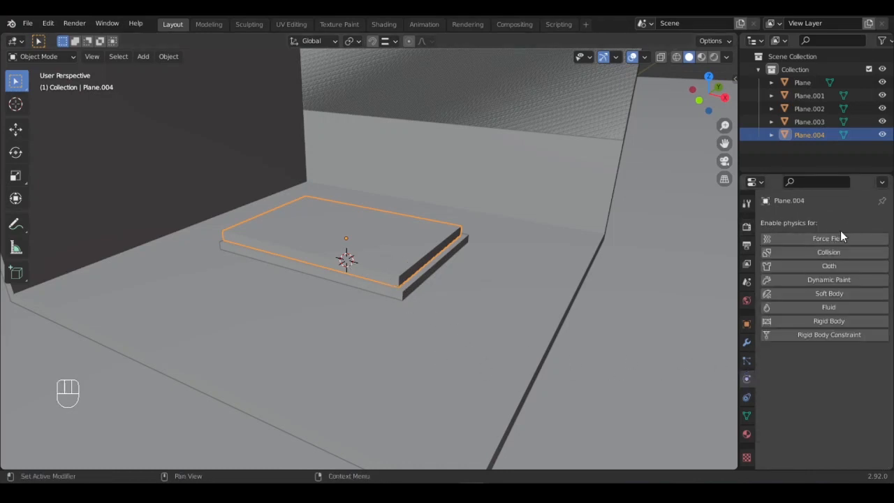
{"action": "left_click", "coordinate": [791, 255]}
{"action": "left_click", "coordinate": [442, 255]}
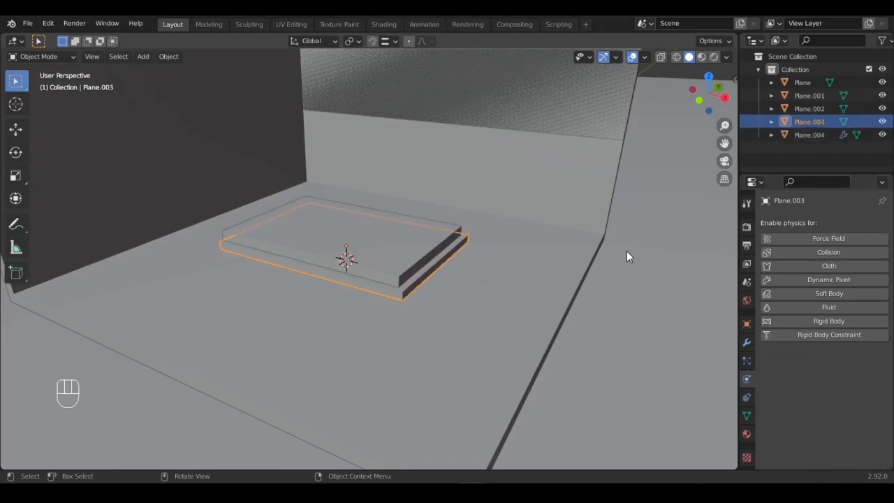
{"action": "left_click", "coordinate": [791, 252]}
{"action": "left_click", "coordinate": [499, 272]}
{"action": "left_click", "coordinate": [810, 253]}
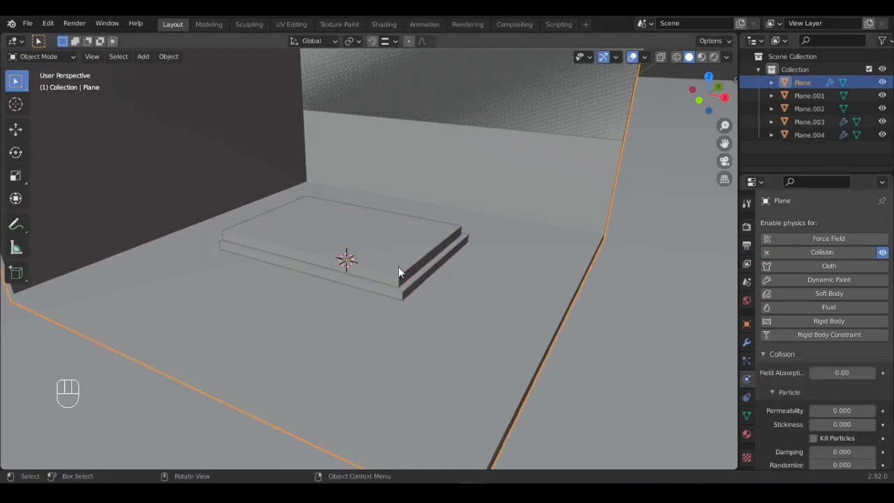
Step: Add a plane at the 3D cursor and raise it along Z above the two slabs
{"action": "middle_click_drag", "start_coordinate": [398, 273], "coordinate": [390, 304]}
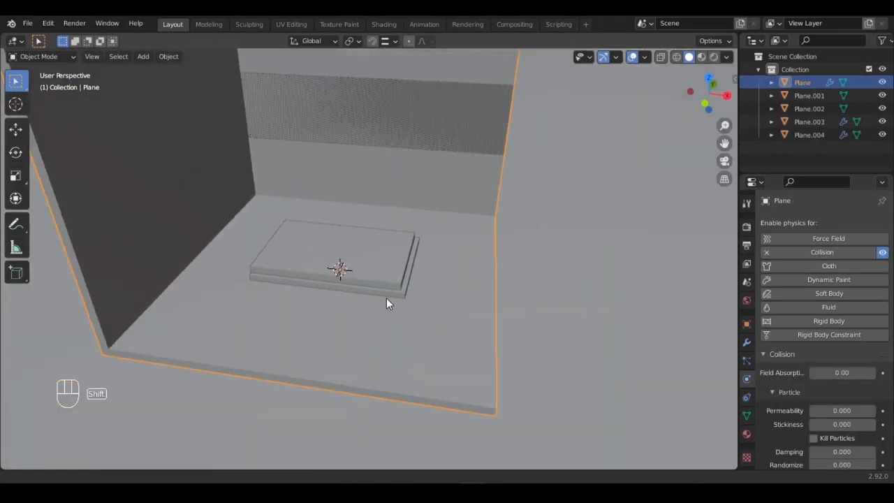
{"action": "key", "text": "shift+a"}
{"action": "mouse_move", "coordinate": [371, 207]}
{"action": "left_click", "coordinate": [455, 212]}
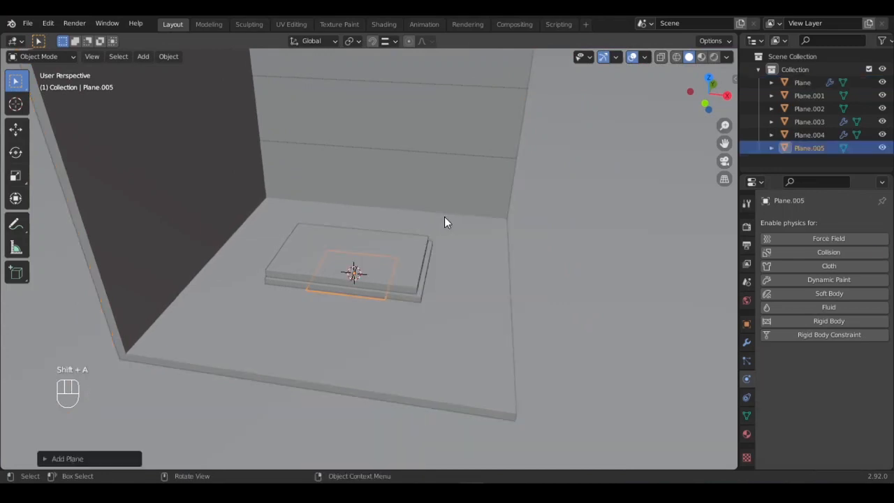
{"action": "middle_click_drag", "start_coordinate": [444, 217], "coordinate": [418, 242]}
{"action": "key", "text": "g"}
{"action": "key", "text": "z"}
{"action": "left_click", "coordinate": [431, 187]}
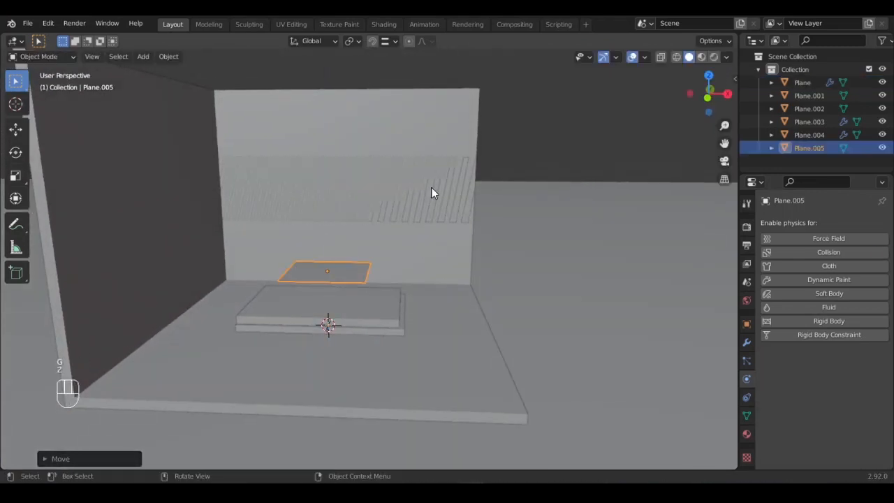
Step: Scale the new plane along X to the lower slab's length and along Y past both of its long sides
{"action": "key", "text": "KP_7"}
{"action": "scroll", "coordinate": [433, 191], "scroll_direction": "up", "scroll_amount": 4}
{"action": "middle_click_drag", "start_coordinate": [315, 259], "coordinate": [408, 263], "text": "shift"}
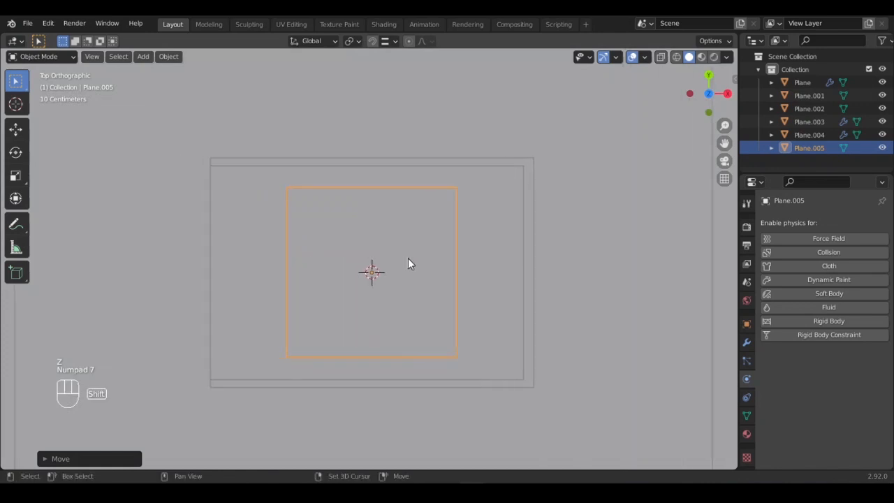
{"action": "key", "text": "s"}
{"action": "key", "text": "x"}
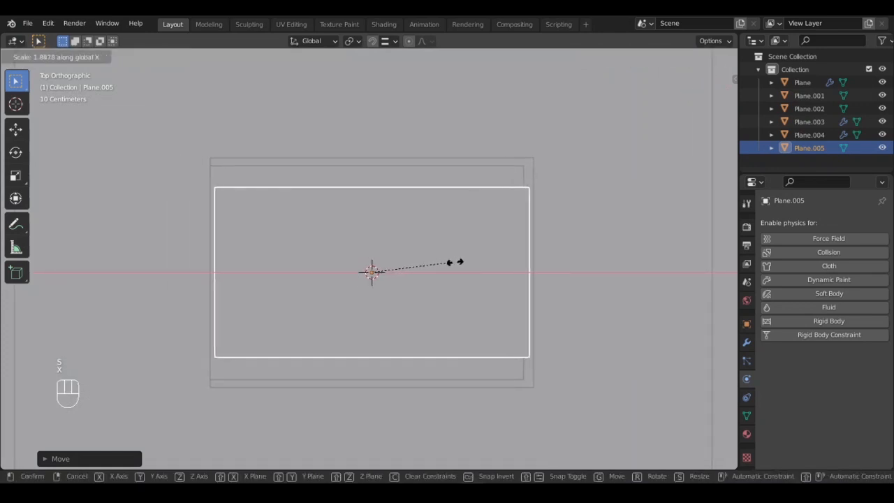
{"action": "left_click", "coordinate": [455, 262]}
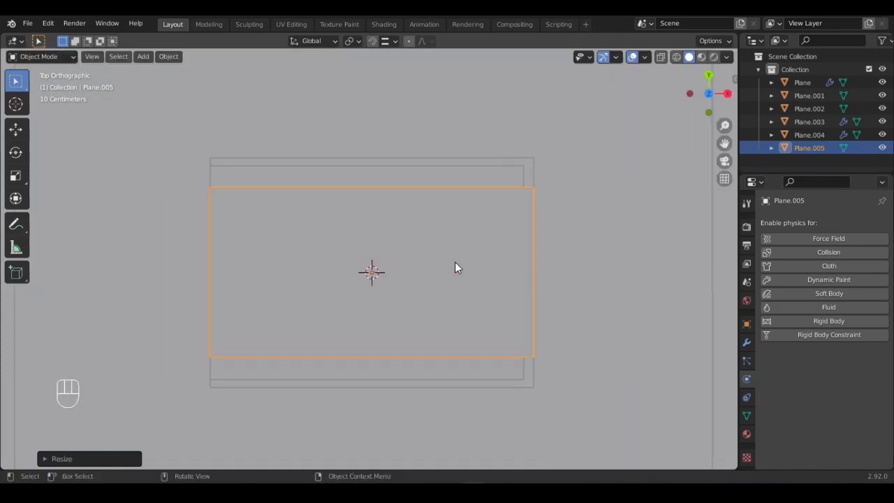
{"action": "key", "text": "s"}
{"action": "key", "text": "y"}
{"action": "left_click", "coordinate": [524, 236]}
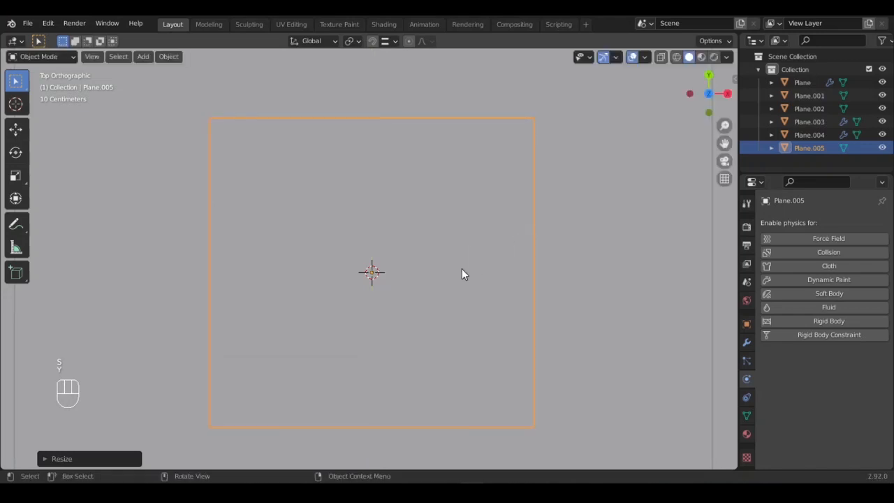
Step: Scale the plane slightly along Y and move it along X to overhang one short end of the slabs, leaving the other end uncovered
{"action": "middle_click_drag", "start_coordinate": [461, 269], "coordinate": [408, 298]}
{"action": "key", "text": "s"}
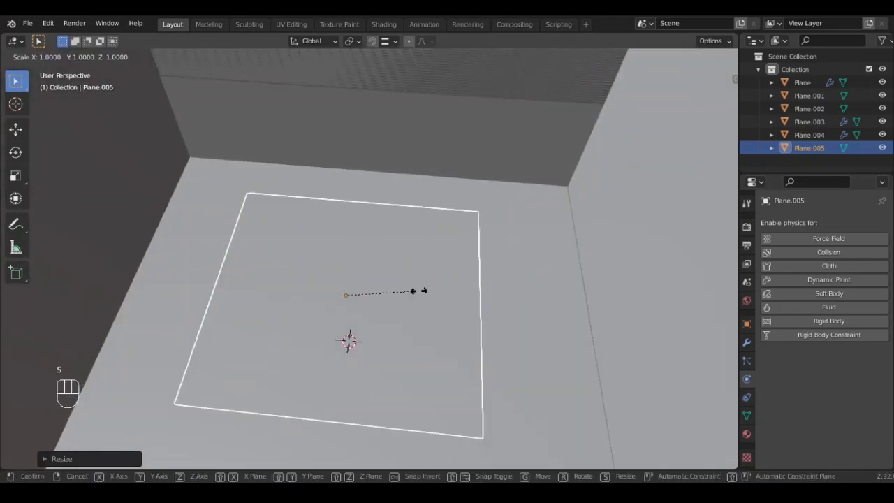
{"action": "key", "text": "y"}
{"action": "left_click", "coordinate": [426, 288]}
{"action": "key", "text": "g"}
{"action": "key", "text": "x"}
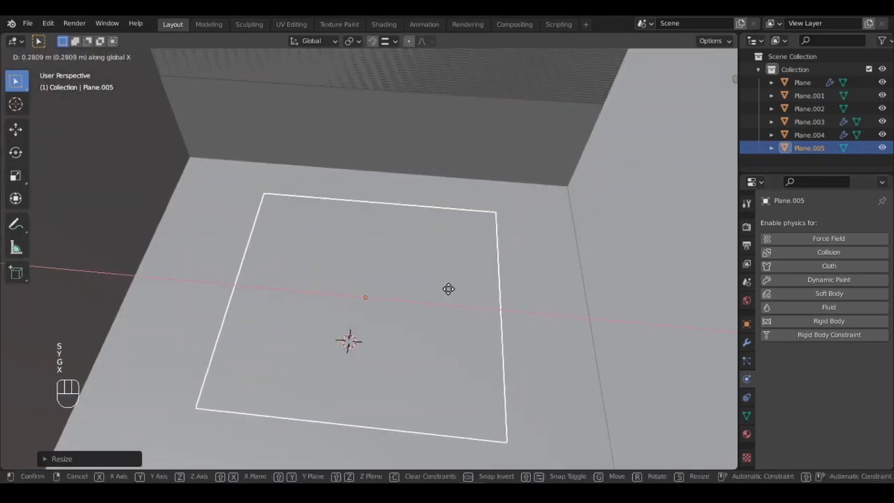
{"action": "left_click", "coordinate": [481, 296]}
{"action": "key", "text": "KP_7"}
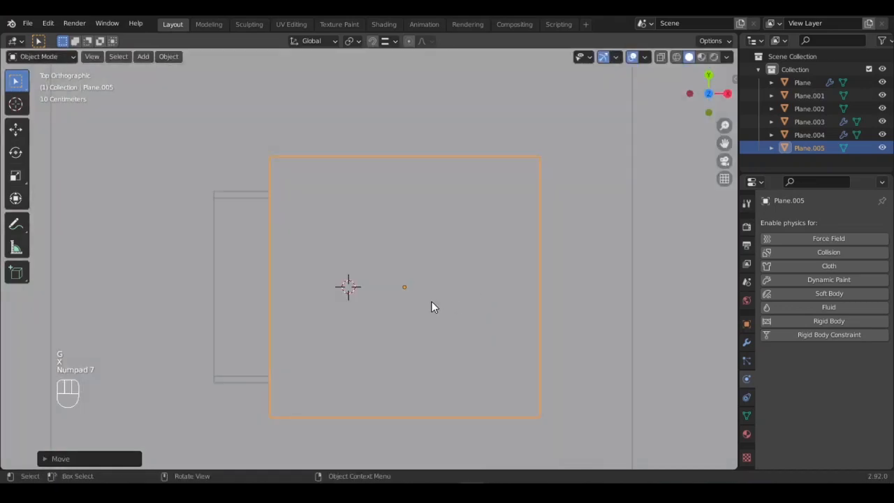
Step: Raise the plane slightly along Z above the two slabs
{"action": "middle_click_drag", "start_coordinate": [482, 295], "coordinate": [432, 276]}
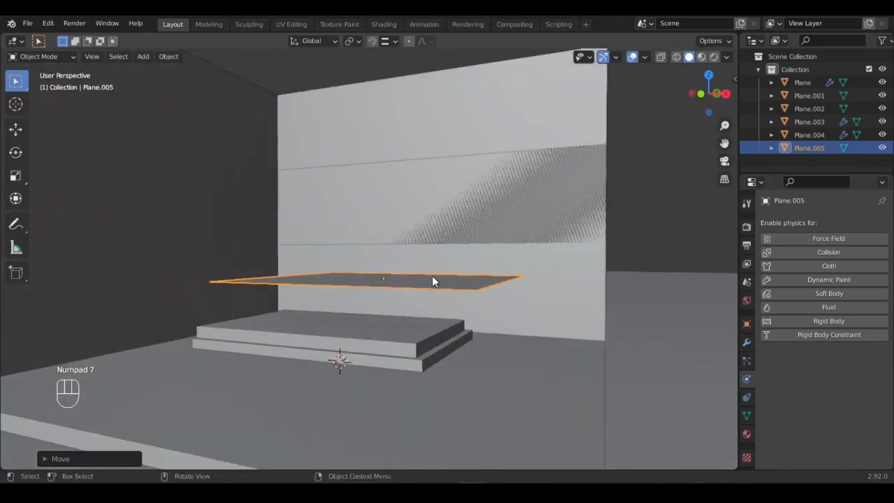
{"action": "key", "text": "g"}
{"action": "key", "text": "z"}
{"action": "left_click", "coordinate": [426, 275]}
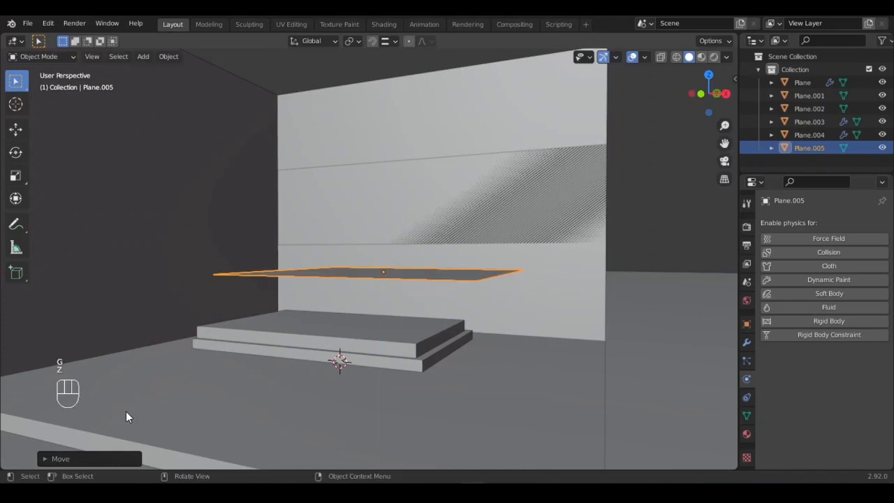
Step: Subdivide the plane's face with 30 cuts and return to Object Mode
{"action": "middle_click_drag", "start_coordinate": [126, 411], "coordinate": [315, 287]}
{"action": "key", "text": "Tab"}
{"action": "right_click", "coordinate": [316, 287]}
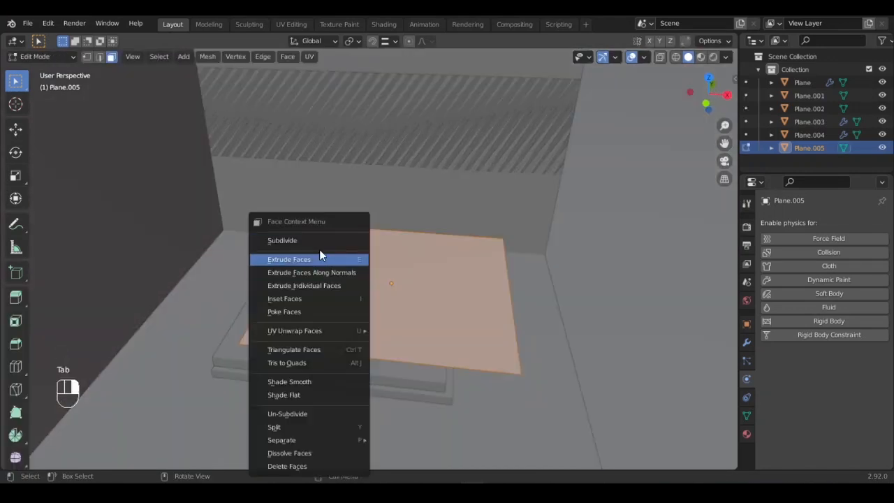
{"action": "left_click", "coordinate": [300, 241]}
{"action": "left_click", "coordinate": [90, 459]}
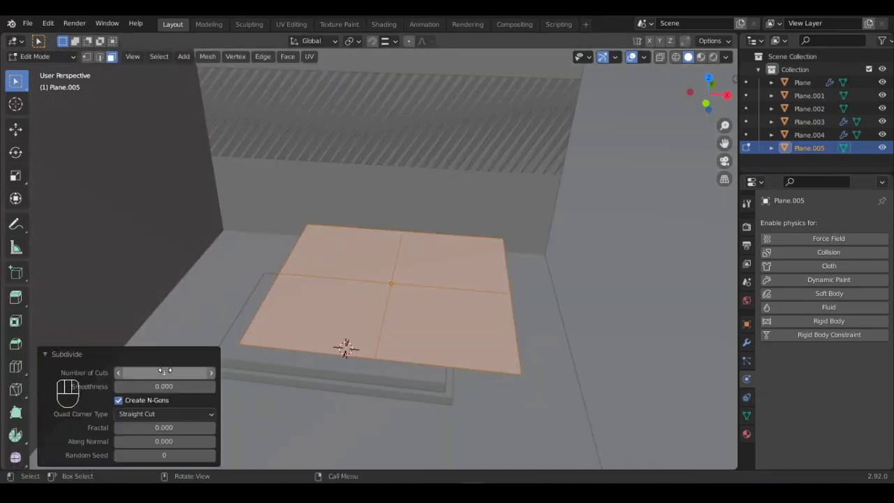
{"action": "left_click", "coordinate": [165, 372]}
{"action": "type", "text": "30"}
{"action": "key", "text": "Return"}
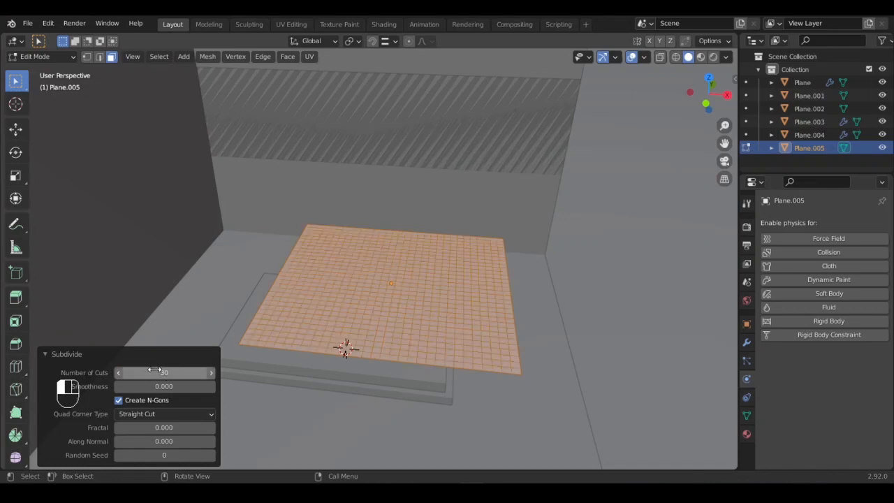
{"action": "left_click", "coordinate": [47, 353]}
{"action": "scroll", "coordinate": [394, 324], "scroll_direction": "down", "scroll_amount": 3}
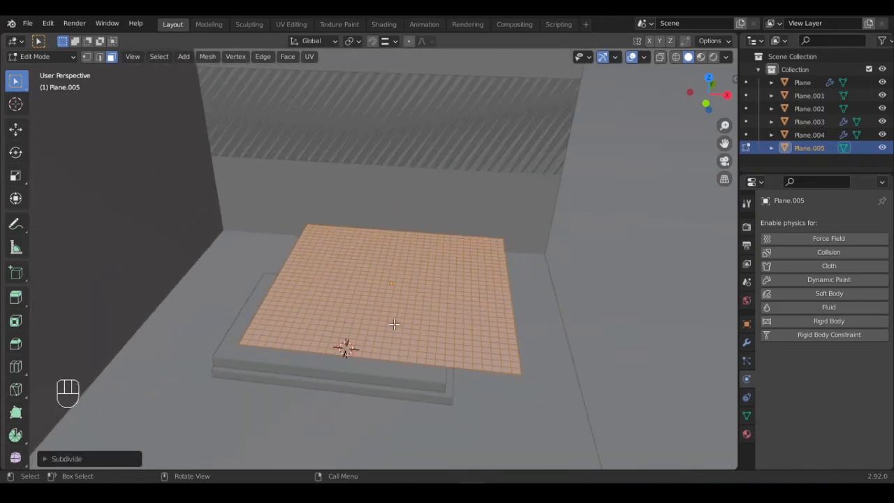
{"action": "key", "text": "Tab"}
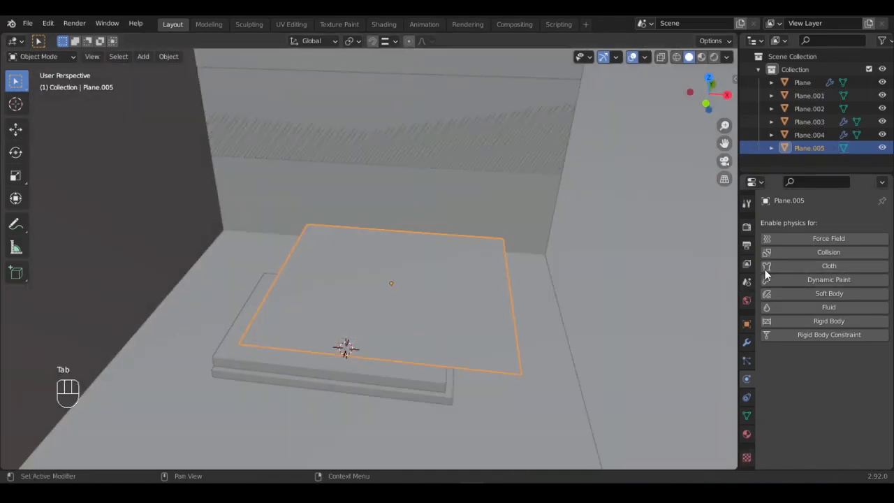
Step: Enable Cloth physics on the plane with the Cotton preset and set its vertex mass to 0.1 kg
{"action": "left_click", "coordinate": [814, 267]}
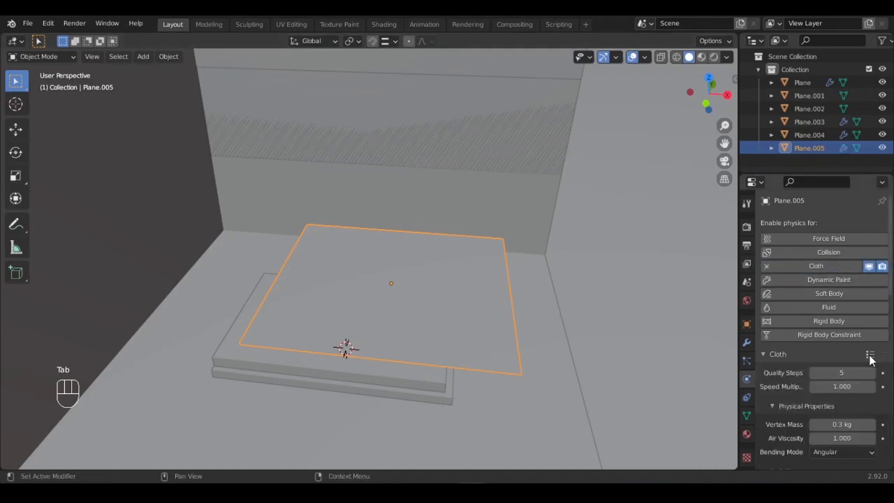
{"action": "left_click", "coordinate": [870, 354]}
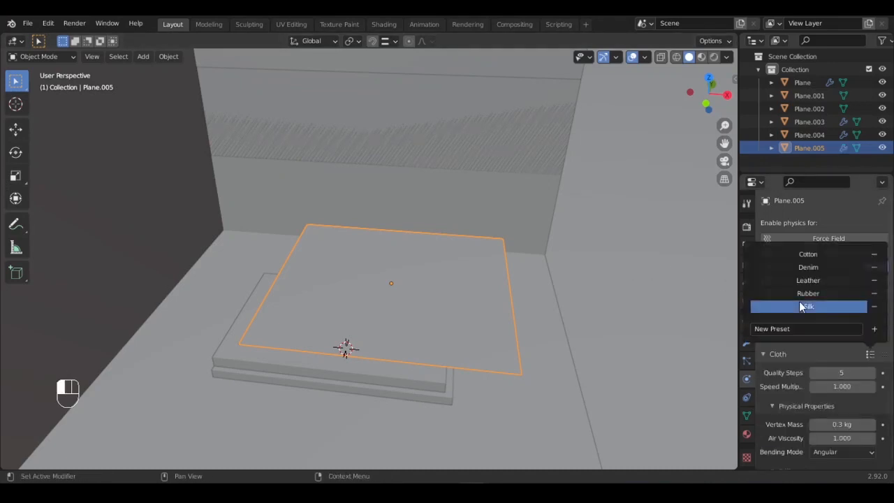
{"action": "left_click", "coordinate": [810, 255]}
{"action": "scroll", "coordinate": [779, 397], "scroll_direction": "down", "scroll_amount": 5}
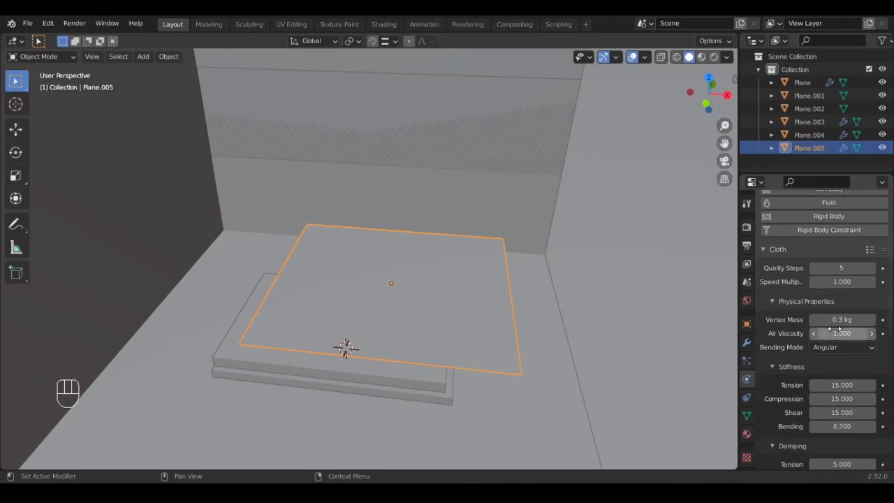
{"action": "left_click", "coordinate": [842, 319]}
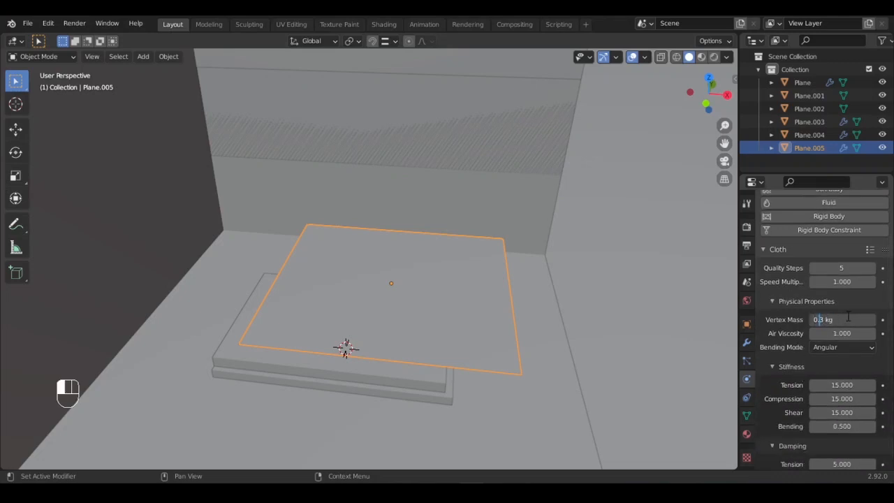
{"action": "type", "text": "1"}
{"action": "key", "text": "Return"}
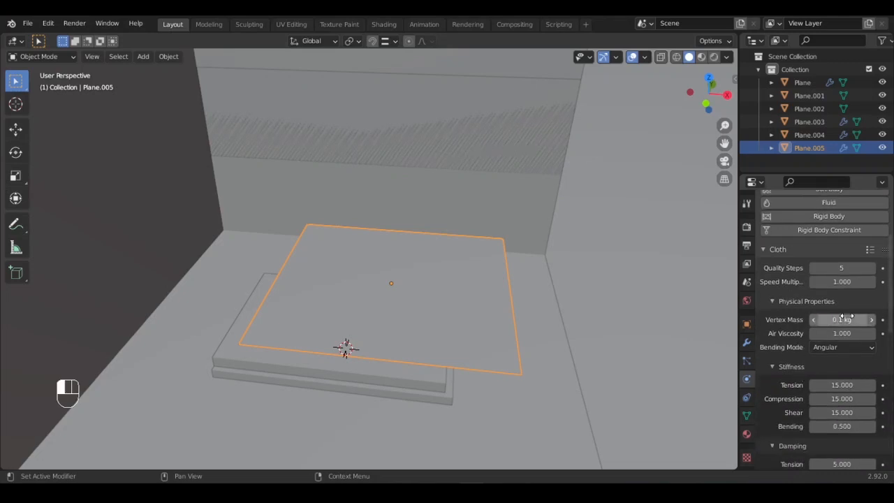
Step: Lower the cloth's damping to 3 for both tension and compression
{"action": "scroll", "coordinate": [816, 377], "scroll_direction": "down", "scroll_amount": 4}
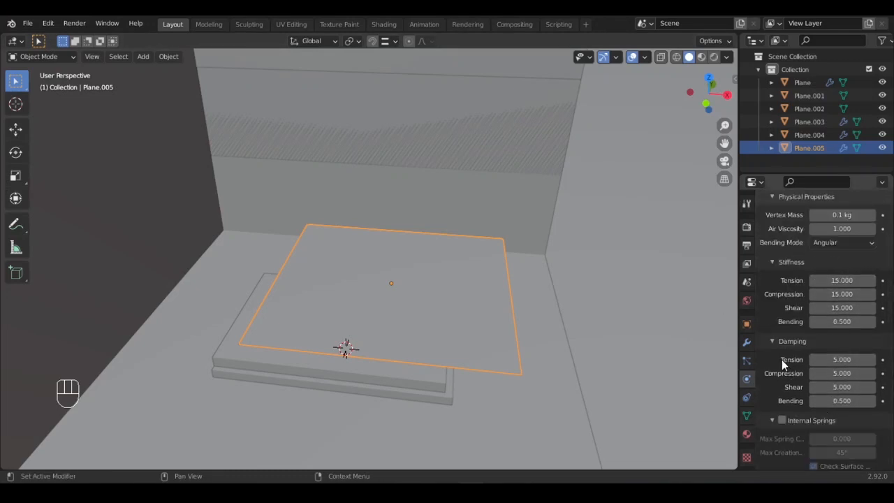
{"action": "left_click", "coordinate": [843, 359]}
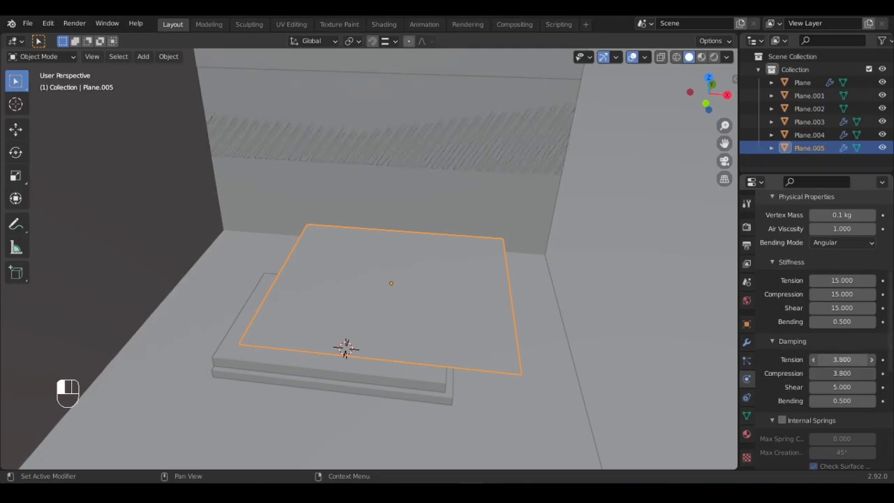
{"action": "left_click_drag", "start_coordinate": [844, 359], "coordinate": [828, 359]}
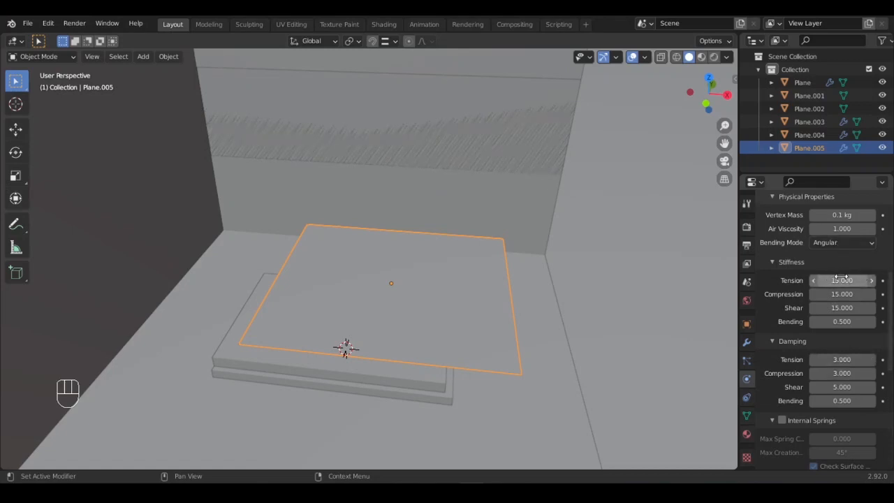
Step: Set the cloth's stiffness to 12.5 for both tension and compression
{"action": "left_click_drag", "start_coordinate": [842, 279], "coordinate": [824, 279]}
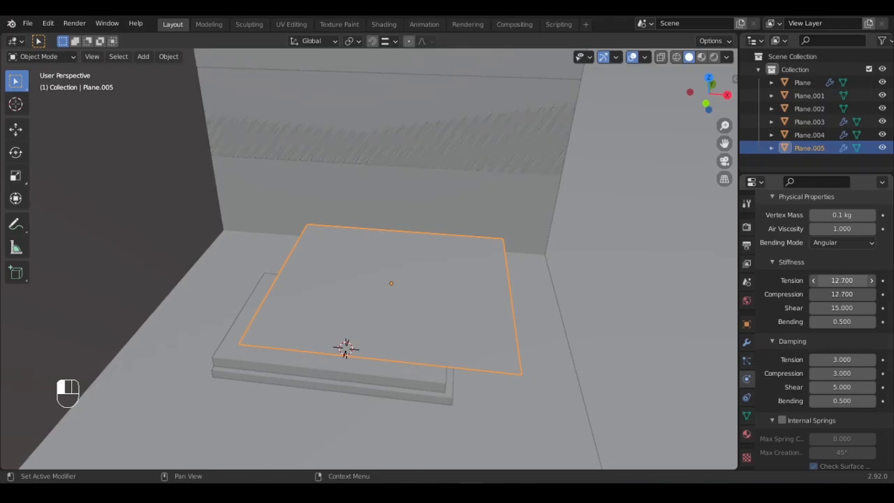
{"action": "left_click", "coordinate": [845, 280]}
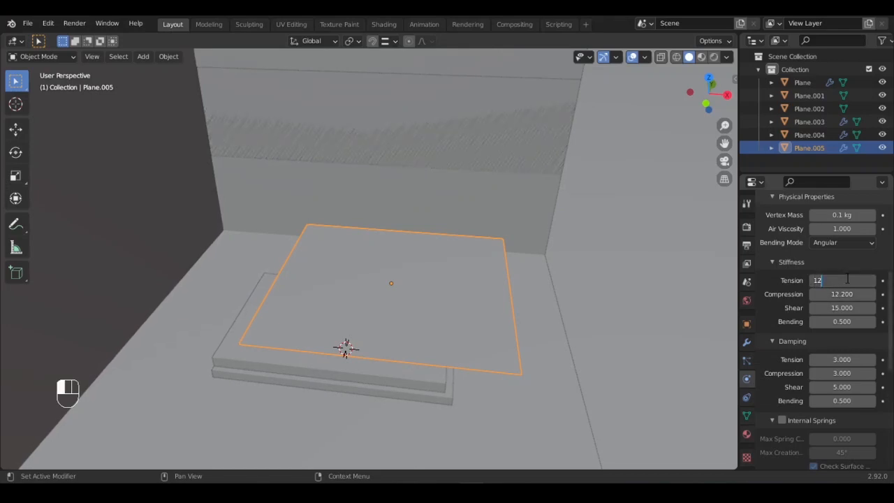
{"action": "type", "text": "12.5"}
{"action": "key", "text": "Return"}
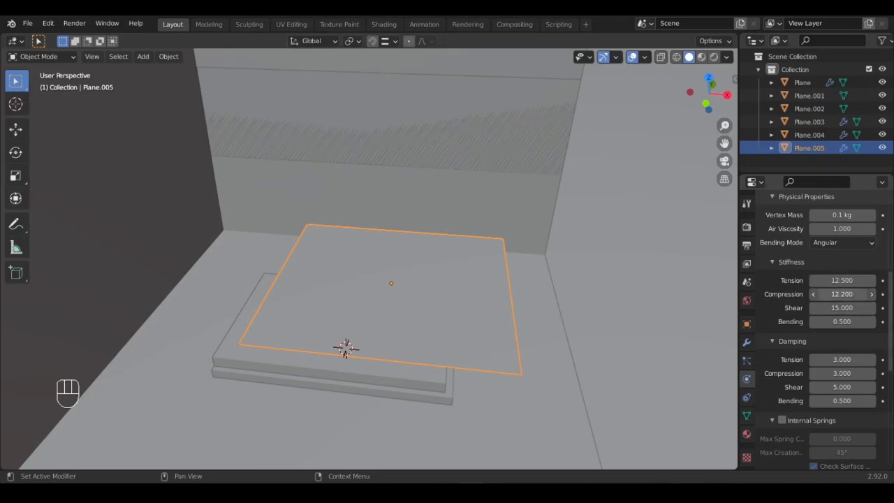
{"action": "left_click", "coordinate": [857, 294]}
{"action": "type", "text": "12.5"}
{"action": "key", "text": "Return"}
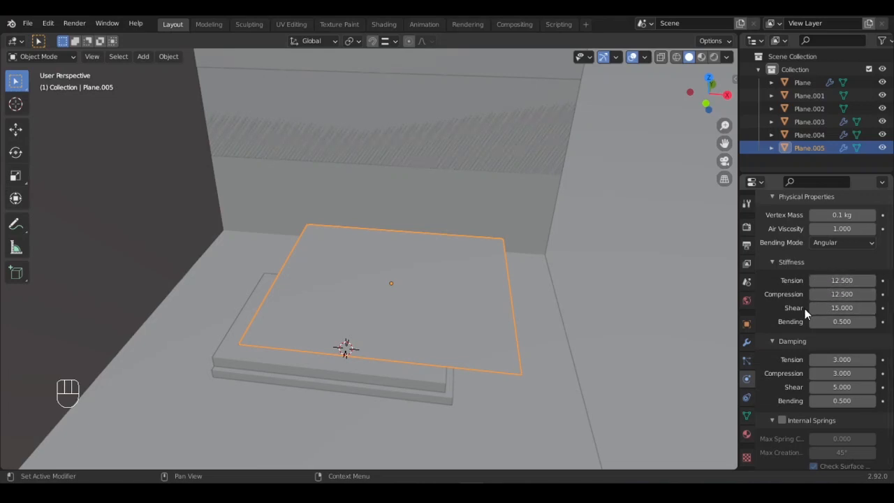
Step: Enable Self Collisions in the cloth's collision settings
{"action": "scroll", "coordinate": [786, 312], "scroll_direction": "down", "scroll_amount": 7}
{"action": "scroll", "coordinate": [787, 315], "scroll_direction": "down", "scroll_amount": 3}
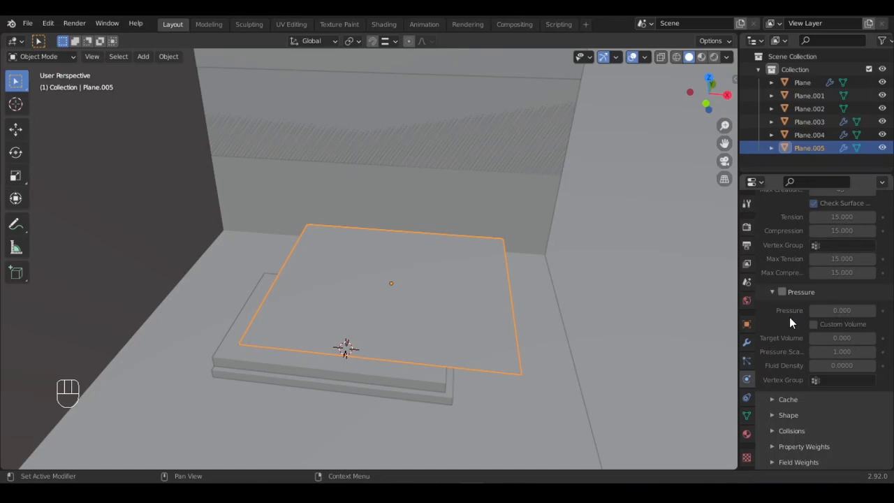
{"action": "left_click", "coordinate": [790, 430]}
{"action": "scroll", "coordinate": [803, 310], "scroll_direction": "down", "scroll_amount": 5}
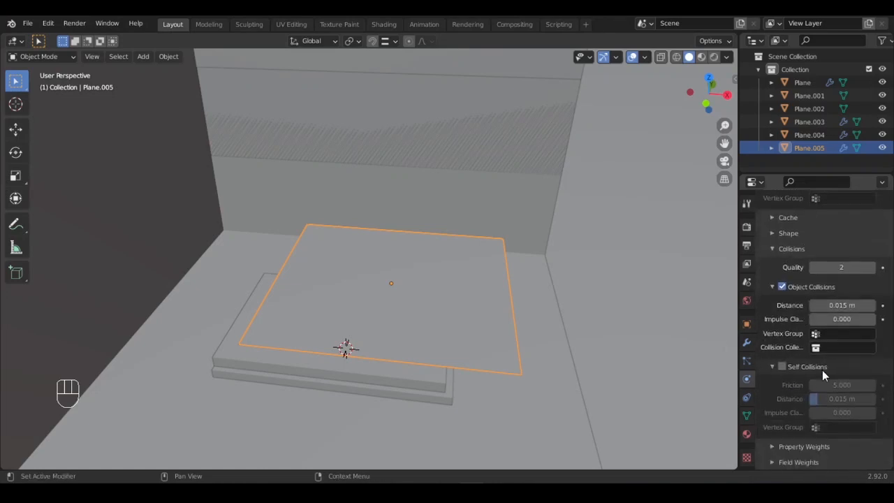
{"action": "left_click", "coordinate": [782, 366]}
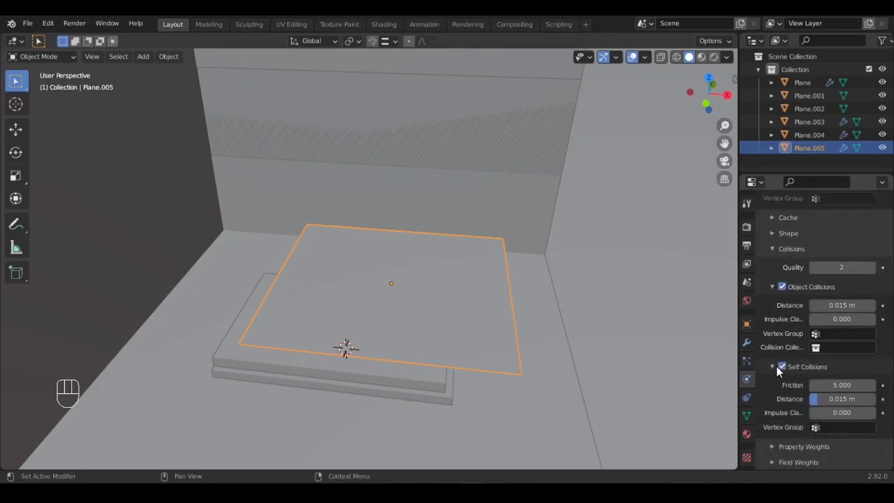
{"action": "left_click", "coordinate": [774, 366]}
{"action": "scroll", "coordinate": [804, 321], "scroll_direction": "up", "scroll_amount": 15}
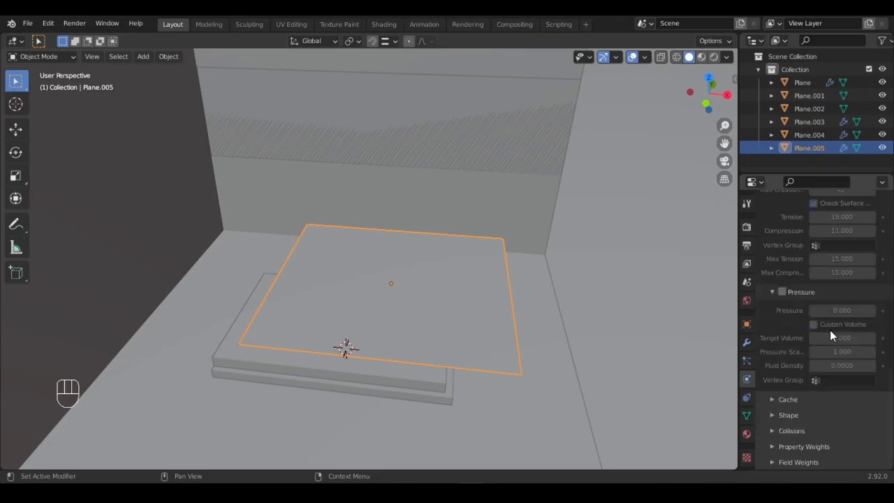
Step: Add a Subdivision Surface modifier to the plane after its Cloth modifier
{"action": "left_click", "coordinate": [746, 341]}
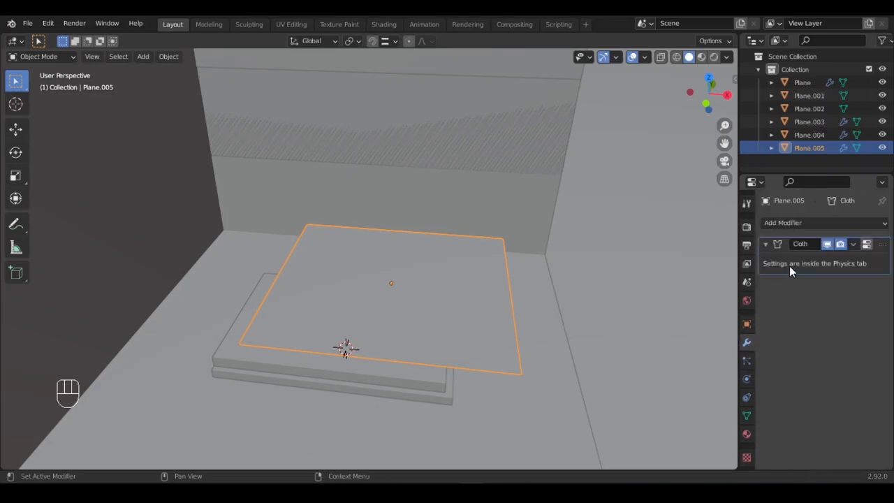
{"action": "left_click", "coordinate": [833, 222]}
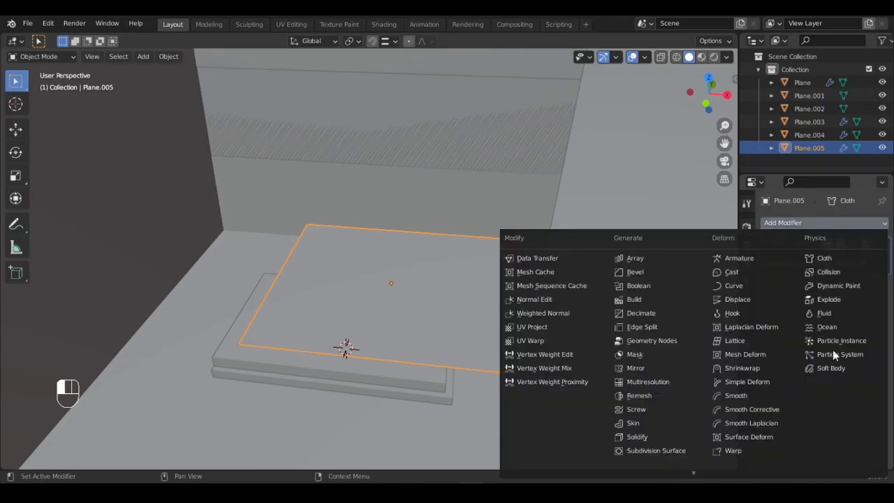
{"action": "left_click", "coordinate": [646, 450]}
Step: Play the cloth simulation until the plane drapes over the slabs, stop at frame 34 and inspect the folds
{"action": "middle_click_drag", "start_coordinate": [448, 330], "coordinate": [435, 241]}
{"action": "key", "text": "space"}
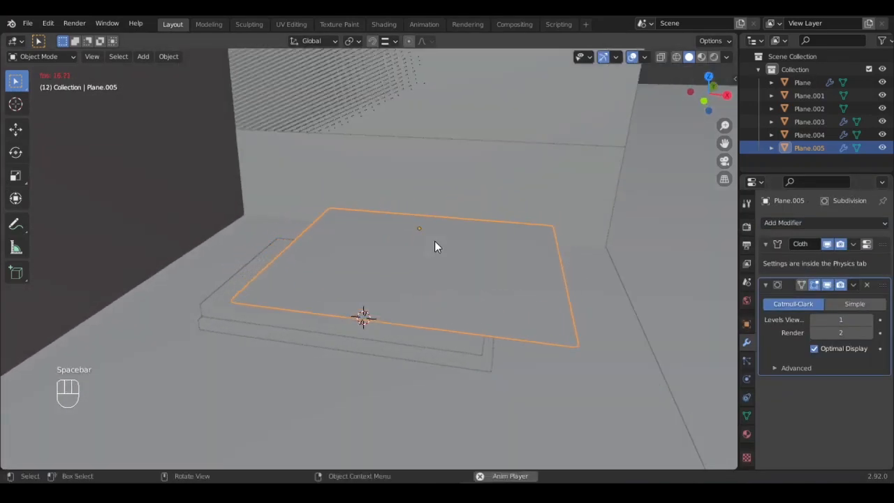
{"action": "key", "text": "space"}
{"action": "middle_click_drag", "start_coordinate": [435, 241], "coordinate": [526, 240]}
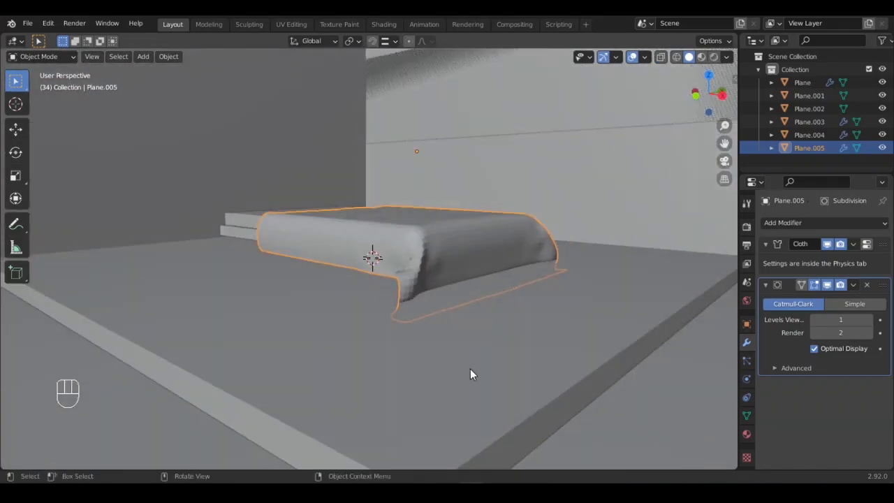
{"action": "middle_click_drag", "start_coordinate": [563, 248], "coordinate": [576, 224]}
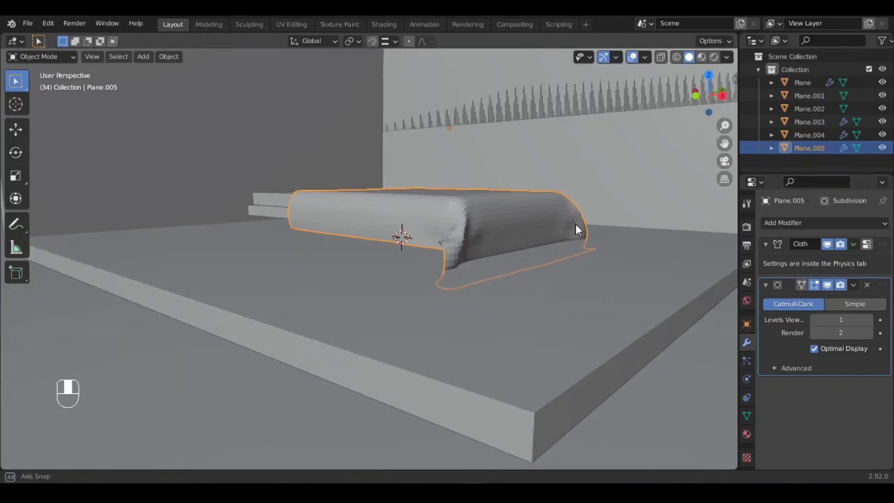
Step: Turn on the Face Orientation overlay and check the direction of the normals on the room, slabs and cloth
{"action": "scroll", "coordinate": [575, 224], "scroll_direction": "down", "scroll_amount": 4}
{"action": "left_click", "coordinate": [645, 56]}
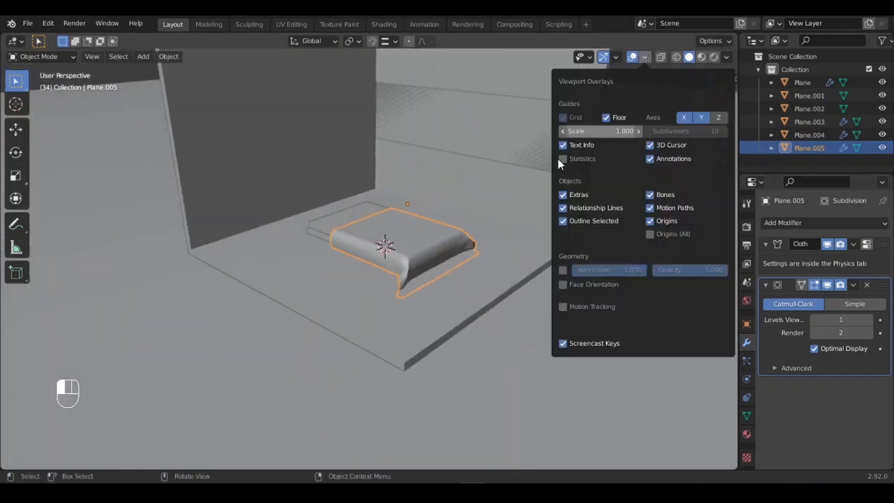
{"action": "left_click", "coordinate": [563, 285]}
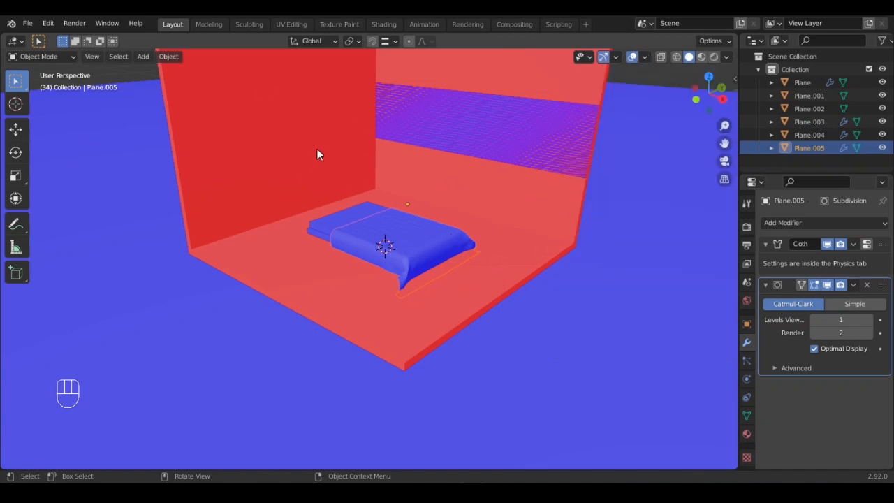
{"action": "middle_click_drag", "start_coordinate": [318, 155], "coordinate": [330, 253]}
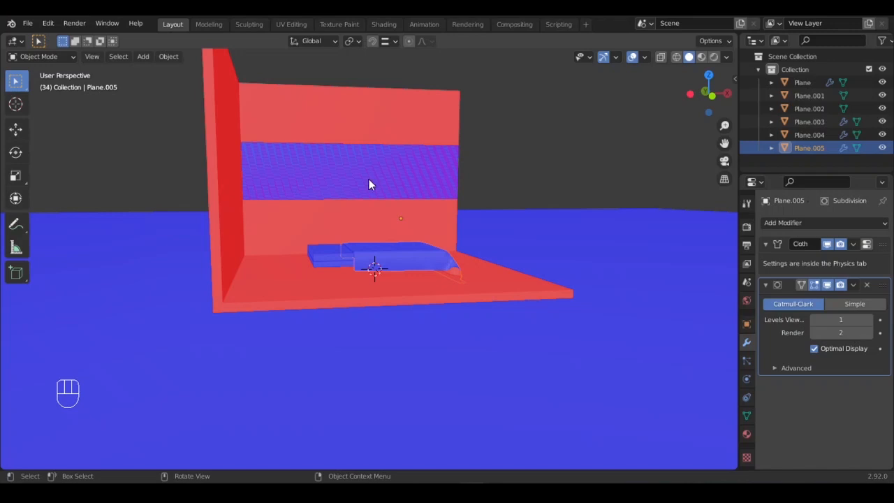
{"action": "middle_click_drag", "start_coordinate": [369, 178], "coordinate": [310, 223]}
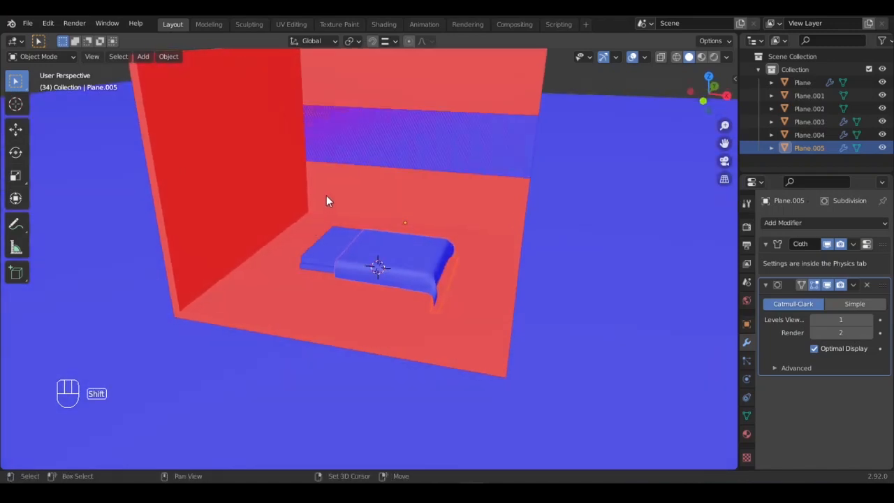
Step: Recalculate the normals of the whole room mesh to face outward and turn off the Face Orientation overlay
{"action": "middle_click_drag", "start_coordinate": [326, 165], "coordinate": [325, 191], "text": "shift"}
{"action": "key", "text": "Tab"}
{"action": "key", "text": "Tab"}
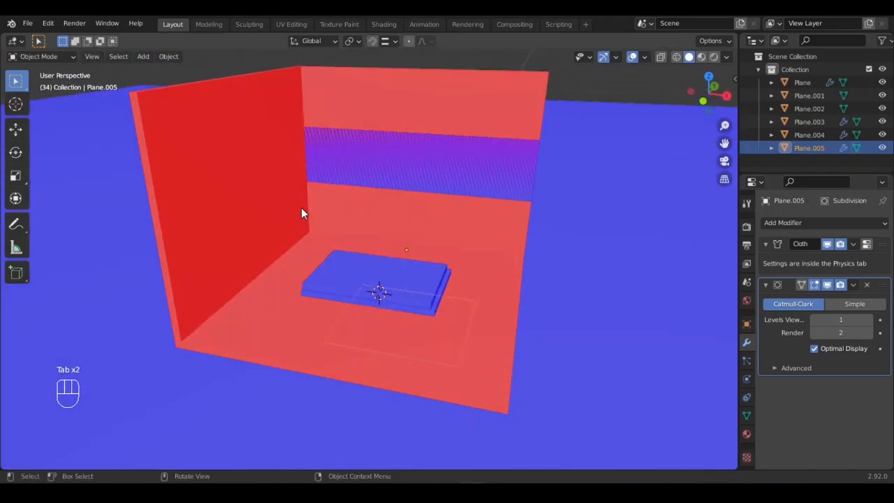
{"action": "left_click", "coordinate": [440, 215]}
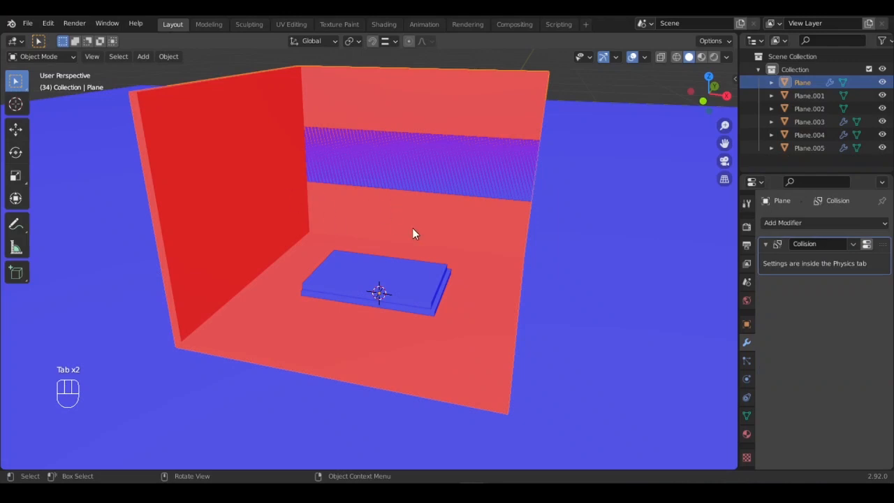
{"action": "key", "text": "Tab"}
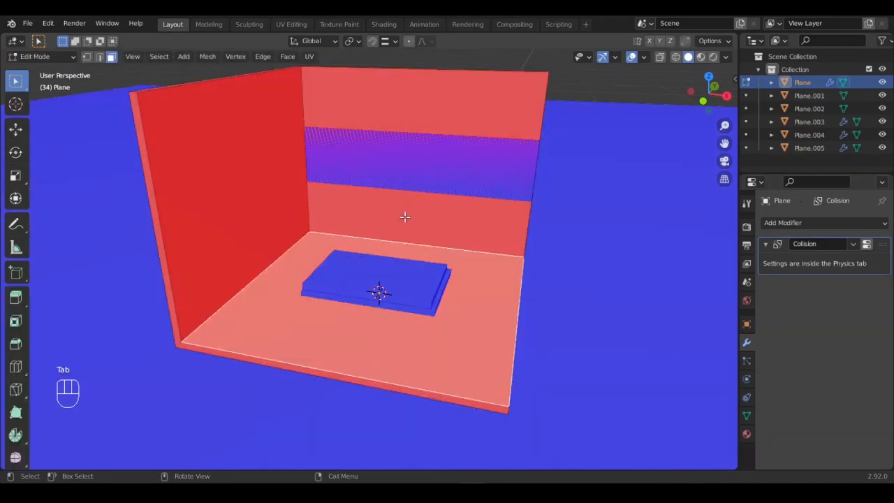
{"action": "key", "text": "a"}
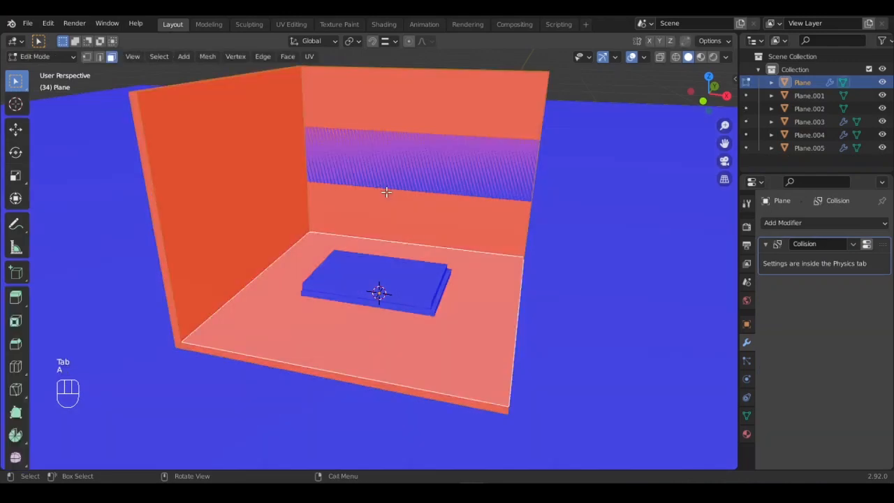
{"action": "key", "text": "shift+n"}
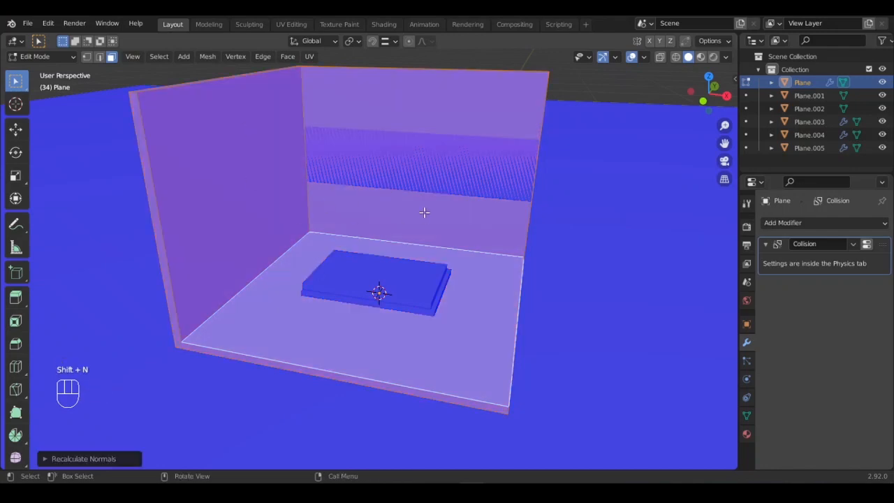
{"action": "middle_click_drag", "start_coordinate": [428, 214], "coordinate": [419, 221]}
{"action": "key", "text": "Tab"}
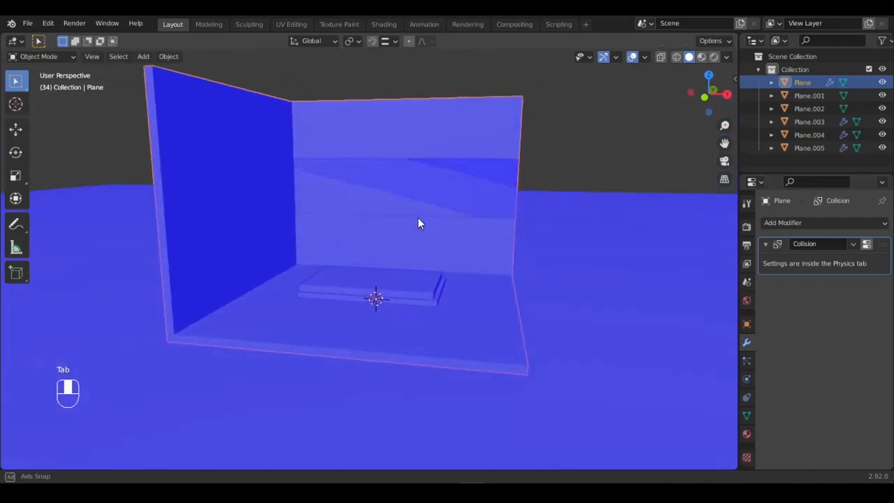
{"action": "left_click", "coordinate": [644, 57]}
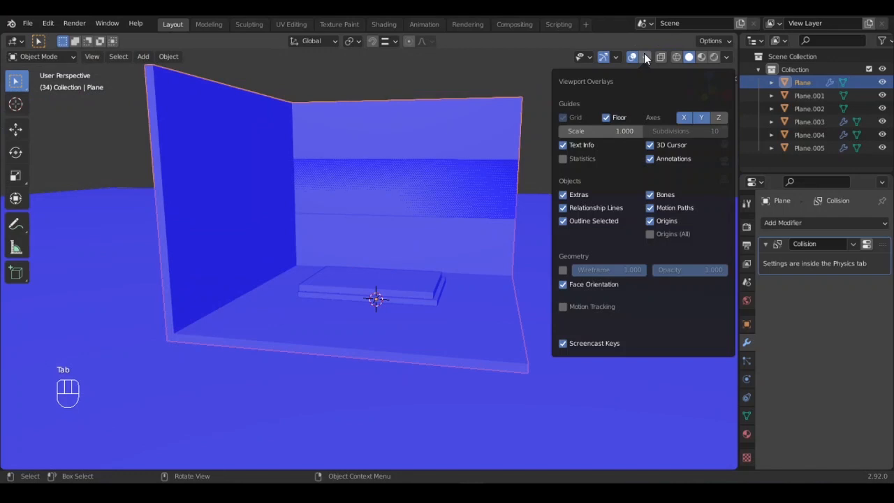
{"action": "left_click", "coordinate": [567, 284]}
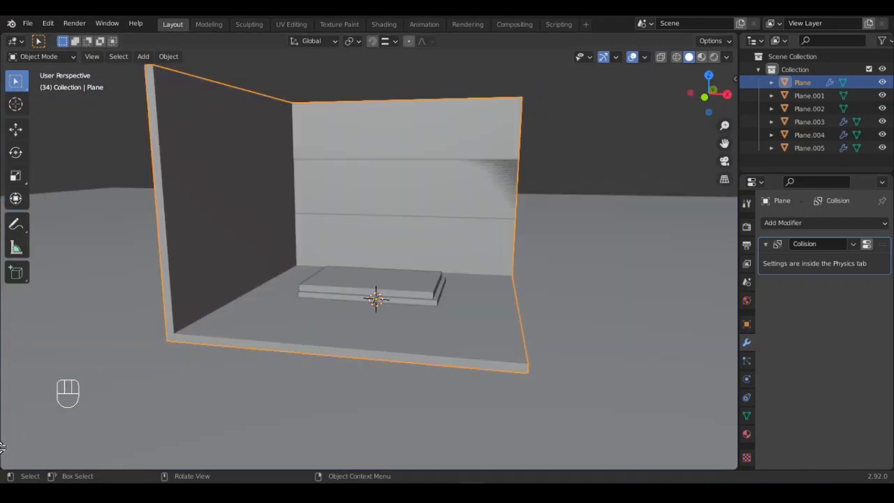
Step: Split off a Timeline editor below the 3D viewport and rewind the animation to its start
{"action": "left_click_drag", "start_coordinate": [2, 447], "coordinate": [3, 377]}
{"action": "left_click", "coordinate": [13, 381]}
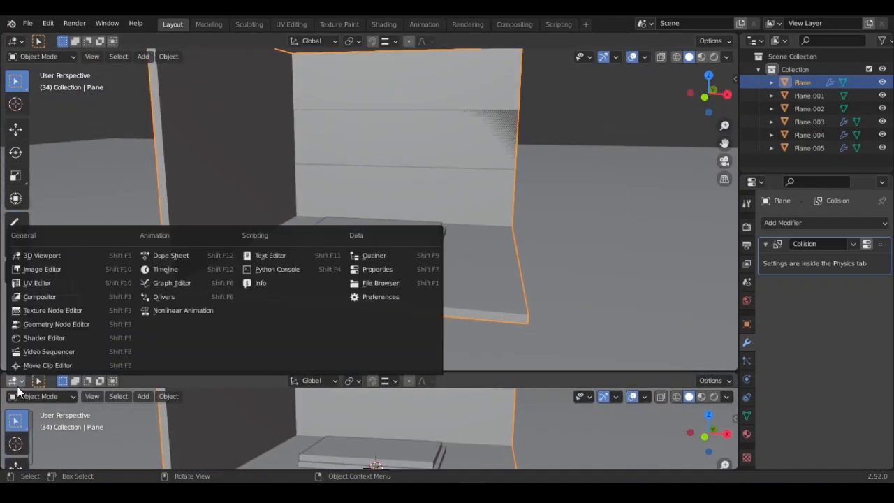
{"action": "left_click", "coordinate": [176, 270]}
{"action": "middle_click_drag", "start_coordinate": [368, 296], "coordinate": [347, 299], "text": "shift"}
{"action": "left_click_drag", "start_coordinate": [192, 398], "coordinate": [147, 395]}
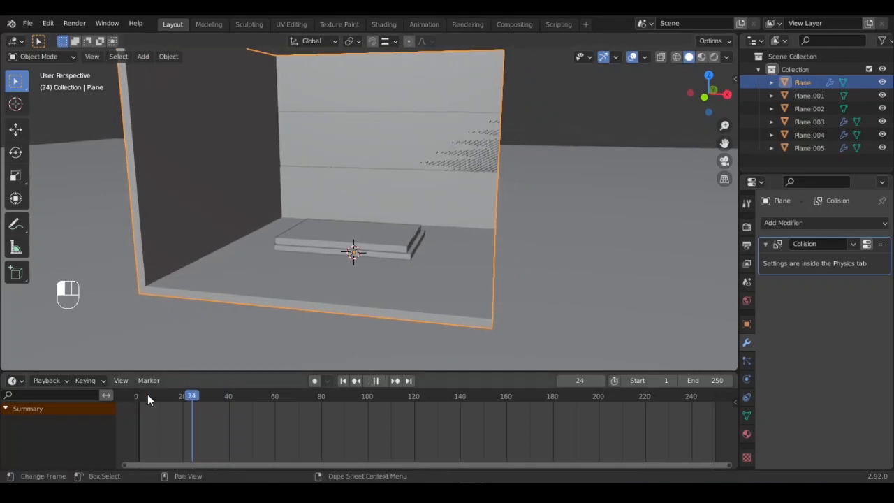
{"action": "key", "text": "Escape"}
Step: Select the blanket plane, play the cloth simulation, examine the drape over the bed and rewind to frame 0
{"action": "left_click", "coordinate": [401, 201]}
{"action": "middle_click_drag", "start_coordinate": [419, 194], "coordinate": [435, 197], "text": "shift"}
{"action": "middle_click_drag", "start_coordinate": [436, 197], "coordinate": [465, 175]}
{"action": "scroll", "coordinate": [436, 214], "scroll_direction": "up", "scroll_amount": 3}
{"action": "key", "text": "space"}
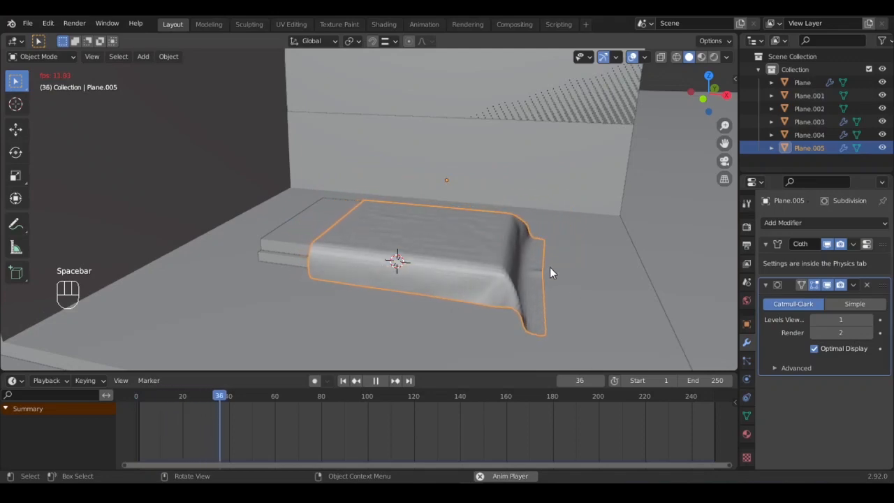
{"action": "key", "text": "space"}
{"action": "middle_click_drag", "start_coordinate": [540, 247], "coordinate": [400, 221]}
{"action": "left_click_drag", "start_coordinate": [241, 396], "coordinate": [135, 395]}
Step: Scale the blanket plane along Y by about 1.08 and apply the object transform
{"action": "middle_click_drag", "start_coordinate": [477, 180], "coordinate": [440, 241]}
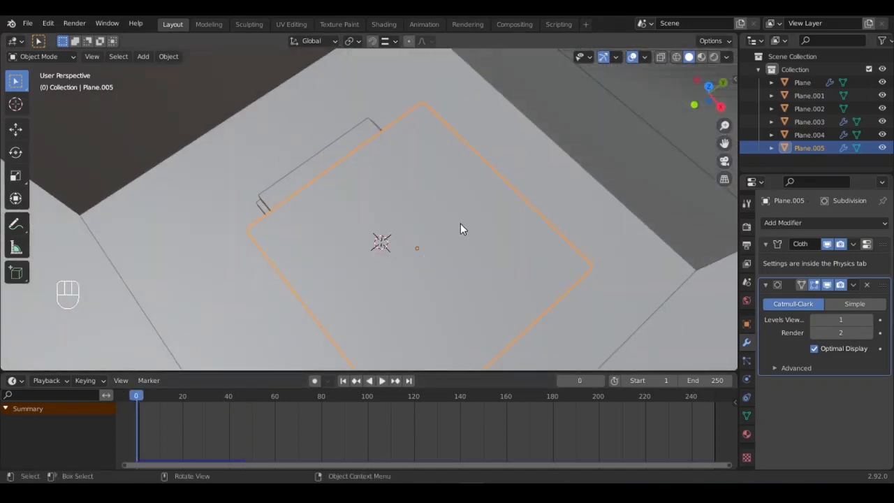
{"action": "key", "text": "s"}
{"action": "key", "text": "y"}
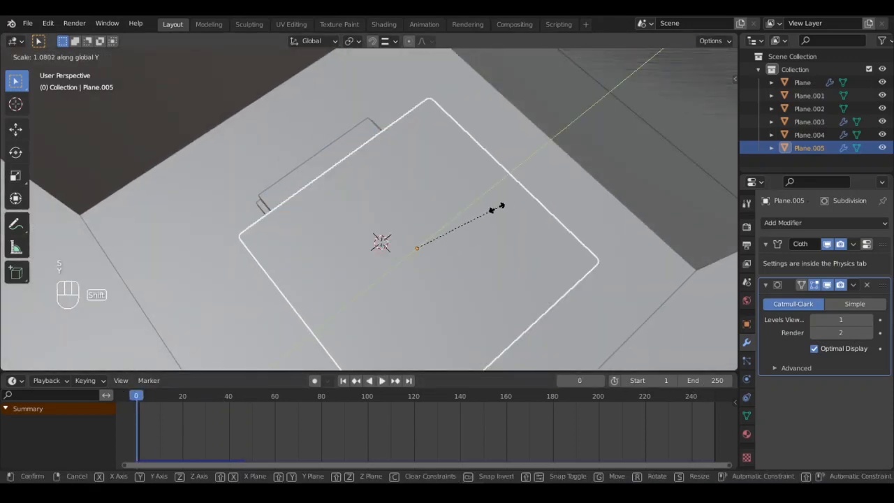
{"action": "left_click", "coordinate": [500, 207]}
{"action": "middle_click_drag", "start_coordinate": [391, 194], "coordinate": [471, 125]}
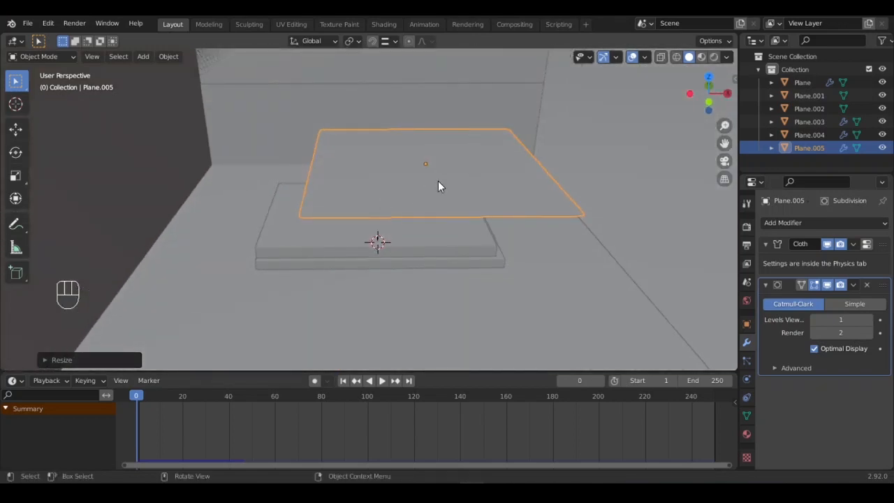
{"action": "key", "text": "ctrl+a"}
{"action": "left_click", "coordinate": [409, 159]}
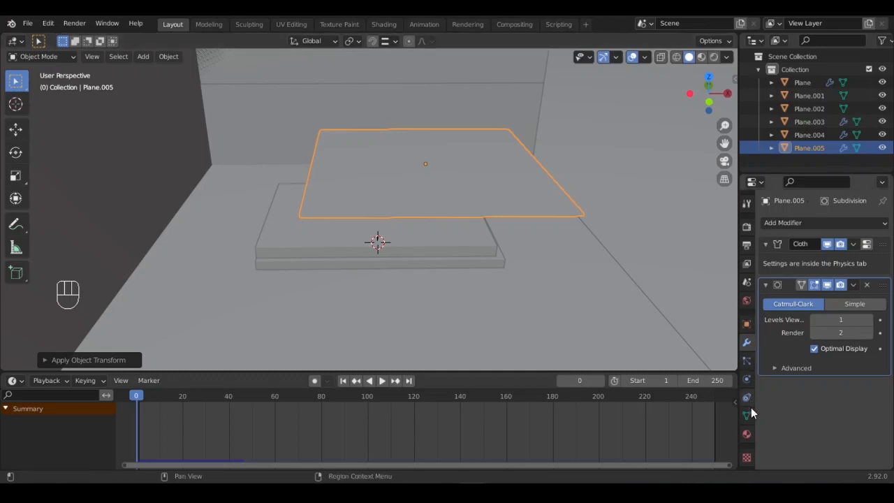
Step: Raise the blanket plane slightly along Z above the bed
{"action": "key", "text": "g"}
{"action": "key", "text": "z"}
{"action": "left_click", "coordinate": [419, 197]}
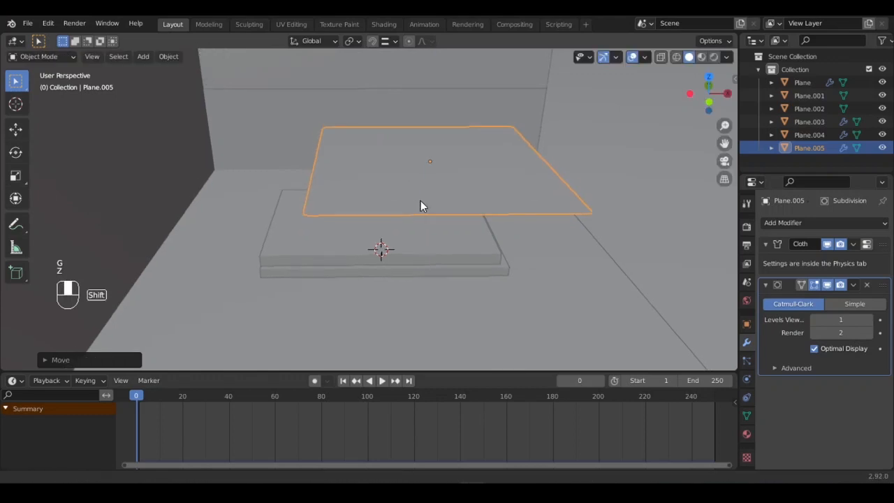
Step: Add a Vortex force field to the scene at the 3D cursor
{"action": "middle_click_drag", "start_coordinate": [420, 200], "coordinate": [398, 226]}
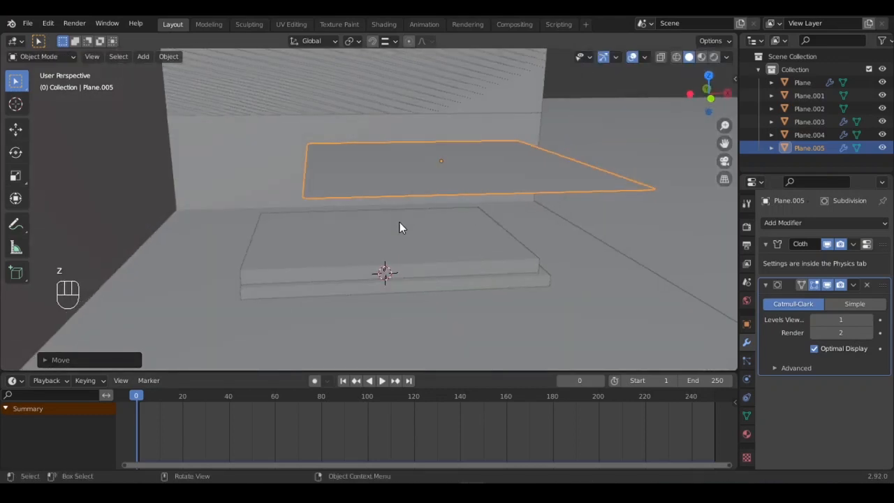
{"action": "key", "text": "shift+a"}
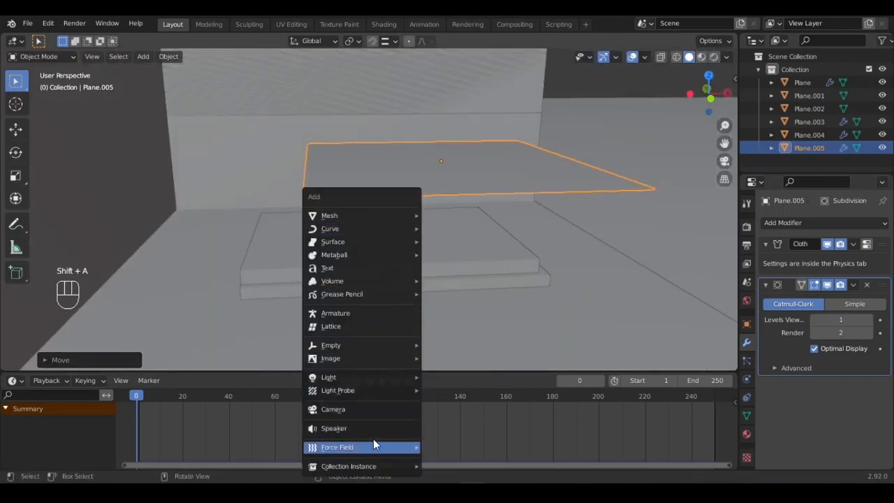
{"action": "mouse_move", "coordinate": [359, 446]}
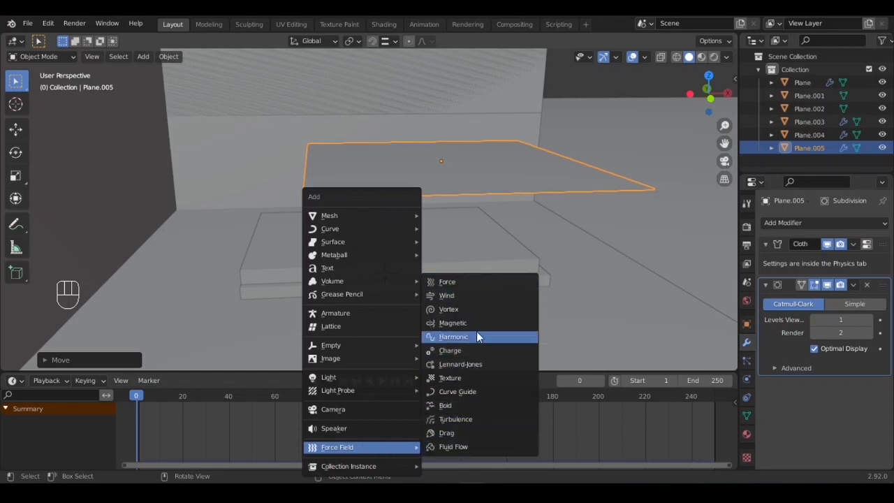
{"action": "left_click", "coordinate": [478, 308]}
{"action": "middle_click_drag", "start_coordinate": [396, 262], "coordinate": [425, 282], "text": "shift"}
Step: Move the vortex force field onto the bed top under the blanket, to about Z 0.86 m and X 0.45 m
{"action": "key", "text": "g"}
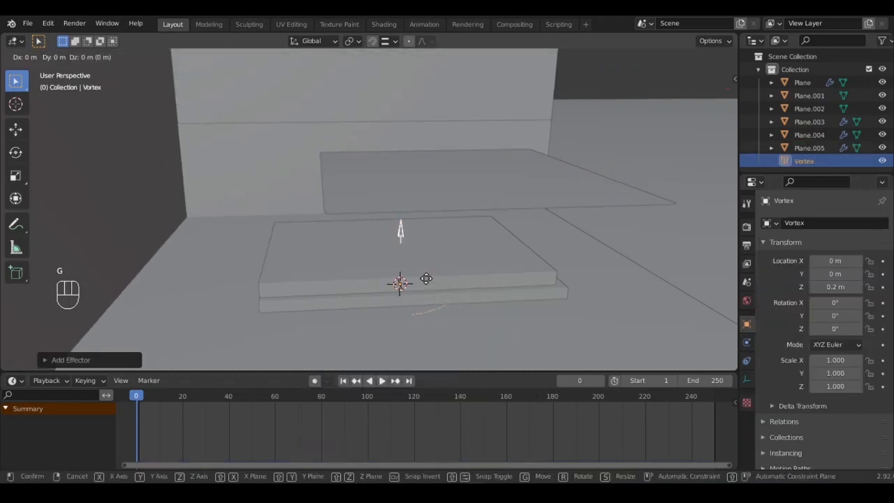
{"action": "key", "text": "z"}
{"action": "left_click", "coordinate": [434, 236]}
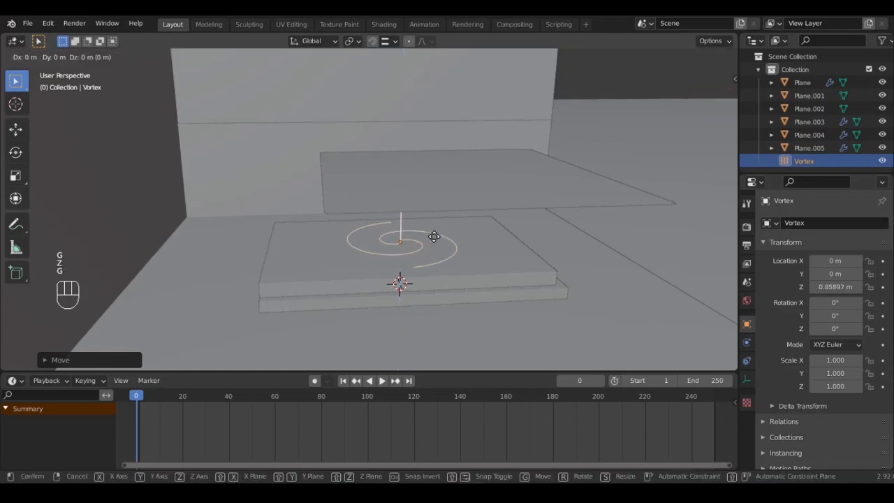
{"action": "key", "text": "g"}
{"action": "key", "text": "x"}
{"action": "left_click", "coordinate": [466, 238]}
{"action": "middle_click_drag", "start_coordinate": [467, 238], "coordinate": [456, 265]}
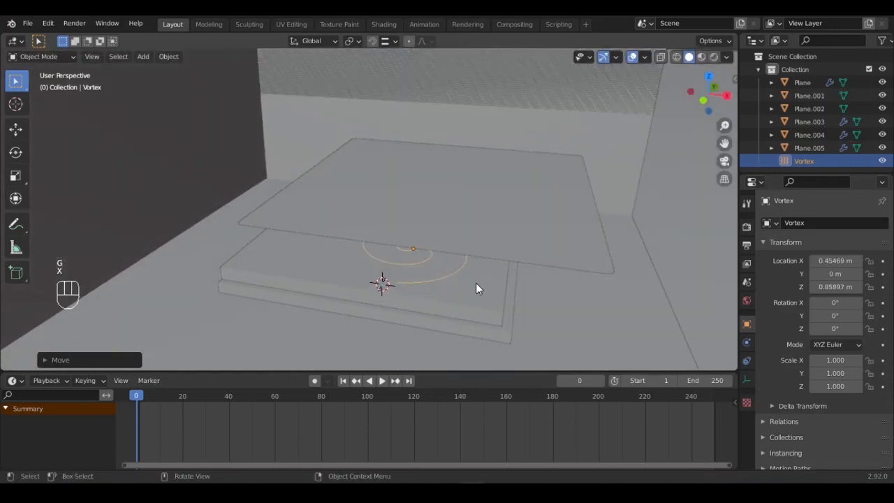
Step: Set the vortex force field's strength to 8 and its noise amount to 0.2
{"action": "left_click", "coordinate": [749, 347]}
{"action": "left_click", "coordinate": [748, 354]}
{"action": "left_click", "coordinate": [747, 345]}
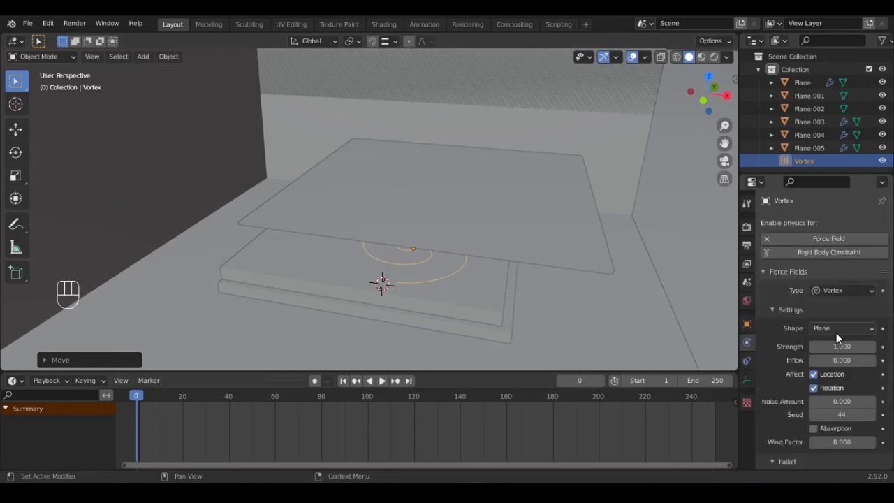
{"action": "left_click", "coordinate": [843, 346]}
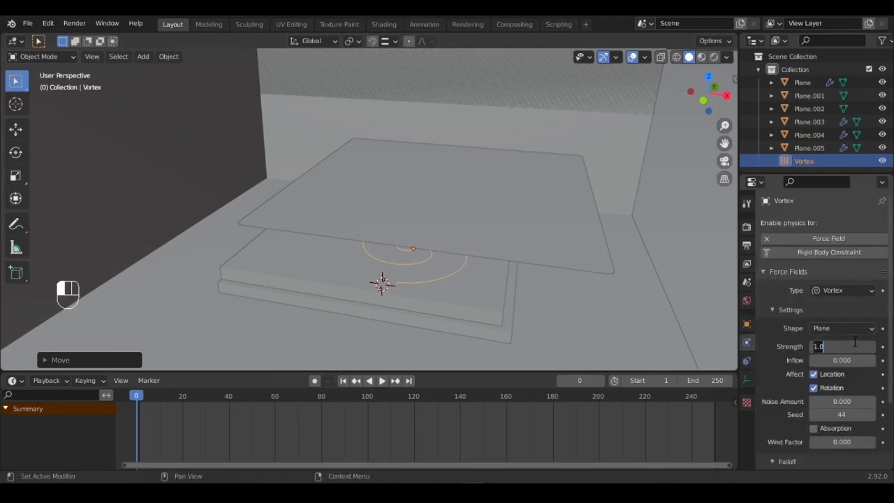
{"action": "type", "text": "8"}
{"action": "key", "text": "Return"}
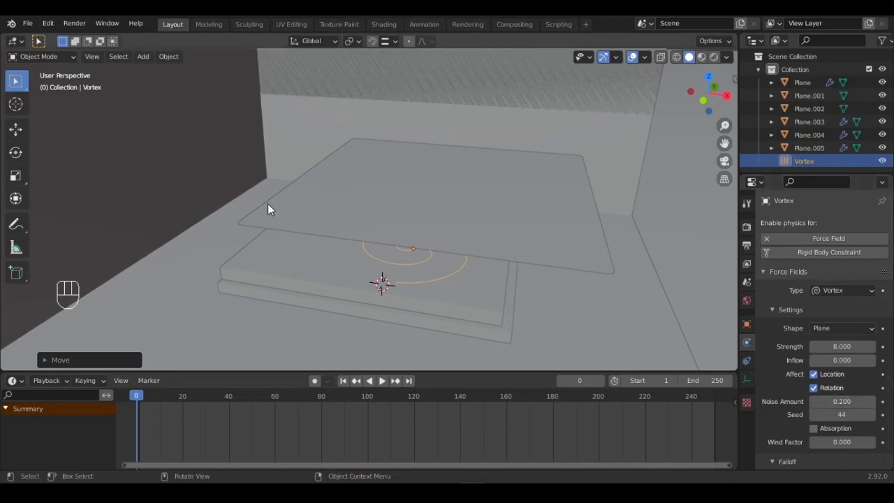
Step: Play the cloth simulation with the vortex active, examine the blanket's folds and rewind to frame 0
{"action": "middle_click_drag", "start_coordinate": [378, 198], "coordinate": [413, 254]}
{"action": "key", "text": "space"}
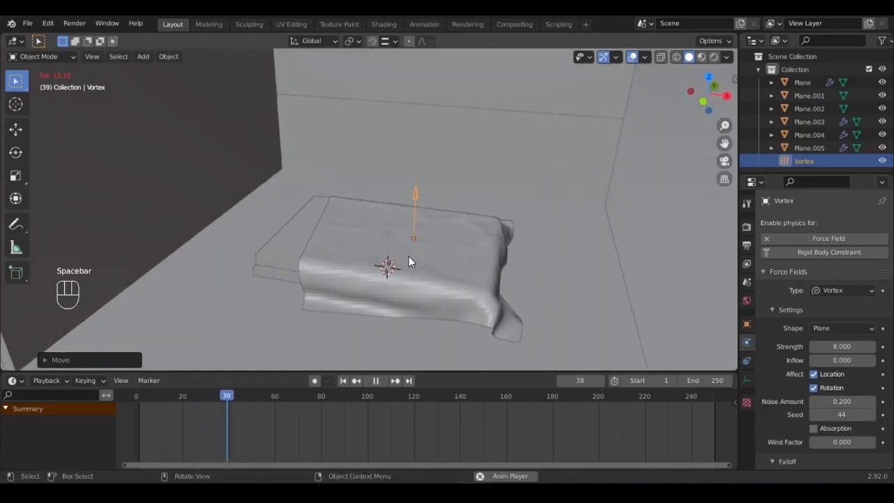
{"action": "key", "text": "space"}
{"action": "middle_click_drag", "start_coordinate": [409, 257], "coordinate": [328, 308]}
{"action": "key", "text": "shift+Left"}
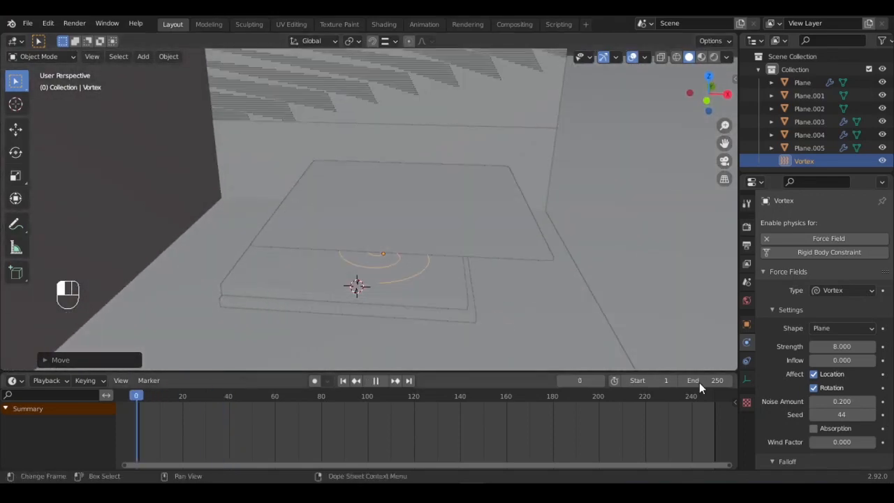
Step: Tilt the blanket plane with a trackball rotation of about 1° and -9°, and raise it slightly along Z
{"action": "left_click", "coordinate": [541, 209]}
{"action": "middle_click_drag", "start_coordinate": [549, 207], "coordinate": [513, 237]}
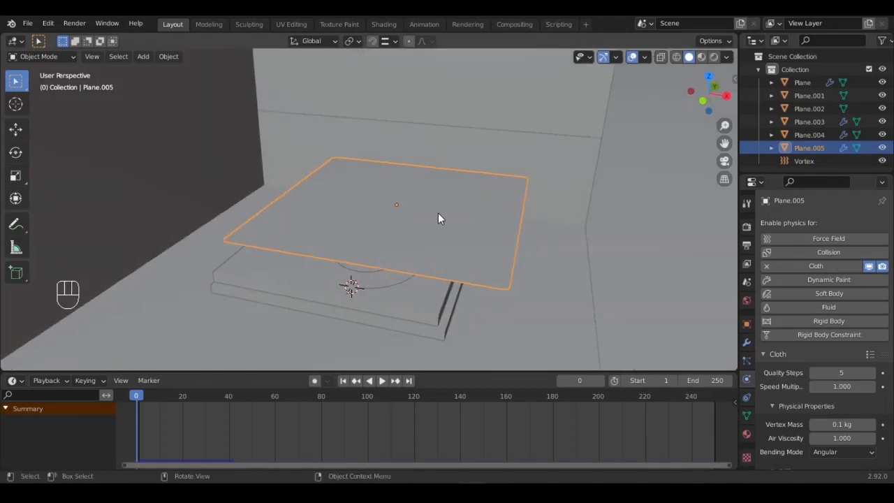
{"action": "key", "text": "r"}
{"action": "key", "text": "r"}
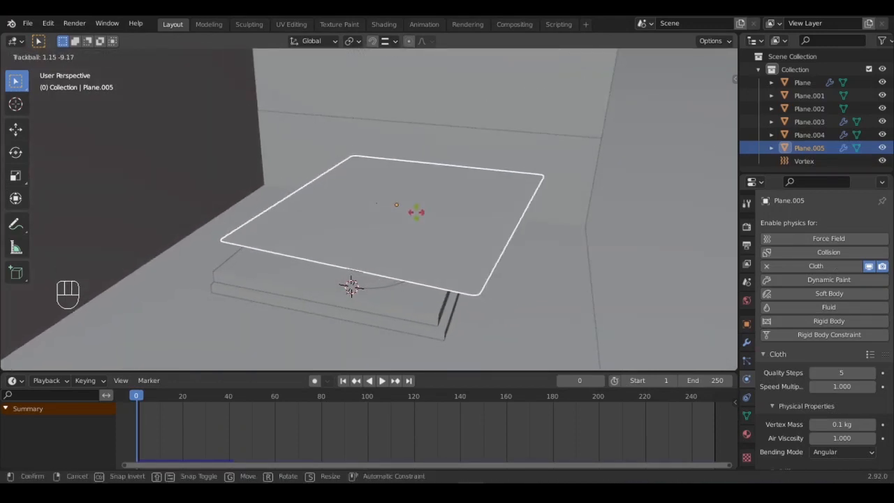
{"action": "left_click", "coordinate": [418, 213]}
{"action": "middle_click_drag", "start_coordinate": [417, 212], "coordinate": [427, 234]}
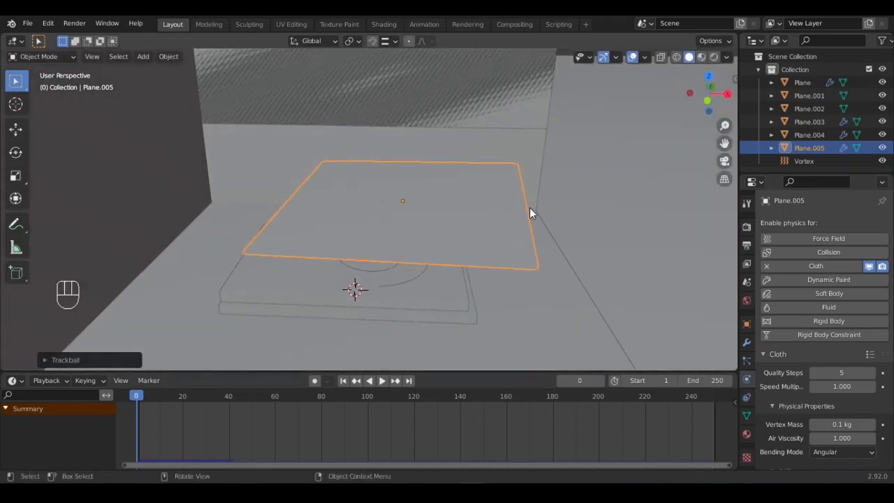
{"action": "key", "text": "g"}
{"action": "key", "text": "z"}
{"action": "left_click", "coordinate": [412, 219]}
Step: Play the cloth simulation with the tilted blanket plane, examine how it lands on the bed and rewind to frame 0
{"action": "key", "text": "space"}
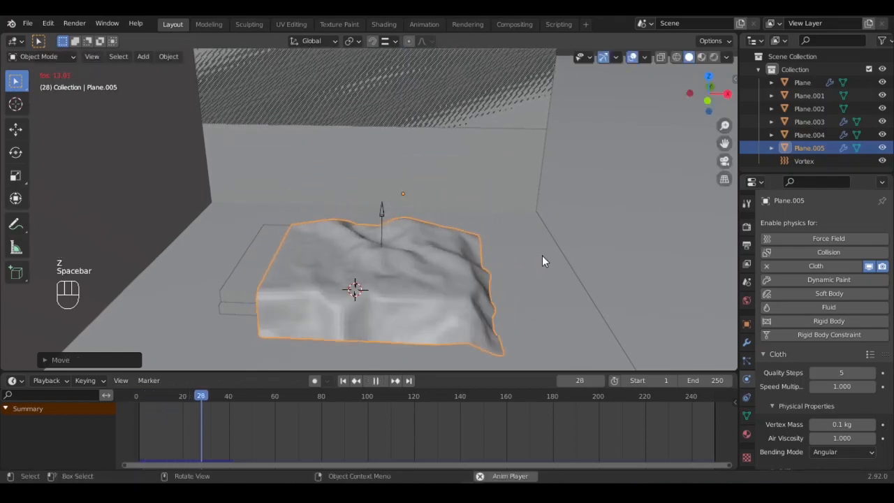
{"action": "key", "text": "space"}
{"action": "middle_click_drag", "start_coordinate": [542, 259], "coordinate": [427, 230]}
{"action": "left_click_drag", "start_coordinate": [243, 397], "coordinate": [136, 395]}
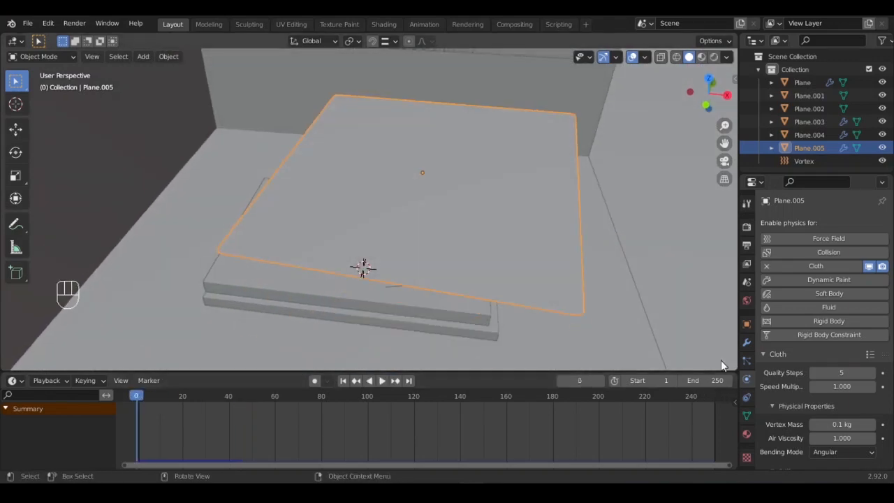
Step: Raise the tilted blanket plane further along Z, clear of the vortex and the bed
{"action": "scroll", "coordinate": [462, 243], "scroll_direction": "up", "scroll_amount": 1}
{"action": "middle_click_drag", "start_coordinate": [462, 244], "coordinate": [510, 178]}
{"action": "key", "text": "g"}
{"action": "key", "text": "z"}
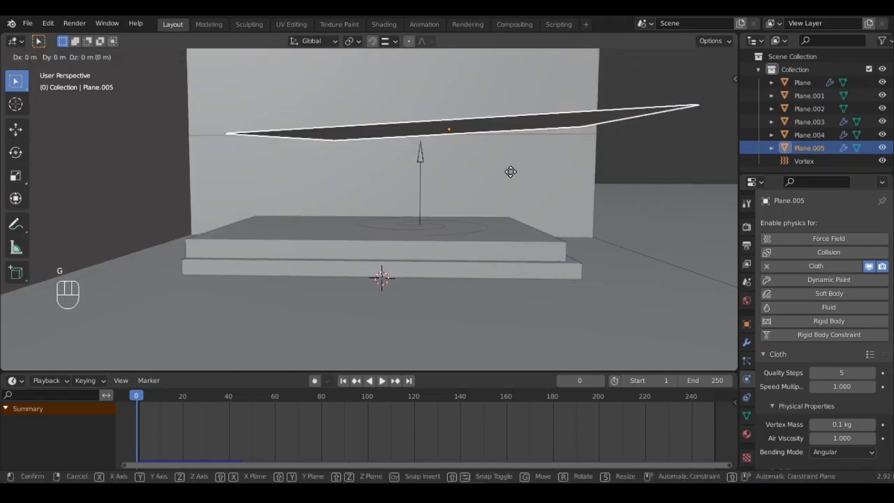
{"action": "left_click", "coordinate": [514, 144]}
{"action": "middle_click_drag", "start_coordinate": [514, 144], "coordinate": [465, 189]}
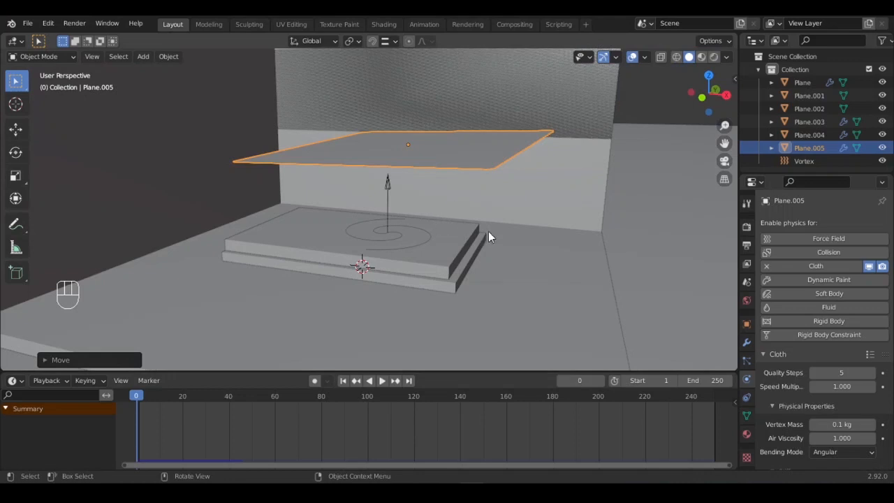
{"action": "middle_click_drag", "start_coordinate": [584, 195], "coordinate": [604, 233]}
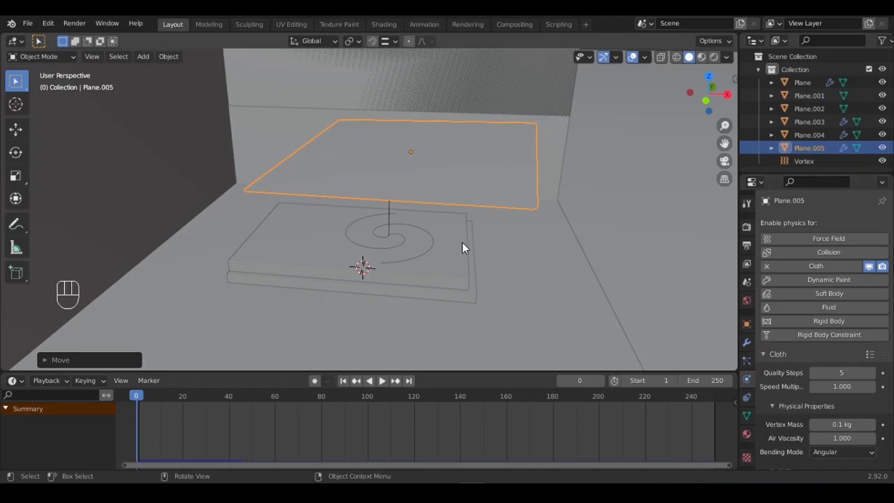
Step: Play the cloth simulation from the raised position, examine the blanket's folds around the bed and rewind to frame 0
{"action": "key", "text": "space"}
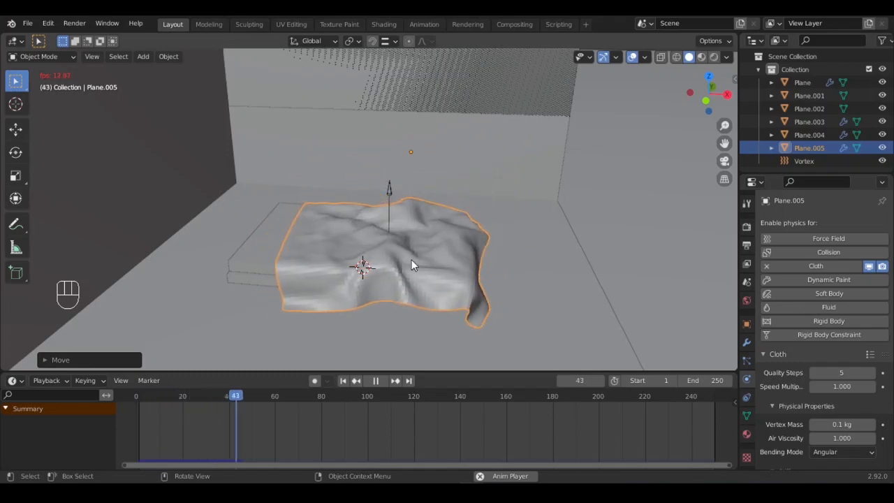
{"action": "key", "text": "space"}
{"action": "middle_click_drag", "start_coordinate": [422, 255], "coordinate": [417, 231]}
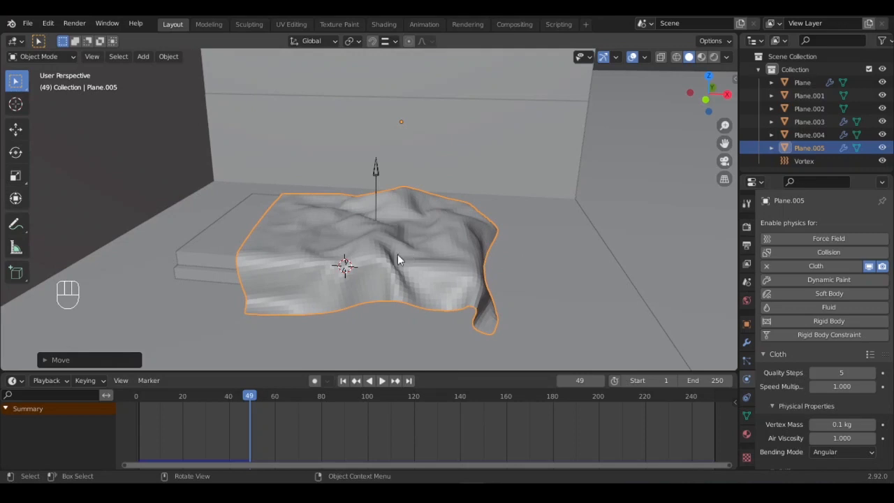
{"action": "key", "text": "space"}
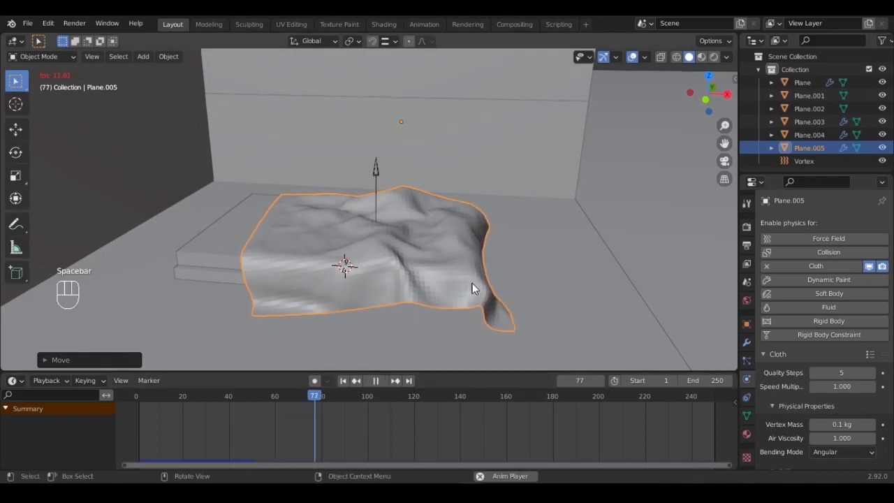
{"action": "key", "text": "space"}
{"action": "middle_click_drag", "start_coordinate": [472, 282], "coordinate": [353, 264]}
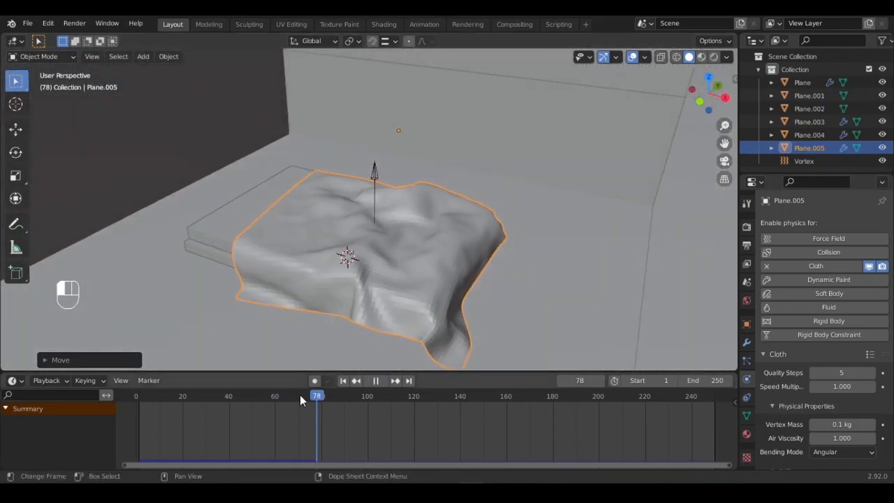
{"action": "left_click_drag", "start_coordinate": [300, 394], "coordinate": [136, 396]}
Step: Lower the tilted blanket plane about 0.09 m along Z above the vortex
{"action": "middle_click_drag", "start_coordinate": [385, 227], "coordinate": [401, 198]}
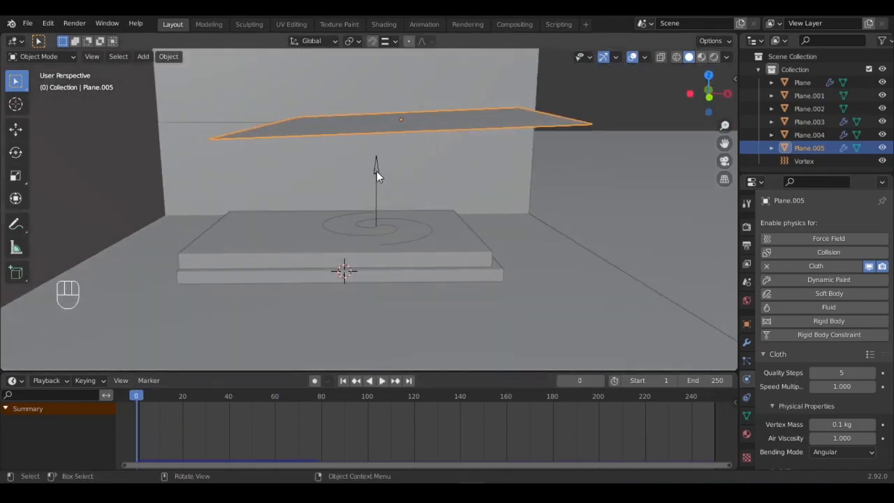
{"action": "key", "text": "g"}
{"action": "key", "text": "z"}
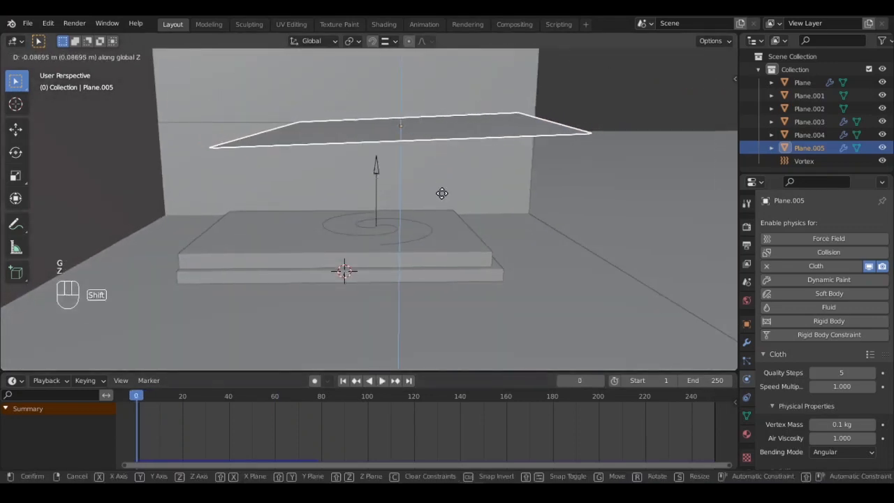
{"action": "left_click", "coordinate": [442, 198]}
Step: Play the cloth simulation with the lowered blanket plane, examine its drape from above and rewind to frame 0
{"action": "key", "text": "space"}
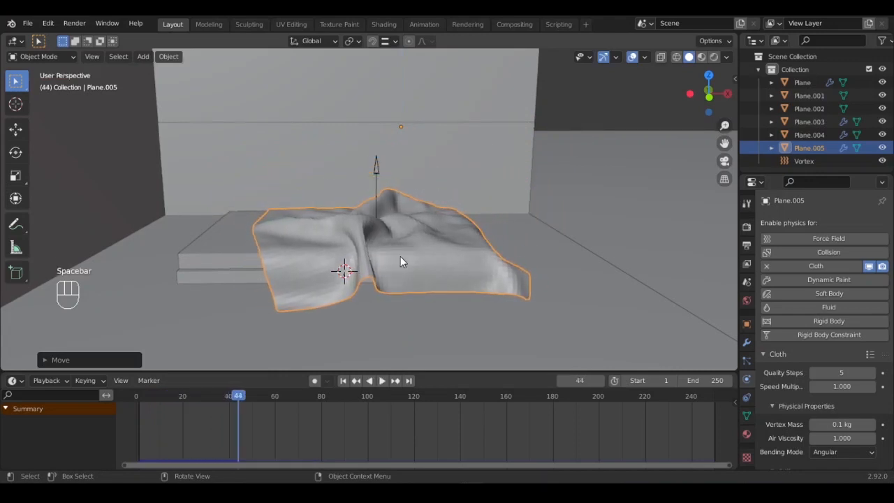
{"action": "key", "text": "space"}
{"action": "middle_click_drag", "start_coordinate": [400, 256], "coordinate": [329, 337]}
{"action": "key", "text": "shift+Left"}
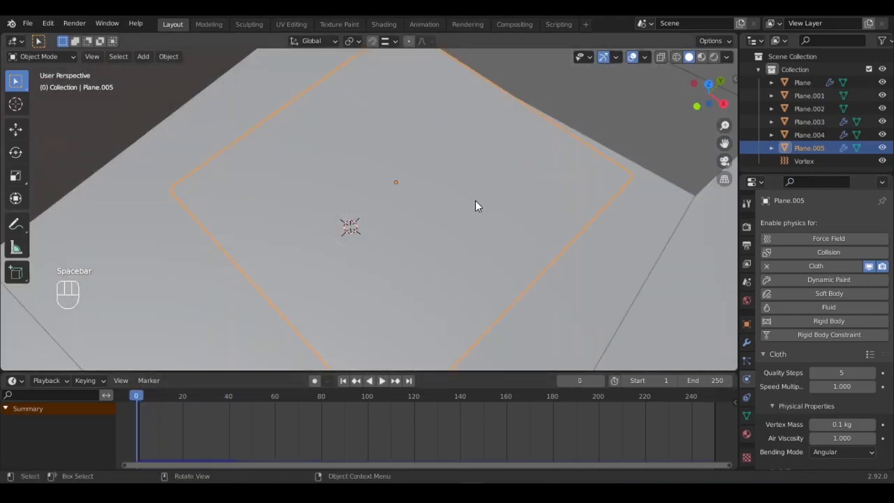
Step: Set the vortex strength to 7 and play the cloth simulation to examine how the blanket settles
{"action": "middle_click_drag", "start_coordinate": [475, 201], "coordinate": [568, 126]}
{"action": "left_click", "coordinate": [377, 170]}
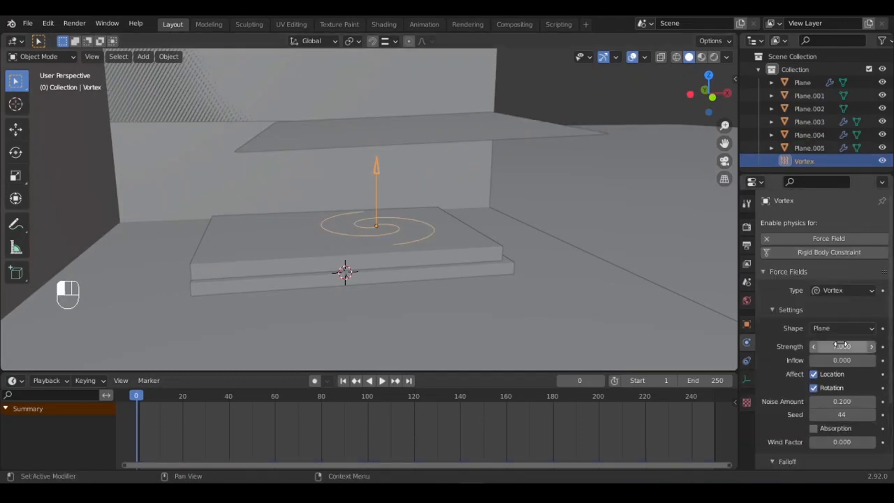
{"action": "key", "text": "space"}
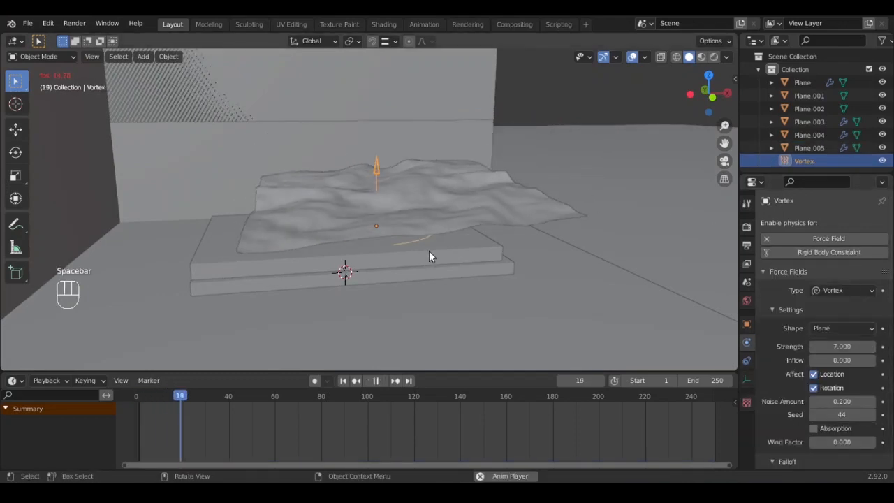
{"action": "key", "text": "space"}
{"action": "middle_click_drag", "start_coordinate": [429, 256], "coordinate": [493, 271]}
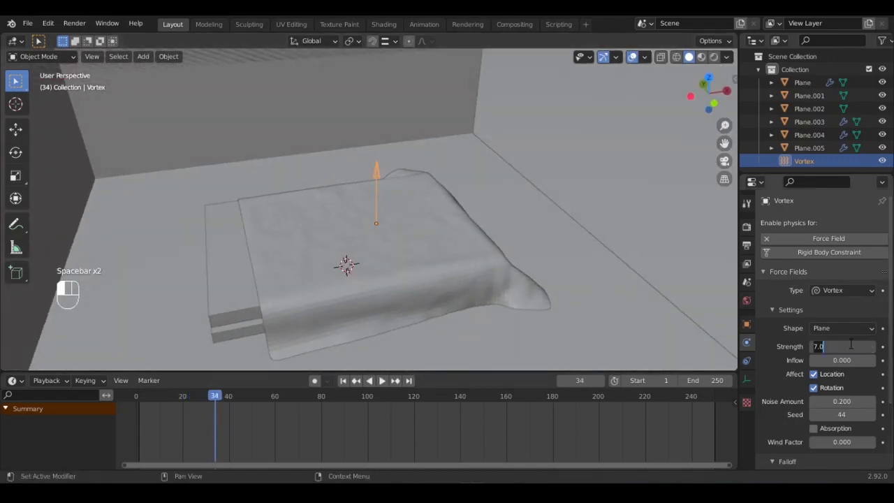
Step: Set the vortex strength to 8 and raise the blanket plane about 0.08 m along Z
{"action": "key", "text": "shift+Left"}
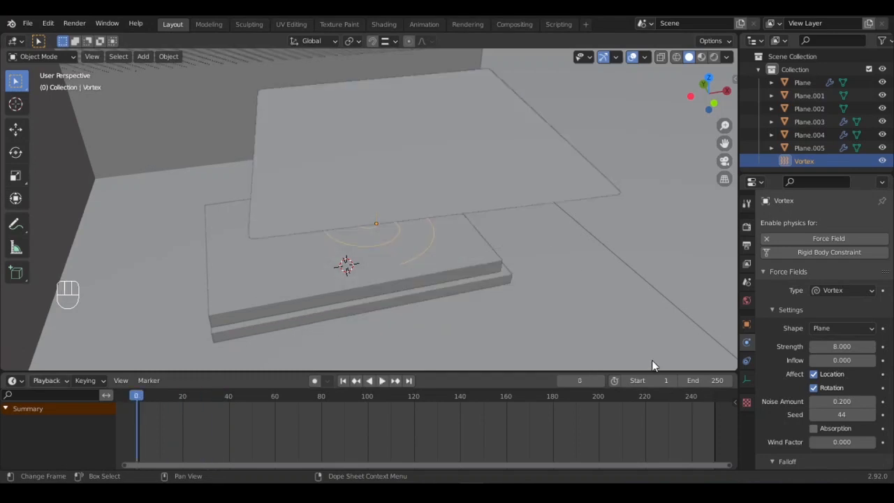
{"action": "left_click", "coordinate": [458, 196]}
{"action": "key", "text": "g"}
{"action": "key", "text": "z"}
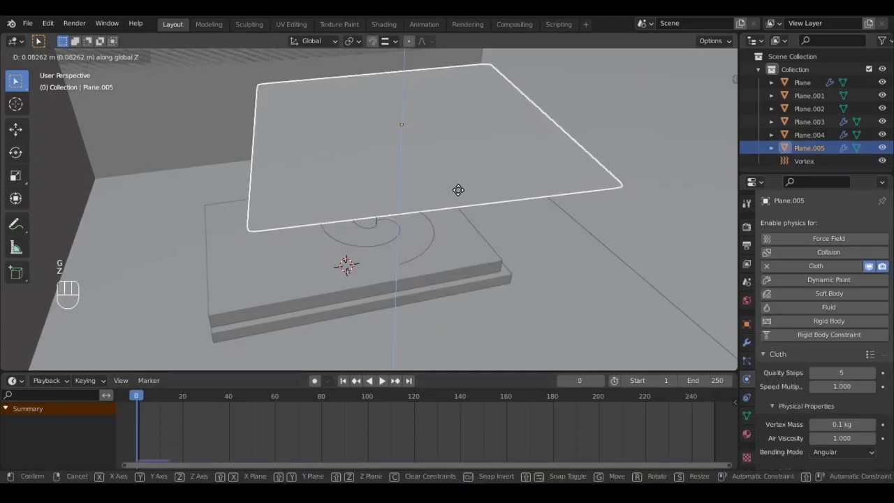
Step: Run the cloth simulation until the blanket drapes over the bed, checking its folds and stopping at frame 89
{"action": "key", "text": "space"}
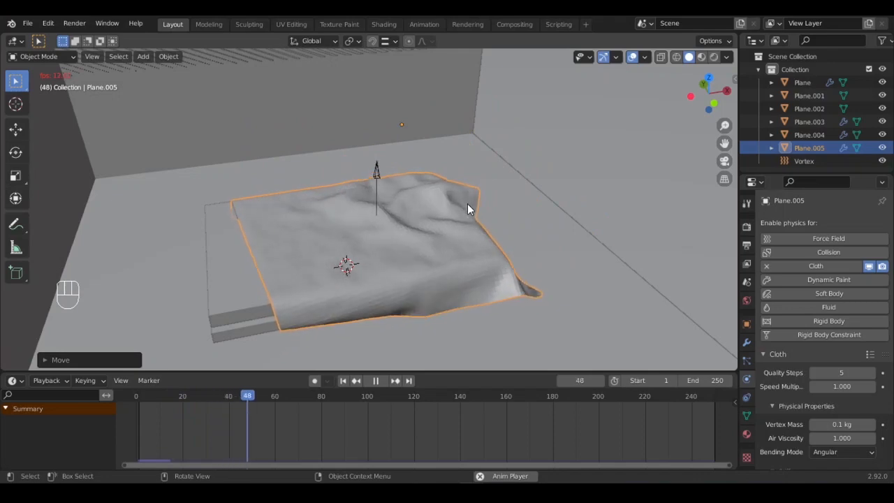
{"action": "key", "text": "space"}
{"action": "middle_click_drag", "start_coordinate": [468, 203], "coordinate": [415, 205]}
{"action": "key", "text": "space"}
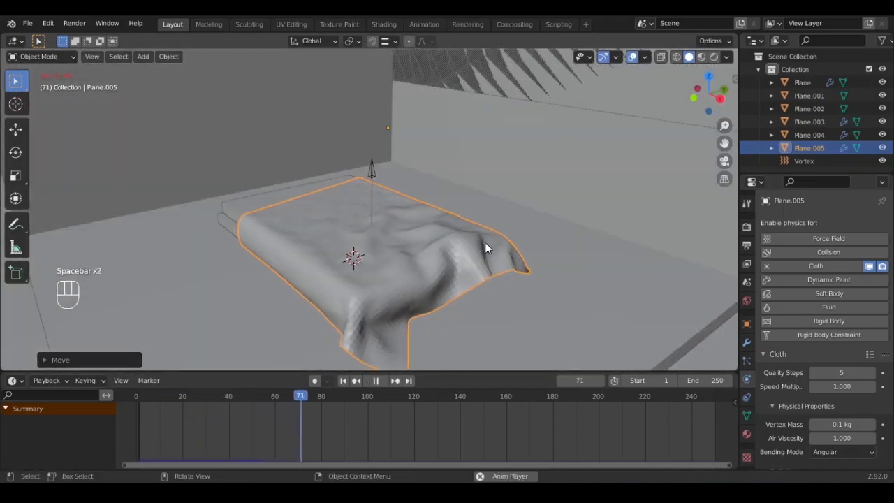
{"action": "key", "text": "space"}
{"action": "middle_click_drag", "start_coordinate": [483, 246], "coordinate": [391, 222]}
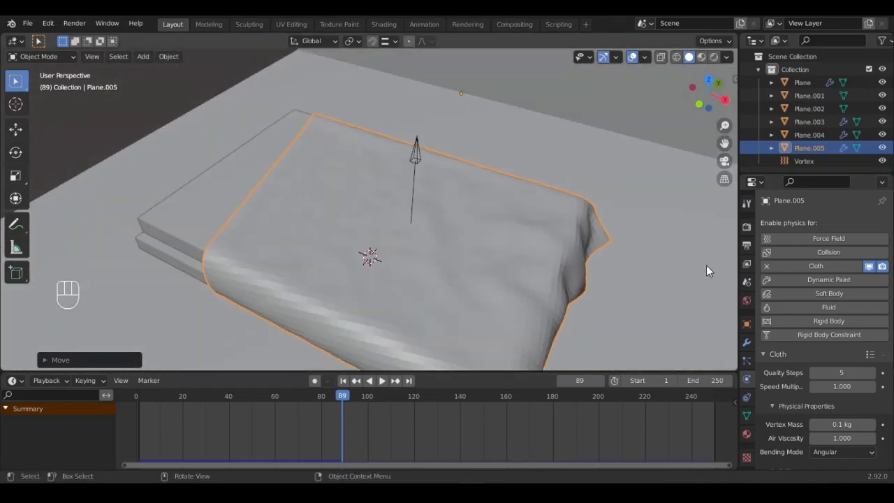
Step: Apply the blanket's Cloth and Subdivision modifiers to fix its draped shape
{"action": "left_click", "coordinate": [747, 341]}
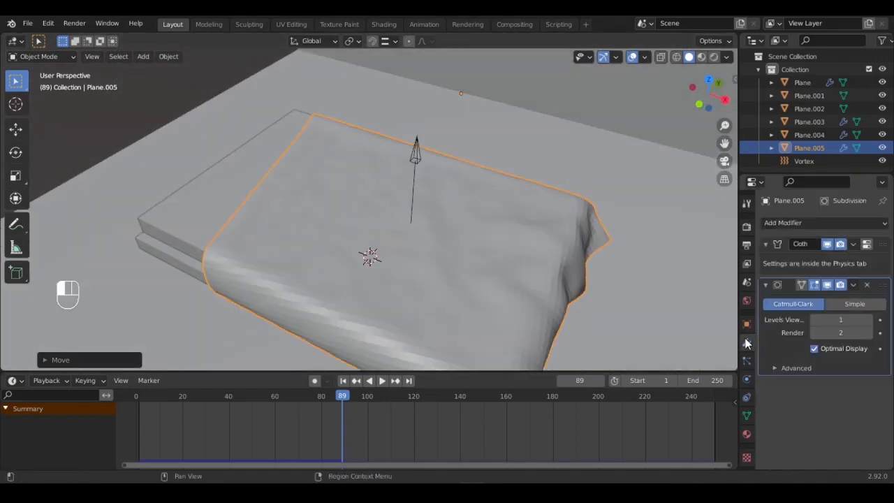
{"action": "left_click", "coordinate": [853, 244]}
{"action": "left_click", "coordinate": [816, 259]}
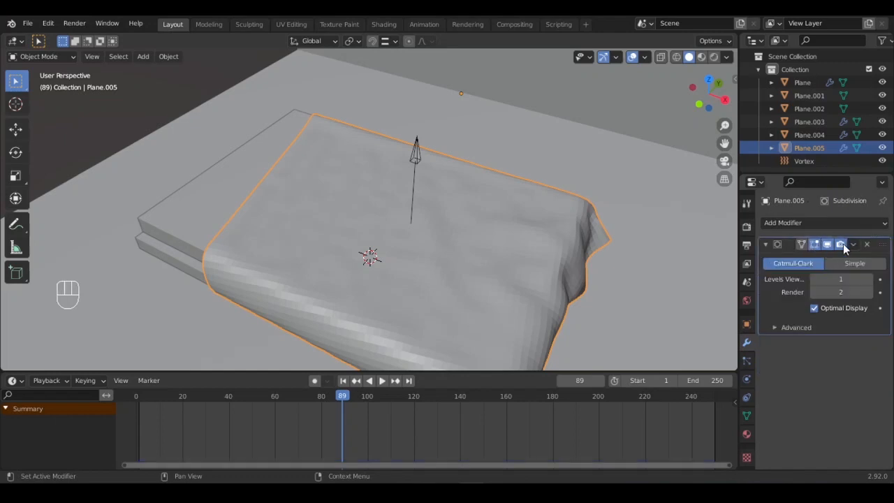
{"action": "left_click", "coordinate": [854, 243]}
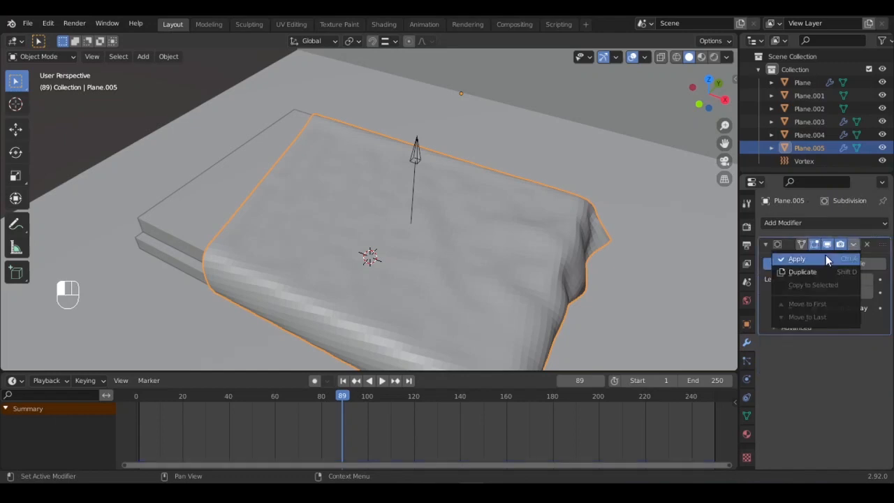
{"action": "left_click", "coordinate": [826, 255]}
Step: Add a Solidify modifier to the blanket and set its thickness to -0.02 m
{"action": "left_click", "coordinate": [792, 224]}
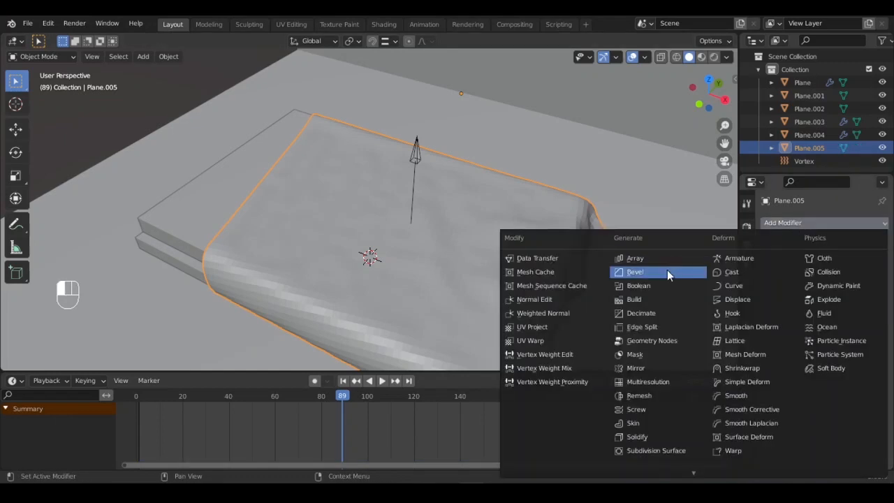
{"action": "left_click", "coordinate": [649, 436]}
{"action": "middle_click_drag", "start_coordinate": [348, 238], "coordinate": [540, 218]}
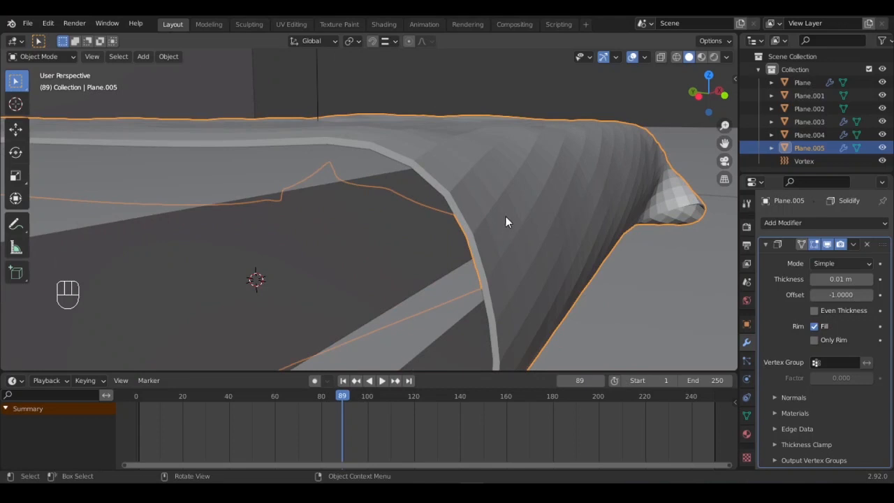
{"action": "left_click", "coordinate": [813, 280]}
{"action": "left_click", "coordinate": [813, 280]}
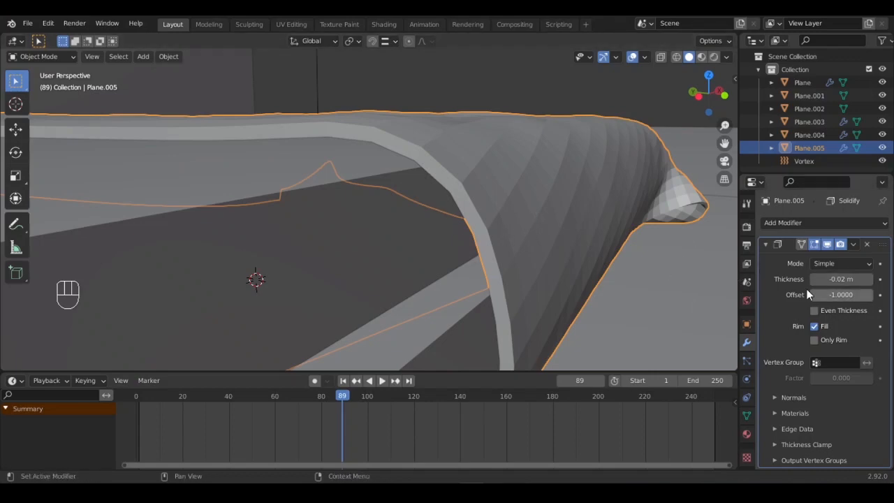
{"action": "left_click", "coordinate": [813, 279]}
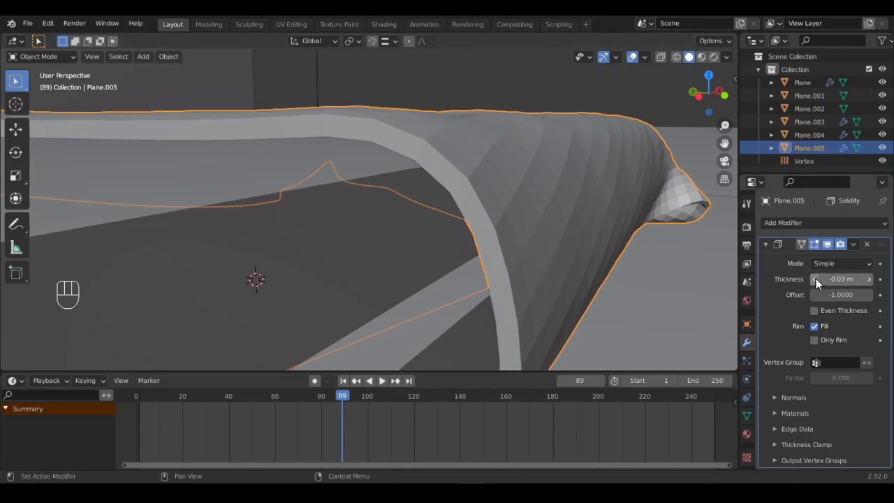
{"action": "middle_click_drag", "start_coordinate": [559, 182], "coordinate": [433, 206]}
{"action": "left_click", "coordinate": [811, 279]}
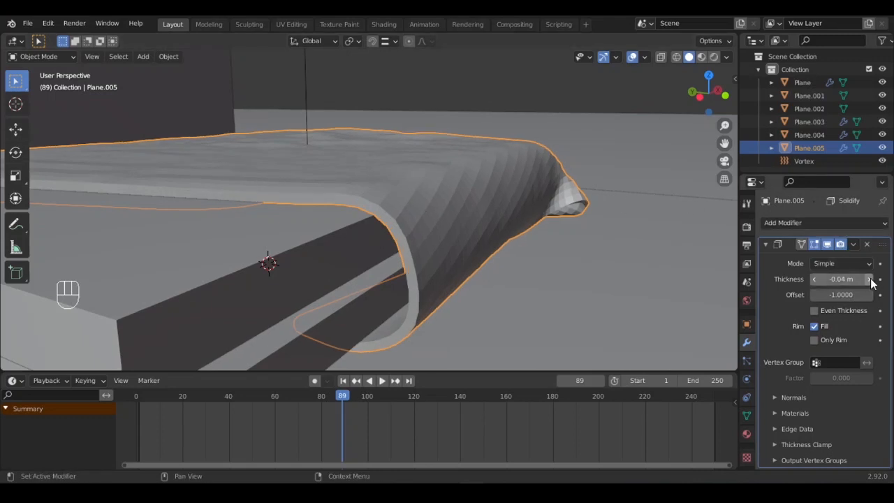
{"action": "left_click", "coordinate": [871, 281]}
{"action": "left_click", "coordinate": [870, 280]}
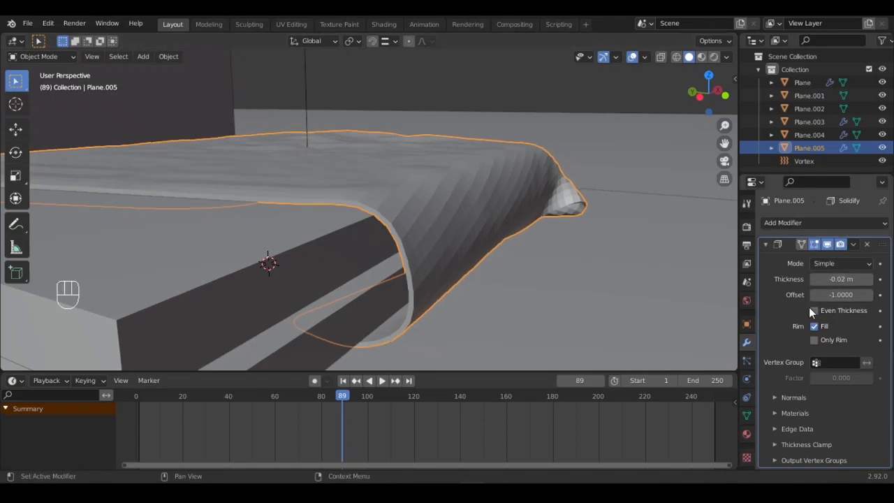
Step: Enable Even Thickness on the Solidify modifier and shade the blanket smooth
{"action": "middle_click_drag", "start_coordinate": [512, 216], "coordinate": [51, 88]}
{"action": "right_click", "coordinate": [383, 163]}
{"action": "left_click", "coordinate": [365, 161]}
Step: Sculpt extra wrinkles into the blanket's top surface with the Cloth brush, and return to Object Mode
{"action": "left_click", "coordinate": [40, 56]}
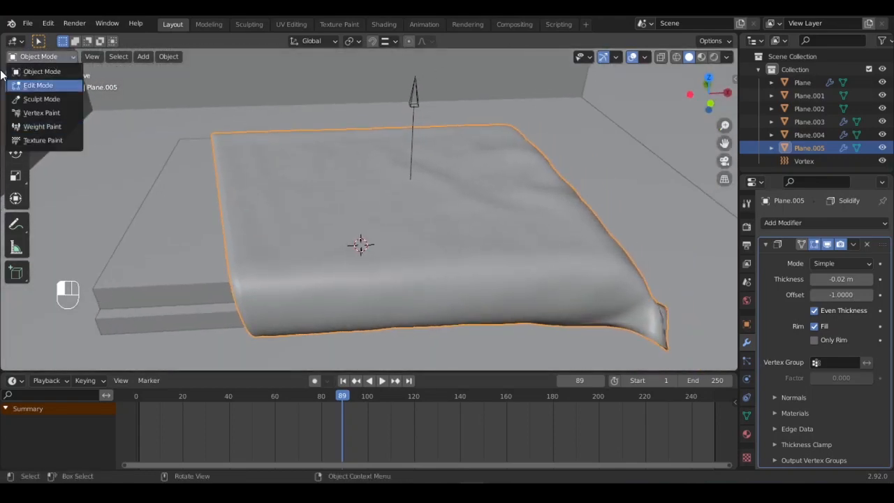
{"action": "left_click", "coordinate": [53, 98]}
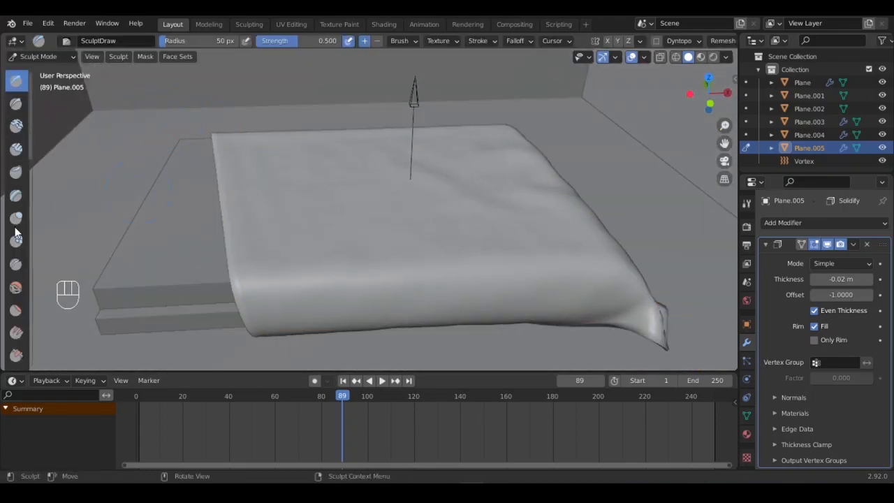
{"action": "scroll", "coordinate": [15, 233], "scroll_direction": "down", "scroll_amount": 10}
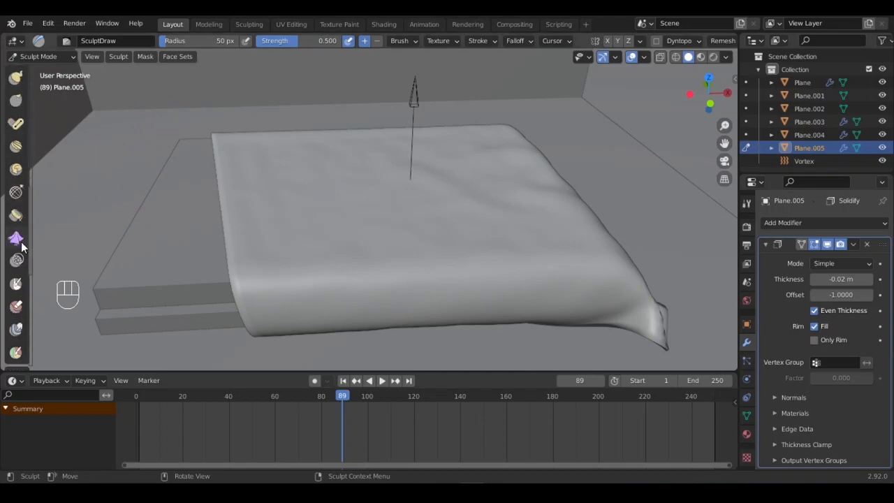
{"action": "left_click", "coordinate": [21, 245]}
{"action": "middle_click_drag", "start_coordinate": [282, 221], "coordinate": [291, 259]}
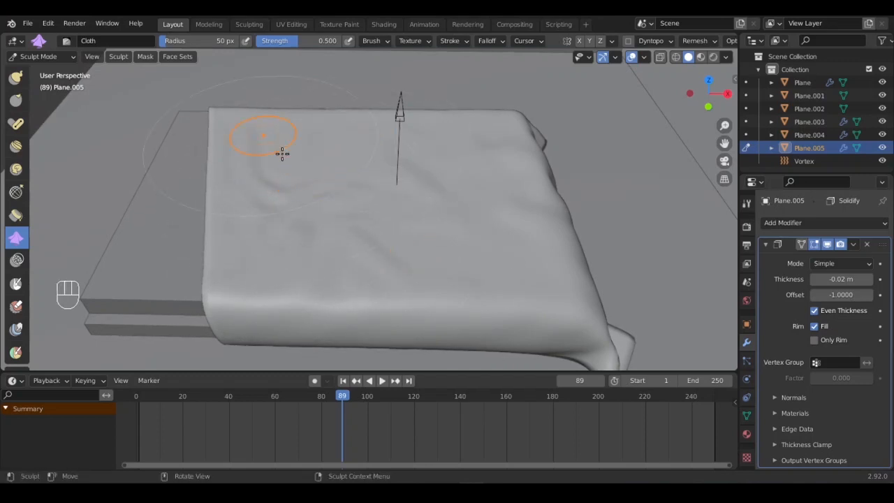
{"action": "mouse_move", "coordinate": [280, 224]}
{"action": "left_mouse_down"}
{"action": "mouse_move", "coordinate": [235, 247]}
{"action": "mouse_move", "coordinate": [255, 210]}
{"action": "left_mouse_up"}
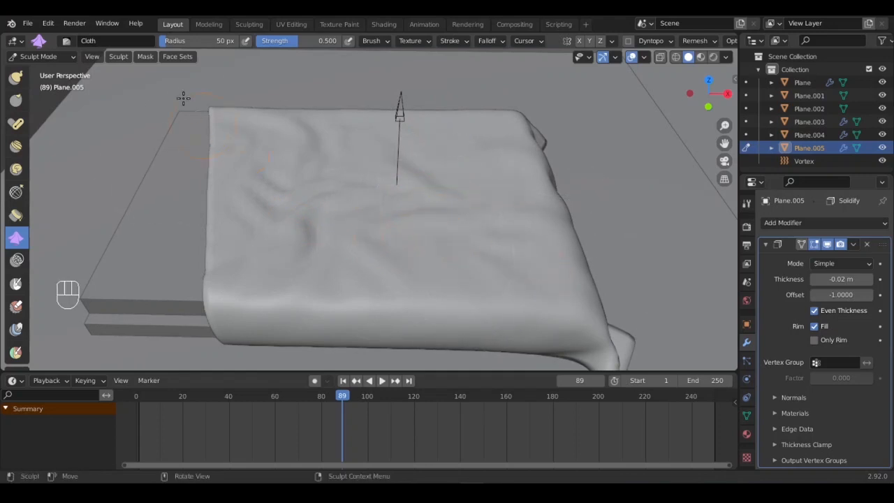
{"action": "left_click", "coordinate": [31, 57]}
{"action": "left_click", "coordinate": [39, 71]}
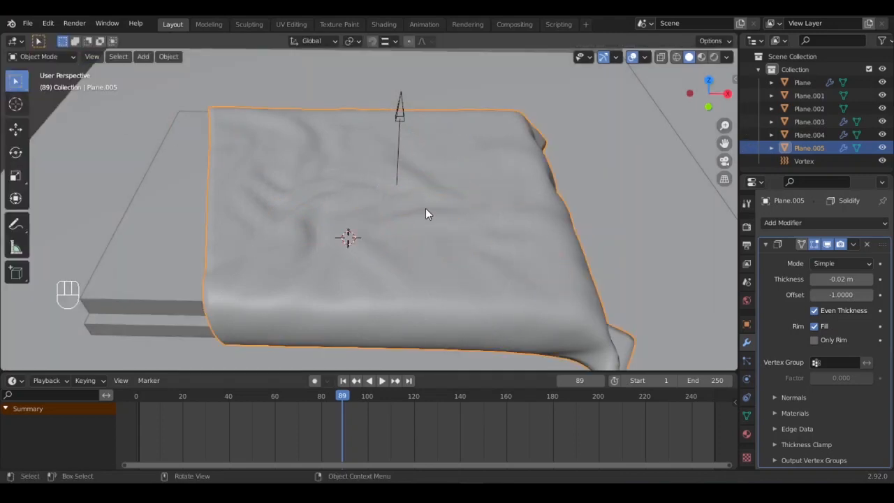
Step: Hide the blanket and delete the vortex force field
{"action": "middle_click_drag", "start_coordinate": [425, 212], "coordinate": [329, 172]}
{"action": "key", "text": "h"}
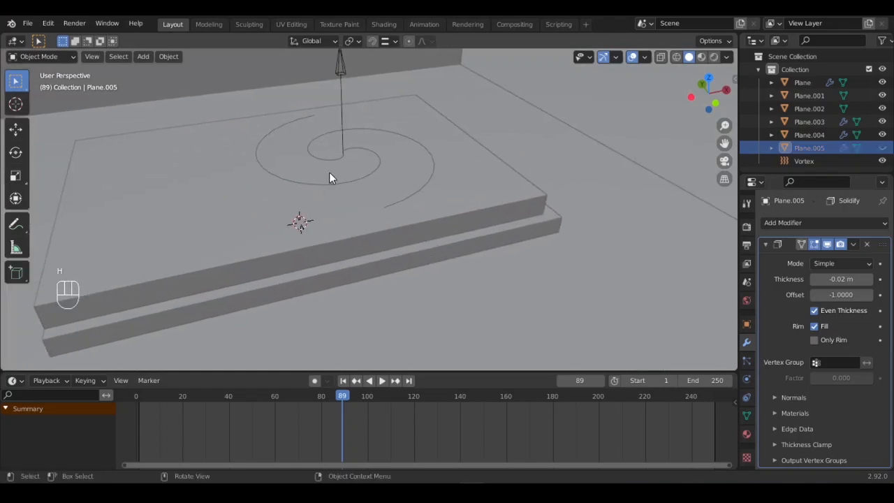
{"action": "left_click", "coordinate": [351, 81]}
{"action": "key", "text": "x"}
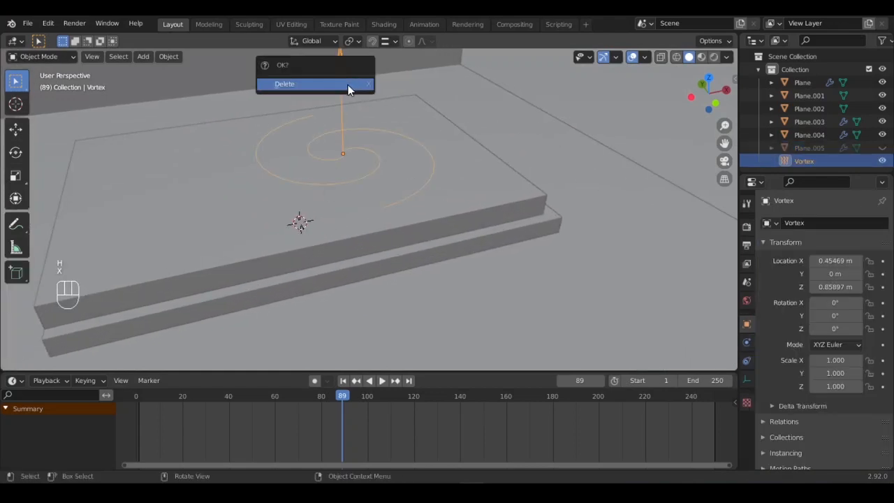
{"action": "left_click", "coordinate": [348, 85]}
Step: Apply the Collision modifier on the upper bed slab
{"action": "mouse_move", "coordinate": [349, 170]}
{"action": "middle_mouse_down"}
{"action": "mouse_move", "coordinate": [361, 151]}
{"action": "mouse_move", "coordinate": [361, 163]}
{"action": "middle_mouse_up"}
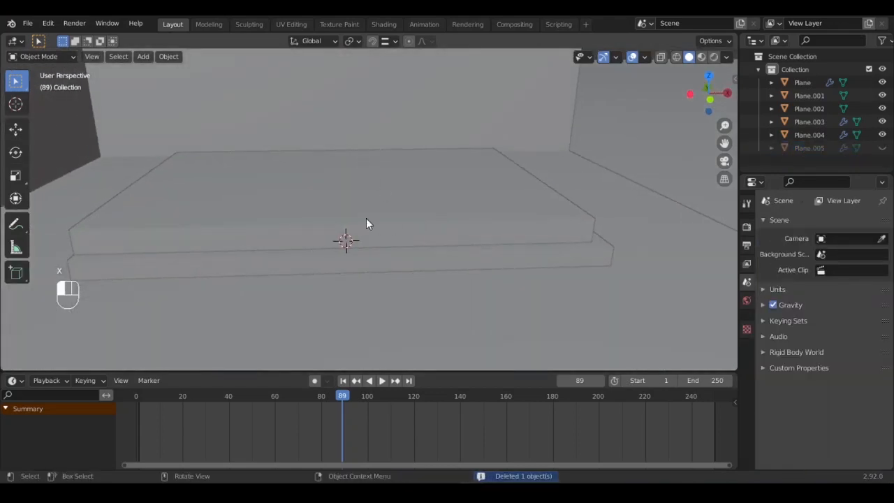
{"action": "left_click", "coordinate": [385, 221]}
{"action": "left_click", "coordinate": [853, 242]}
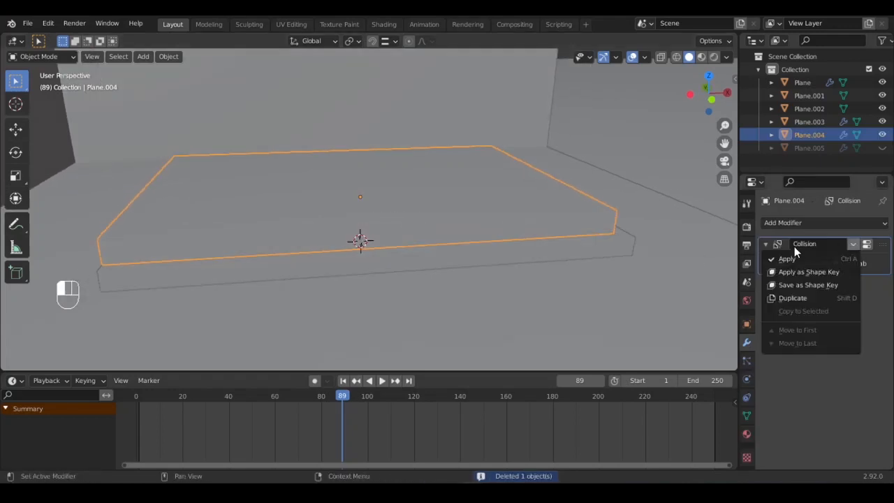
{"action": "left_click", "coordinate": [787, 256]}
Step: Add a Bevel modifier to the upper slab with an amount of 0.03 m and 5 segments
{"action": "left_click", "coordinate": [811, 224]}
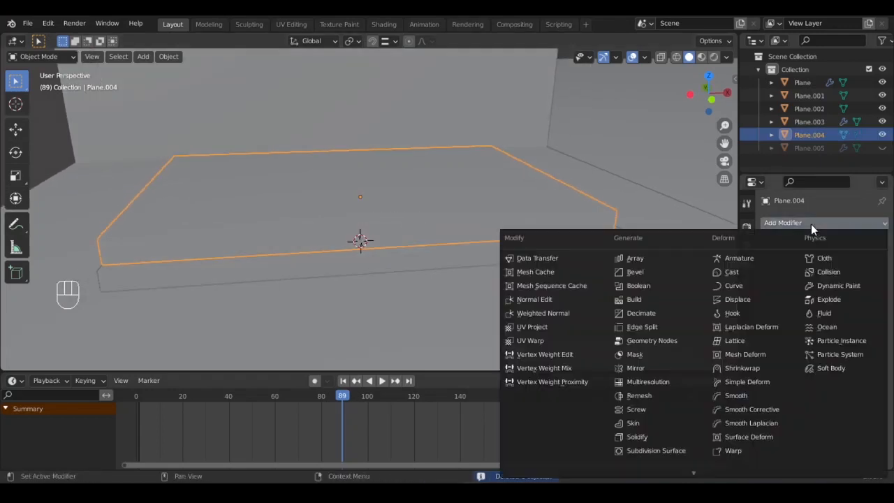
{"action": "left_click", "coordinate": [637, 272]}
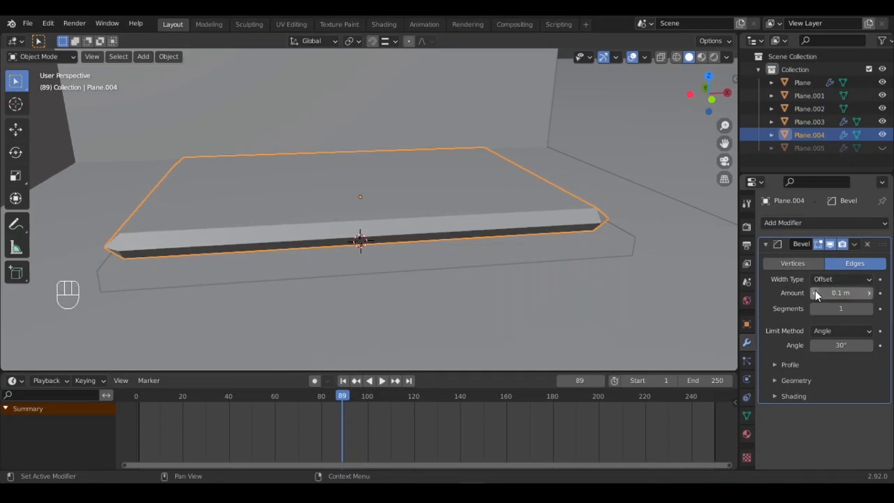
{"action": "left_click_drag", "start_coordinate": [816, 297], "coordinate": [850, 303]}
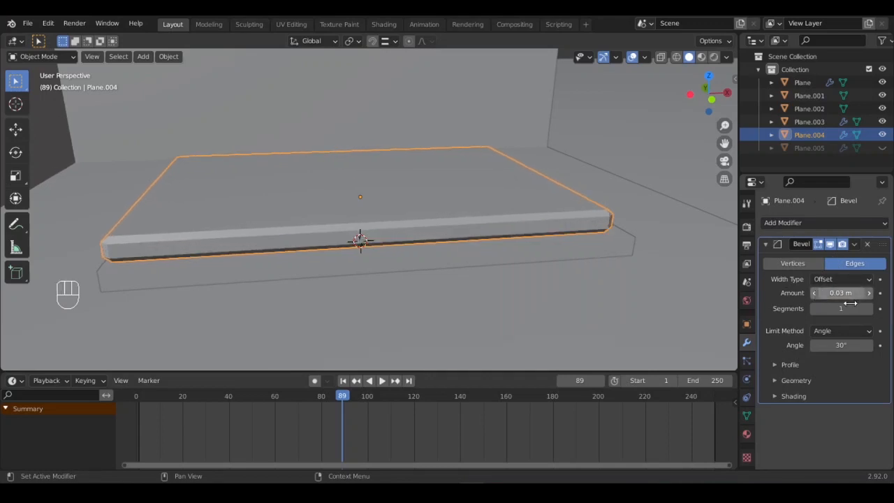
{"action": "left_click", "coordinate": [869, 309]}
{"action": "left_click", "coordinate": [869, 309]}
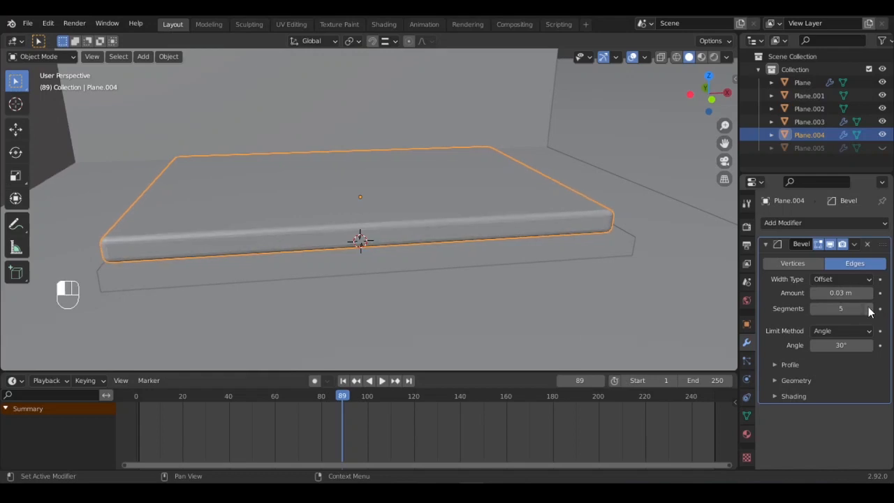
Step: Raise the upper slab's top face slightly along Z in Edit Mode, and return to Object Mode
{"action": "scroll", "coordinate": [500, 223], "scroll_direction": "up", "scroll_amount": 1}
{"action": "middle_click_drag", "start_coordinate": [481, 226], "coordinate": [444, 225]}
{"action": "mouse_move", "coordinate": [444, 225]}
{"action": "middle_mouse_down", "text": "shift"}
{"action": "mouse_move", "coordinate": [435, 220]}
{"action": "mouse_move", "coordinate": [437, 240]}
{"action": "middle_mouse_up", "text": "shift"}
{"action": "key", "text": "Tab"}
{"action": "left_click", "coordinate": [407, 207]}
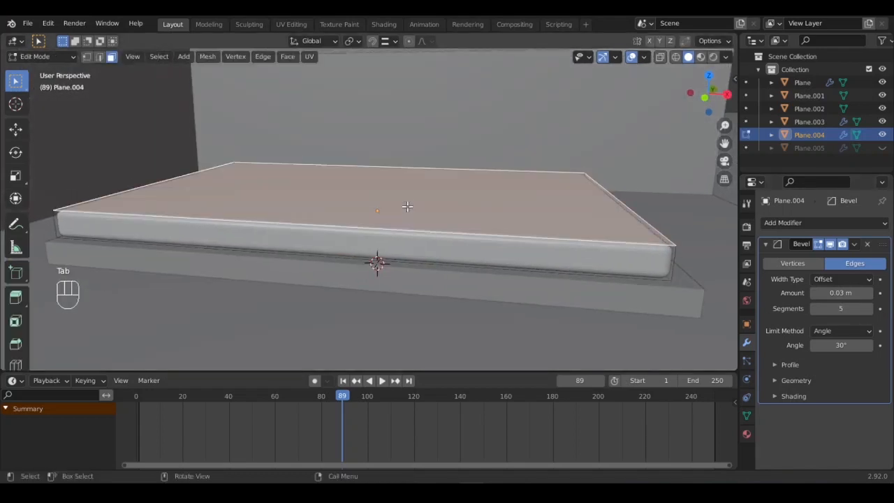
{"action": "key", "text": "g"}
{"action": "key", "text": "z"}
{"action": "left_click", "coordinate": [413, 192], "text": "shift"}
{"action": "key", "text": "Tab"}
{"action": "middle_click_drag", "start_coordinate": [475, 184], "coordinate": [441, 192], "text": "shift"}
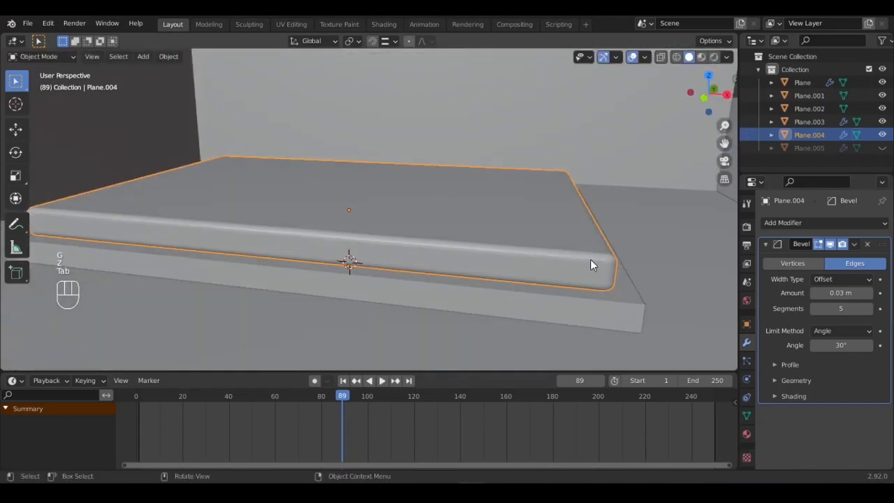
Step: Add a Subdivision Surface modifier to the upper slab and reduce its Bevel segments to 2
{"action": "left_click", "coordinate": [803, 221]}
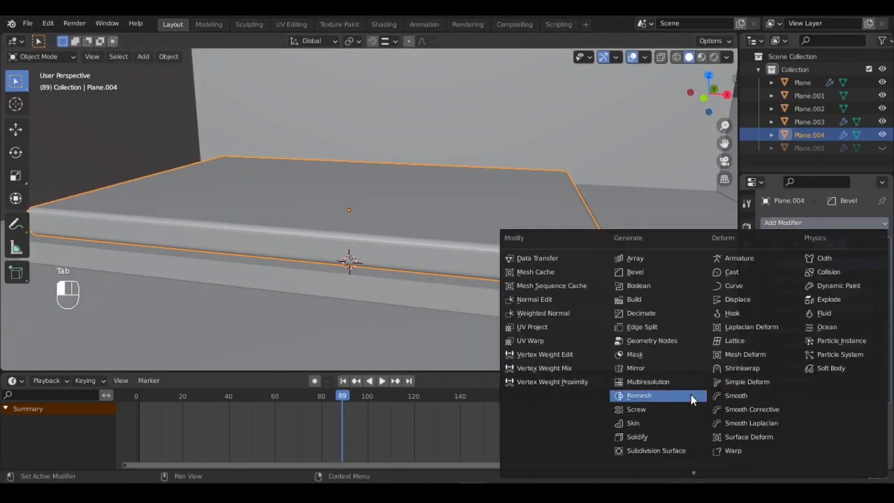
{"action": "left_click", "coordinate": [664, 450]}
{"action": "middle_click_drag", "start_coordinate": [391, 230], "coordinate": [439, 239]}
{"action": "scroll", "coordinate": [439, 240], "scroll_direction": "up", "scroll_amount": 3}
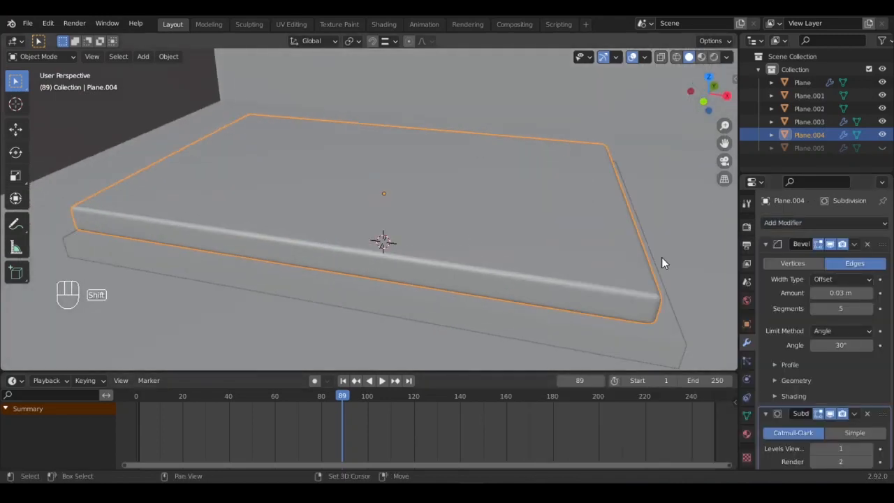
{"action": "left_click", "coordinate": [816, 308]}
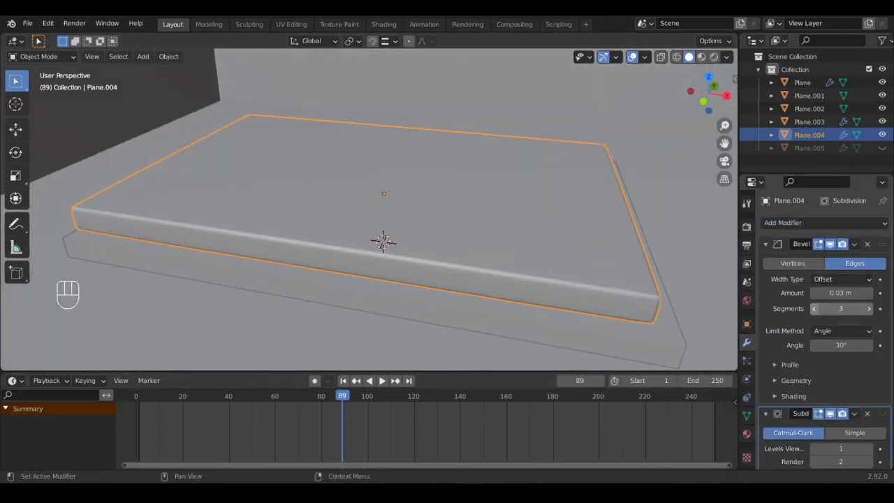
{"action": "left_click", "coordinate": [816, 308]}
Step: Shade the upper slab smooth
{"action": "right_click", "coordinate": [413, 216]}
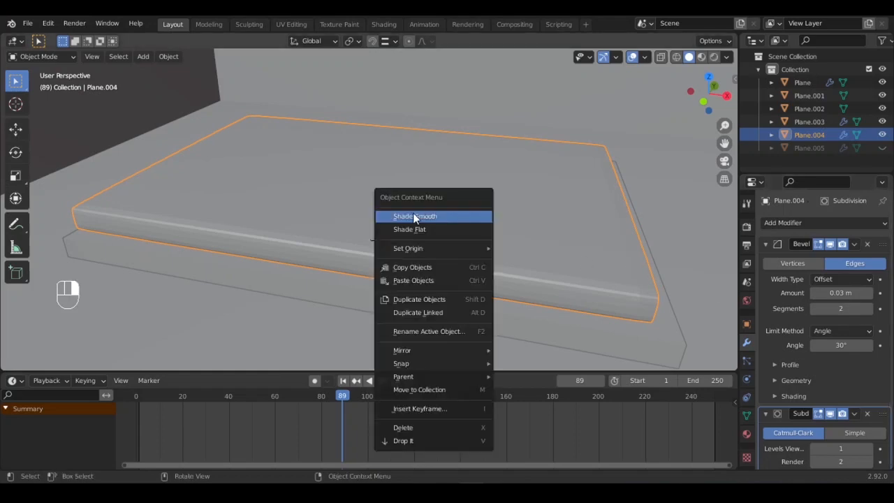
{"action": "left_click", "coordinate": [412, 213]}
{"action": "middle_click_drag", "start_coordinate": [441, 210], "coordinate": [351, 241]}
{"action": "scroll", "coordinate": [375, 182], "scroll_direction": "down", "scroll_amount": 5}
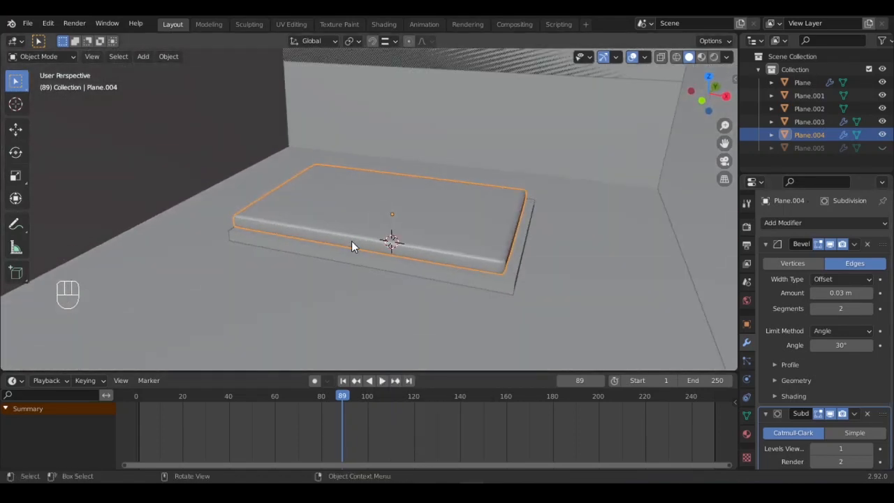
Step: Select the lower bed slab and apply its object transform before editing its edges
{"action": "left_click", "coordinate": [466, 256]}
{"action": "scroll", "coordinate": [575, 255], "scroll_direction": "up", "scroll_amount": 1}
{"action": "middle_click_drag", "start_coordinate": [575, 254], "coordinate": [412, 201], "text": "shift"}
{"action": "scroll", "coordinate": [369, 202], "scroll_direction": "up", "scroll_amount": 3}
{"action": "key", "text": "Tab"}
{"action": "left_click", "coordinate": [385, 249]}
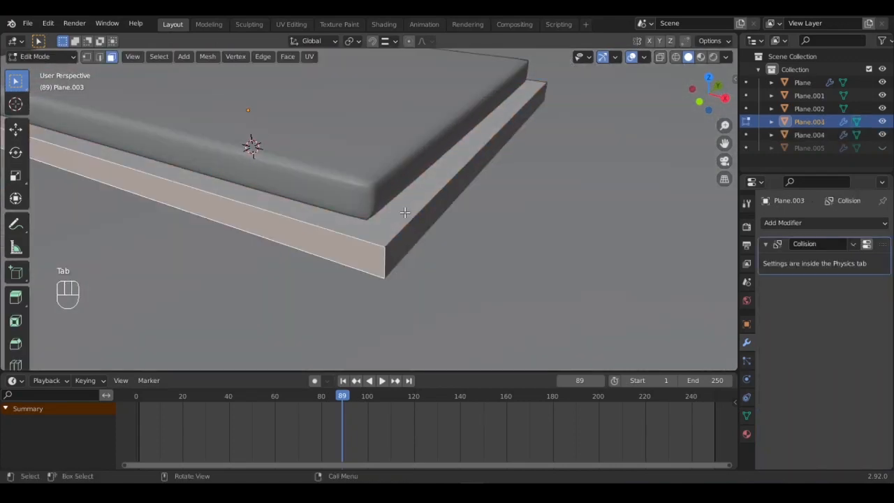
{"action": "key", "text": "Tab"}
{"action": "key", "text": "ctrl+a"}
{"action": "left_click", "coordinate": [381, 211]}
Step: Round the lower slab's vertical corner edges with a bevel about 0.165 m wide and 6 segments
{"action": "key", "text": "Tab"}
{"action": "key", "text": "2"}
{"action": "left_click", "coordinate": [386, 256]}
{"action": "middle_click_drag", "start_coordinate": [434, 204], "coordinate": [272, 218]}
{"action": "middle_click_drag", "start_coordinate": [377, 206], "coordinate": [260, 246], "text": "shift"}
{"action": "middle_click_drag", "start_coordinate": [401, 184], "coordinate": [471, 199], "text": "shift"}
{"action": "middle_click_drag", "start_coordinate": [381, 230], "coordinate": [454, 183], "text": "shift"}
{"action": "middle_click_drag", "start_coordinate": [451, 185], "coordinate": [464, 177]}
{"action": "middle_click_drag", "start_coordinate": [420, 219], "coordinate": [436, 184], "text": "shift"}
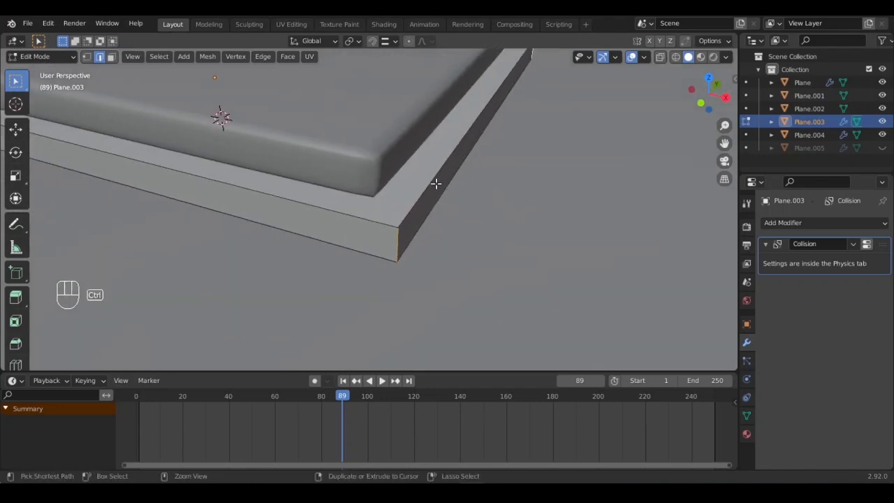
{"action": "key", "text": "ctrl+b"}
{"action": "scroll", "coordinate": [412, 190], "scroll_direction": "up", "scroll_amount": 5}
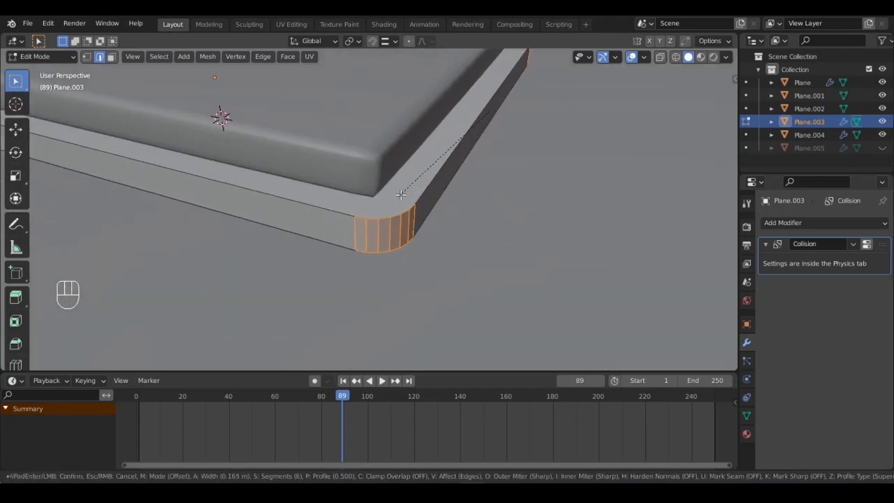
{"action": "left_click", "coordinate": [405, 194]}
{"action": "key", "text": "Tab"}
{"action": "middle_click_drag", "start_coordinate": [338, 205], "coordinate": [333, 202]}
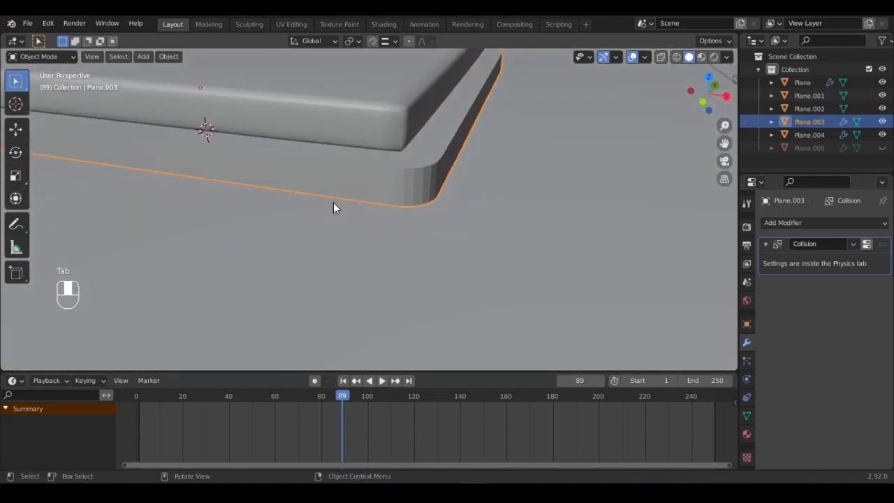
Step: Bevel the lower slab's top and bottom perimeter edge loops about 0.042 m wide with a single segment
{"action": "key", "text": "Tab"}
{"action": "left_click", "coordinate": [361, 167], "text": "alt"}
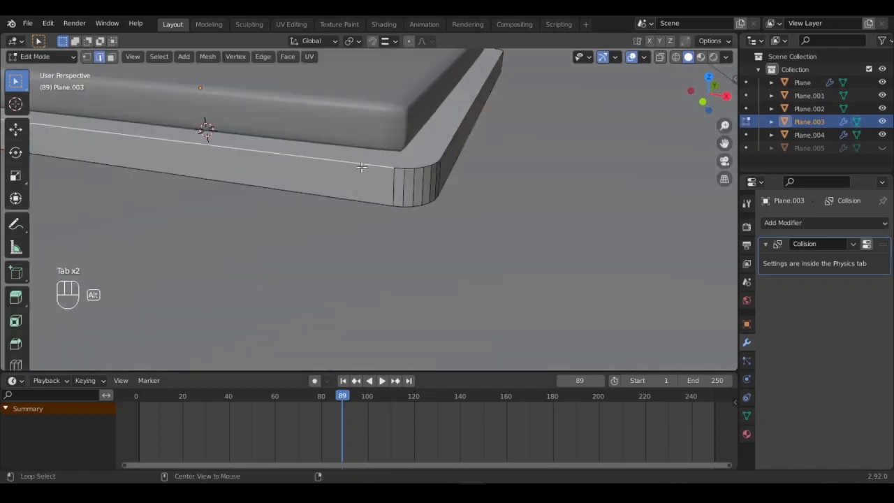
{"action": "left_click", "coordinate": [383, 204], "text": "alt+shift"}
{"action": "middle_click_drag", "start_coordinate": [291, 157], "coordinate": [324, 202]}
{"action": "scroll", "coordinate": [308, 182], "scroll_direction": "up", "scroll_amount": 3}
{"action": "middle_click_drag", "start_coordinate": [324, 201], "coordinate": [350, 219]}
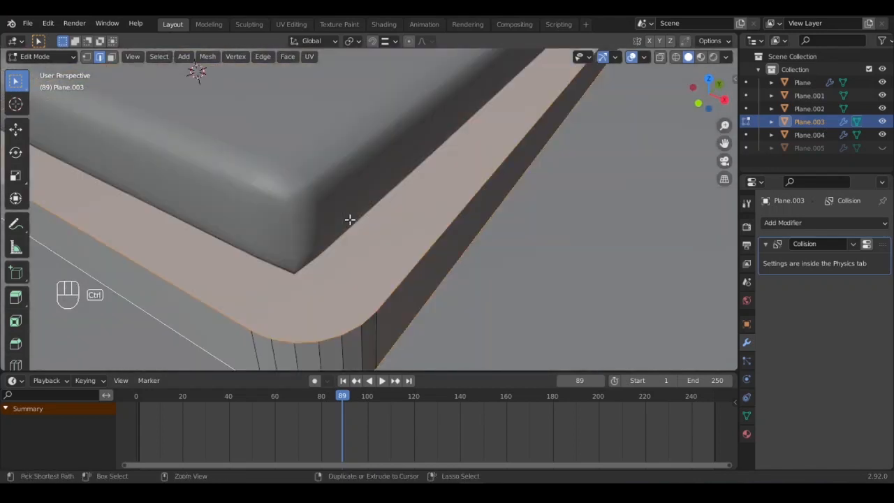
{"action": "key", "text": "ctrl+b"}
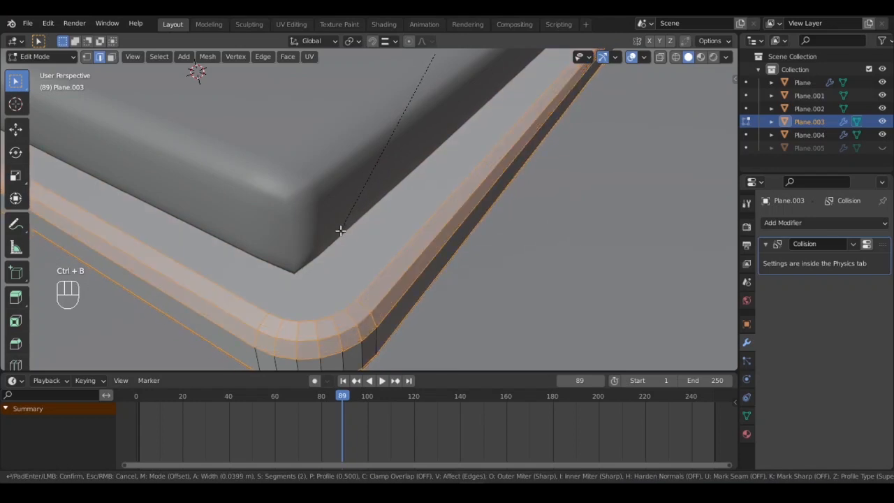
{"action": "scroll", "coordinate": [340, 231], "scroll_direction": "down", "scroll_amount": 1}
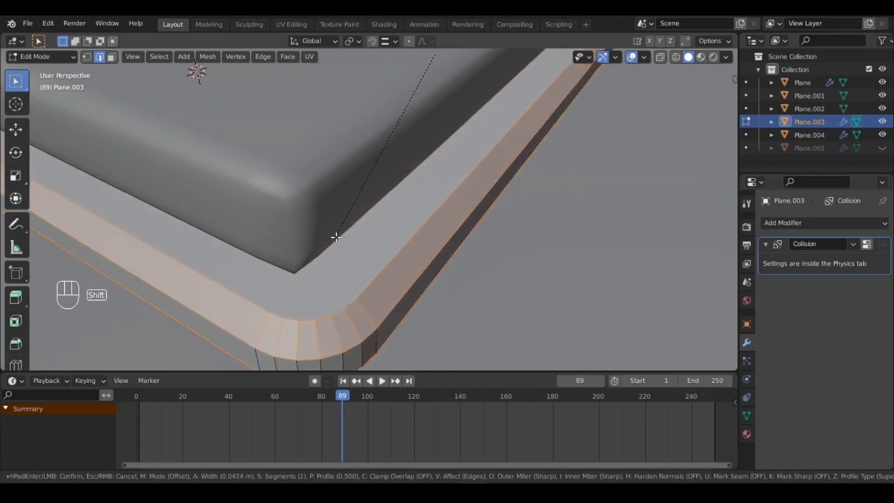
{"action": "left_click", "coordinate": [336, 238]}
{"action": "mouse_move", "coordinate": [336, 237]}
{"action": "middle_mouse_down"}
{"action": "mouse_move", "coordinate": [402, 158]}
{"action": "mouse_move", "coordinate": [364, 209]}
{"action": "middle_mouse_up"}
{"action": "key", "text": "Tab"}
Step: Shade the lower slab smooth and enable Auto Smooth for its normals
{"action": "scroll", "coordinate": [367, 203], "scroll_direction": "down", "scroll_amount": 3}
{"action": "right_click", "coordinate": [327, 192]}
{"action": "left_click", "coordinate": [328, 195]}
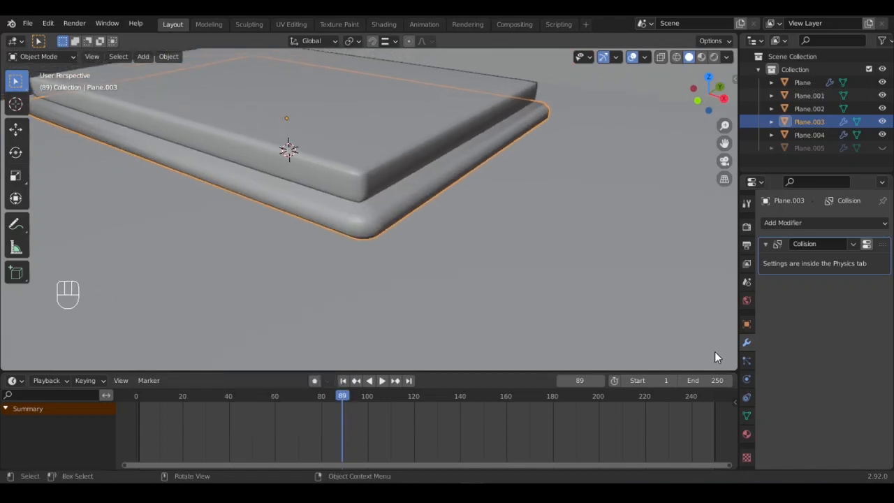
{"action": "left_click", "coordinate": [746, 416]}
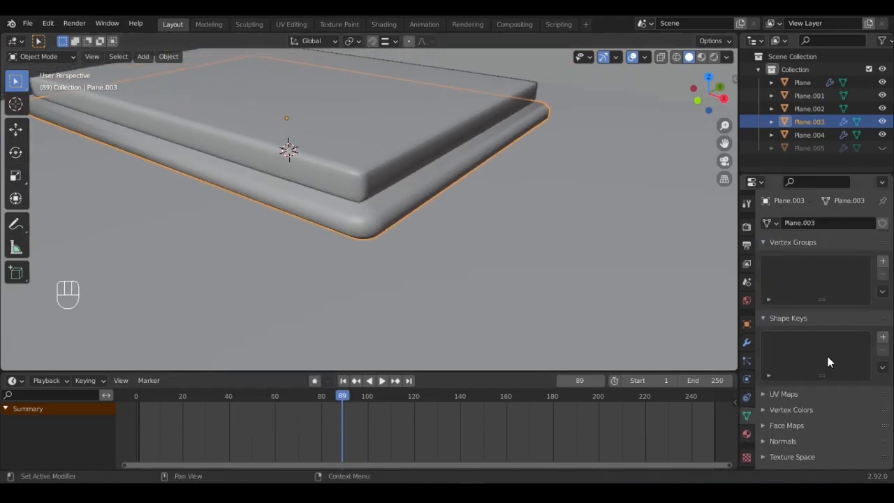
{"action": "scroll", "coordinate": [840, 384], "scroll_direction": "down", "scroll_amount": 2}
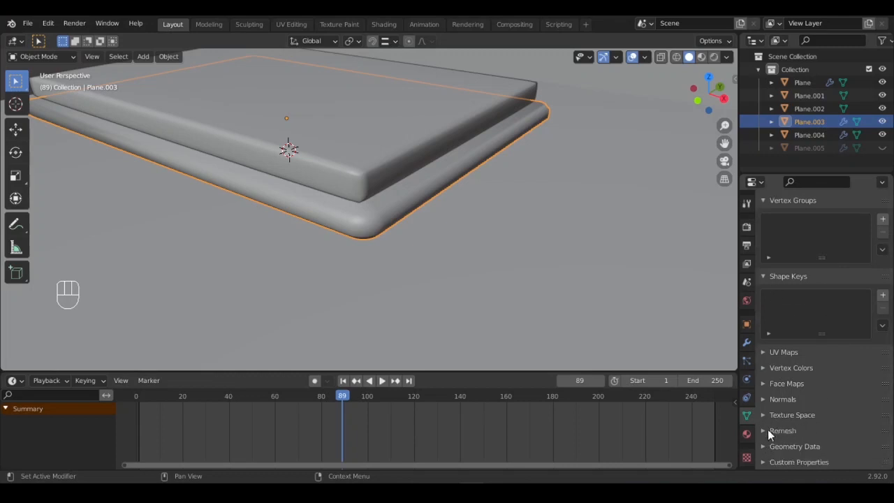
{"action": "left_click", "coordinate": [763, 399]}
{"action": "scroll", "coordinate": [817, 395], "scroll_direction": "down", "scroll_amount": 1}
{"action": "left_click", "coordinate": [814, 395]}
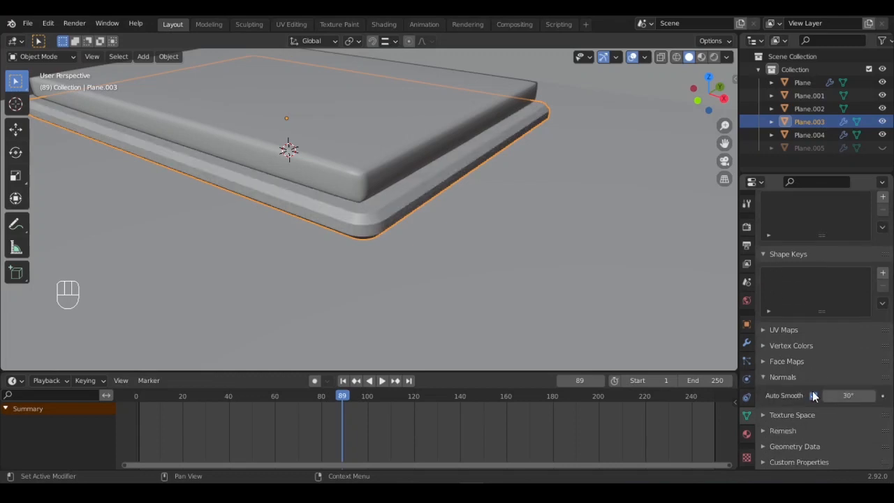
{"action": "left_click", "coordinate": [767, 374]}
Step: Add a cylinder mesh with 8 vertices at the 3D cursor for a bed leg
{"action": "middle_click_drag", "start_coordinate": [401, 218], "coordinate": [358, 201], "text": "shift"}
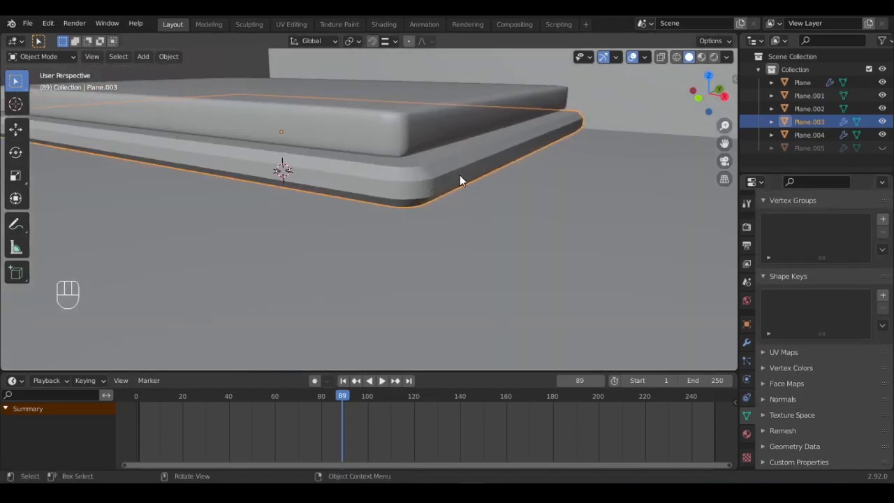
{"action": "middle_click_drag", "start_coordinate": [460, 181], "coordinate": [473, 249]}
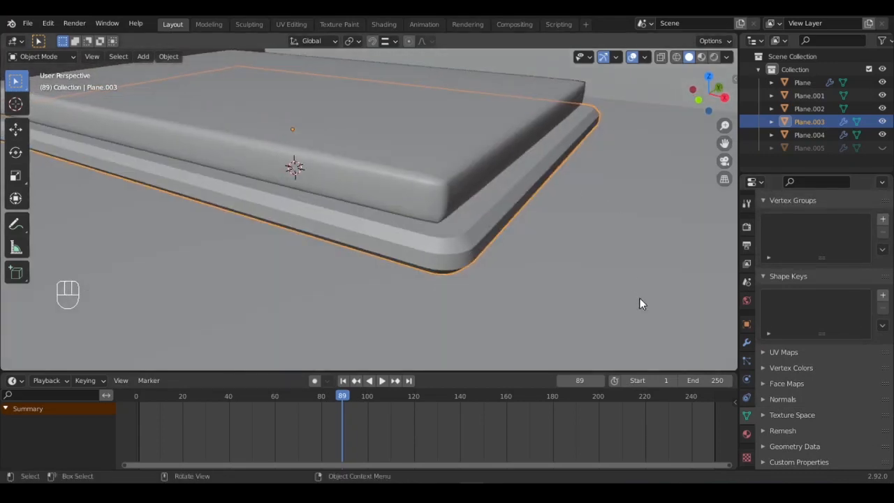
{"action": "middle_click_drag", "start_coordinate": [551, 269], "coordinate": [410, 248]}
{"action": "scroll", "coordinate": [521, 254], "scroll_direction": "down", "scroll_amount": 3}
{"action": "scroll", "coordinate": [401, 258], "scroll_direction": "up", "scroll_amount": 3}
{"action": "key", "text": "shift+a"}
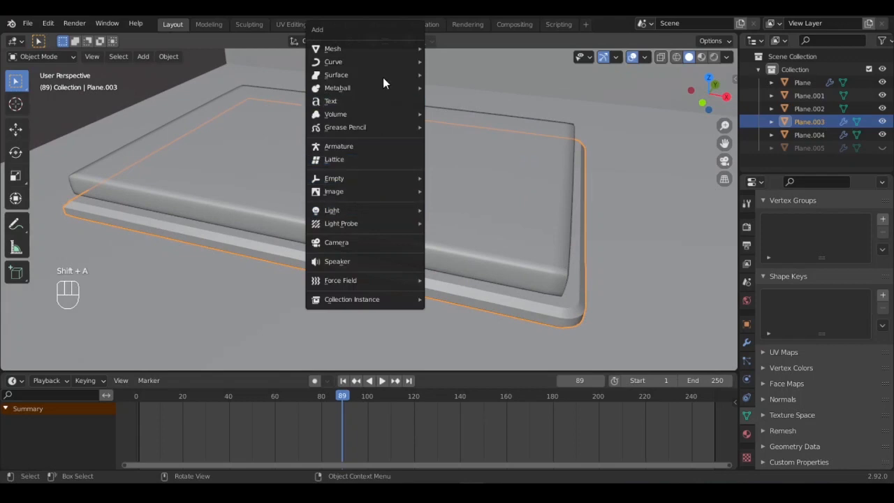
{"action": "mouse_move", "coordinate": [424, 49]}
{"action": "left_click", "coordinate": [454, 113]}
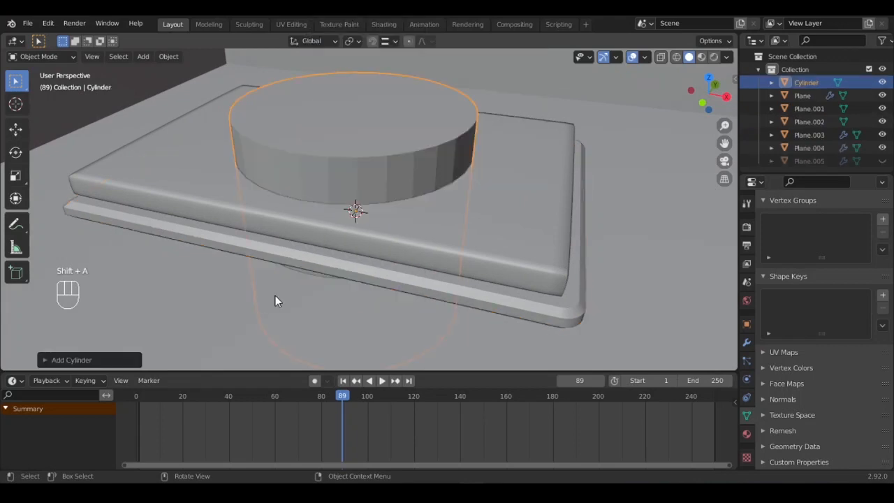
{"action": "left_click", "coordinate": [43, 360]}
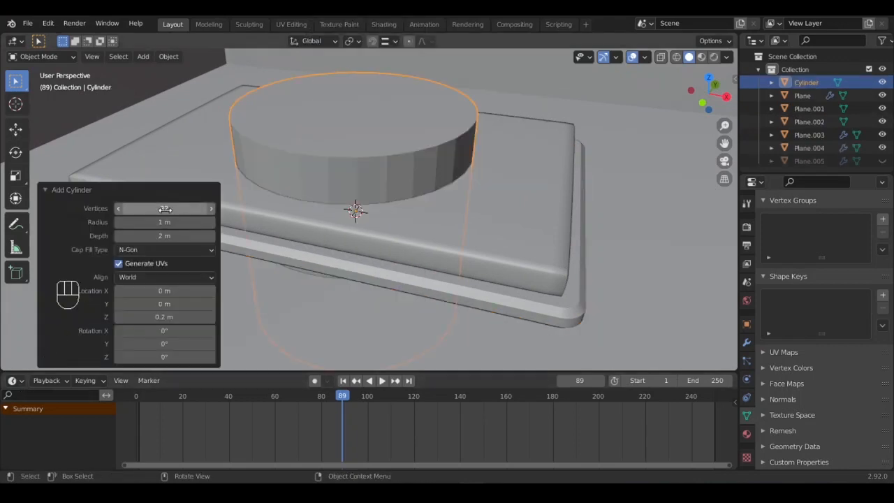
{"action": "left_click", "coordinate": [166, 209]}
{"action": "type", "text": "8"}
{"action": "key", "text": "Return"}
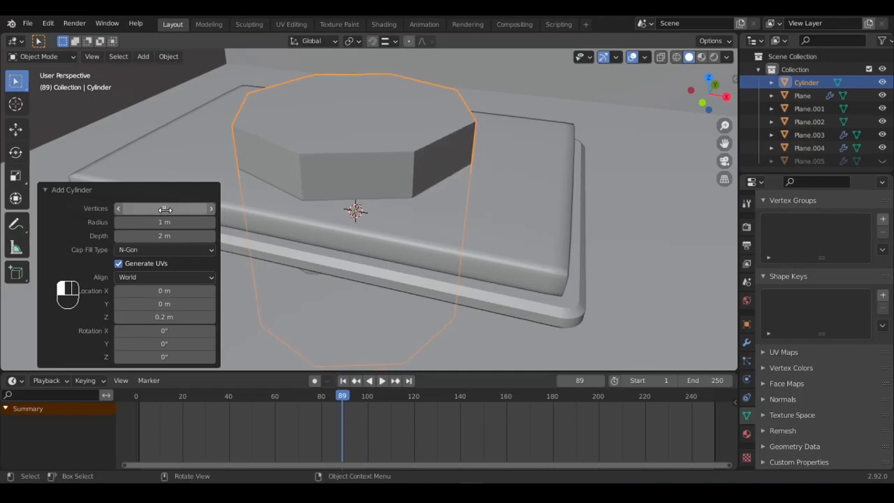
{"action": "left_click", "coordinate": [44, 190]}
Step: Flatten the cylinder along the Z axis and raise it slightly against the lower slab
{"action": "middle_click_drag", "start_coordinate": [227, 202], "coordinate": [343, 196]}
{"action": "key", "text": "s"}
{"action": "key", "text": "z"}
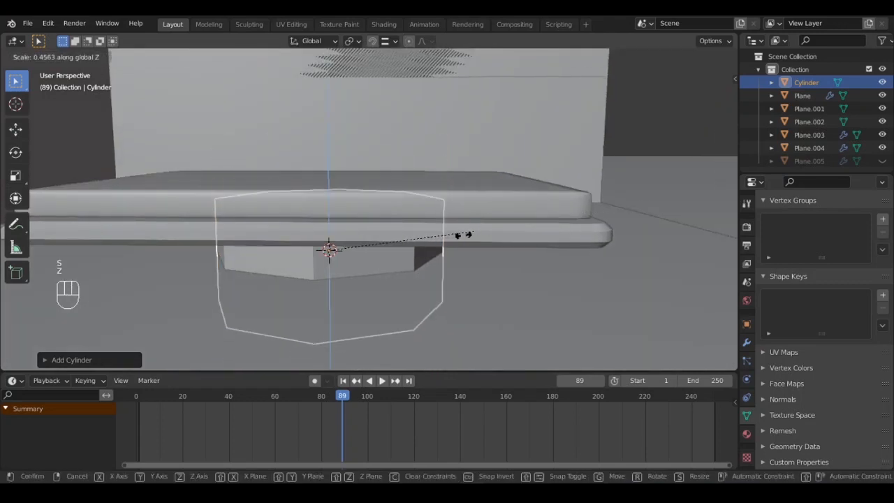
{"action": "left_click", "coordinate": [371, 254], "text": "shift"}
{"action": "middle_click_drag", "start_coordinate": [372, 254], "coordinate": [423, 248], "text": "shift"}
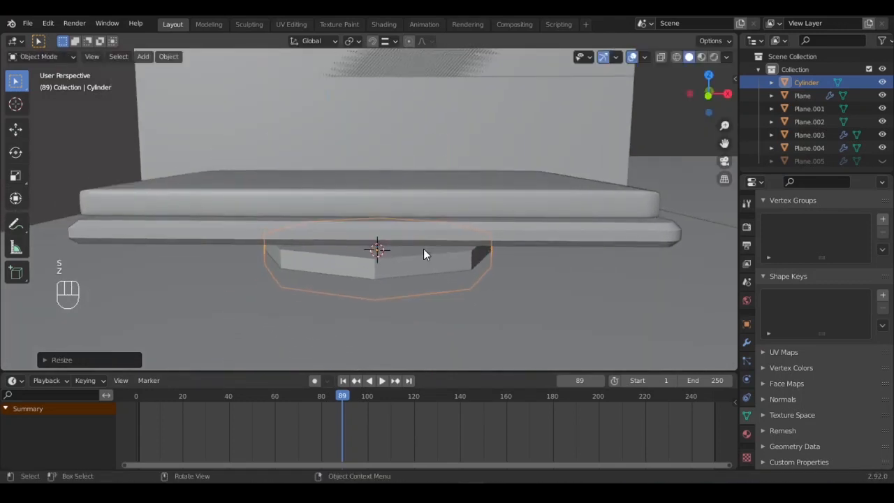
{"action": "key", "text": "g"}
{"action": "key", "text": "z"}
{"action": "left_click", "coordinate": [425, 235]}
Step: Shrink the cylinder in X and Y only, keeping its Z size, until it forms a thin bed leg
{"action": "key", "text": "s"}
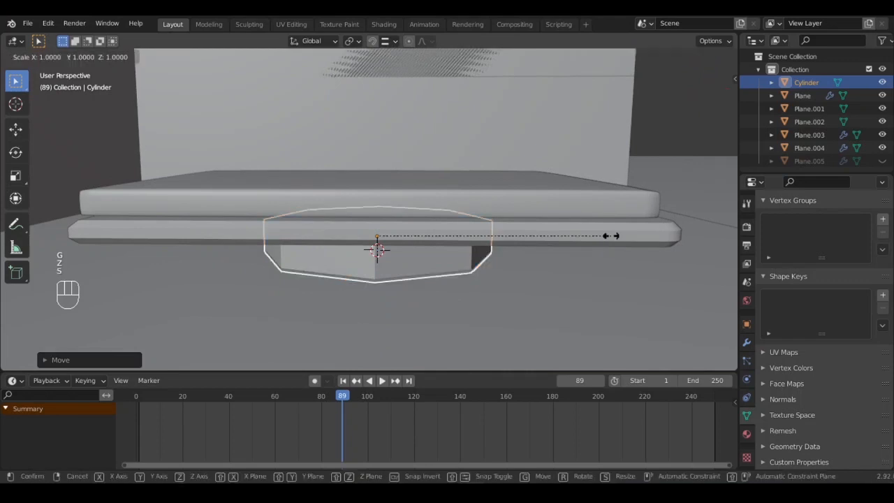
{"action": "key", "text": "shift+z"}
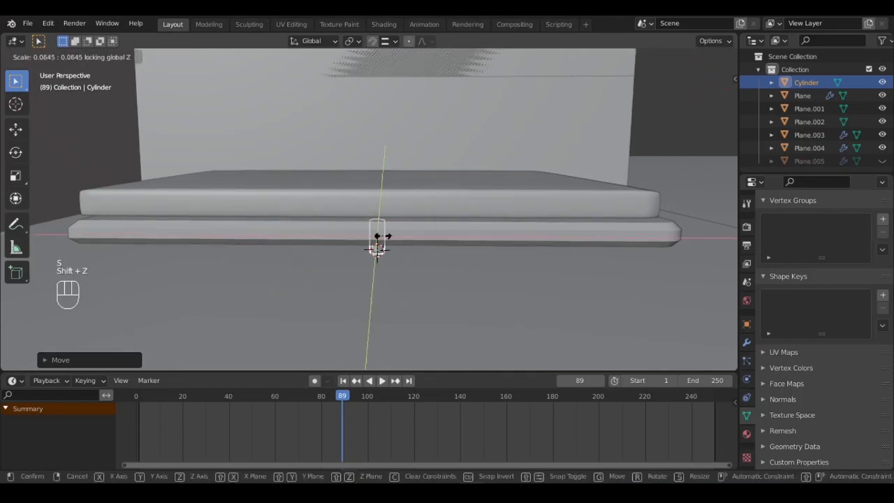
{"action": "left_click", "coordinate": [377, 235]}
{"action": "scroll", "coordinate": [396, 221], "scroll_direction": "up", "scroll_amount": 4}
{"action": "middle_click_drag", "start_coordinate": [399, 195], "coordinate": [449, 224]}
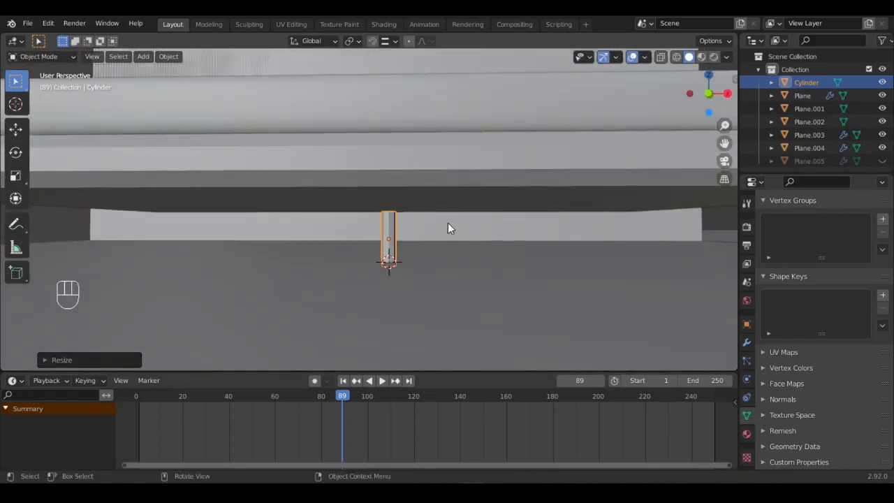
{"action": "key", "text": "s"}
{"action": "key", "text": "shift+z"}
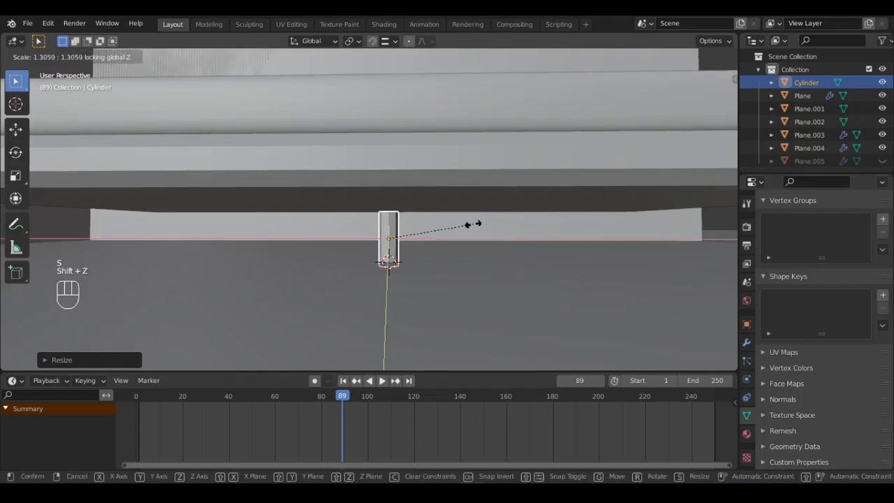
{"action": "left_click", "coordinate": [475, 226]}
Step: Lengthen the leg slightly along Z and adjust its height so it spans from the lower slab towards the floor
{"action": "key", "text": "s"}
{"action": "key", "text": "z"}
{"action": "left_click", "coordinate": [482, 222]}
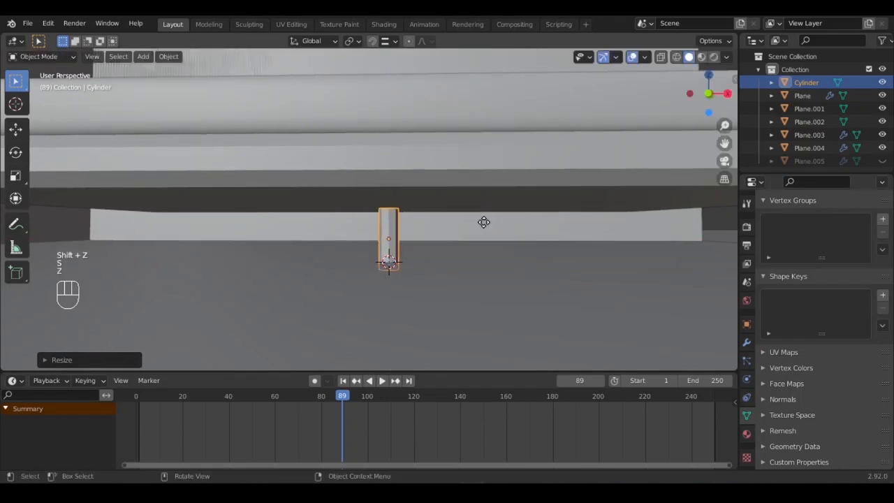
{"action": "key", "text": "g"}
{"action": "key", "text": "z"}
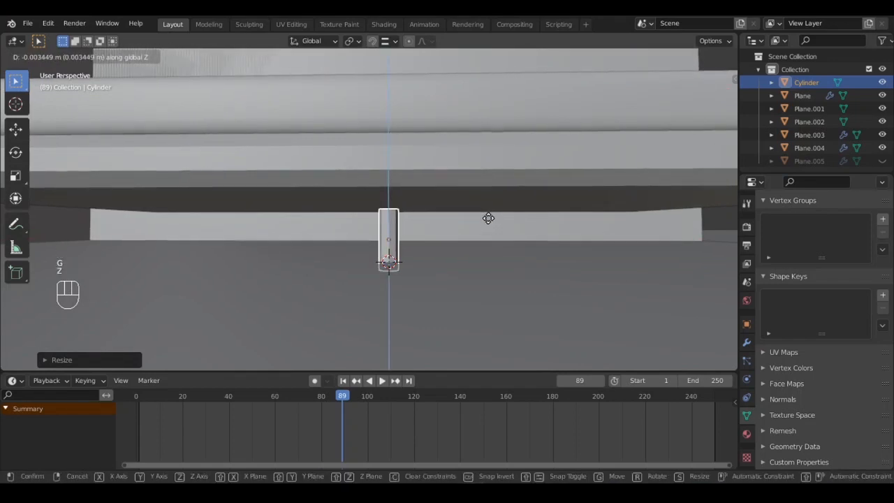
{"action": "left_click", "coordinate": [489, 217]}
{"action": "key", "text": "s"}
{"action": "key", "text": "z"}
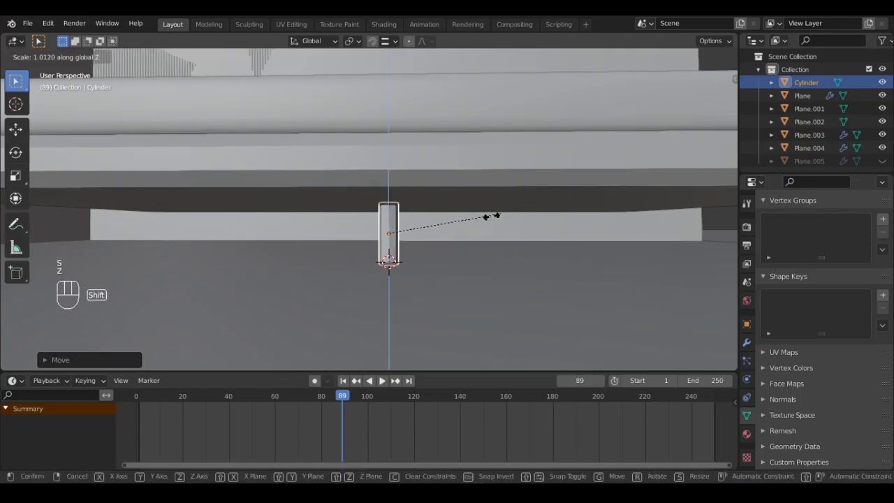
{"action": "left_click", "coordinate": [493, 215]}
Step: In the top view, move the leg horizontally about 1.74 m in X and -1.15 m in Y to the bed's front corner
{"action": "middle_click_drag", "start_coordinate": [434, 207], "coordinate": [390, 269]}
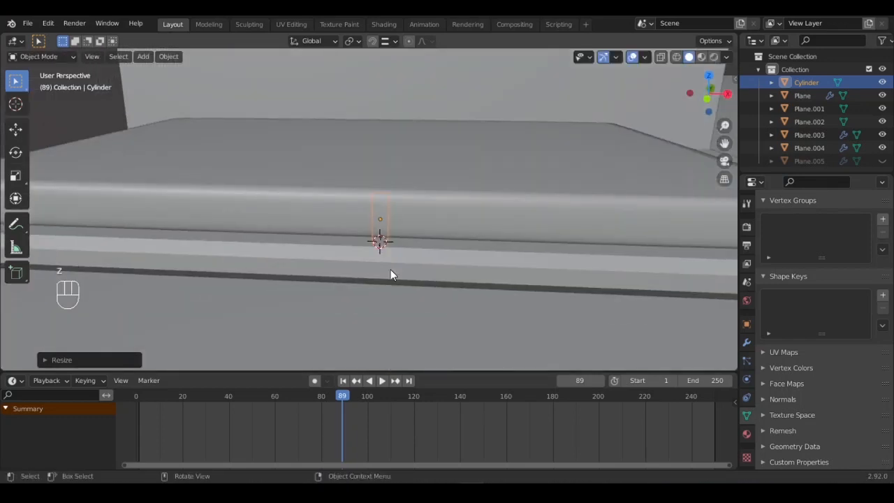
{"action": "key", "text": "KP_7"}
{"action": "scroll", "coordinate": [489, 255], "scroll_direction": "up", "scroll_amount": 6}
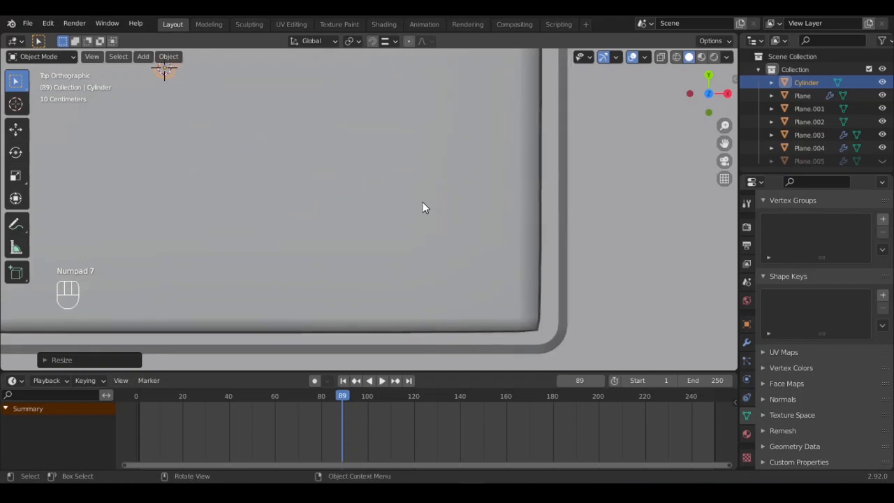
{"action": "key", "text": "g"}
{"action": "key", "text": "shift+z"}
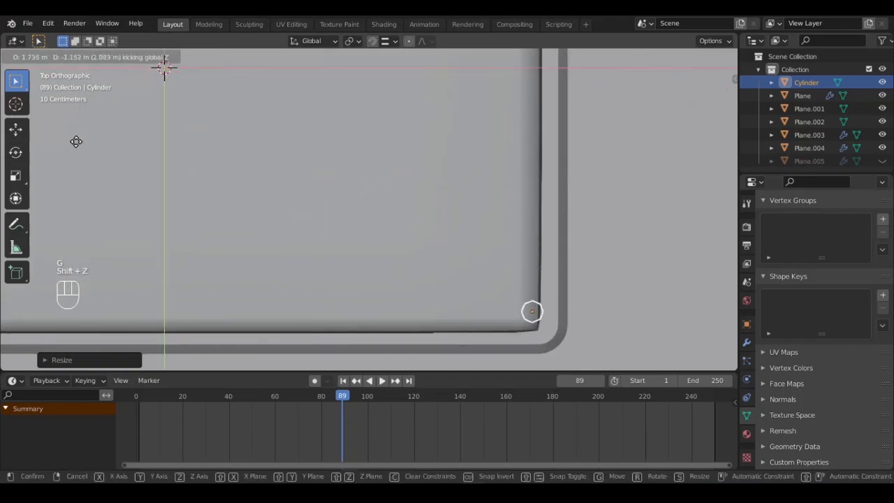
{"action": "left_click", "coordinate": [65, 144]}
Step: Taper the leg by scaling its bottom end to about 0.38
{"action": "middle_click_drag", "start_coordinate": [279, 145], "coordinate": [264, 49]}
{"action": "middle_click_drag", "start_coordinate": [331, 179], "coordinate": [279, 161], "text": "shift"}
{"action": "middle_click_drag", "start_coordinate": [381, 214], "coordinate": [324, 140]}
{"action": "scroll", "coordinate": [325, 142], "scroll_direction": "up", "scroll_amount": 3}
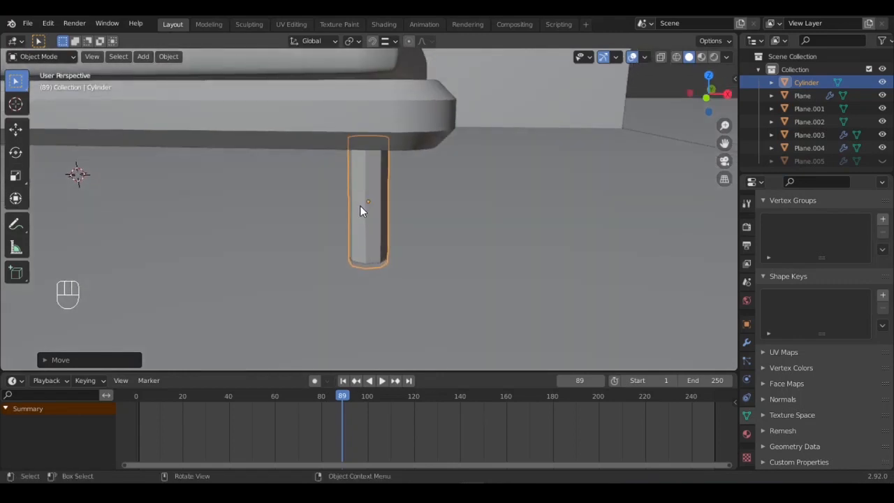
{"action": "key", "text": "Tab"}
{"action": "left_click", "coordinate": [367, 257]}
{"action": "middle_click_drag", "start_coordinate": [367, 257], "coordinate": [421, 281]}
{"action": "key", "text": "s"}
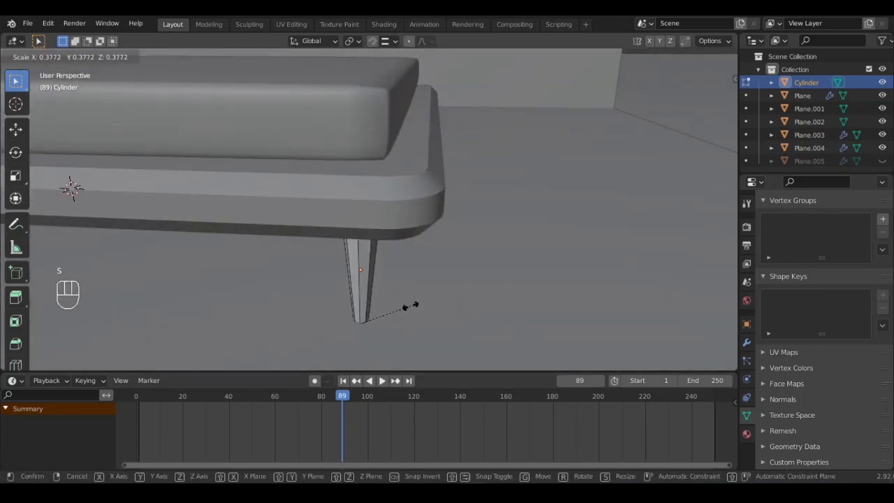
{"action": "left_click", "coordinate": [421, 302]}
{"action": "middle_click_drag", "start_coordinate": [375, 216], "coordinate": [393, 186]}
{"action": "key", "text": "Tab"}
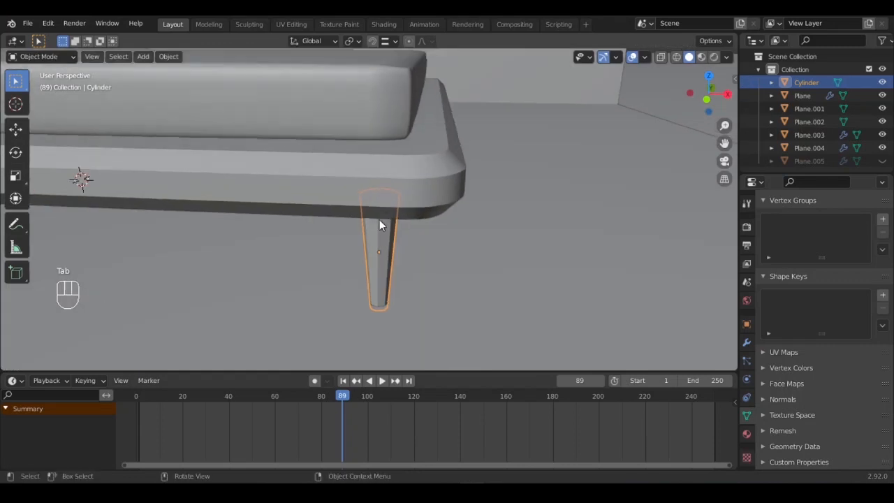
Step: In the top view, nudge the leg horizontally inward from the bed corner by about -0.047 m in X and 0.026 m in Y
{"action": "scroll", "coordinate": [378, 305], "scroll_direction": "up", "scroll_amount": 5}
{"action": "middle_click_drag", "start_coordinate": [377, 304], "coordinate": [377, 218]}
{"action": "key", "text": "KP_7"}
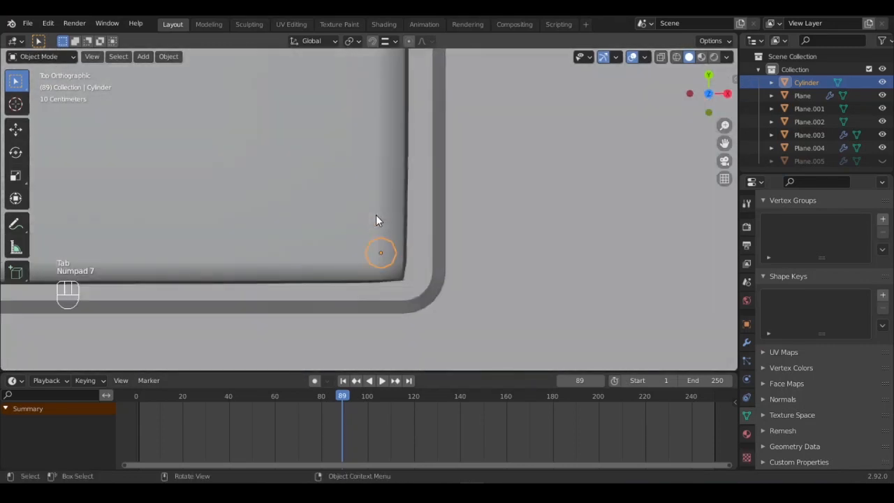
{"action": "key", "text": "g"}
{"action": "key", "text": "shift+z"}
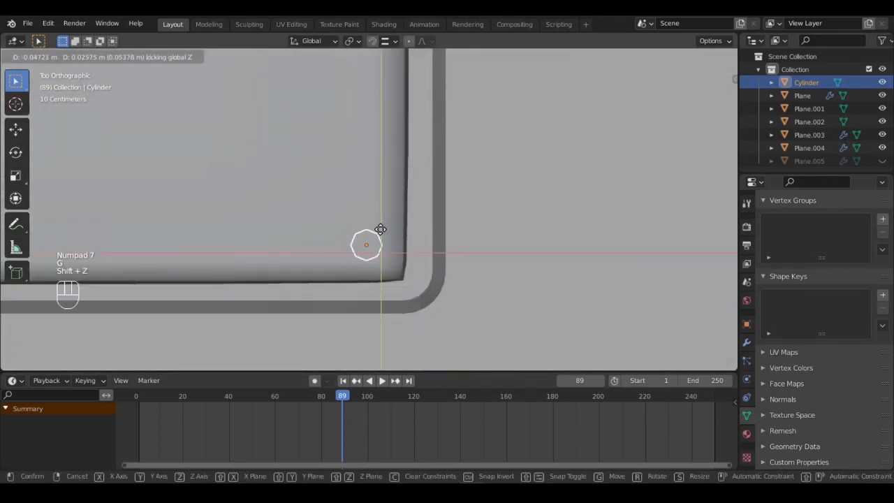
{"action": "left_click", "coordinate": [381, 231]}
Step: Slant the leg outward by moving its bottom end about 0.16 m in X and -0.14 m in Y, keeping its height
{"action": "middle_click_drag", "start_coordinate": [380, 229], "coordinate": [372, 208]}
{"action": "key", "text": "Tab"}
{"action": "middle_click_drag", "start_coordinate": [372, 208], "coordinate": [377, 239]}
{"action": "key", "text": "KP_7"}
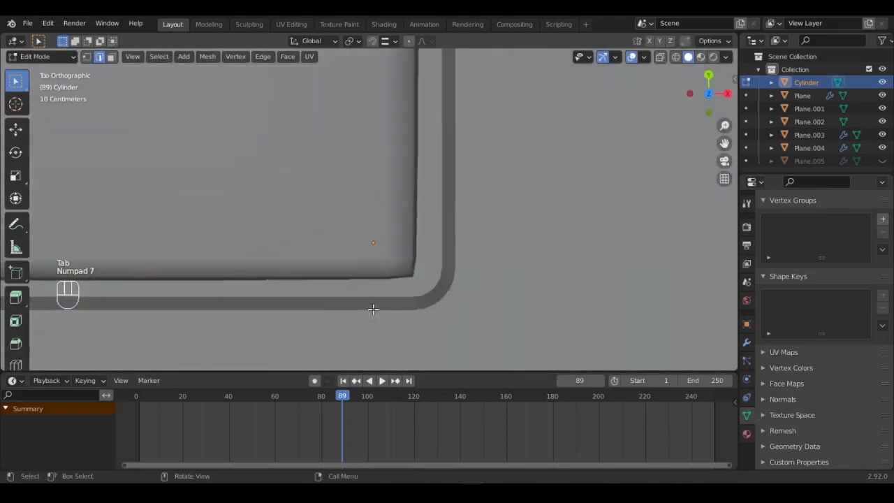
{"action": "key", "text": "alt+z"}
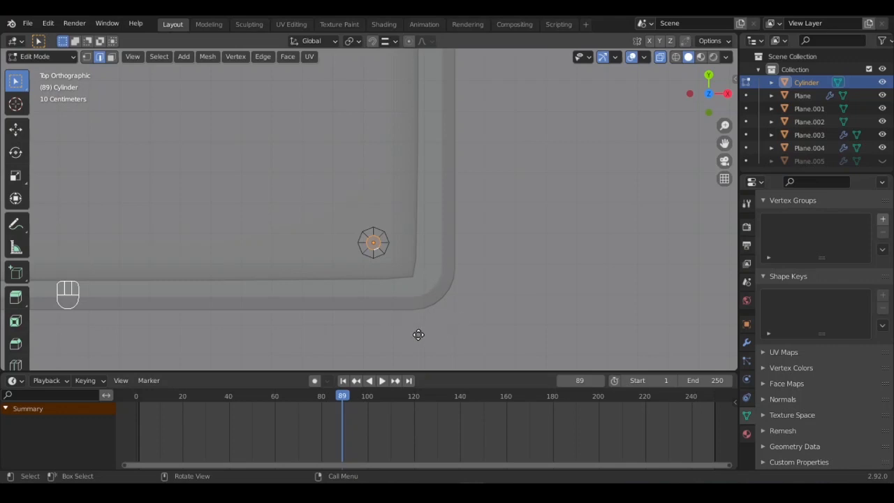
{"action": "key", "text": "g"}
{"action": "key", "text": "shift+z"}
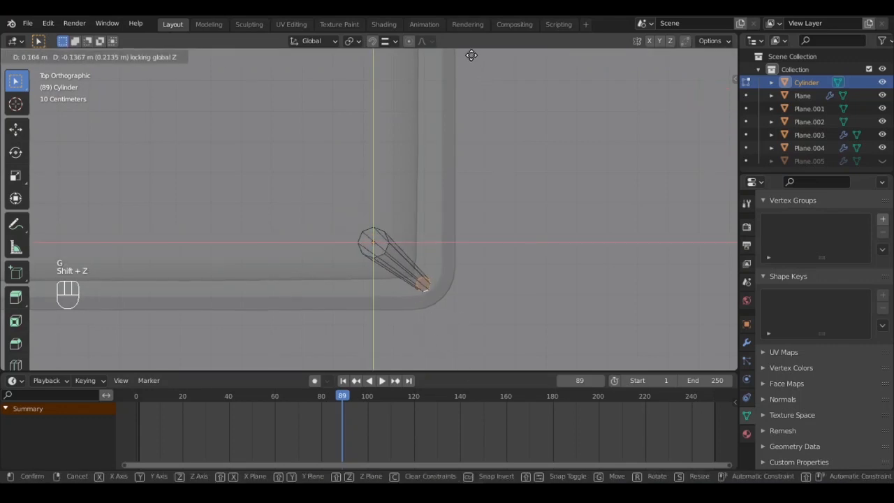
{"action": "left_click", "coordinate": [473, 58]}
{"action": "key", "text": "Tab"}
{"action": "middle_click_drag", "start_coordinate": [413, 150], "coordinate": [392, 265]}
{"action": "key", "text": "alt+z"}
Step: Add a Mirror modifier to the leg on the X and Y axes, with the lower slab Plane.003 as the mirror object
{"action": "left_click", "coordinate": [746, 342]}
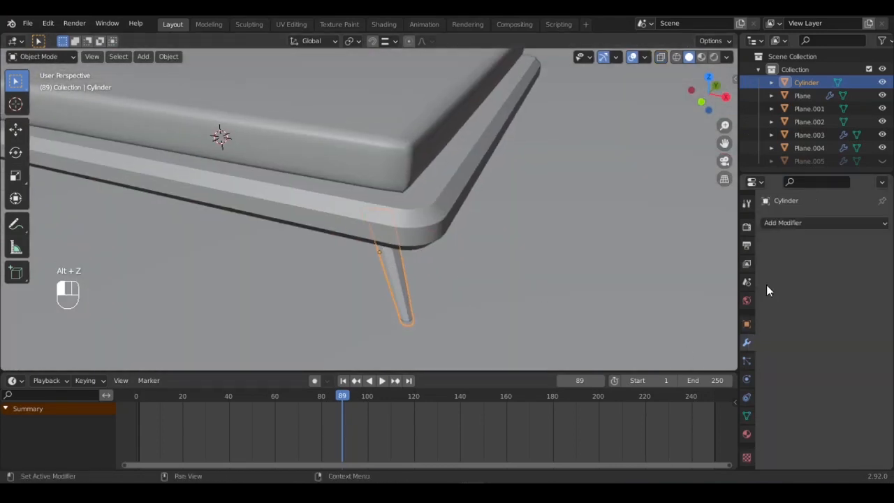
{"action": "left_click", "coordinate": [806, 223]}
{"action": "left_click", "coordinate": [638, 367]}
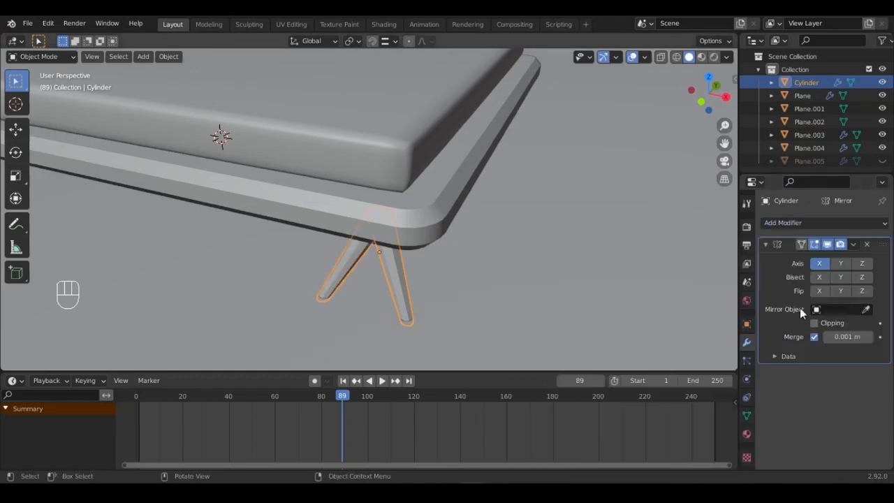
{"action": "left_click", "coordinate": [866, 309]}
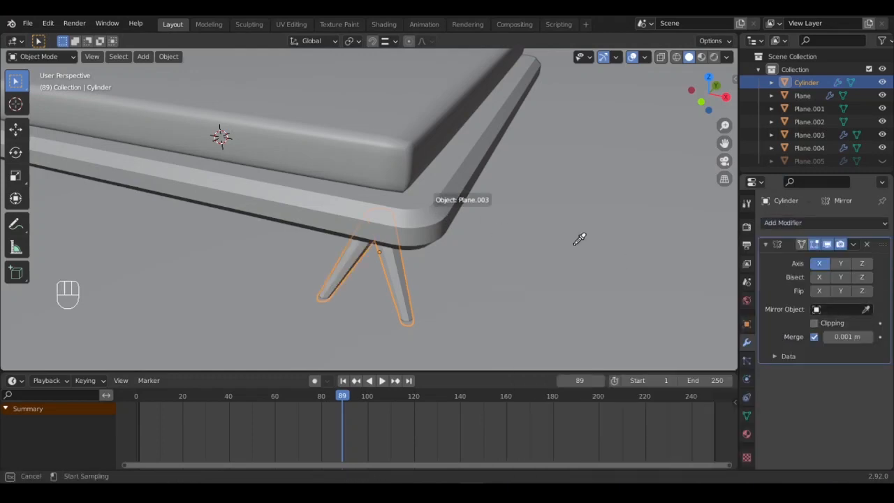
{"action": "left_click", "coordinate": [418, 209]}
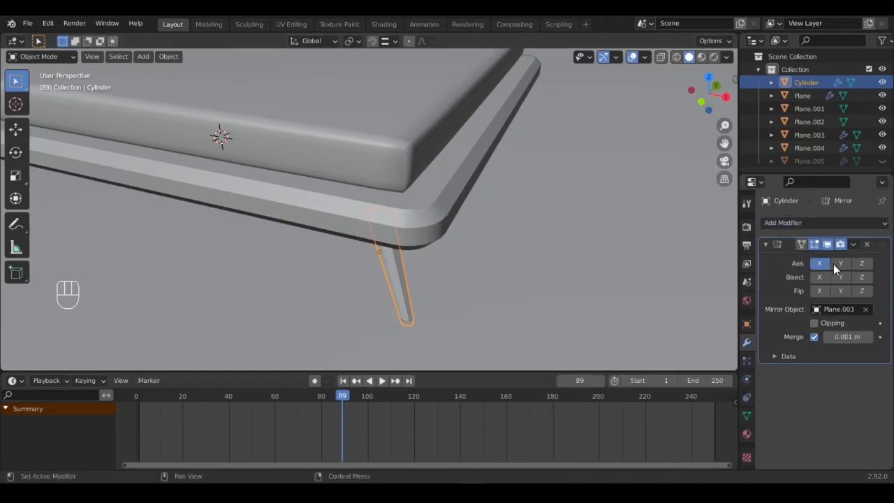
{"action": "middle_click_drag", "start_coordinate": [447, 211], "coordinate": [319, 184], "text": "shift"}
{"action": "scroll", "coordinate": [438, 205], "scroll_direction": "down", "scroll_amount": 4}
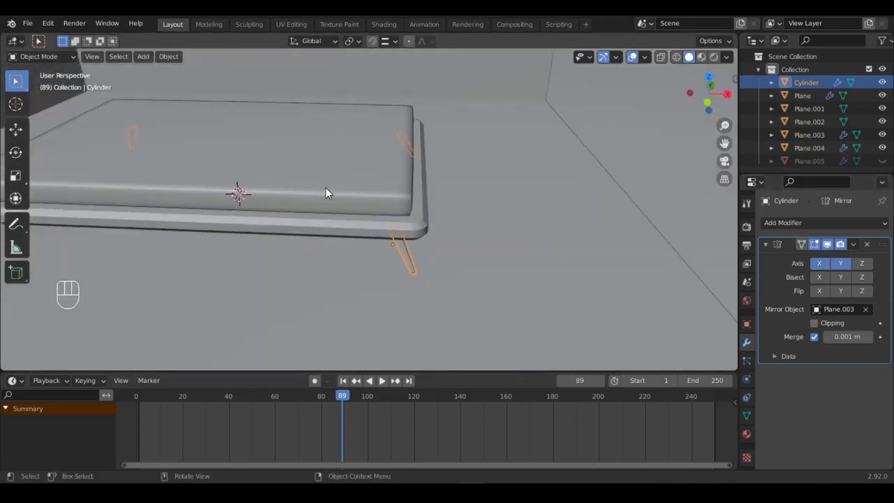
{"action": "middle_click_drag", "start_coordinate": [440, 222], "coordinate": [425, 220]}
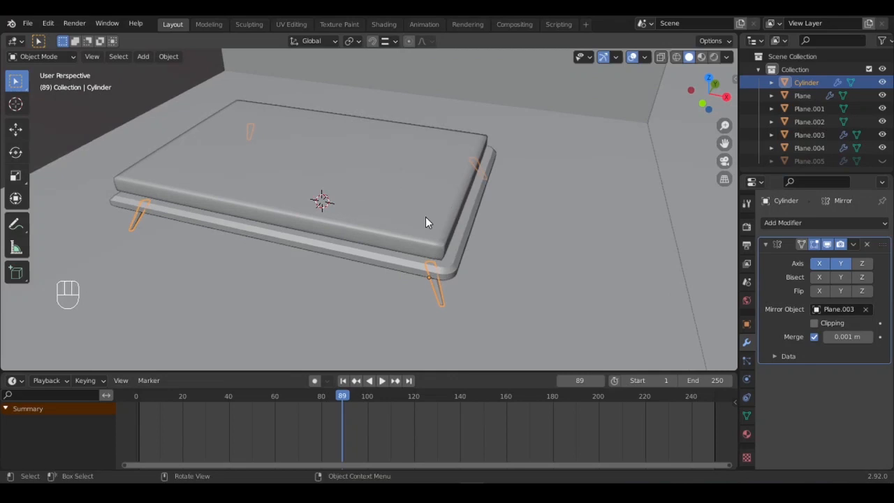
Step: Unhide the blanket and add both bed slabs to the selection with the legs
{"action": "key", "text": "alt+h"}
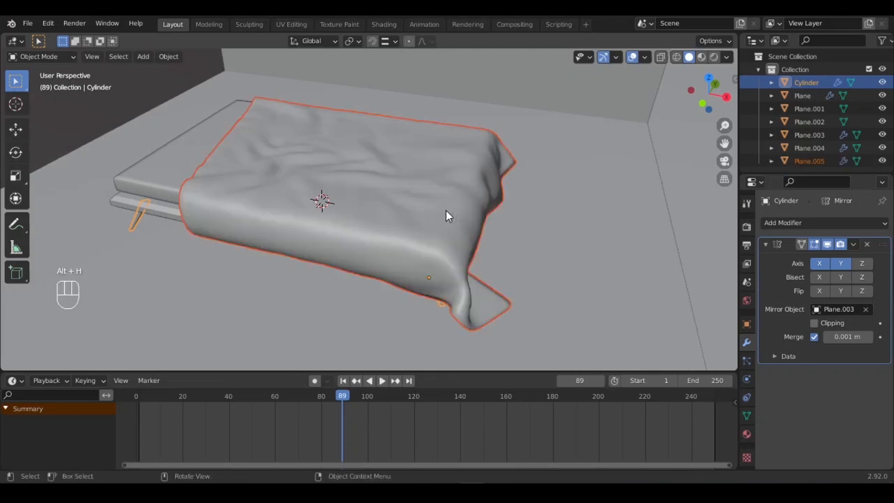
{"action": "middle_click_drag", "start_coordinate": [222, 183], "coordinate": [377, 199]}
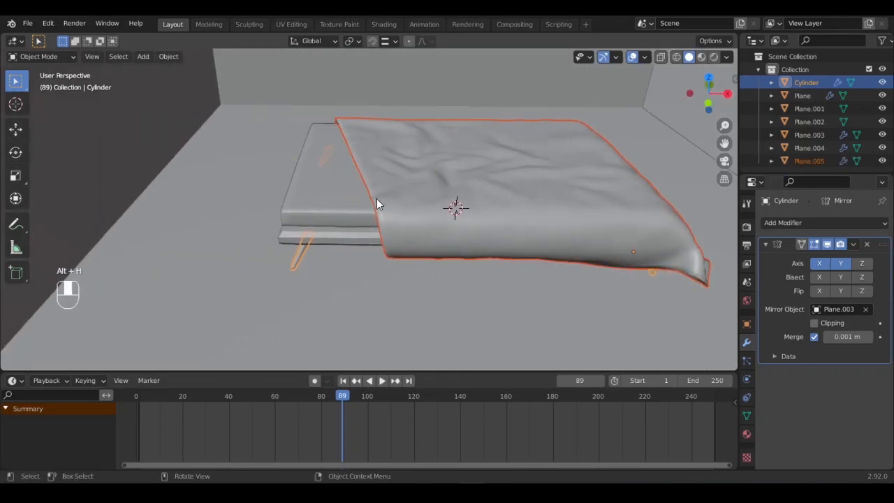
{"action": "left_click", "coordinate": [326, 235], "text": "shift"}
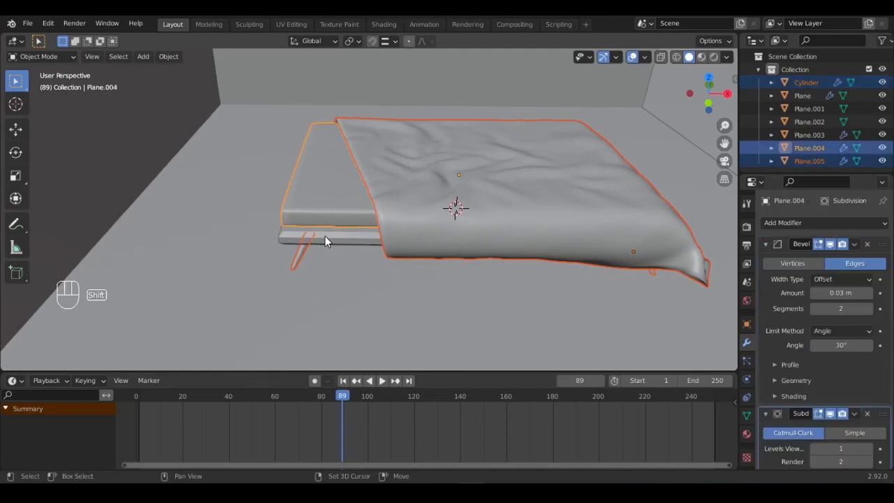
{"action": "left_click", "coordinate": [367, 197], "text": "shift"}
{"action": "middle_click_drag", "start_coordinate": [361, 188], "coordinate": [397, 210]}
{"action": "scroll", "coordinate": [398, 211], "scroll_direction": "down", "scroll_amount": 3}
{"action": "key", "text": "KP_7"}
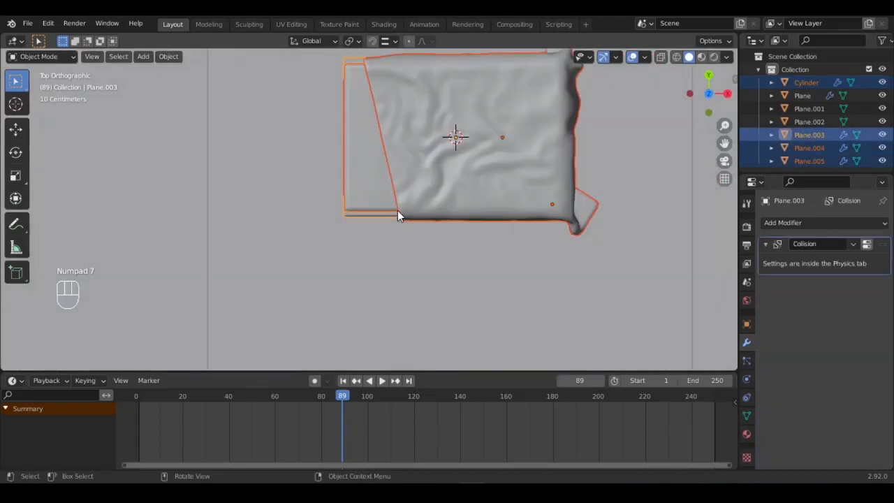
Step: Move the whole bed with its legs and blanket about 2.1 m along negative Y and about 2.1 m along negative X
{"action": "key", "text": "g"}
{"action": "key", "text": "y"}
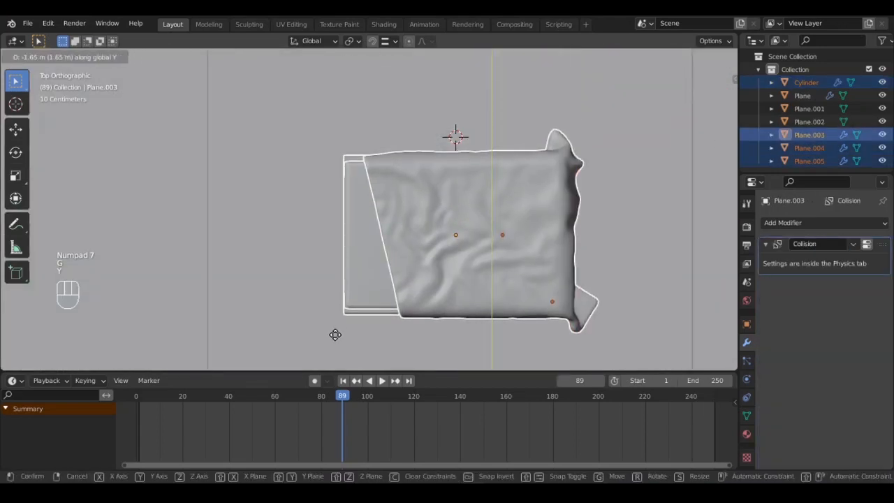
{"action": "left_click", "coordinate": [345, 283], "text": "shift"}
{"action": "middle_click_drag", "start_coordinate": [346, 282], "coordinate": [352, 227], "text": "shift"}
{"action": "key", "text": "g"}
{"action": "key", "text": "y"}
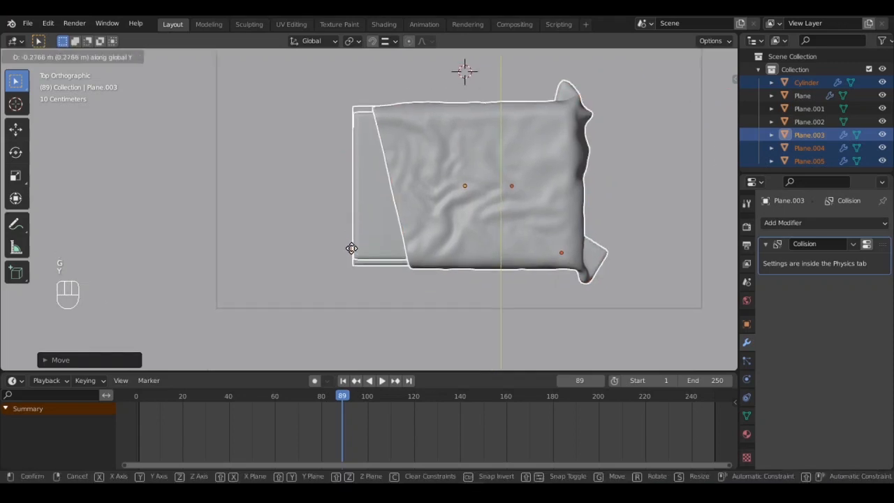
{"action": "left_click", "coordinate": [360, 217], "text": "shift"}
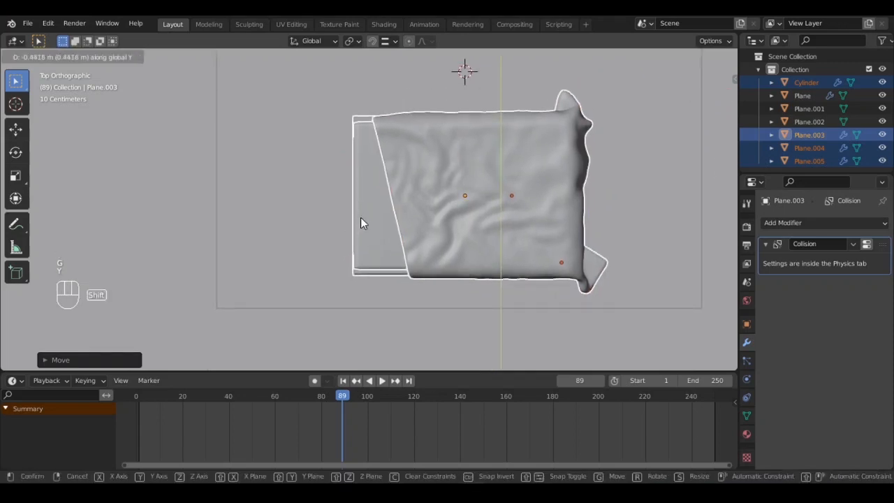
{"action": "key", "text": "g"}
{"action": "key", "text": "x"}
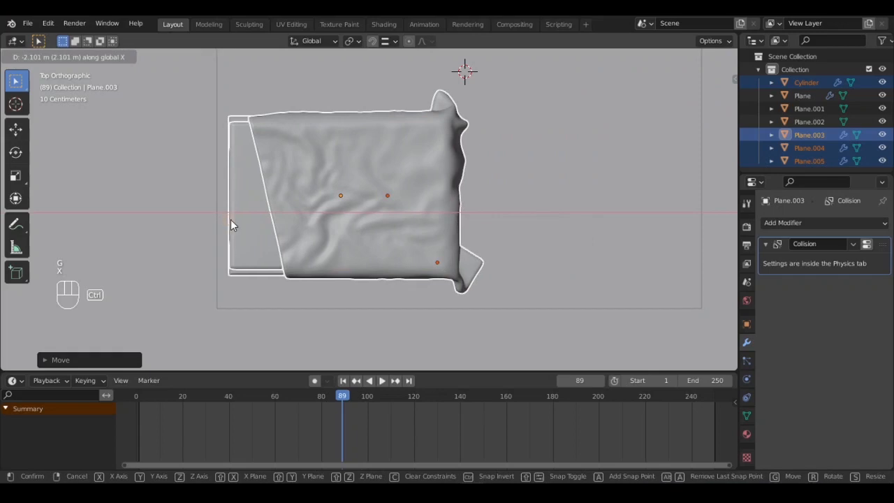
{"action": "left_click", "coordinate": [231, 224], "text": "shift"}
{"action": "middle_click_drag", "start_coordinate": [329, 193], "coordinate": [466, 221]}
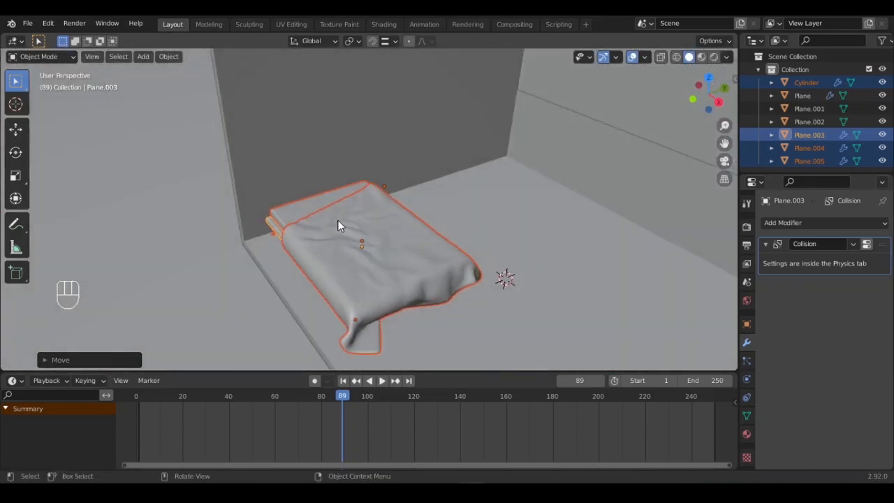
Step: Select only the upper bed slab and snap the 3D cursor to it
{"action": "left_click", "coordinate": [304, 209]}
{"action": "left_click", "coordinate": [310, 208]}
{"action": "middle_click_drag", "start_coordinate": [309, 208], "coordinate": [337, 213], "text": "ctrl"}
{"action": "key", "text": "shift+s"}
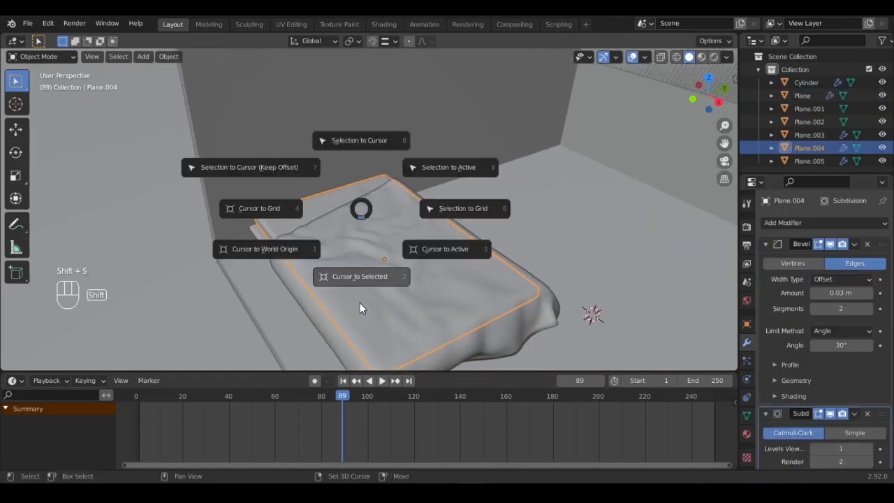
{"action": "left_click", "coordinate": [360, 307]}
{"action": "key", "text": "Tab"}
{"action": "key", "text": "Tab"}
{"action": "middle_click_drag", "start_coordinate": [354, 260], "coordinate": [327, 287]}
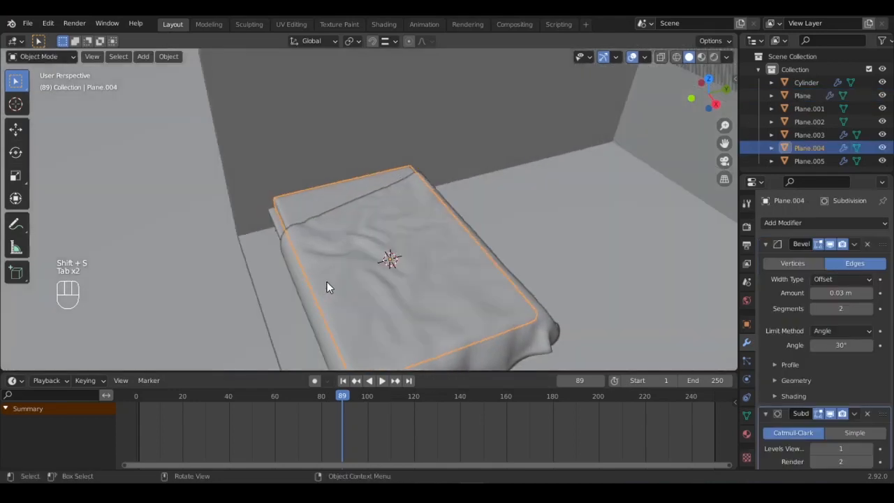
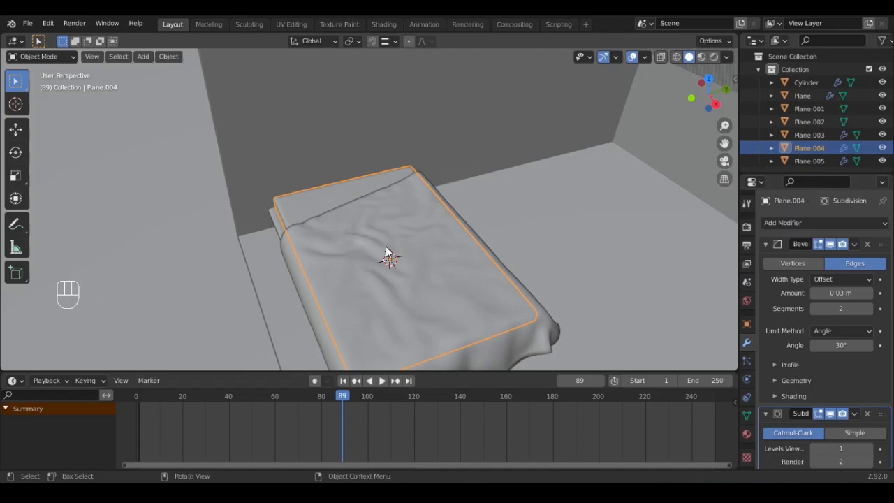
Step: Add a mesh plane at the 3D cursor on the bed and raise it along Z above the blanket
{"action": "key", "text": "shift+a"}
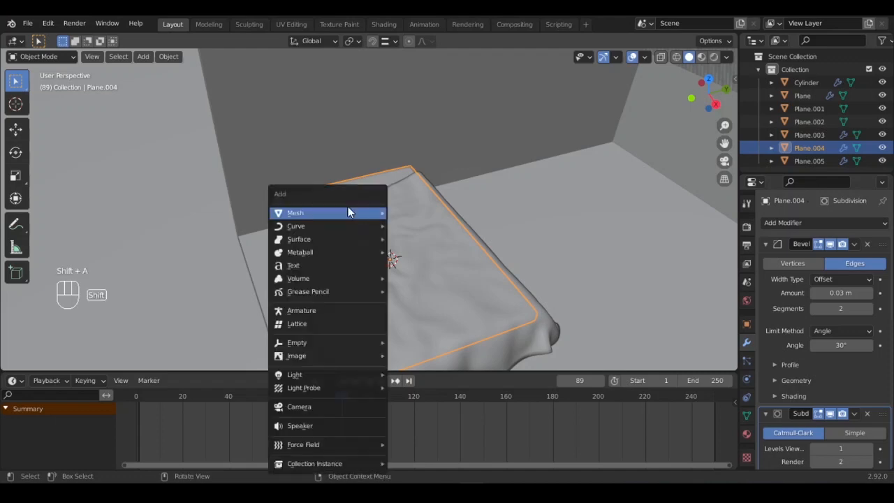
{"action": "left_click", "coordinate": [451, 213]}
{"action": "scroll", "coordinate": [427, 261], "scroll_direction": "up", "scroll_amount": 3}
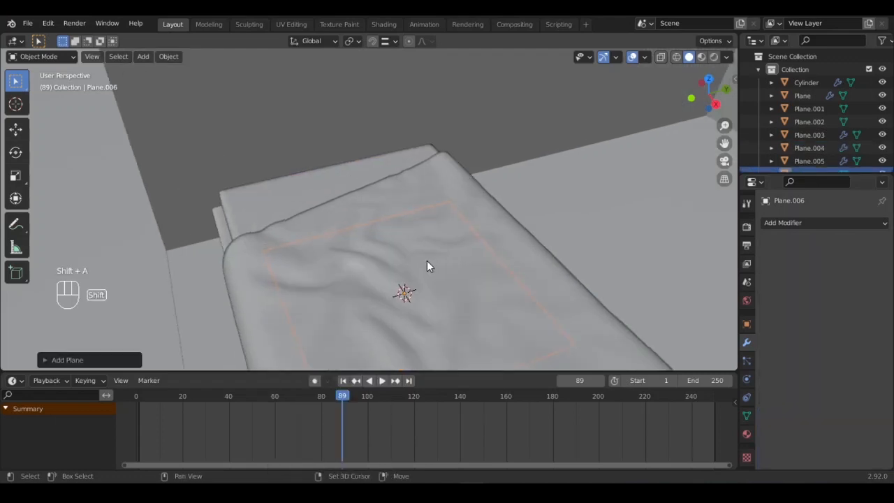
{"action": "middle_click_drag", "start_coordinate": [426, 260], "coordinate": [399, 122]}
{"action": "key", "text": "KP_7"}
{"action": "key", "text": "g"}
{"action": "key", "text": "z"}
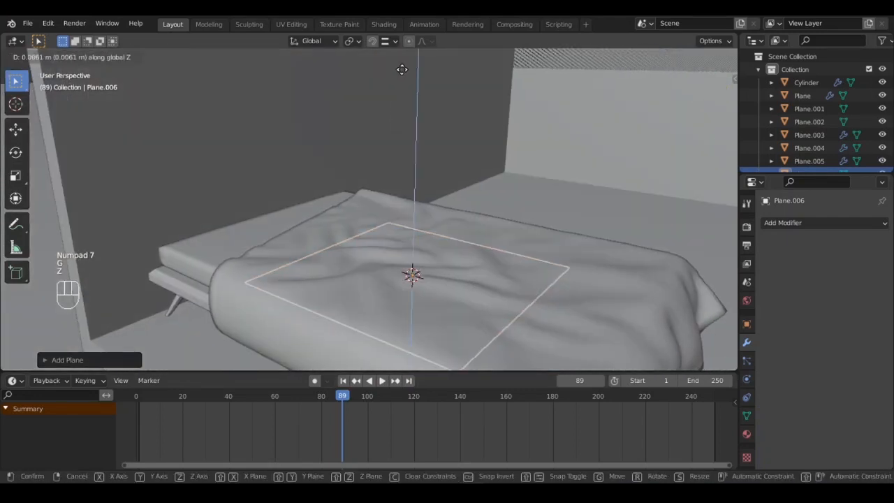
{"action": "left_click", "coordinate": [442, 195]}
Step: Scale the plane down along X and Y in top view to a small rectangle that is longer along Y
{"action": "key", "text": "KP_7"}
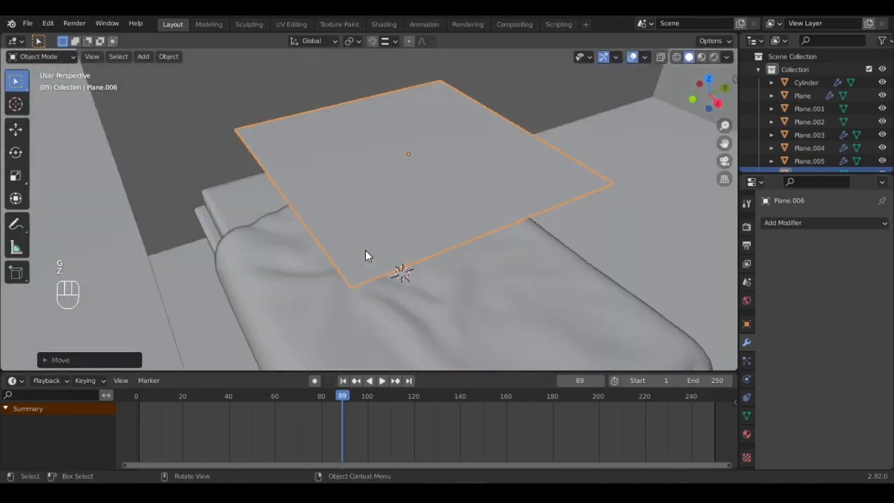
{"action": "key", "text": "s"}
{"action": "key", "text": "x"}
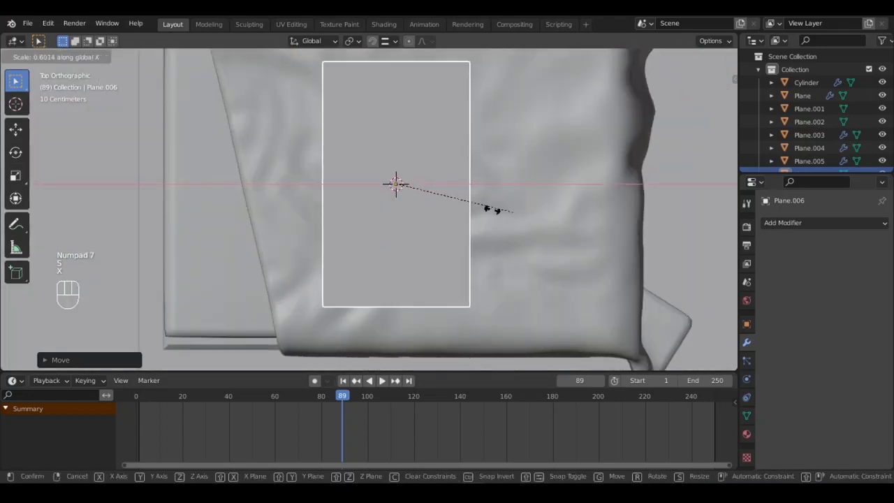
{"action": "left_click", "coordinate": [475, 208]}
{"action": "key", "text": "s"}
{"action": "key", "text": "y"}
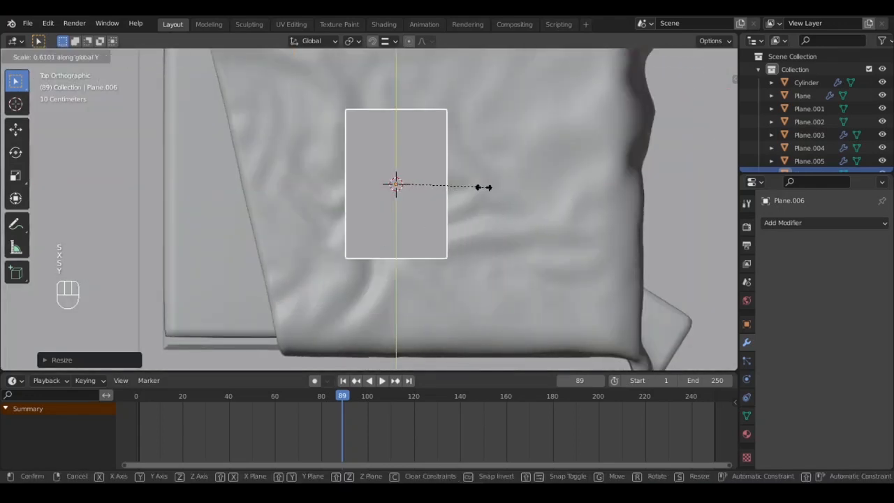
{"action": "left_click", "coordinate": [484, 187]}
{"action": "key", "text": "s"}
{"action": "key", "text": "x"}
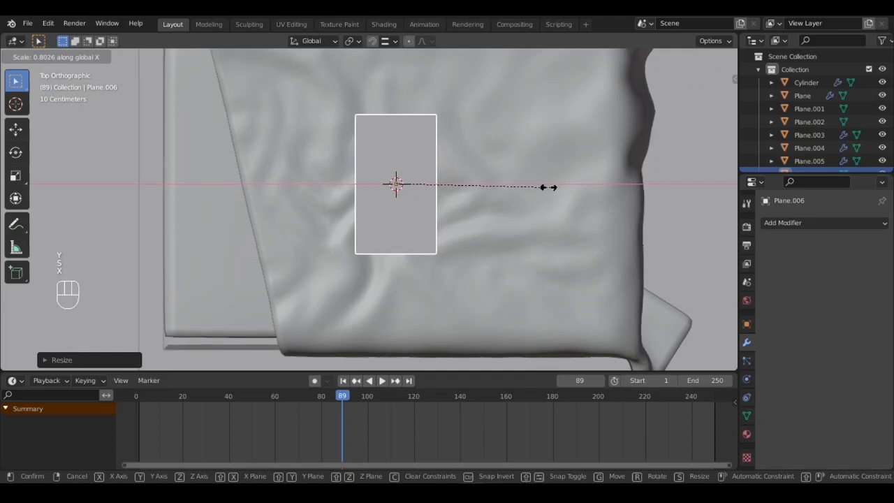
{"action": "left_click", "coordinate": [548, 188]}
Step: Move the plane horizontally about 1.43 m along negative X and about 0.56 m along Y, over the head of the bed
{"action": "middle_click_drag", "start_coordinate": [461, 181], "coordinate": [501, 221], "text": "shift"}
{"action": "key", "text": "g"}
{"action": "key", "text": "shift+z"}
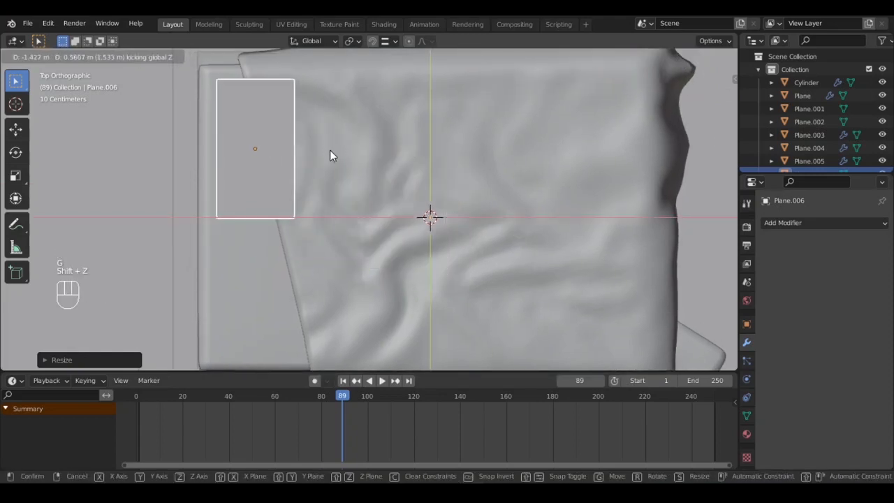
{"action": "left_click", "coordinate": [330, 150]}
Step: Scale the plane to about 0.8 along Y and narrow it slightly along X to a pillow shape
{"action": "key", "text": "s"}
{"action": "key", "text": "x"}
{"action": "key", "text": "y"}
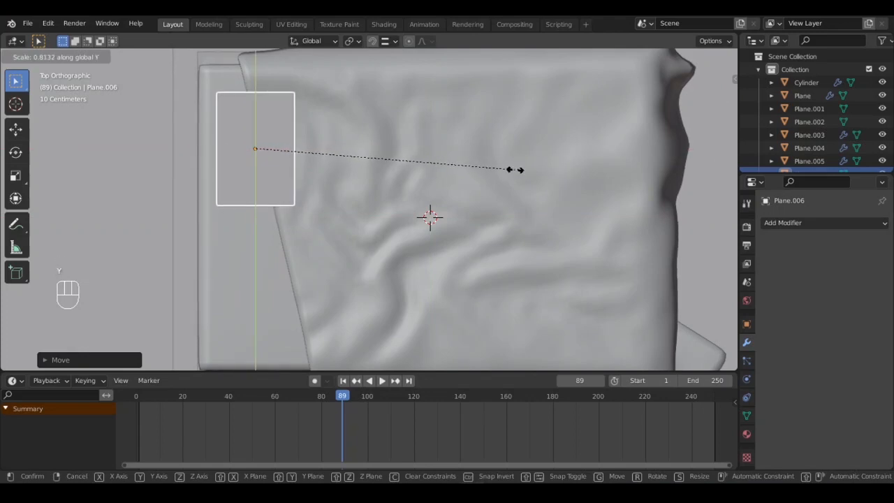
{"action": "left_click", "coordinate": [503, 169]}
{"action": "key", "text": "s"}
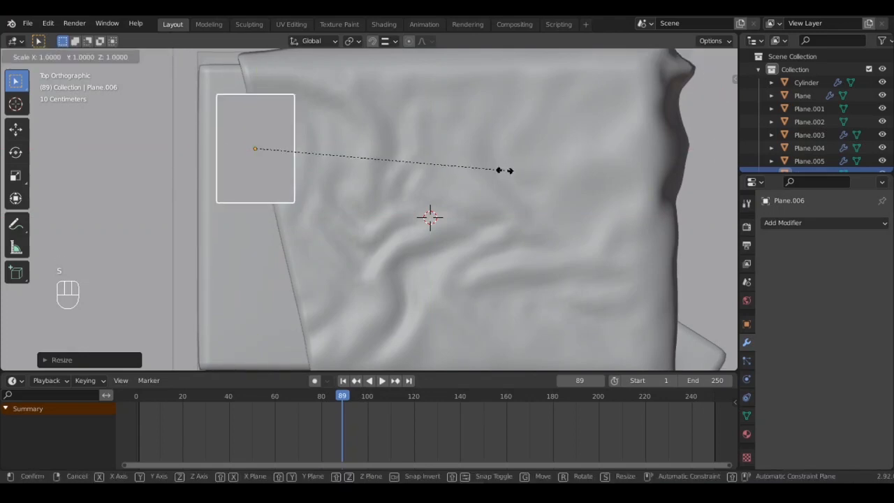
{"action": "key", "text": "x"}
{"action": "left_click", "coordinate": [457, 180]}
Step: Subdivide the pillow plane's mesh with 10 cuts
{"action": "middle_click_drag", "start_coordinate": [457, 180], "coordinate": [364, 206]}
{"action": "scroll", "coordinate": [313, 224], "scroll_direction": "up", "scroll_amount": 4}
{"action": "middle_click_drag", "start_coordinate": [364, 206], "coordinate": [396, 155]}
{"action": "key", "text": "Tab"}
{"action": "scroll", "coordinate": [381, 205], "scroll_direction": "up", "scroll_amount": 1}
{"action": "middle_click_drag", "start_coordinate": [338, 224], "coordinate": [387, 199], "text": "shift"}
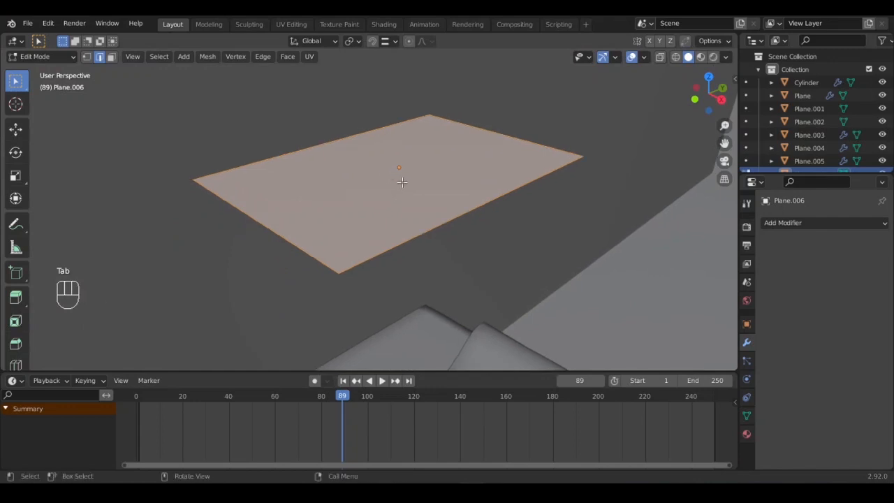
{"action": "key", "text": "ctrl+e"}
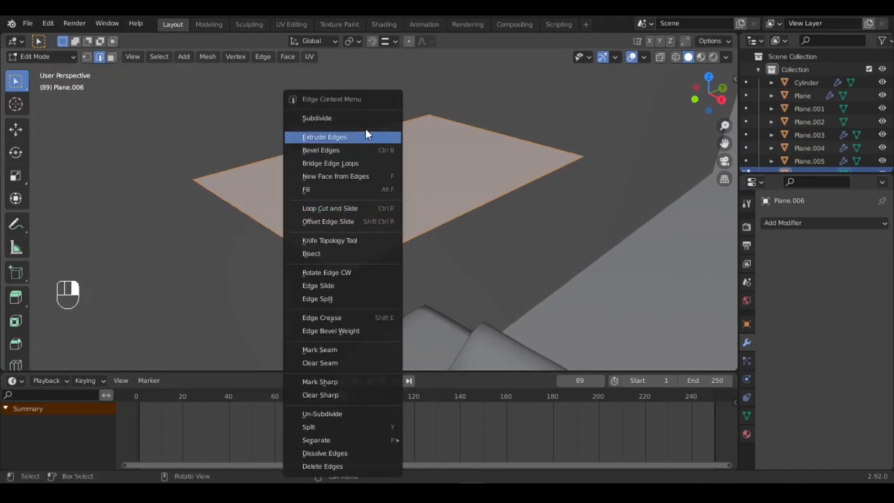
{"action": "left_click", "coordinate": [375, 112]}
{"action": "left_click", "coordinate": [79, 360]}
{"action": "left_click", "coordinate": [161, 276]}
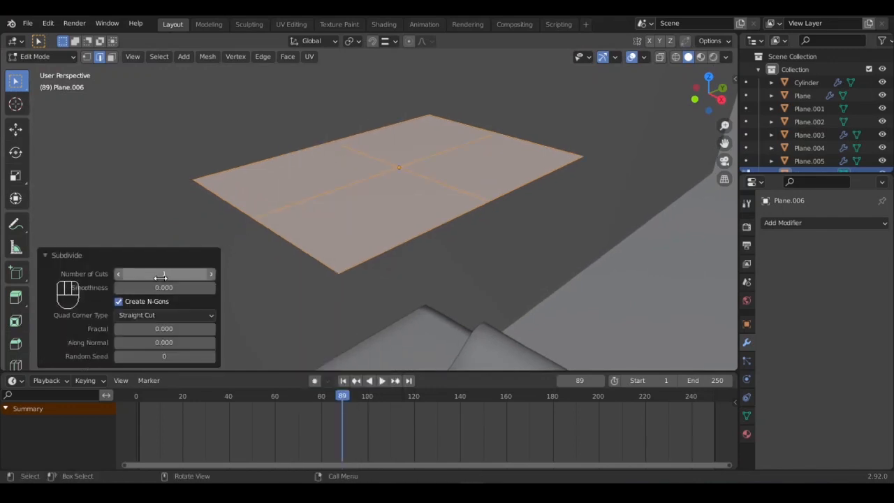
{"action": "key", "text": "Return"}
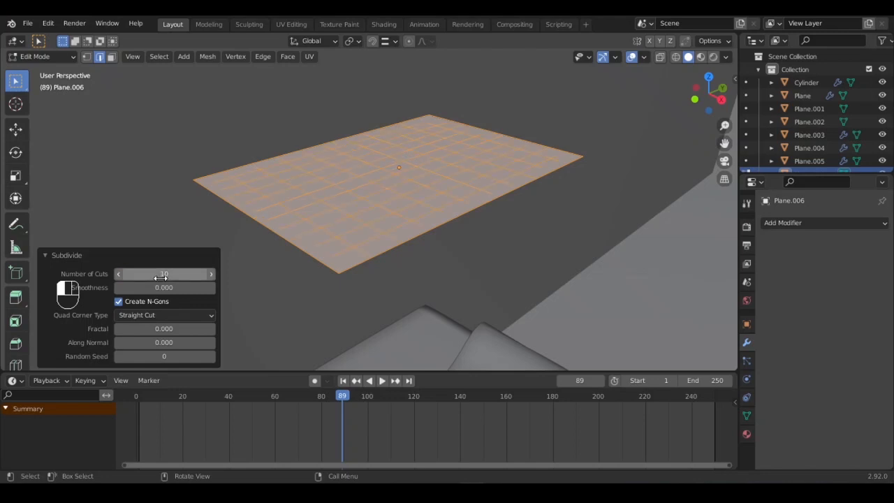
{"action": "left_click", "coordinate": [48, 255]}
Step: Enable Auto Merge and extrude the whole pillow mesh about 0.004 m down along Z
{"action": "mouse_move", "coordinate": [359, 197]}
{"action": "middle_mouse_down", "text": "shift"}
{"action": "mouse_move", "coordinate": [349, 199]}
{"action": "mouse_move", "coordinate": [351, 189]}
{"action": "middle_mouse_up", "text": "shift"}
{"action": "scroll", "coordinate": [378, 228], "scroll_direction": "up", "scroll_amount": 1}
{"action": "middle_click_drag", "start_coordinate": [385, 224], "coordinate": [408, 189], "text": "shift"}
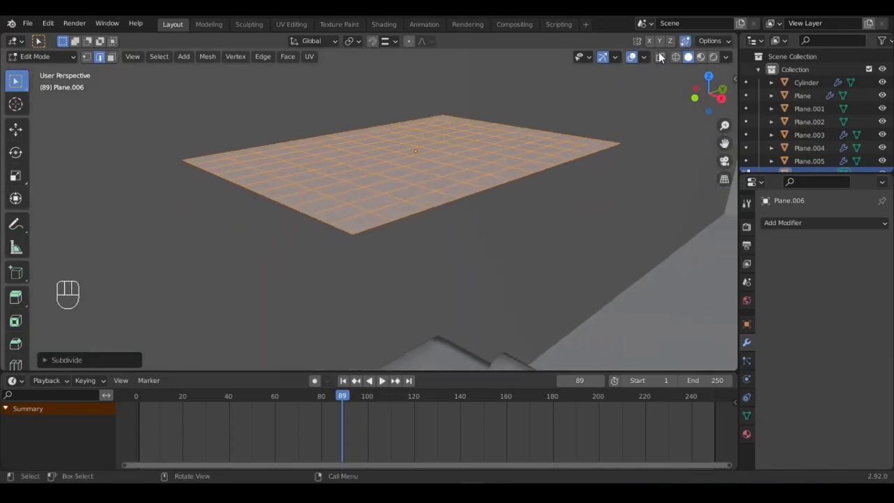
{"action": "scroll", "coordinate": [396, 173], "scroll_direction": "up", "scroll_amount": 3}
{"action": "middle_click_drag", "start_coordinate": [368, 211], "coordinate": [379, 195], "text": "shift"}
{"action": "key", "text": "e"}
{"action": "key", "text": "z"}
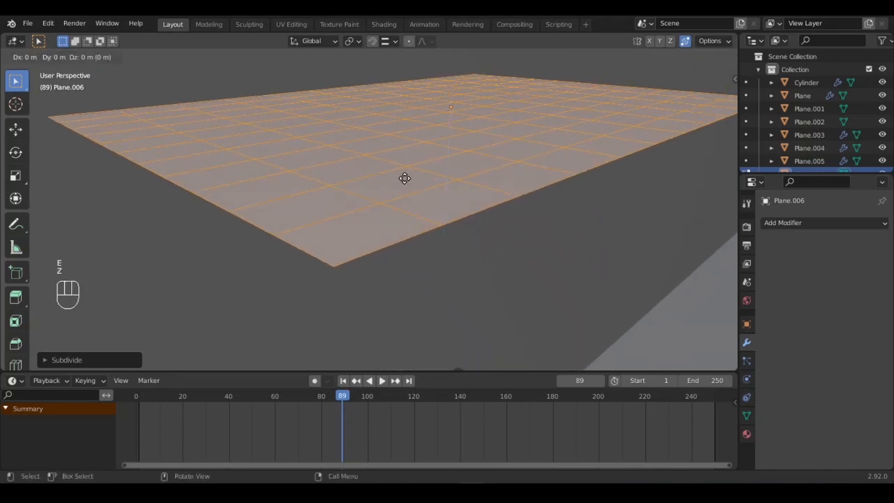
{"action": "key", "text": "z"}
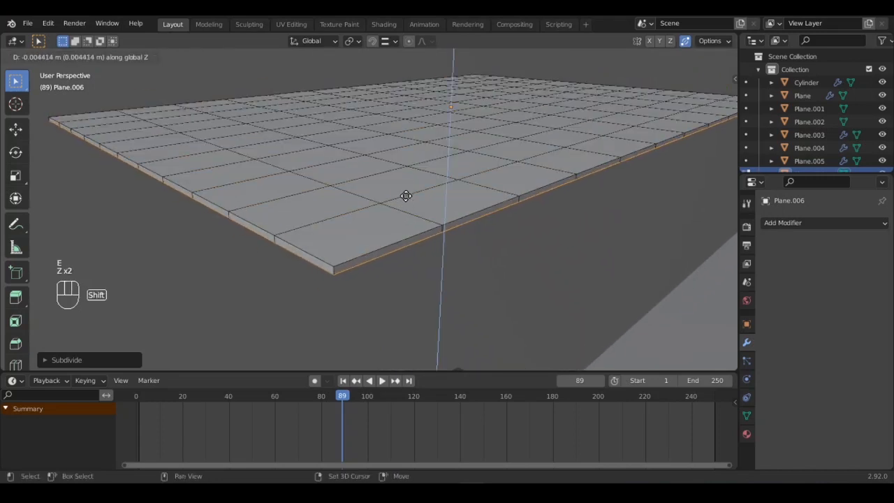
{"action": "left_click", "coordinate": [404, 204]}
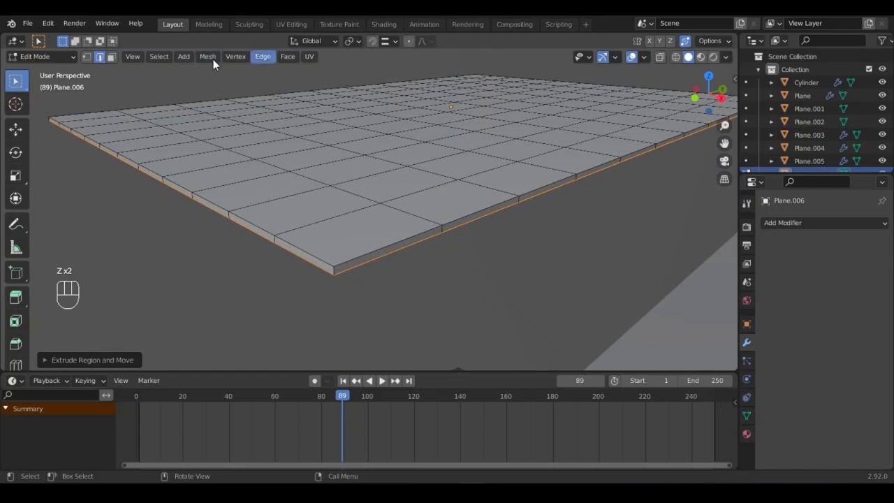
Step: Select the pillow mesh's sharp edges, flatten them together with a Z scale of 0, and return to Object Mode
{"action": "left_click", "coordinate": [159, 57]}
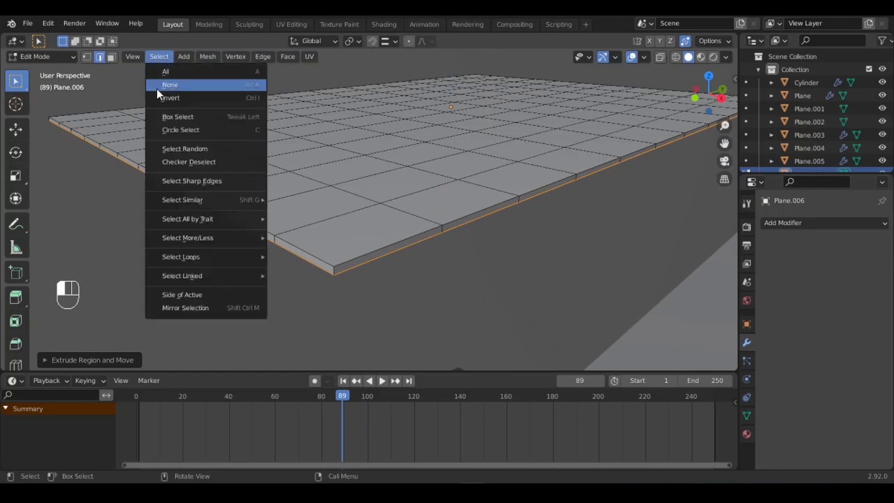
{"action": "left_click", "coordinate": [235, 182]}
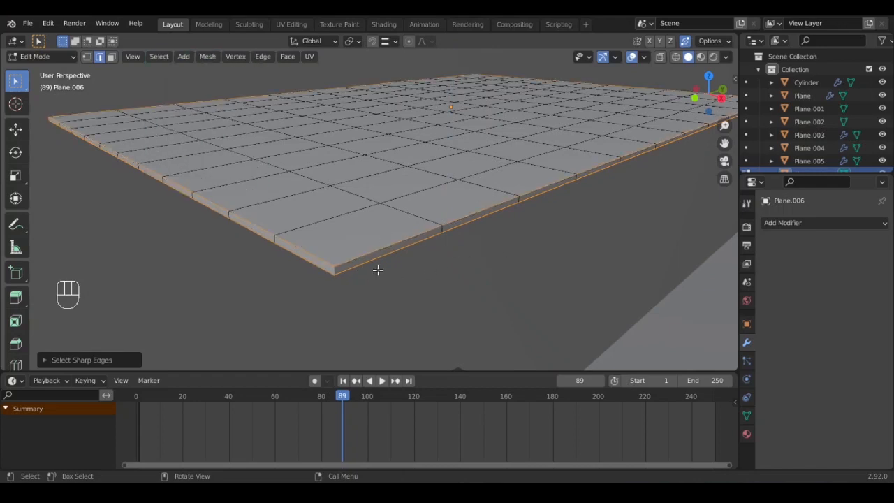
{"action": "middle_click_drag", "start_coordinate": [370, 252], "coordinate": [417, 227]}
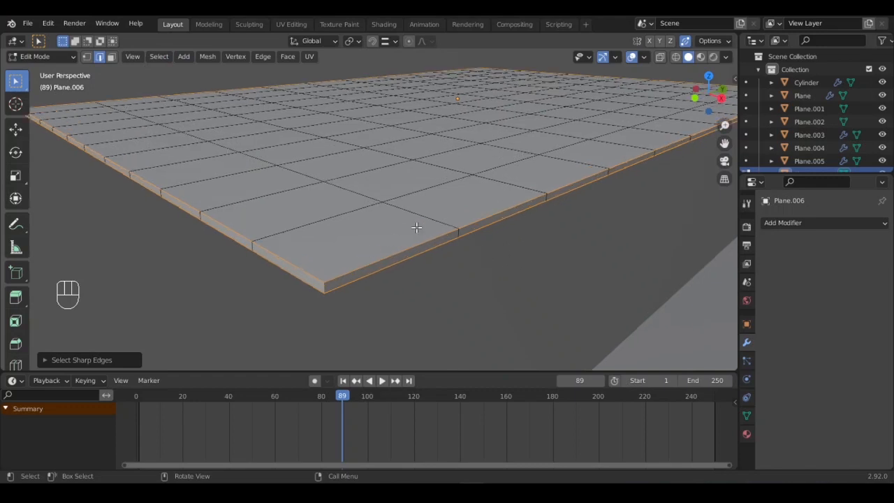
{"action": "key", "text": "s"}
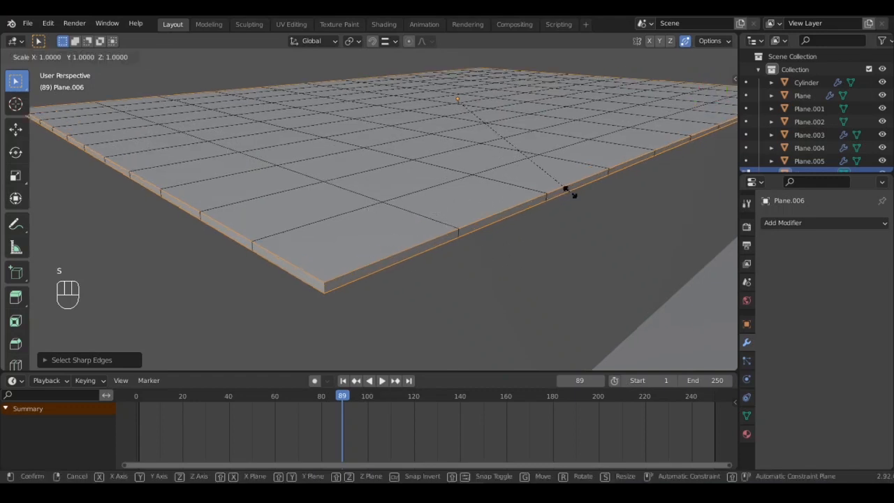
{"action": "key", "text": "z"}
{"action": "key", "text": "KP_0"}
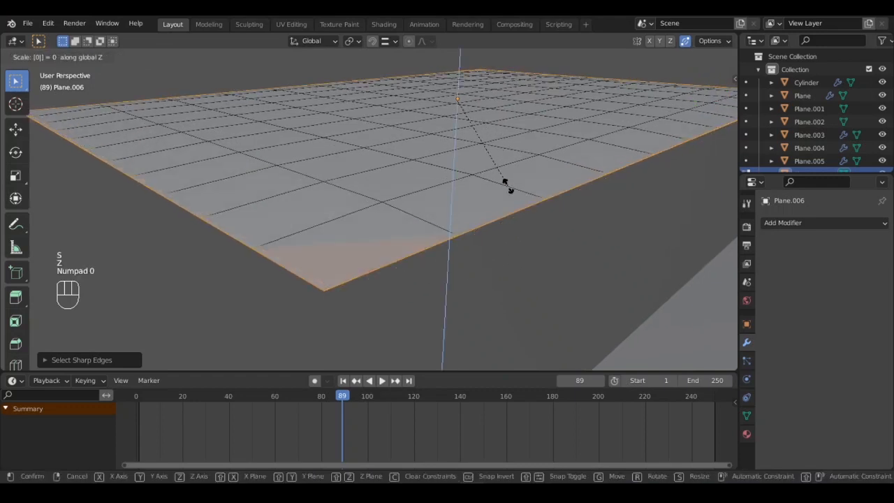
{"action": "key", "text": "Return"}
{"action": "scroll", "coordinate": [498, 179], "scroll_direction": "down", "scroll_amount": 3}
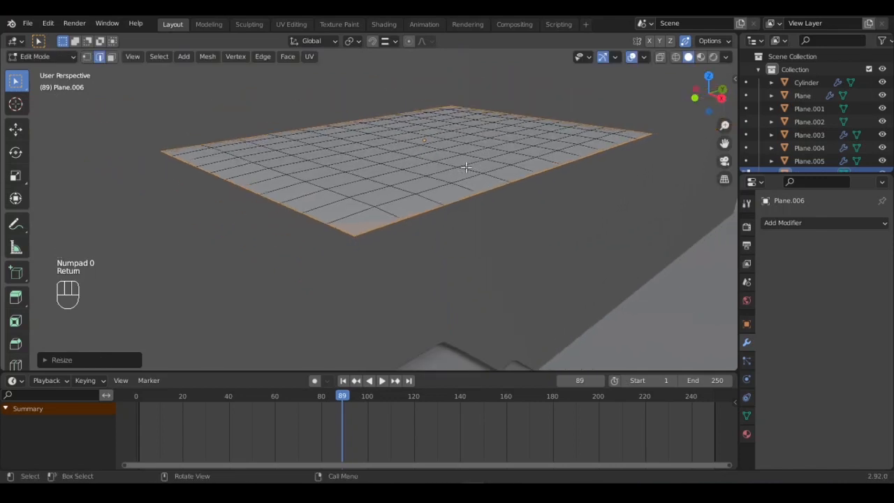
{"action": "key", "text": "Tab"}
Step: Enable Cloth physics on the pillow and set the timeline back to frame 0
{"action": "middle_click_drag", "start_coordinate": [404, 183], "coordinate": [383, 281]}
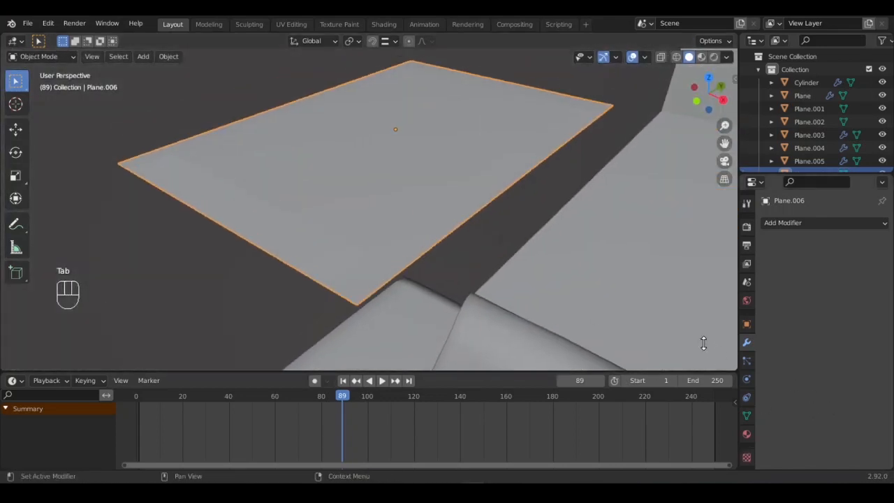
{"action": "left_click", "coordinate": [747, 378]}
{"action": "left_click", "coordinate": [849, 266]}
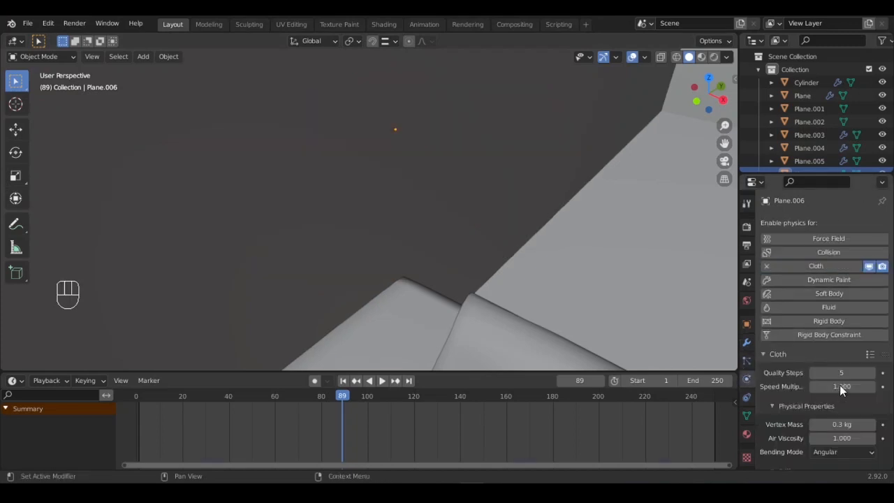
{"action": "left_click_drag", "start_coordinate": [339, 396], "coordinate": [130, 395]}
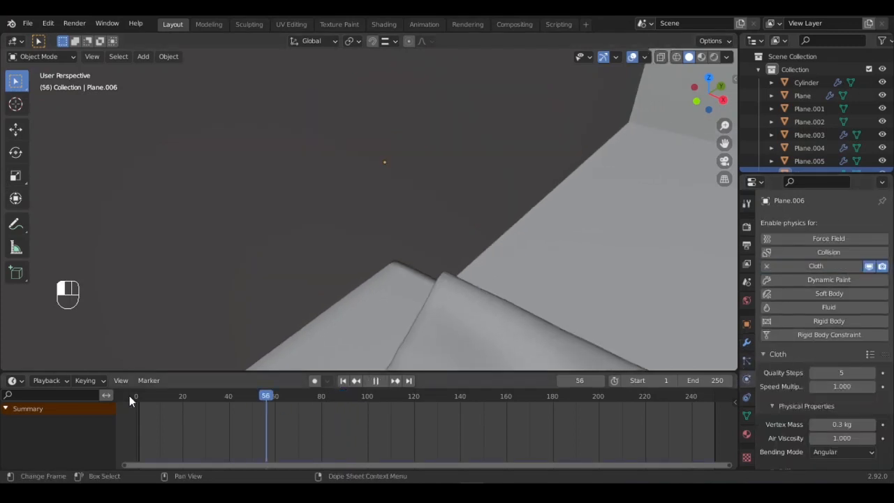
Step: Set the pillow cloth's vertex mass to 0.2 kg
{"action": "scroll", "coordinate": [517, 233], "scroll_direction": "up", "scroll_amount": 3}
{"action": "scroll", "coordinate": [806, 409], "scroll_direction": "down", "scroll_amount": 2}
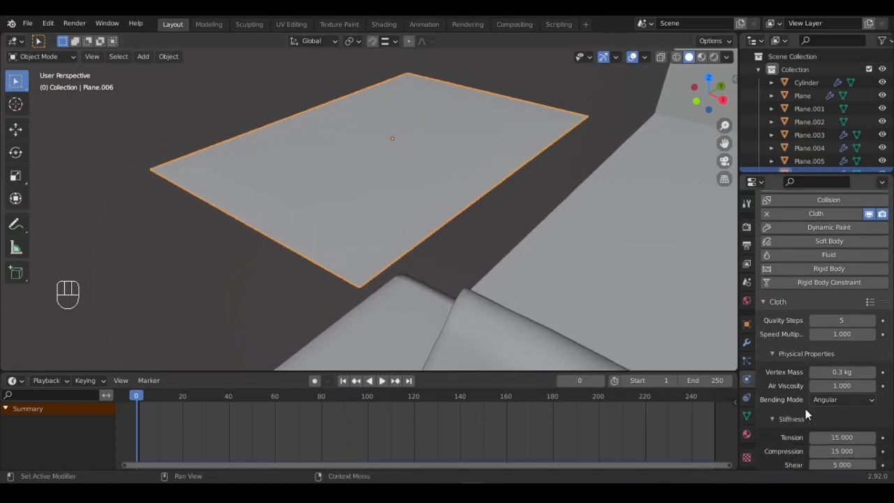
{"action": "scroll", "coordinate": [780, 397], "scroll_direction": "down", "scroll_amount": 1}
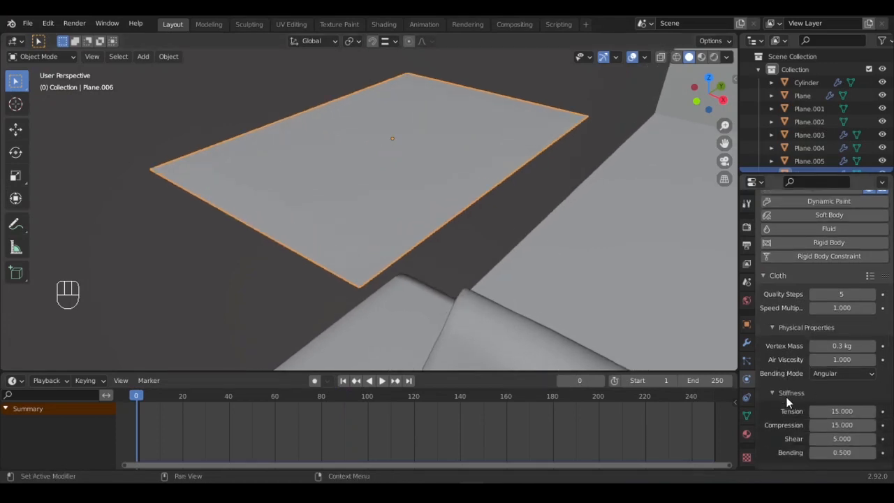
{"action": "left_click", "coordinate": [813, 348]}
{"action": "scroll", "coordinate": [803, 347], "scroll_direction": "down", "scroll_amount": 1}
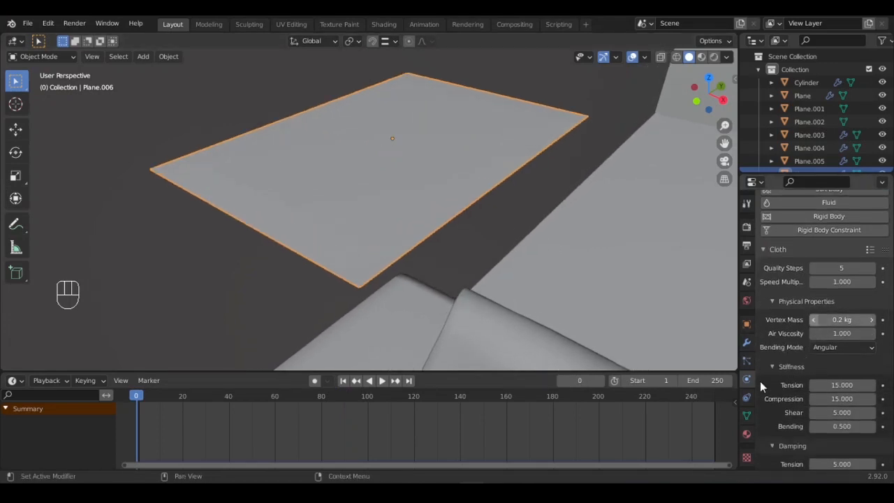
Step: Expand the pillow cloth's collision settings and enable Pressure with a value of 5
{"action": "scroll", "coordinate": [776, 387], "scroll_direction": "down", "scroll_amount": 4}
{"action": "scroll", "coordinate": [773, 324], "scroll_direction": "down", "scroll_amount": 10}
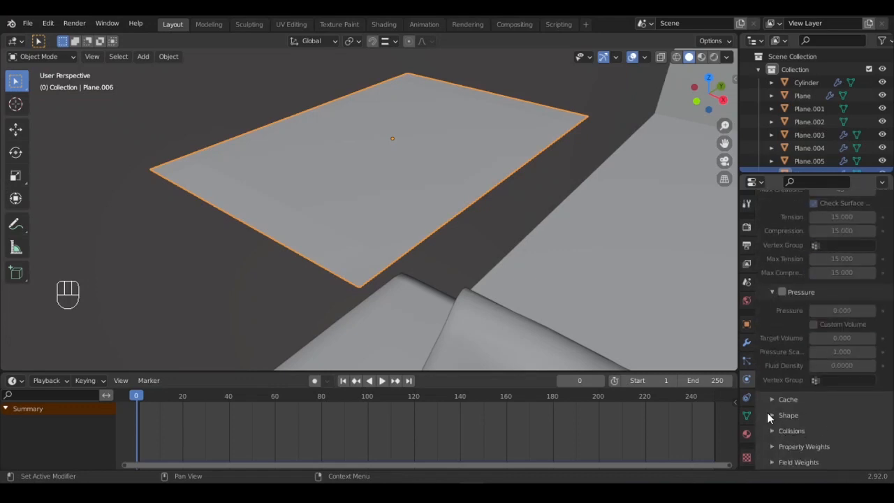
{"action": "left_click", "coordinate": [772, 431]}
{"action": "scroll", "coordinate": [874, 417], "scroll_direction": "down", "scroll_amount": 4}
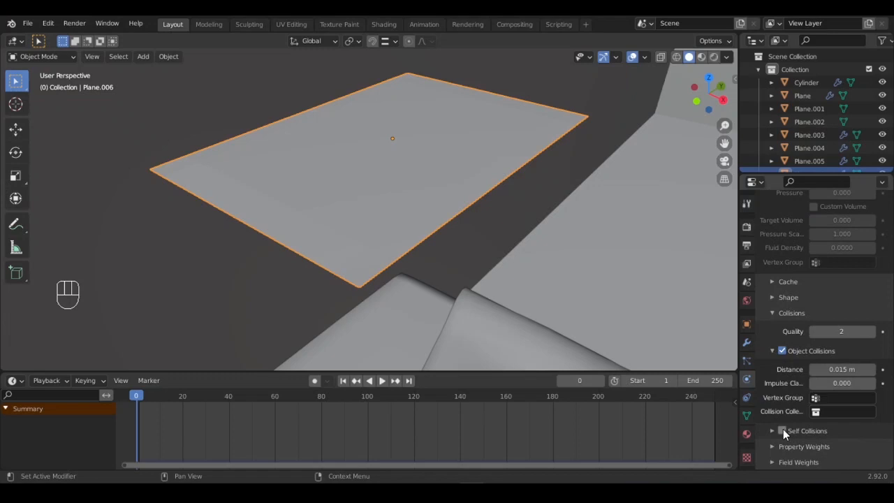
{"action": "left_click", "coordinate": [783, 429]}
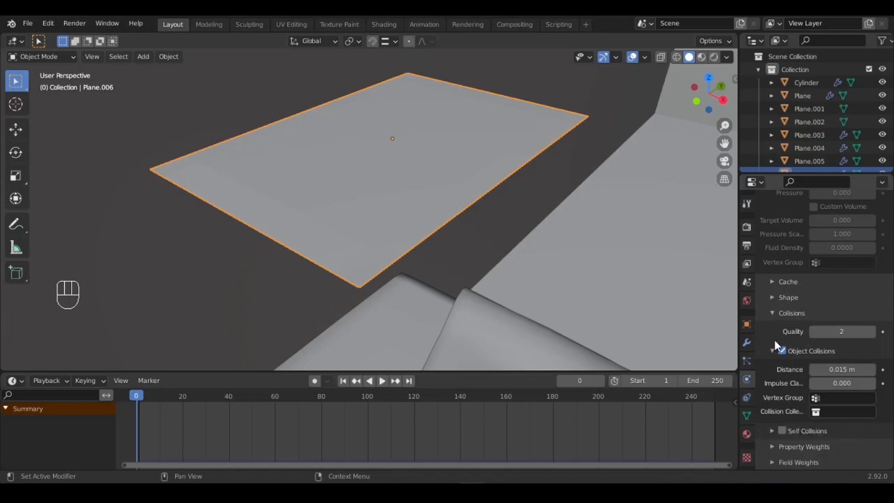
{"action": "left_click", "coordinate": [772, 431]}
{"action": "left_click", "coordinate": [773, 431]}
{"action": "scroll", "coordinate": [790, 365], "scroll_direction": "up", "scroll_amount": 4}
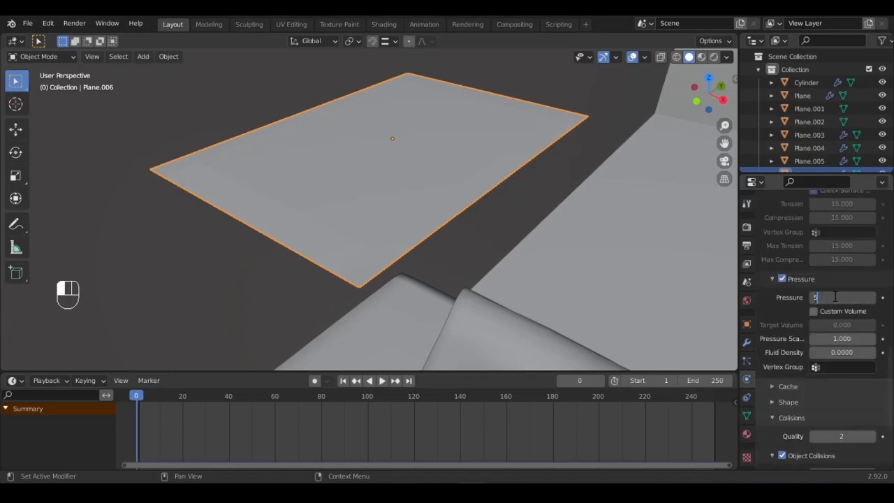
{"action": "scroll", "coordinate": [565, 248], "scroll_direction": "down", "scroll_amount": 3}
Step: Play the cloth simulation to check how the pillow inflates and lands on the bed, stopping at frame 34
{"action": "middle_click_drag", "start_coordinate": [565, 249], "coordinate": [442, 210]}
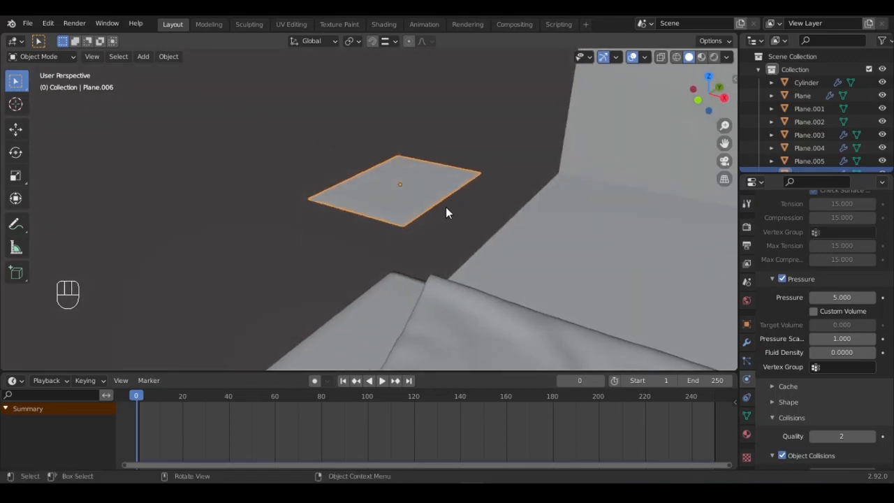
{"action": "key", "text": "space"}
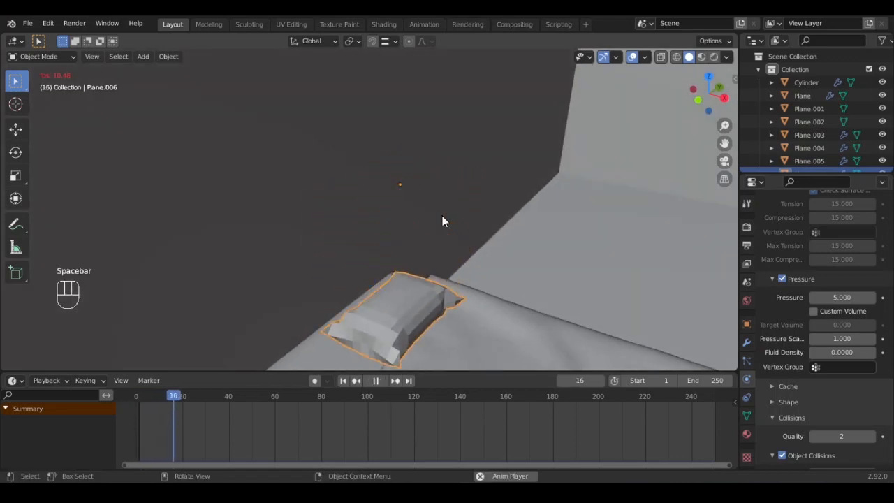
{"action": "key", "text": "space"}
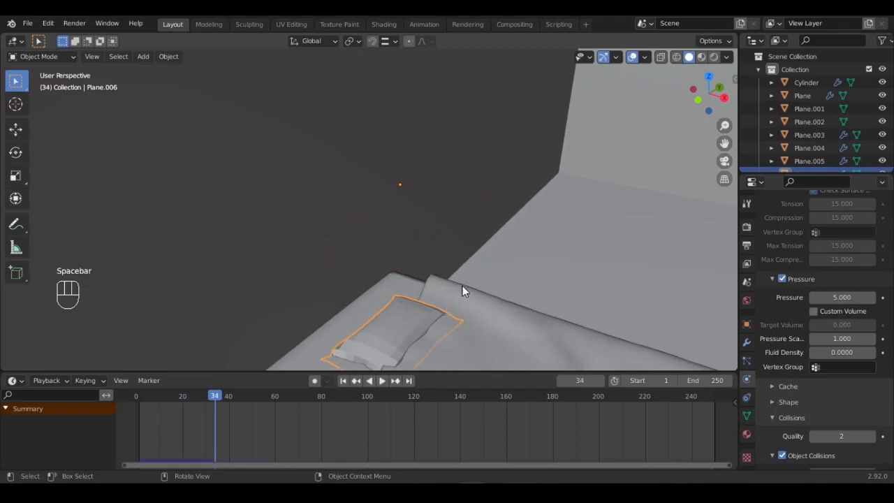
Step: Enable Collision physics on the mattress slab and return the timeline to frame 0
{"action": "middle_click_drag", "start_coordinate": [462, 286], "coordinate": [302, 273]}
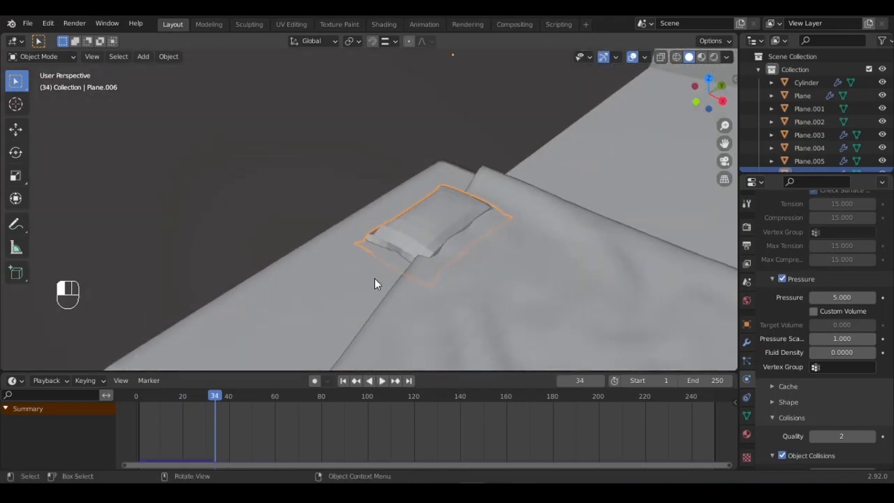
{"action": "left_click", "coordinate": [310, 286]}
{"action": "left_click", "coordinate": [831, 255]}
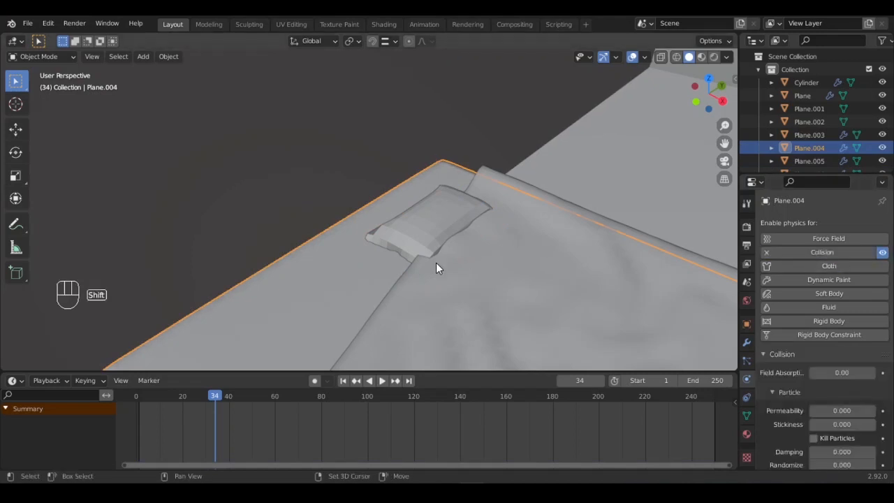
{"action": "middle_click_drag", "start_coordinate": [436, 268], "coordinate": [296, 332], "text": "shift"}
{"action": "key", "text": "shift+Left"}
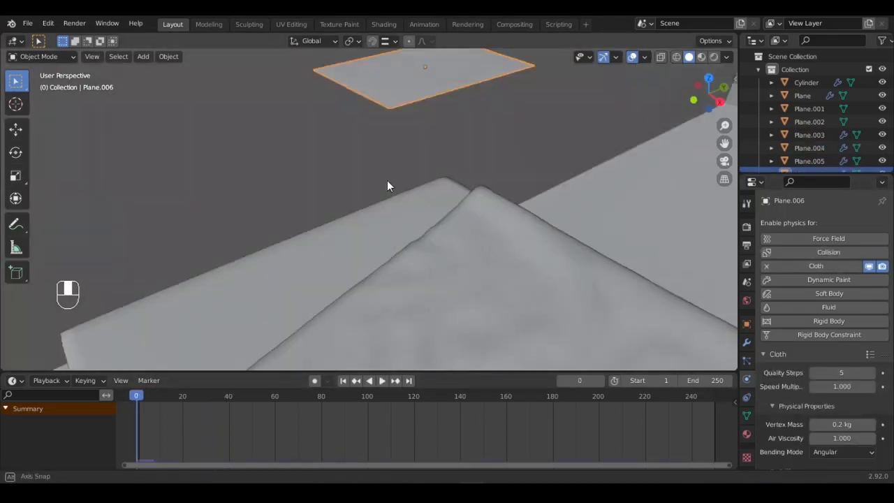
Step: Tilt the flat pillow steeply about the global Y axis and move it about 0.3 m in negative X toward the head wall
{"action": "middle_click_drag", "start_coordinate": [387, 180], "coordinate": [443, 182]}
{"action": "key", "text": "r"}
{"action": "key", "text": "x"}
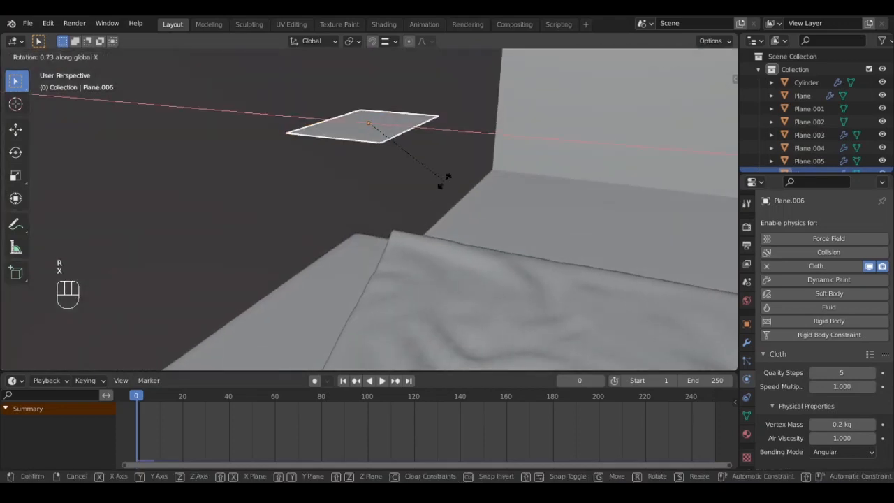
{"action": "key", "text": "y"}
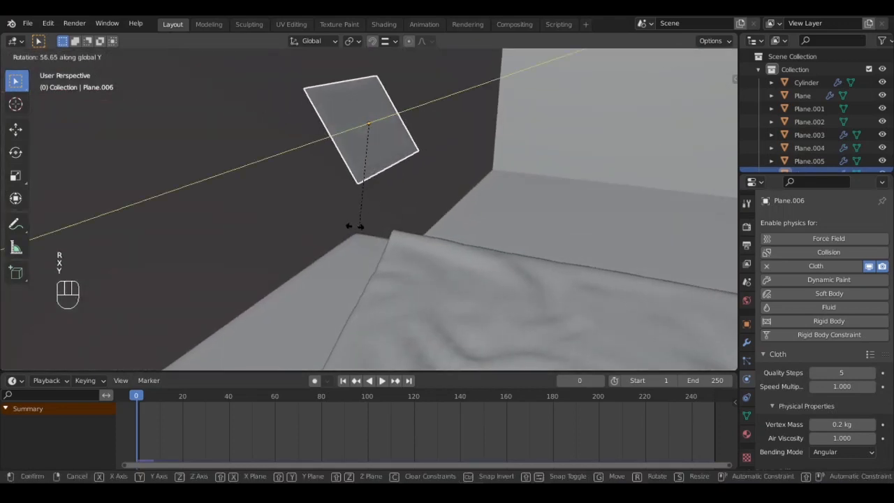
{"action": "left_click", "coordinate": [370, 213]}
{"action": "middle_click_drag", "start_coordinate": [375, 209], "coordinate": [462, 235]}
{"action": "key", "text": "g"}
{"action": "key", "text": "x"}
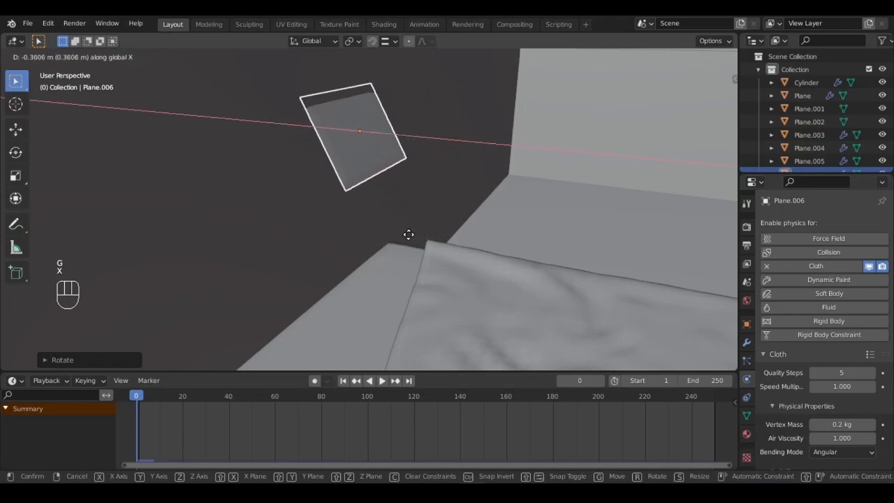
{"action": "left_click", "coordinate": [417, 234]}
Step: Duplicate the tilted pillow and place the copy about 1.2 m away in negative Y, above the head of the bed
{"action": "middle_click_drag", "start_coordinate": [442, 214], "coordinate": [394, 244]}
{"action": "scroll", "coordinate": [357, 232], "scroll_direction": "down", "scroll_amount": 3}
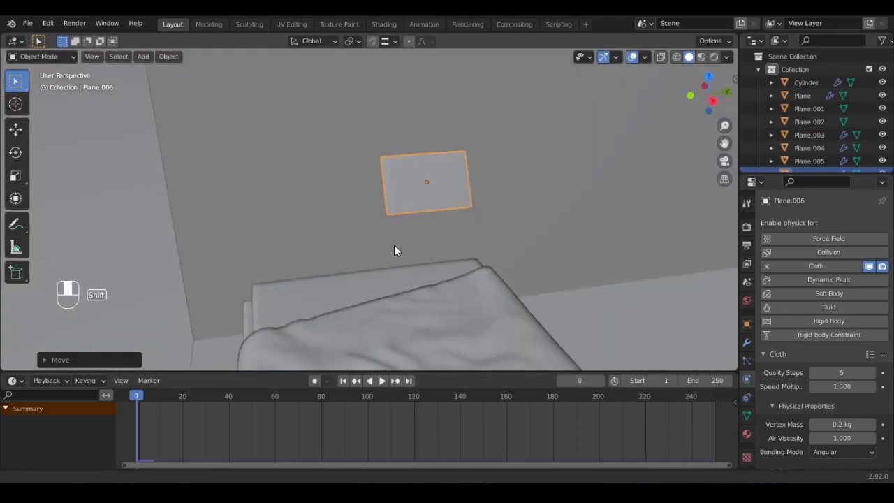
{"action": "key", "text": "shift+d"}
{"action": "key", "text": "x"}
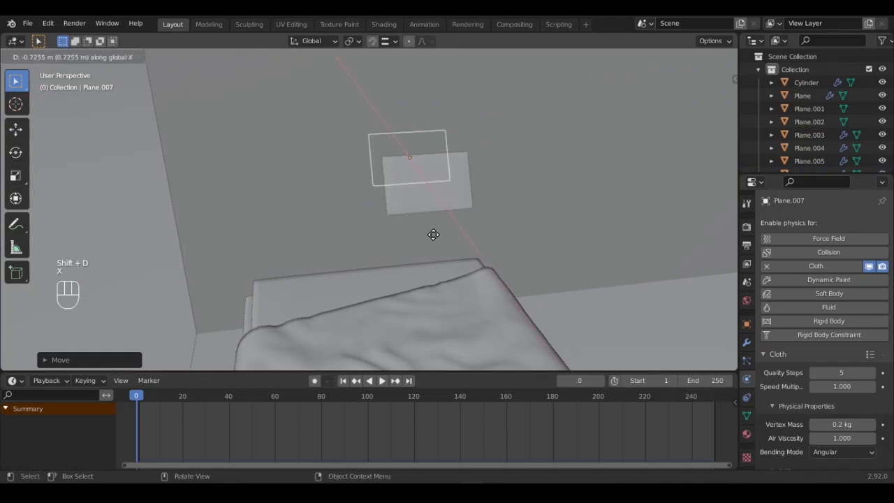
{"action": "key", "text": "y"}
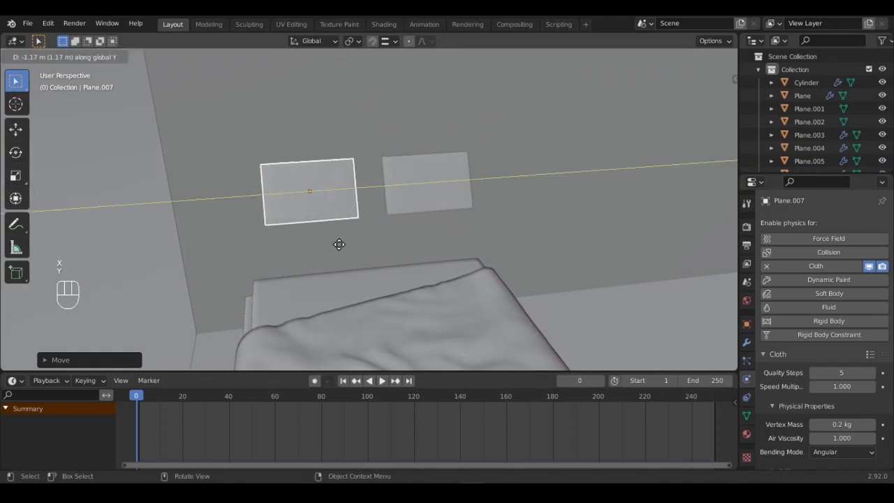
{"action": "left_click", "coordinate": [342, 243]}
Step: Select both pillows and run the cloth simulation to frame 77 so they drop and inflate on the mattress
{"action": "middle_click_drag", "start_coordinate": [362, 241], "coordinate": [405, 181]}
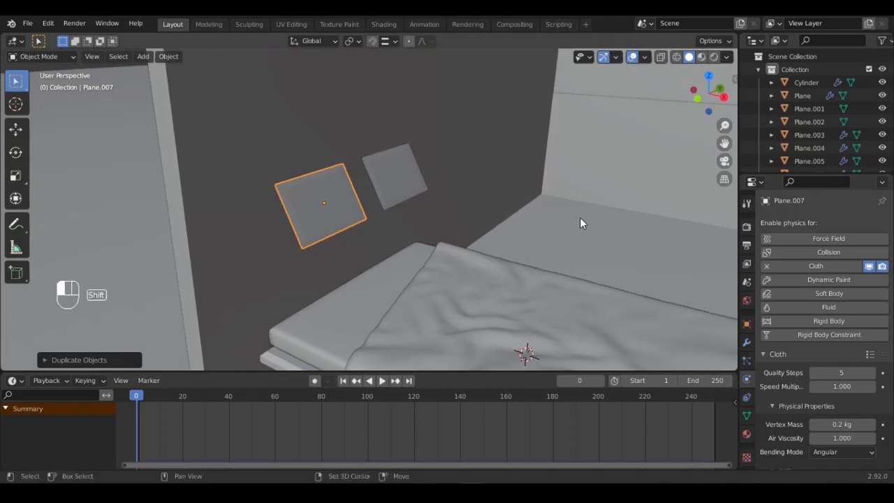
{"action": "left_click", "coordinate": [396, 176], "text": "shift"}
{"action": "key", "text": "space"}
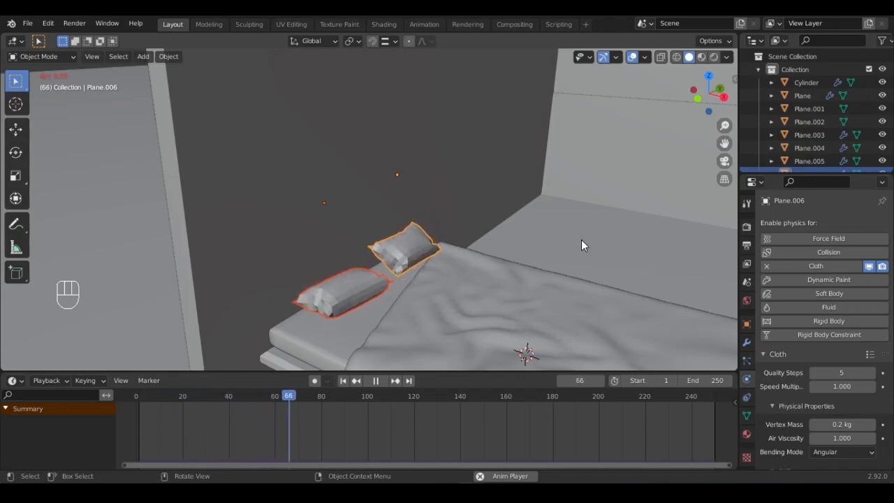
{"action": "key", "text": "space"}
Step: Add a Subdivision Surface modifier to the original pillow at the far side of the bed
{"action": "middle_click_drag", "start_coordinate": [499, 218], "coordinate": [441, 194]}
{"action": "scroll", "coordinate": [453, 244], "scroll_direction": "up", "scroll_amount": 2}
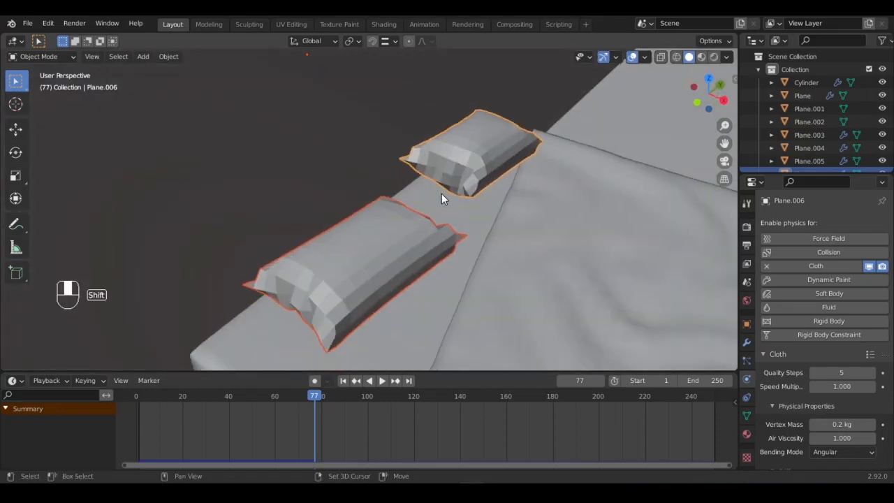
{"action": "left_click", "coordinate": [746, 342]}
{"action": "left_click", "coordinate": [832, 224]}
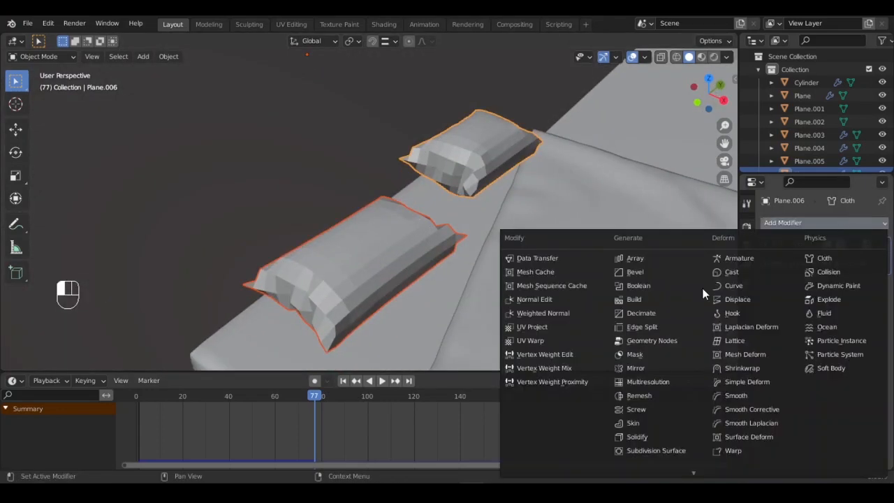
{"action": "left_click", "coordinate": [646, 449]}
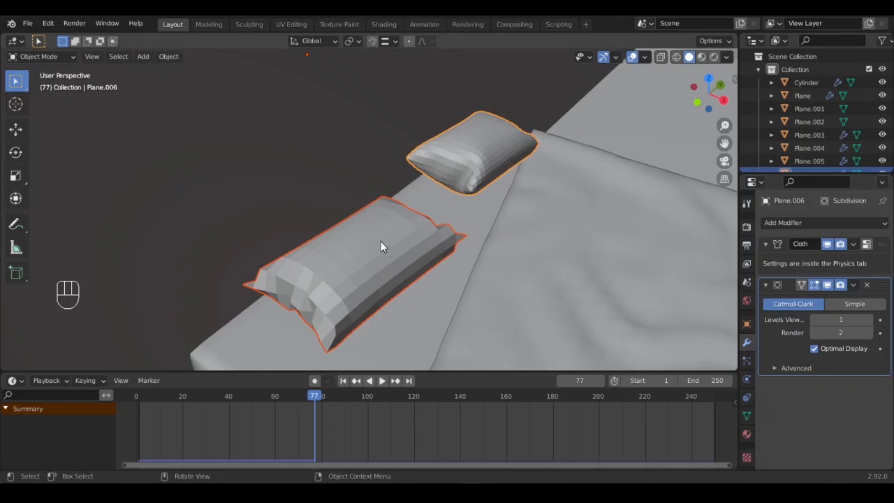
Step: Select the duplicated near pillow on its own and add a Subdivision Surface modifier to it
{"action": "left_click", "coordinate": [420, 252]}
{"action": "left_click", "coordinate": [368, 285]}
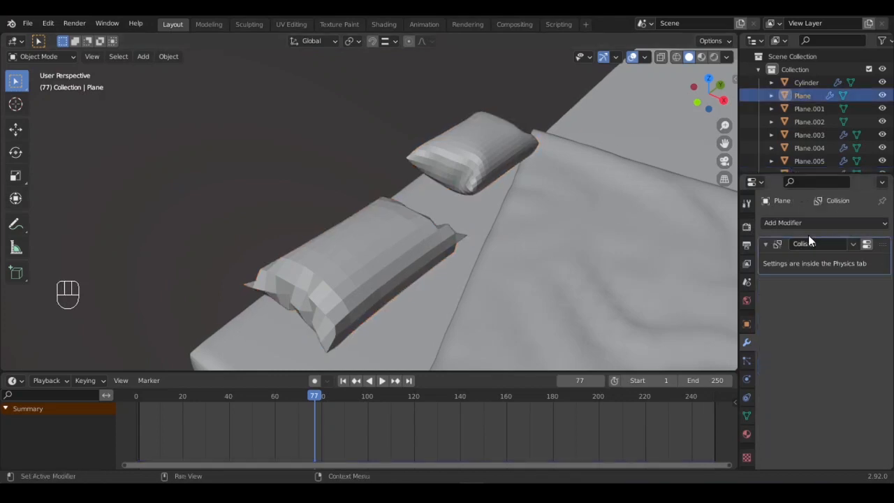
{"action": "left_click", "coordinate": [395, 243]}
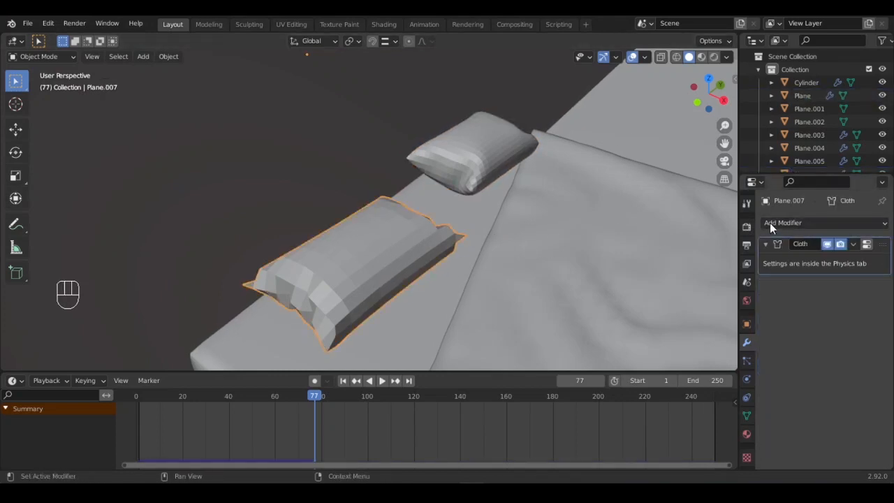
{"action": "left_click", "coordinate": [770, 223]}
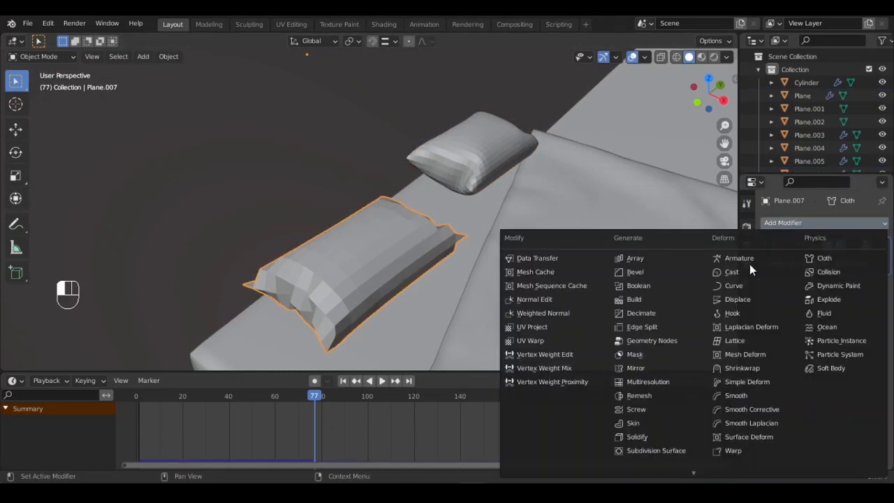
{"action": "left_click", "coordinate": [639, 450]}
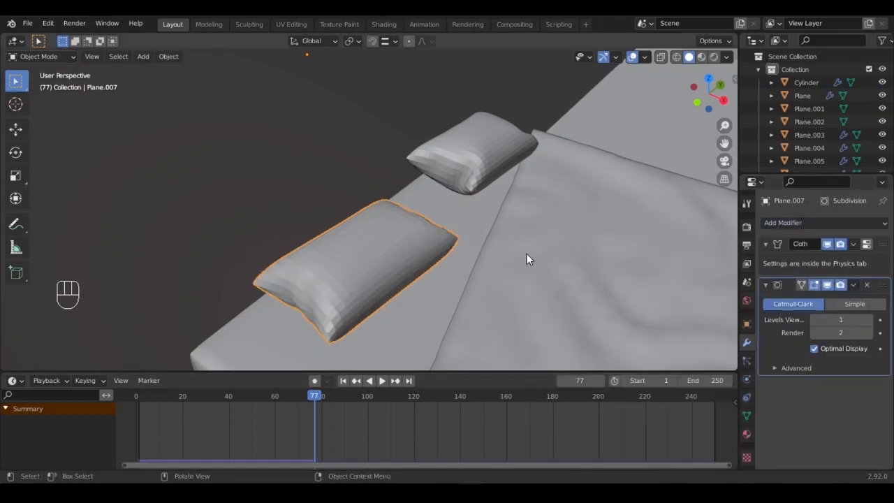
Step: Apply smooth shading to both pillows
{"action": "right_click", "coordinate": [395, 244]}
{"action": "left_click", "coordinate": [361, 239]}
{"action": "left_click", "coordinate": [472, 141]}
{"action": "right_click", "coordinate": [471, 141]}
{"action": "left_click", "coordinate": [475, 145]}
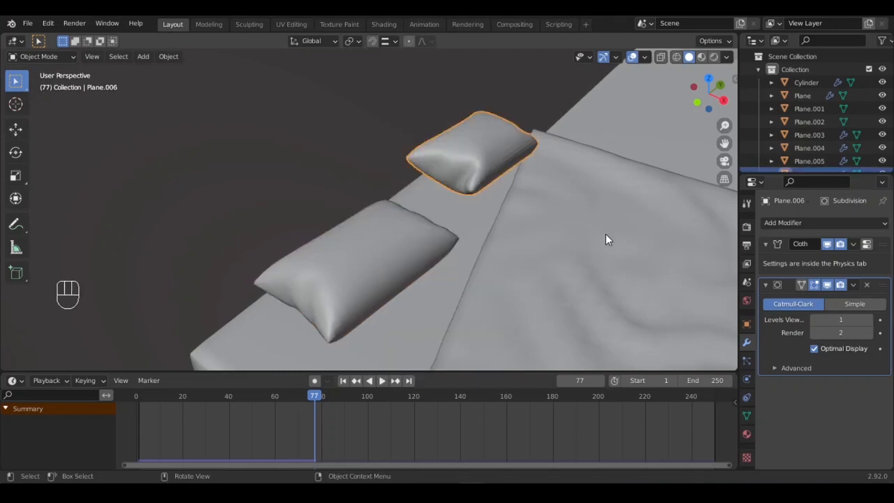
{"action": "scroll", "coordinate": [615, 241], "scroll_direction": "down", "scroll_amount": 7}
{"action": "middle_click_drag", "start_coordinate": [511, 203], "coordinate": [652, 234]}
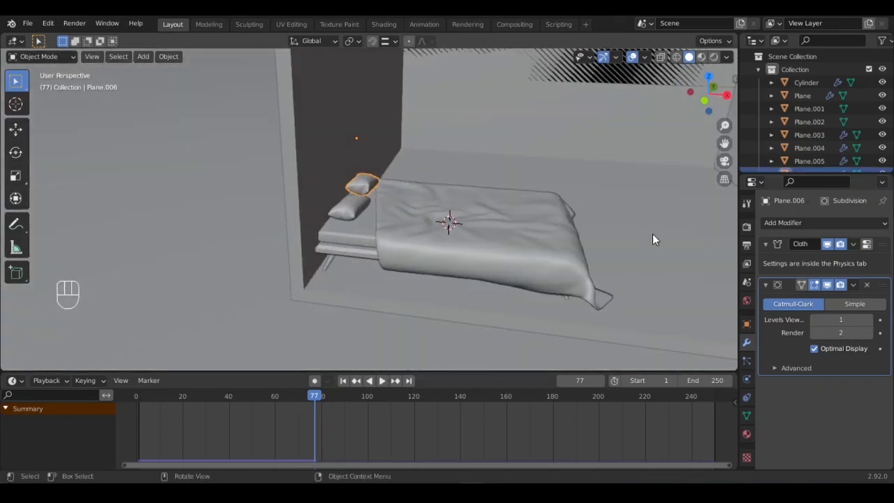
{"action": "left_click", "coordinate": [398, 235]}
{"action": "middle_click_drag", "start_coordinate": [436, 213], "coordinate": [412, 203]}
{"action": "scroll", "coordinate": [330, 210], "scroll_direction": "up", "scroll_amount": 6}
{"action": "left_click", "coordinate": [329, 185]}
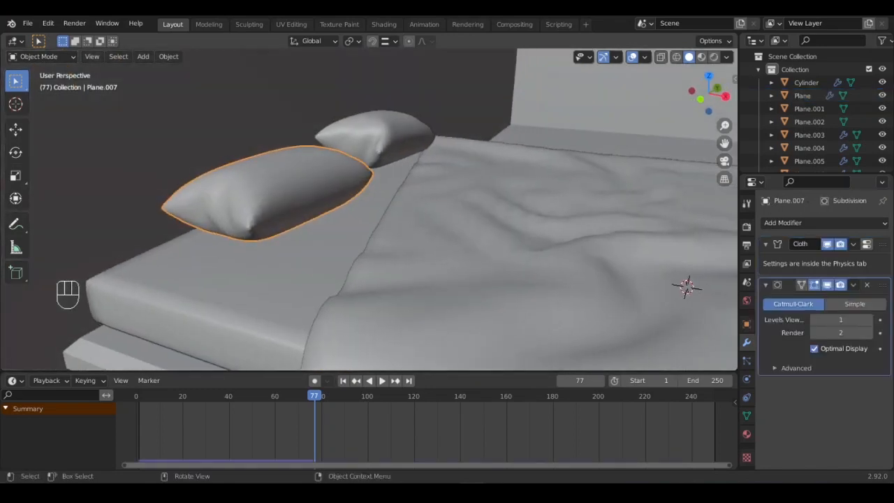
{"action": "key", "text": "s"}
{"action": "key", "text": "z"}
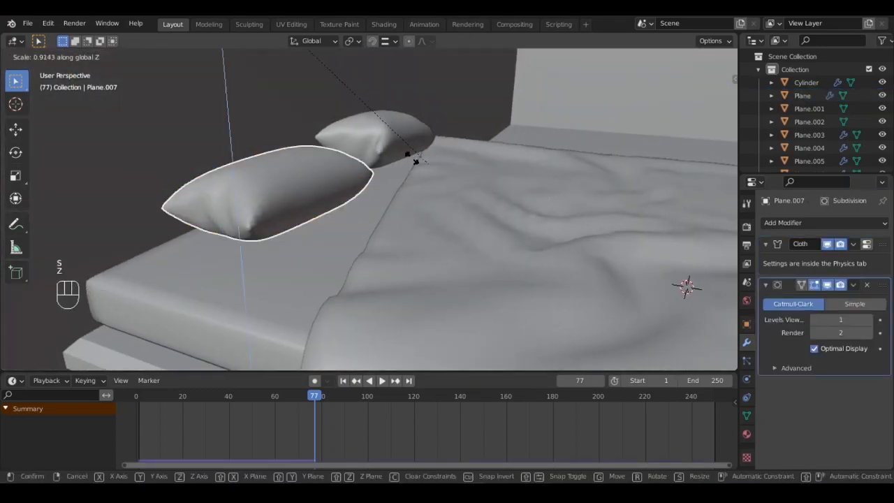
{"action": "right_click", "coordinate": [445, 229]}
{"action": "middle_click_drag", "start_coordinate": [405, 231], "coordinate": [443, 230], "text": "shift"}
{"action": "scroll", "coordinate": [447, 229], "scroll_direction": "down", "scroll_amount": 5}
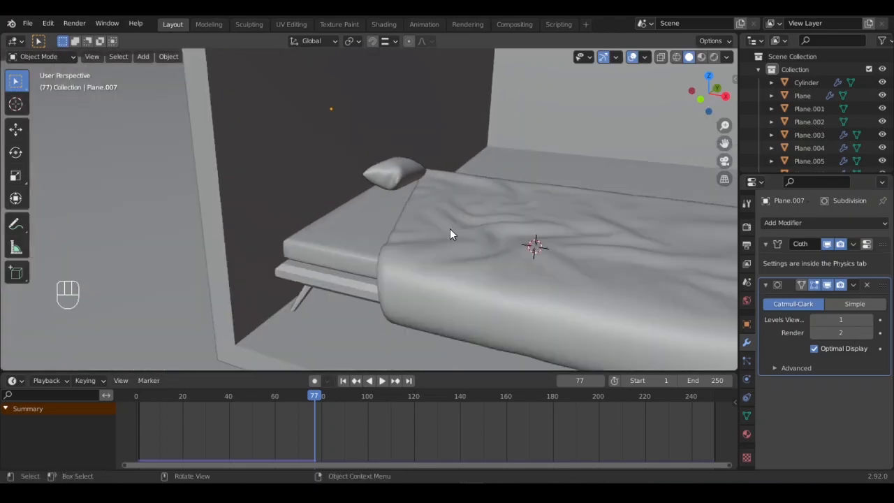
{"action": "key", "text": "ctrl+z"}
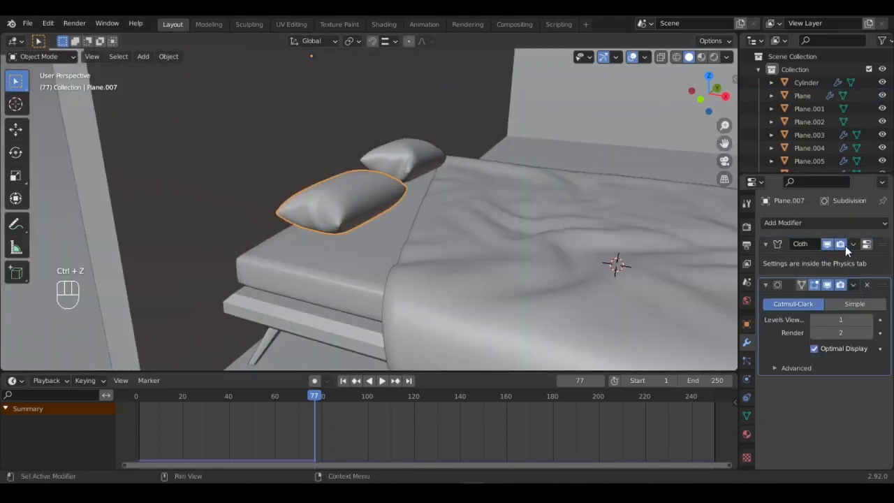
Step: Apply the Cloth modifier on the near pillow and then on the far pillow, keeping their Subdivision modifiers
{"action": "left_click", "coordinate": [853, 244]}
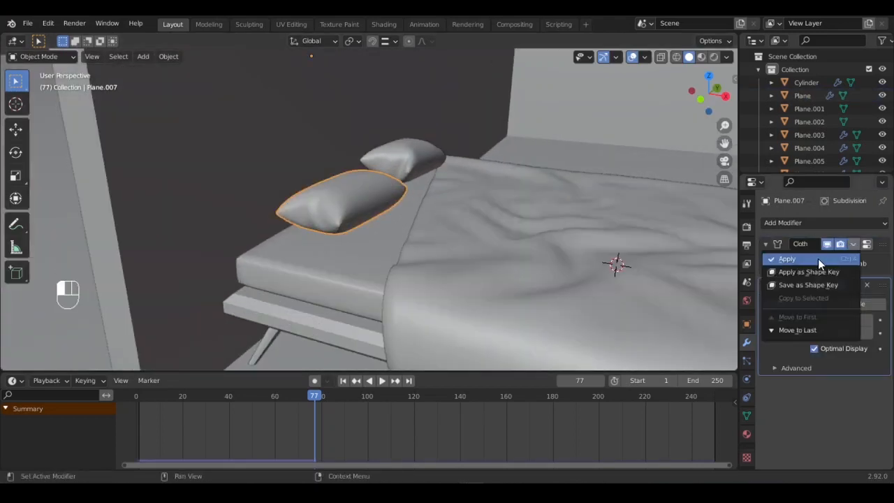
{"action": "left_click", "coordinate": [818, 258]}
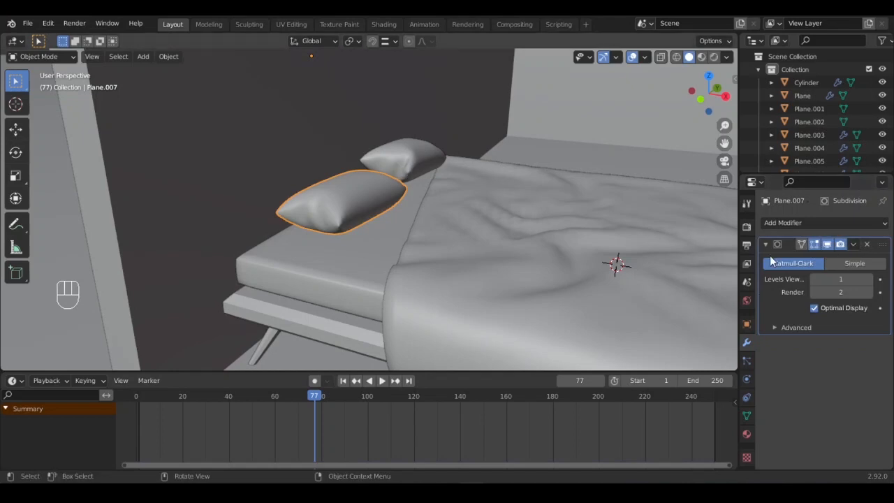
{"action": "left_click", "coordinate": [412, 157]}
{"action": "left_click", "coordinate": [855, 244]}
{"action": "left_click", "coordinate": [821, 259]}
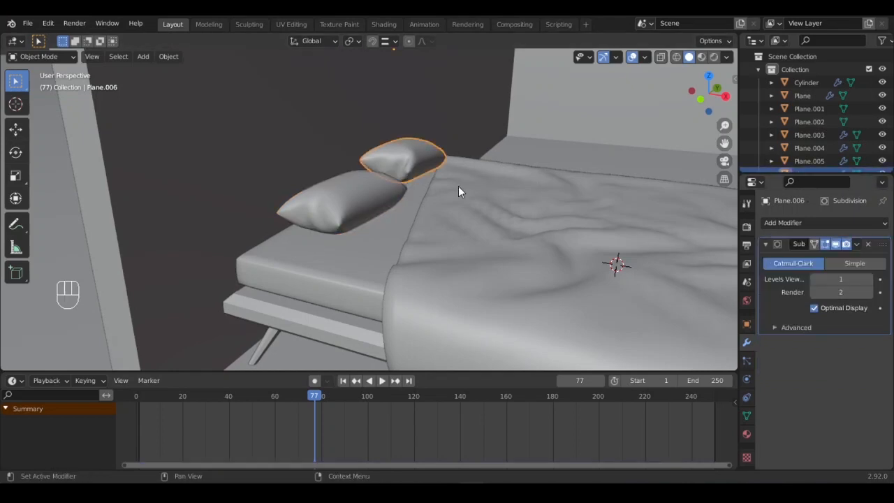
Step: Flatten the near pillow slightly along the Z axis and lower it onto the mattress
{"action": "left_click", "coordinate": [380, 185]}
{"action": "scroll", "coordinate": [362, 194], "scroll_direction": "up", "scroll_amount": 2}
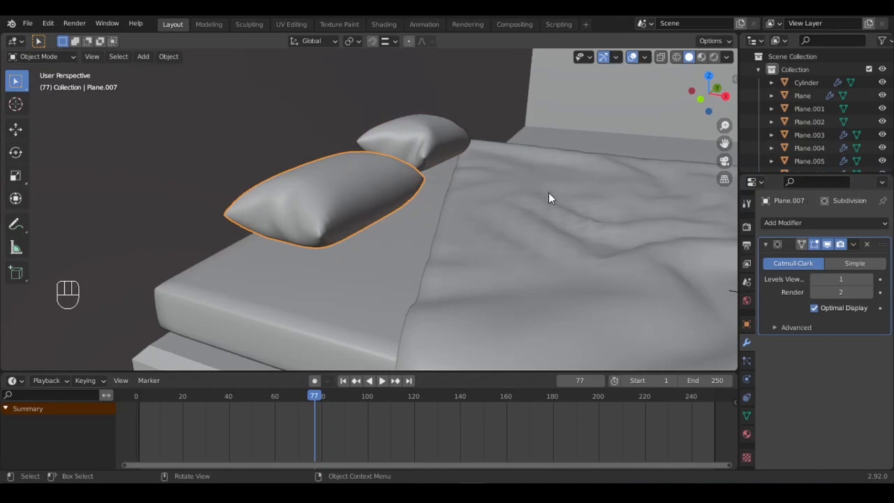
{"action": "key", "text": "s"}
{"action": "key", "text": "z"}
{"action": "left_click", "coordinate": [401, 149]}
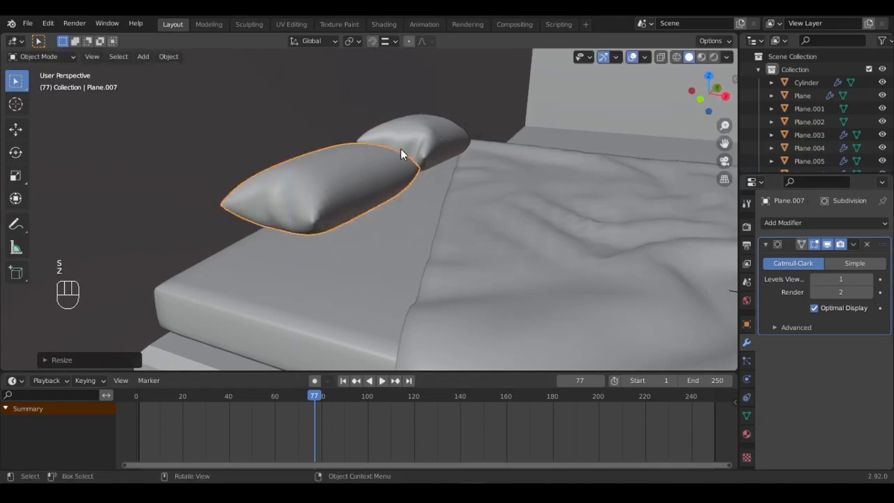
{"action": "key", "text": "g"}
{"action": "key", "text": "z"}
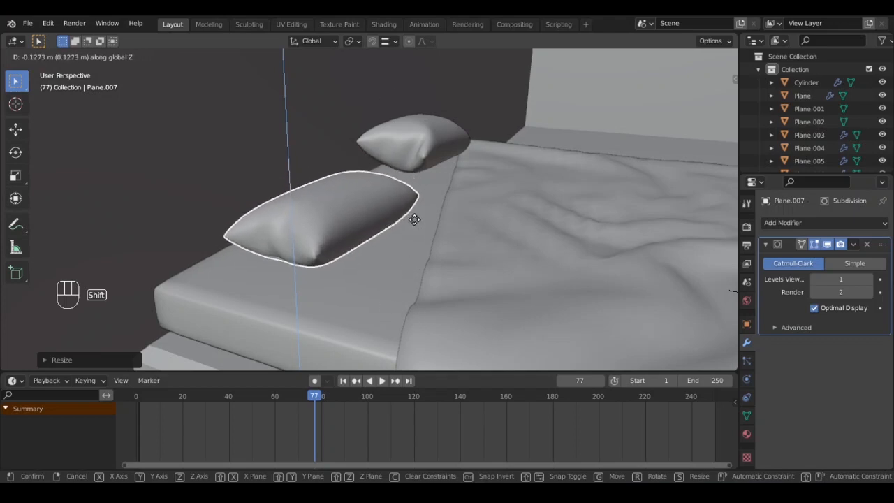
{"action": "left_click", "coordinate": [423, 175]}
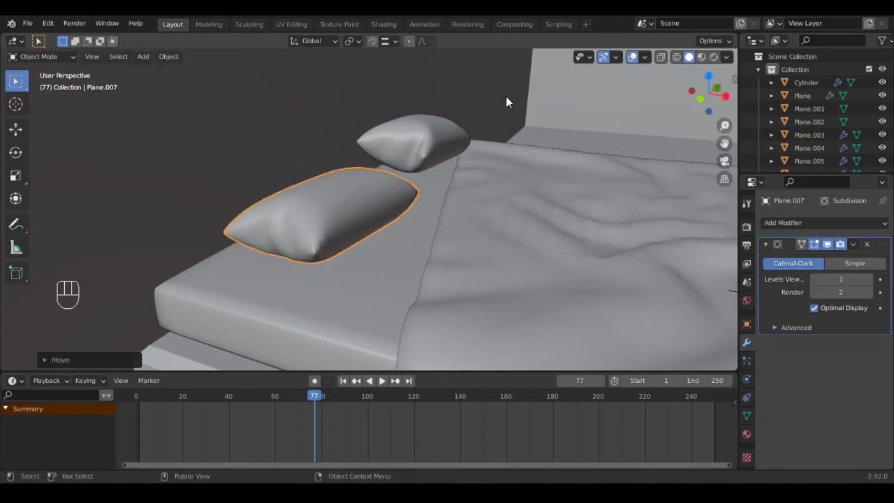
Step: Flatten the far pillow slightly along the Z axis and lower it about 0.14 m onto the mattress
{"action": "left_click", "coordinate": [381, 169]}
{"action": "scroll", "coordinate": [416, 161], "scroll_direction": "up", "scroll_amount": 4}
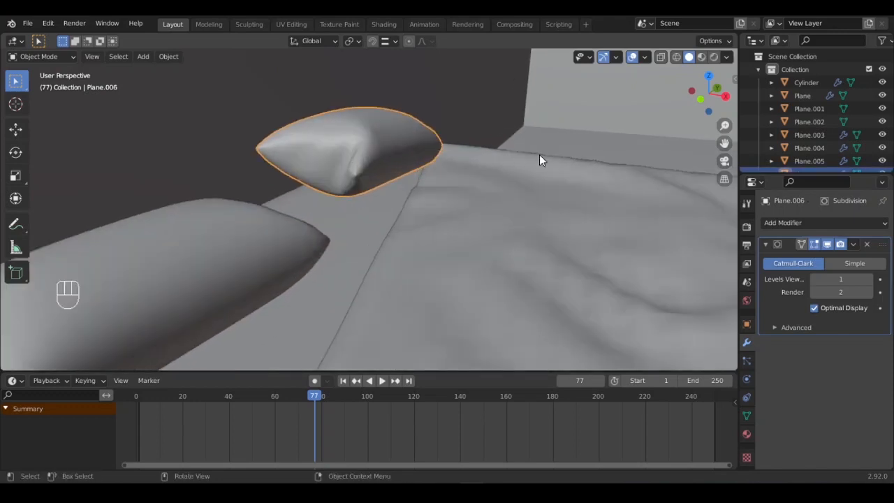
{"action": "key", "text": "s"}
{"action": "key", "text": "z"}
{"action": "left_click", "coordinate": [504, 142]}
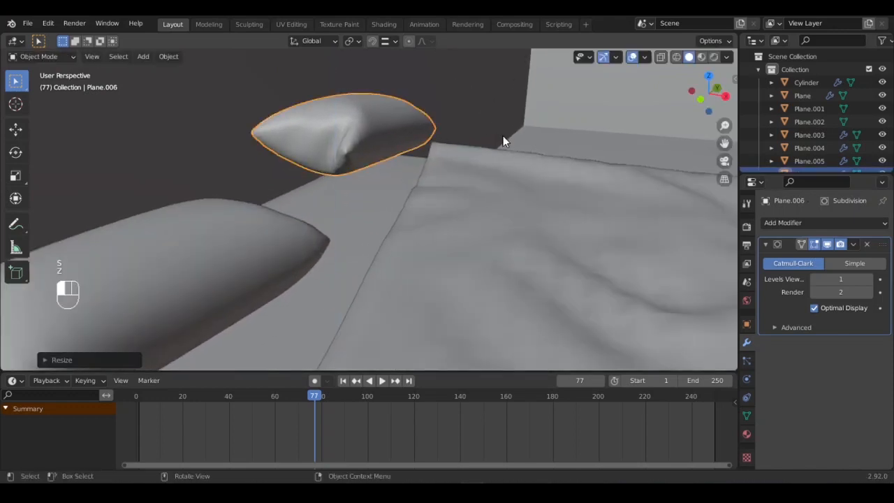
{"action": "key", "text": "g"}
{"action": "key", "text": "z"}
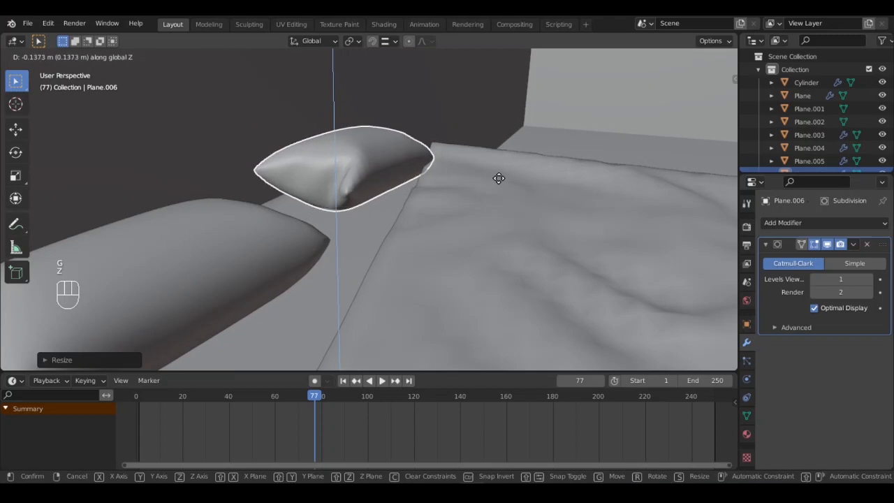
{"action": "left_click", "coordinate": [498, 176]}
Step: Select the floor face of the room mesh and snap the 3D cursor to it
{"action": "middle_click_drag", "start_coordinate": [498, 175], "coordinate": [371, 253]}
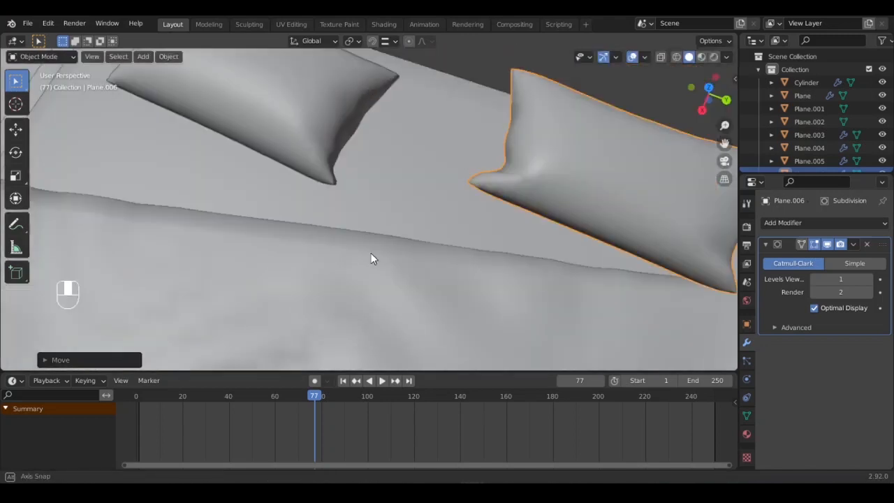
{"action": "scroll", "coordinate": [371, 253], "scroll_direction": "down", "scroll_amount": 7}
{"action": "middle_click_drag", "start_coordinate": [483, 184], "coordinate": [490, 151]}
{"action": "scroll", "coordinate": [538, 183], "scroll_direction": "down", "scroll_amount": 5}
{"action": "left_click", "coordinate": [433, 176]}
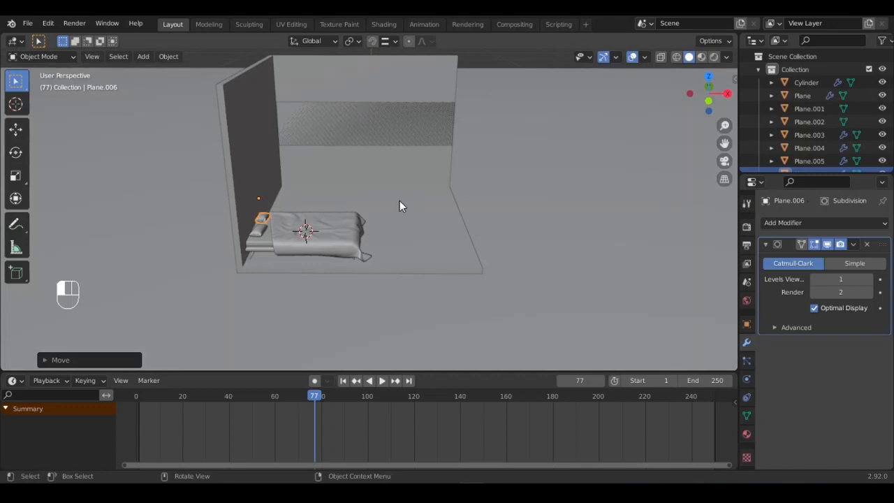
{"action": "scroll", "coordinate": [400, 200], "scroll_direction": "up", "scroll_amount": 3}
{"action": "middle_click_drag", "start_coordinate": [405, 192], "coordinate": [383, 209], "text": "shift"}
{"action": "middle_click_drag", "start_coordinate": [363, 217], "coordinate": [355, 250]}
{"action": "scroll", "coordinate": [343, 227], "scroll_direction": "down", "scroll_amount": 3}
{"action": "key", "text": "KP_7"}
{"action": "scroll", "coordinate": [397, 211], "scroll_direction": "up", "scroll_amount": 5}
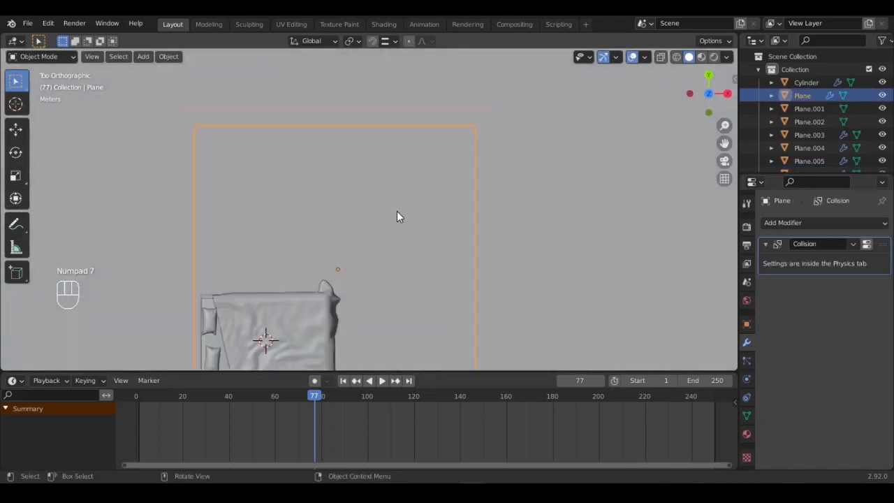
{"action": "key", "text": "Tab"}
{"action": "scroll", "coordinate": [394, 214], "scroll_direction": "down", "scroll_amount": 3}
{"action": "middle_click_drag", "start_coordinate": [362, 224], "coordinate": [331, 230]}
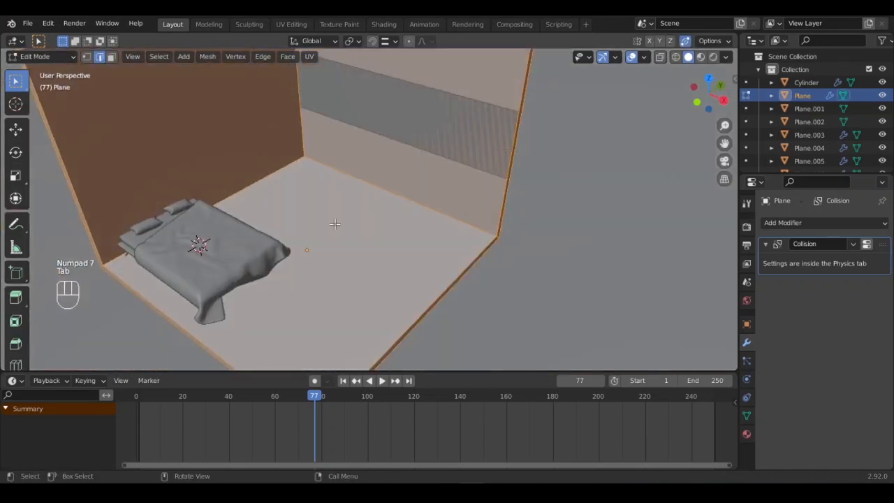
{"action": "left_click", "coordinate": [331, 229]}
{"action": "left_click", "coordinate": [332, 231]}
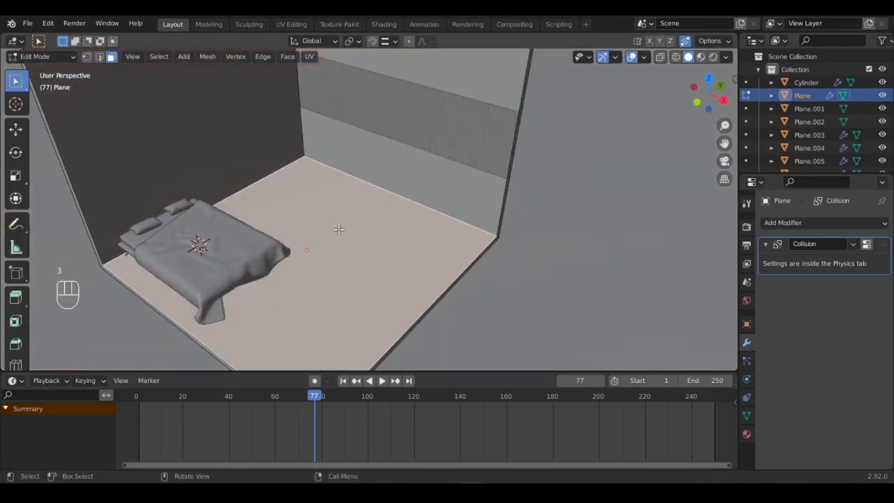
{"action": "key", "text": "shift+s"}
{"action": "left_click", "coordinate": [336, 335]}
{"action": "key", "text": "Tab"}
Step: Add a mesh plane at the 3D cursor in the middle of the floor
{"action": "middle_click_drag", "start_coordinate": [366, 248], "coordinate": [315, 229]}
{"action": "key", "text": "shift+a"}
{"action": "mouse_move", "coordinate": [312, 217]}
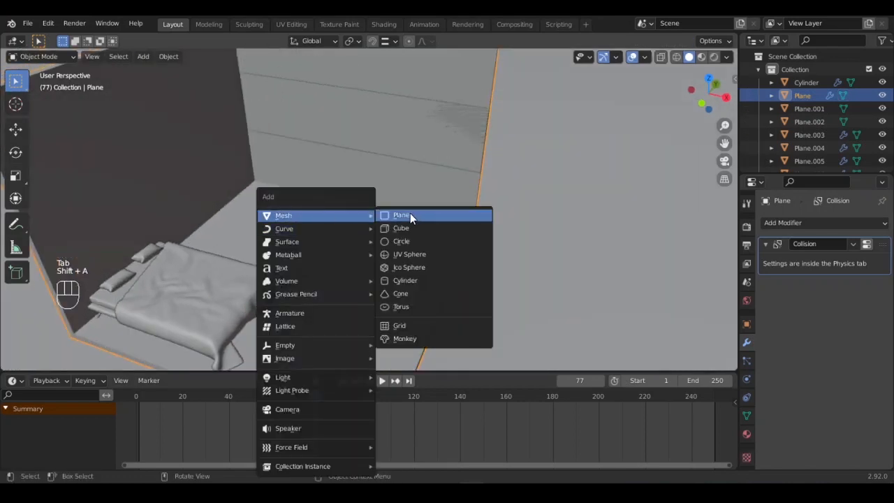
{"action": "left_click", "coordinate": [413, 213]}
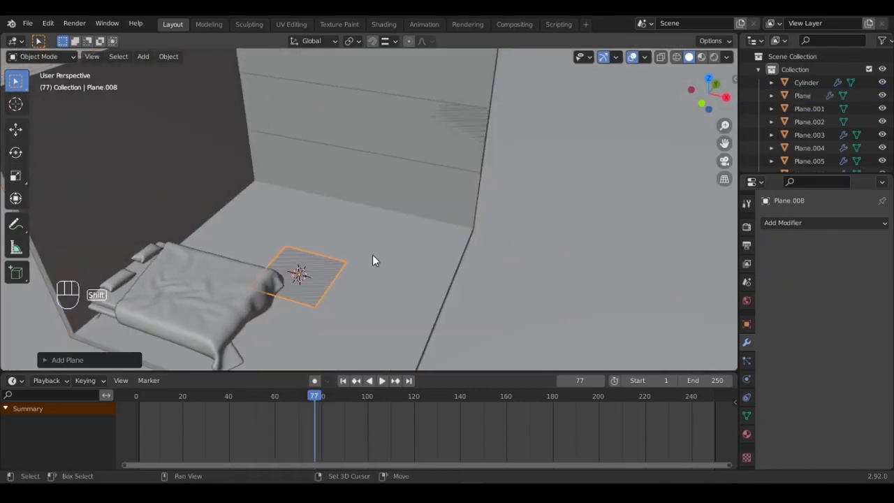
Step: Move the new plane along Y and then X into the floor corner opposite the bed's headboard wall
{"action": "middle_click_drag", "start_coordinate": [373, 261], "coordinate": [379, 278]}
{"action": "key", "text": "KP_7"}
{"action": "key", "text": "g"}
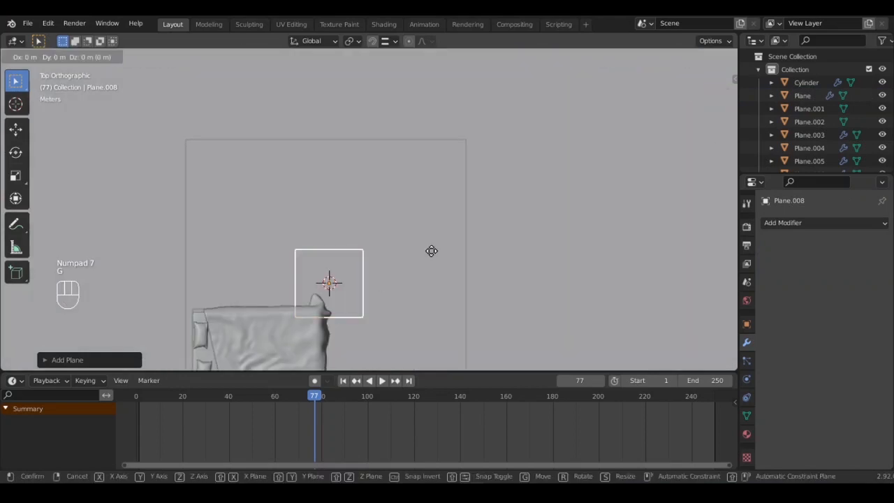
{"action": "key", "text": "y"}
{"action": "left_click", "coordinate": [408, 149]}
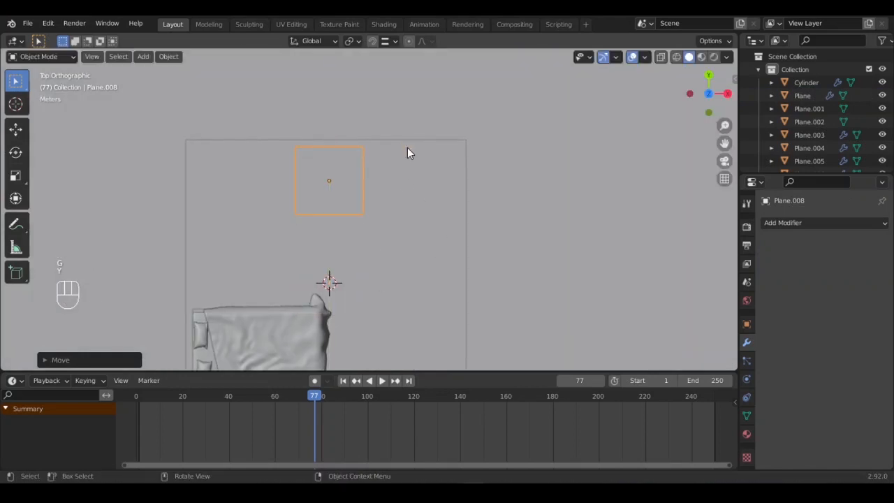
{"action": "key", "text": "g"}
{"action": "key", "text": "x"}
{"action": "left_click", "coordinate": [454, 183]}
{"action": "middle_click_drag", "start_coordinate": [388, 206], "coordinate": [347, 218], "text": "shift"}
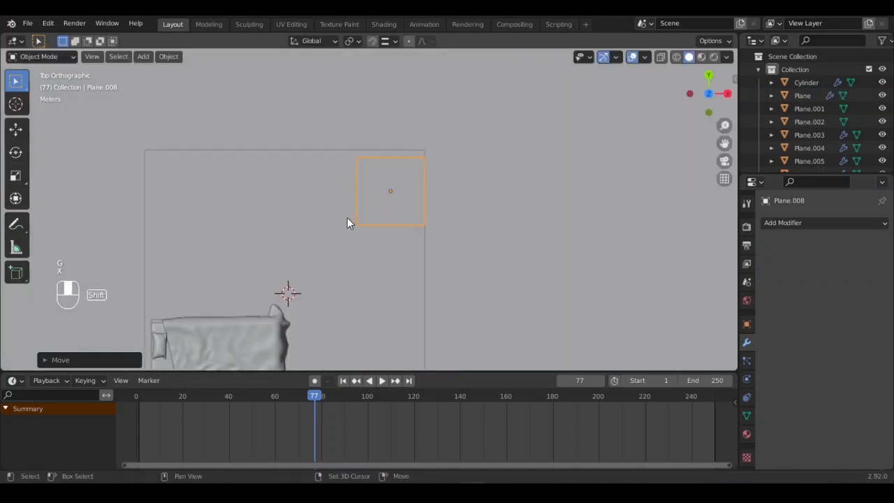
Step: Extrude the plane's edge nearest the bed's side by -2.5 m along the Y axis
{"action": "middle_click_drag", "start_coordinate": [391, 238], "coordinate": [355, 196]}
{"action": "scroll", "coordinate": [393, 214], "scroll_direction": "up", "scroll_amount": 3}
{"action": "key", "text": "Tab"}
{"action": "scroll", "coordinate": [355, 195], "scroll_direction": "down", "scroll_amount": 2}
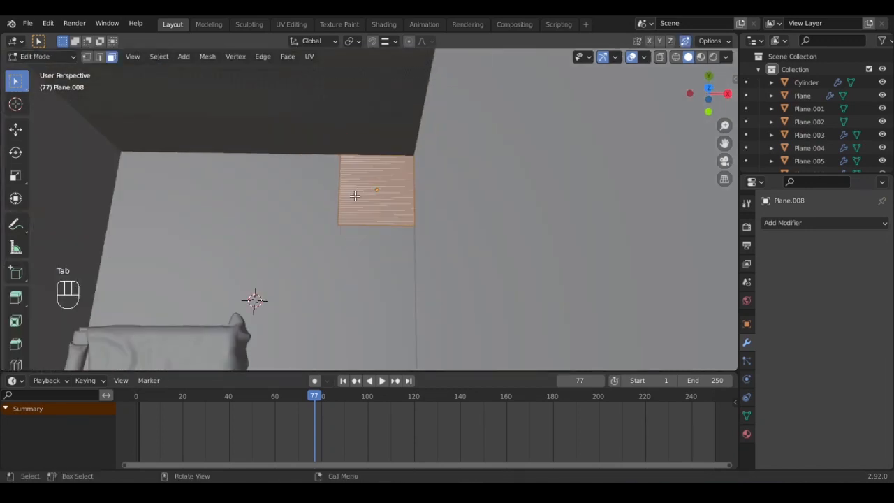
{"action": "left_click", "coordinate": [368, 242]}
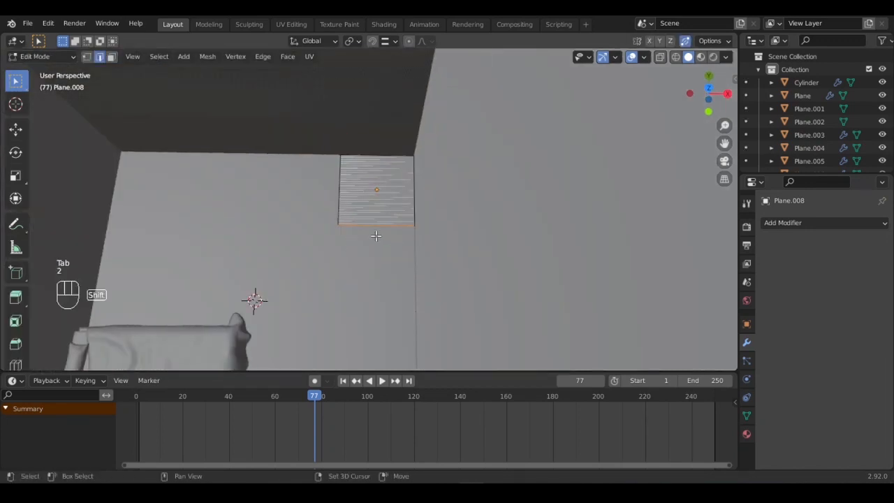
{"action": "middle_click_drag", "start_coordinate": [370, 236], "coordinate": [378, 255]}
{"action": "key", "text": "x"}
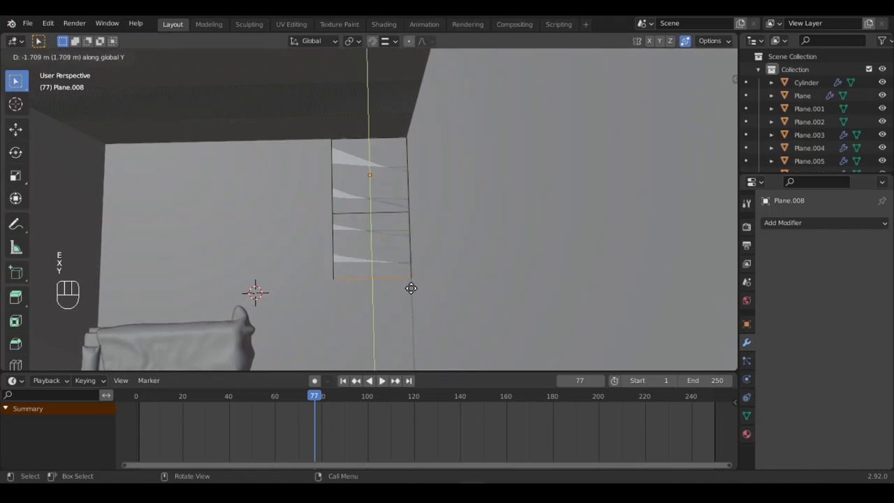
{"action": "key", "text": "KP_2"}
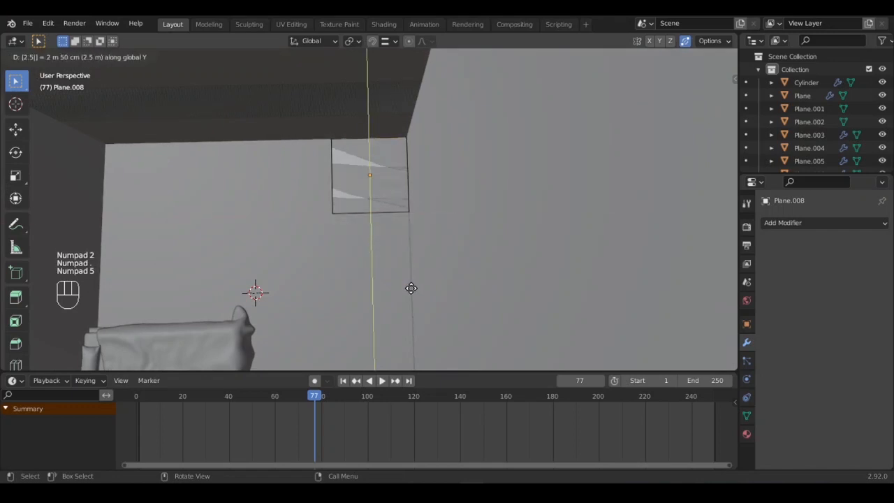
{"action": "key", "text": "KP_Subtract"}
{"action": "key", "text": "Return"}
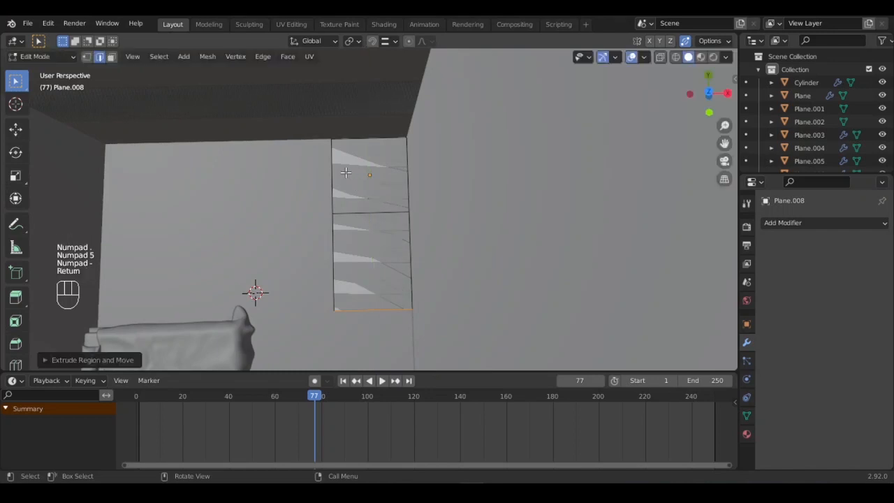
Step: Extrude the original square's edge facing the headboard wall by -4 m along X to form an L shape
{"action": "left_click", "coordinate": [323, 174]}
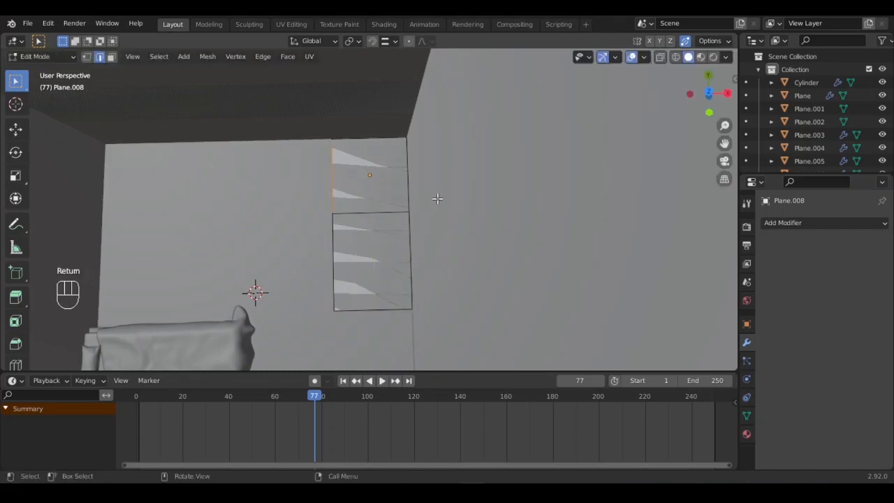
{"action": "key", "text": "e"}
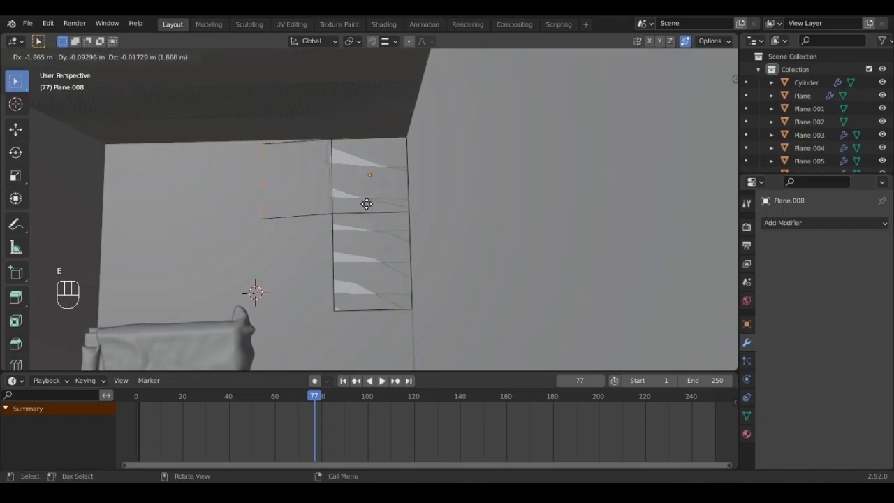
{"action": "key", "text": "y"}
{"action": "key", "text": "x"}
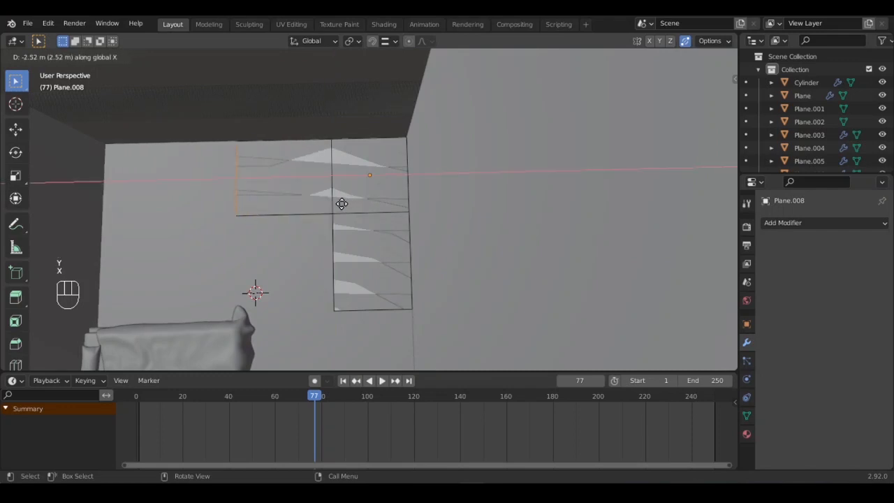
{"action": "key", "text": "4"}
{"action": "key", "text": "KP_Subtract"}
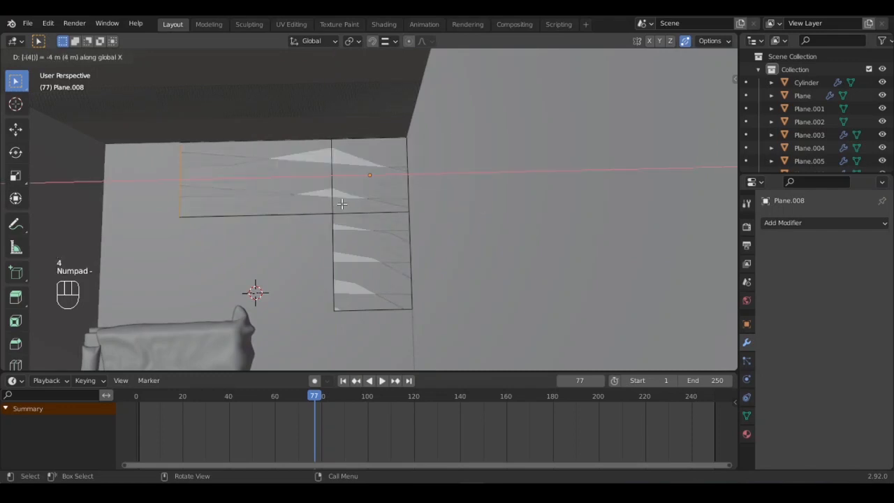
{"action": "key", "text": "Return"}
{"action": "key", "text": "Tab"}
Step: Raise the L-shaped plane above the floor along the Z axis
{"action": "middle_click_drag", "start_coordinate": [311, 206], "coordinate": [340, 173]}
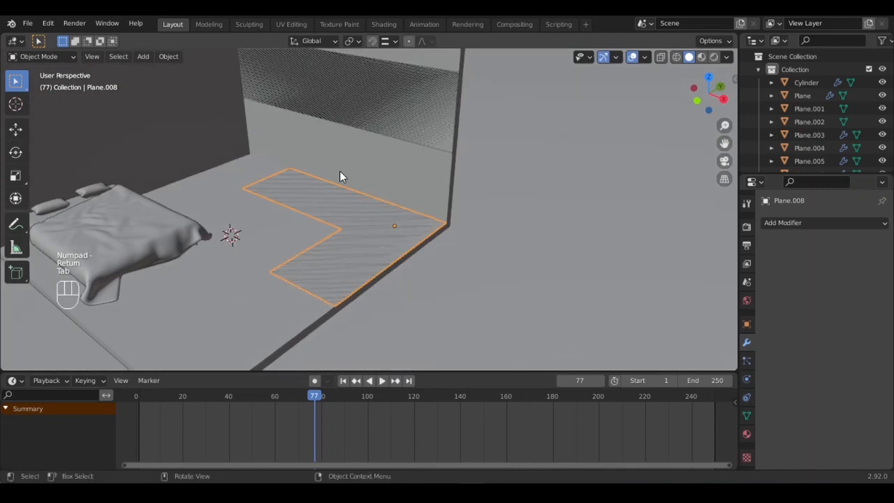
{"action": "key", "text": "g"}
{"action": "key", "text": "z"}
{"action": "left_click", "coordinate": [349, 143]}
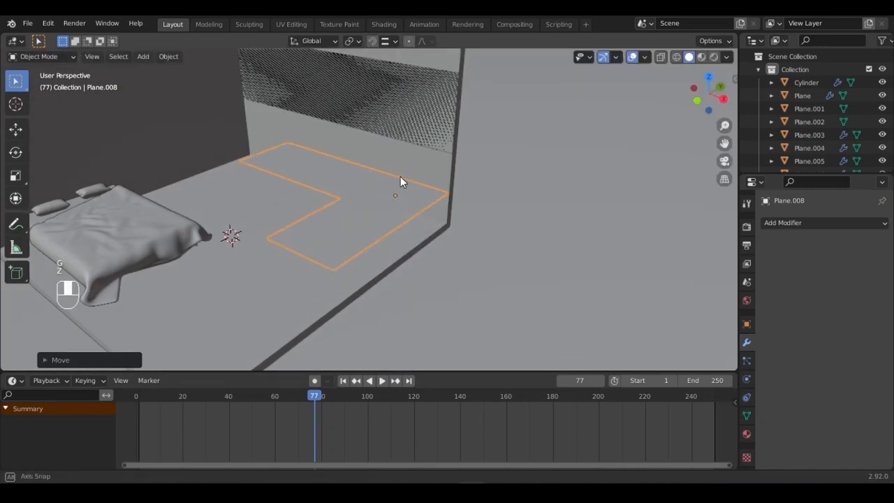
Step: Scale the L-shaped plane uniformly to 0.6
{"action": "key", "text": "s"}
{"action": "key", "text": "KP_0"}
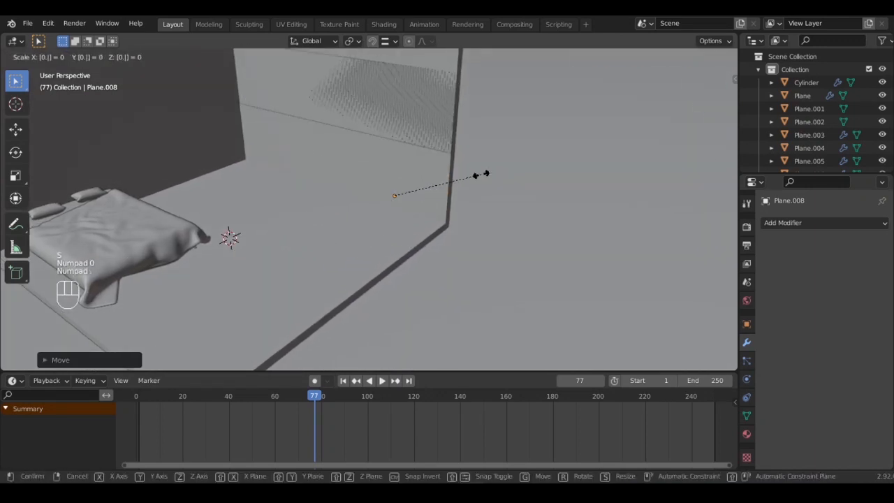
{"action": "key", "text": "KP_Decimal"}
{"action": "key", "text": "KP_6"}
{"action": "key", "text": "Return"}
Step: Move the scaled L-shaped plane along Y and then X so it fits into the room's corner
{"action": "middle_click_drag", "start_coordinate": [412, 185], "coordinate": [392, 263]}
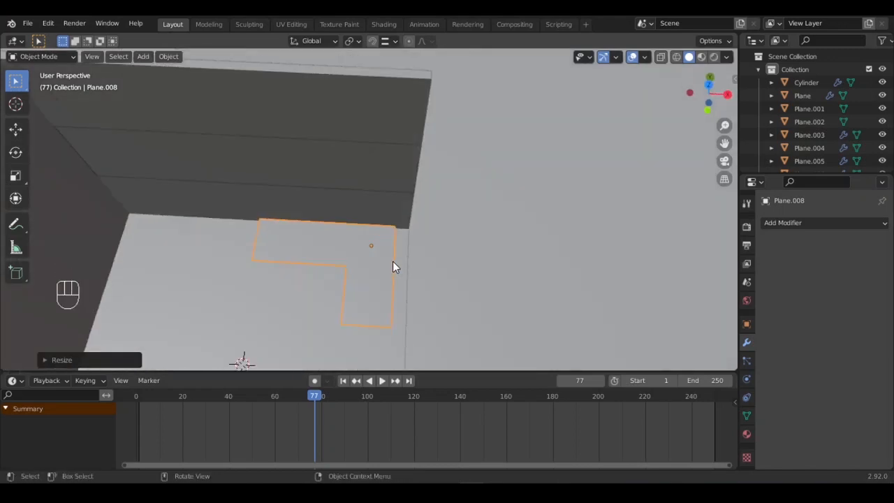
{"action": "key", "text": "KP_7"}
{"action": "scroll", "coordinate": [384, 247], "scroll_direction": "up", "scroll_amount": 2}
{"action": "key", "text": "g"}
{"action": "key", "text": "y"}
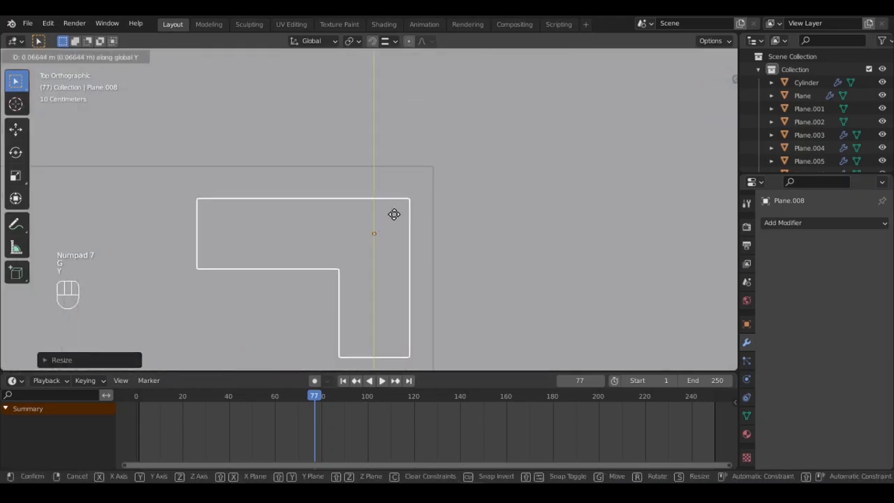
{"action": "left_click", "coordinate": [412, 181]}
{"action": "key", "text": "g"}
{"action": "key", "text": "x"}
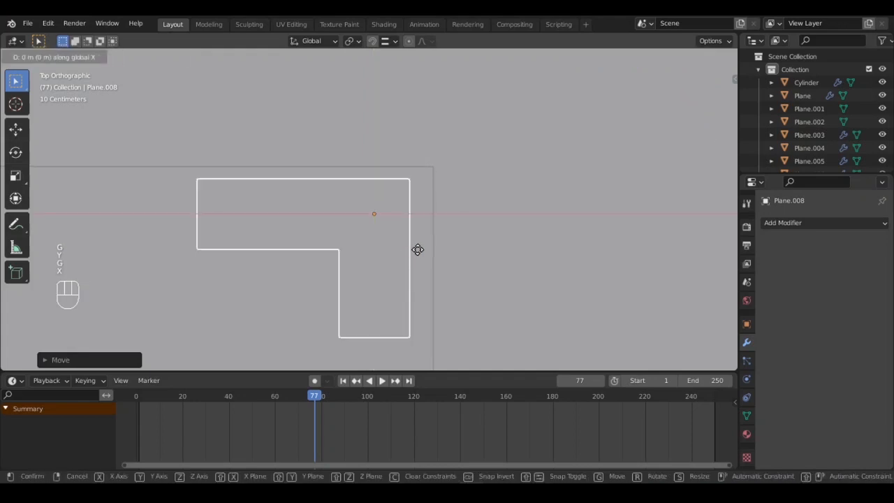
{"action": "left_click", "coordinate": [426, 248]}
Step: Bevel the L-shaped plane's inner corner vertex about 0.46 m wide with 4 segments
{"action": "middle_click_drag", "start_coordinate": [371, 202], "coordinate": [438, 232]}
{"action": "key", "text": "Tab"}
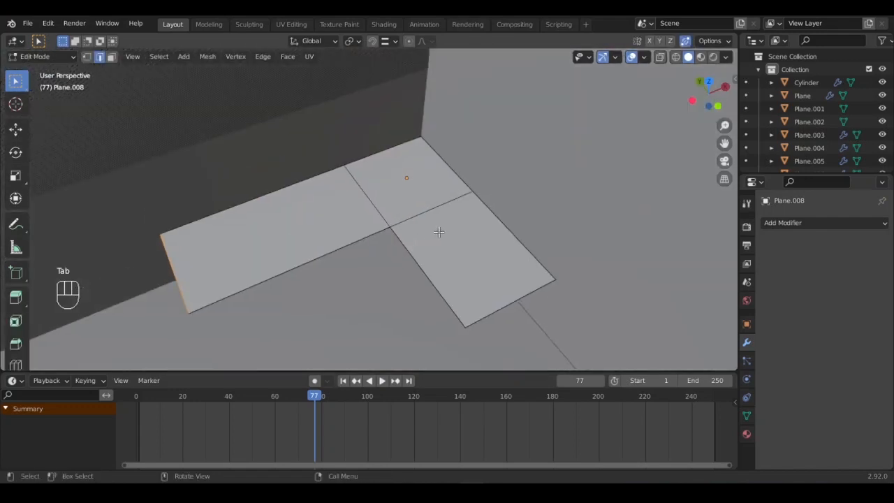
{"action": "left_click_drag", "start_coordinate": [404, 219], "coordinate": [399, 235]}
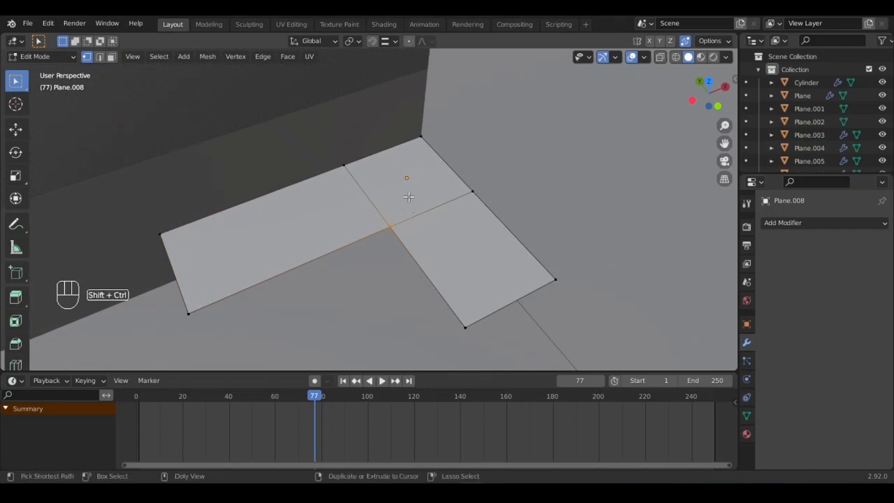
{"action": "key", "text": "ctrl+shift+b"}
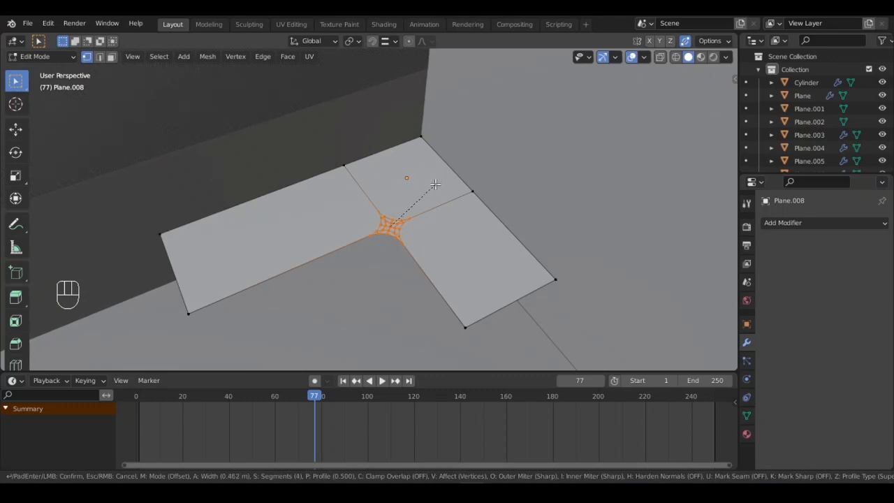
{"action": "left_click", "coordinate": [436, 183]}
Step: Extrude the entire L-shaped plane about 0.075 m downward along Z to give the tabletop thickness
{"action": "key", "text": "Tab"}
{"action": "middle_click_drag", "start_coordinate": [451, 207], "coordinate": [454, 170]}
{"action": "key", "text": "Tab"}
{"action": "key", "text": "a"}
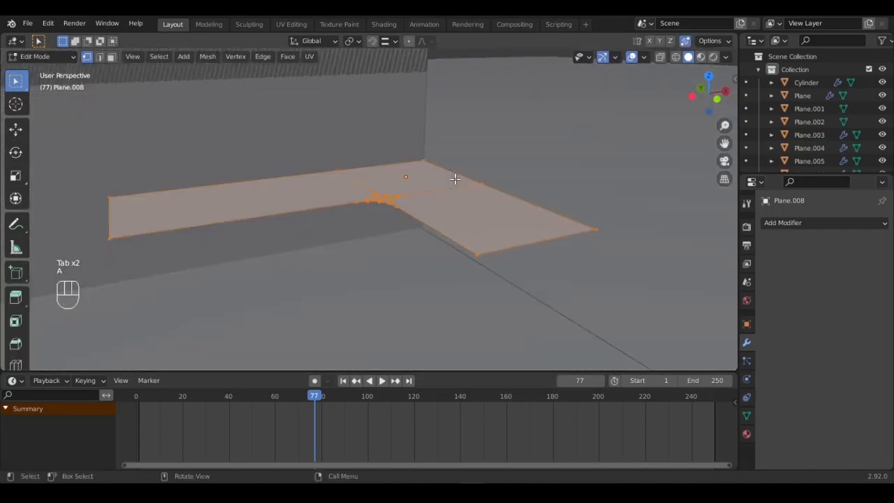
{"action": "key", "text": "e"}
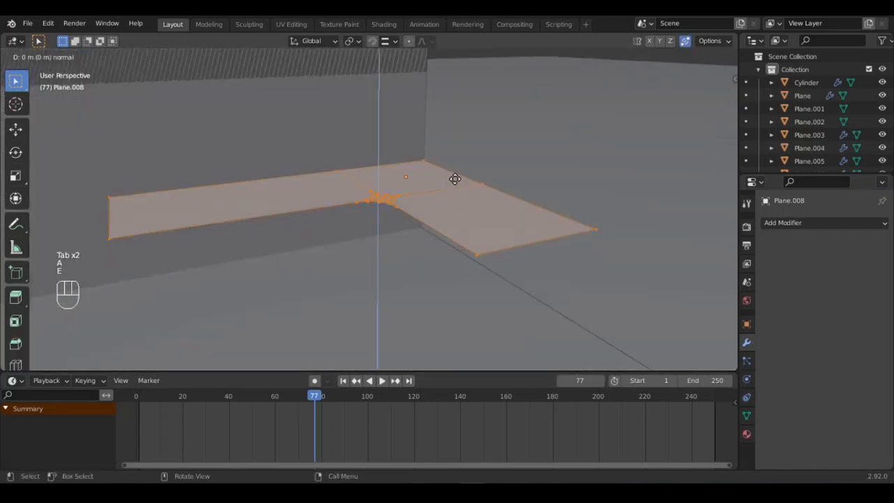
{"action": "key", "text": "z"}
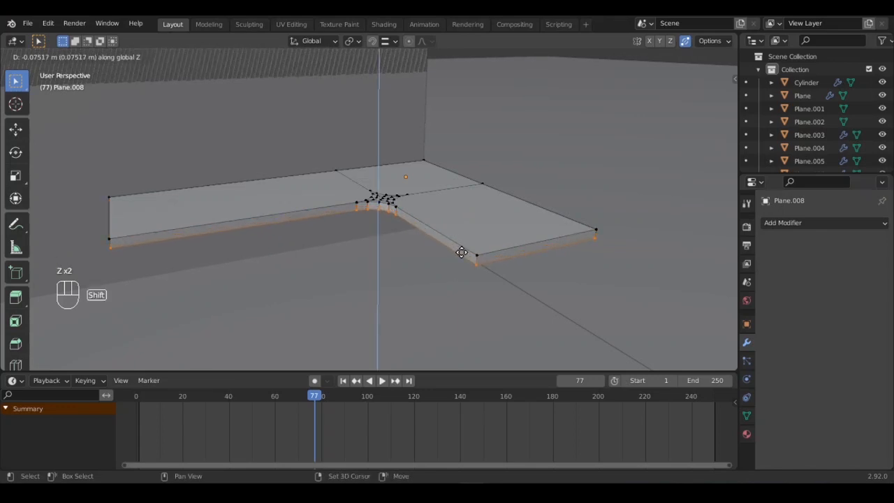
{"action": "left_click", "coordinate": [462, 251]}
{"action": "key", "text": "Tab"}
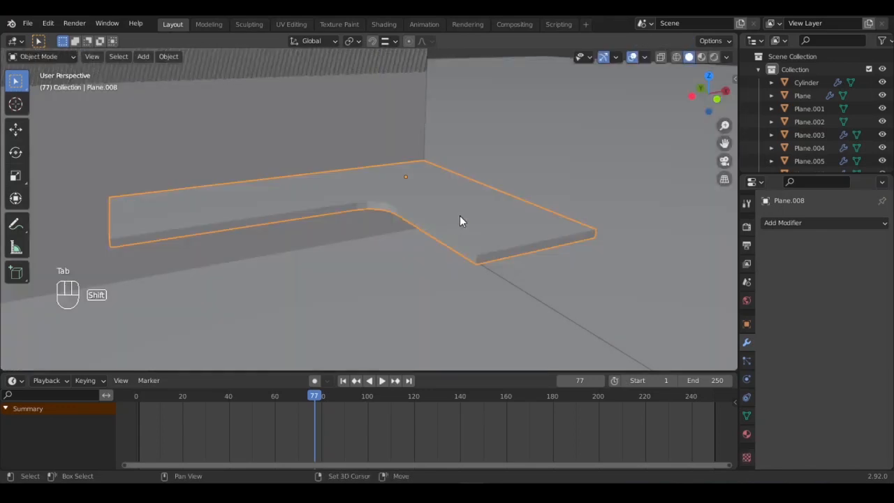
Step: Add a Bevel modifier to the tabletop with an amount of 0.02 m and 3 segments
{"action": "scroll", "coordinate": [423, 229], "scroll_direction": "up", "scroll_amount": 4}
{"action": "left_click", "coordinate": [825, 224]}
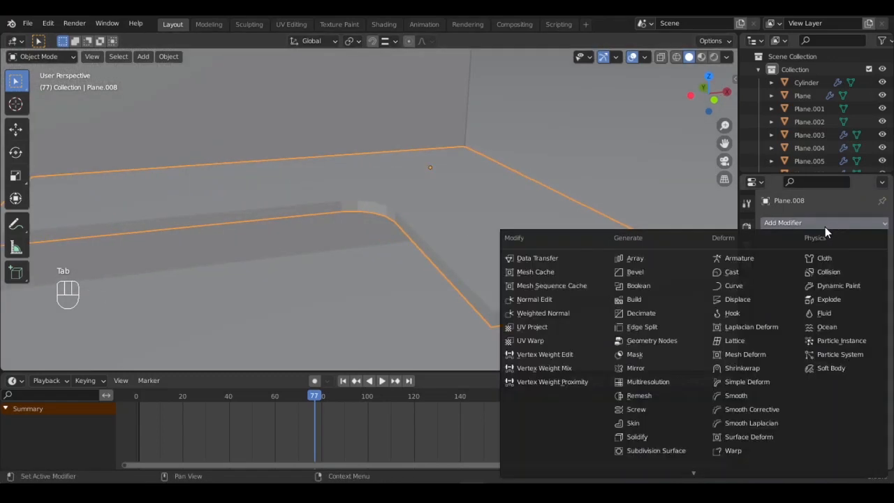
{"action": "left_click", "coordinate": [650, 271]}
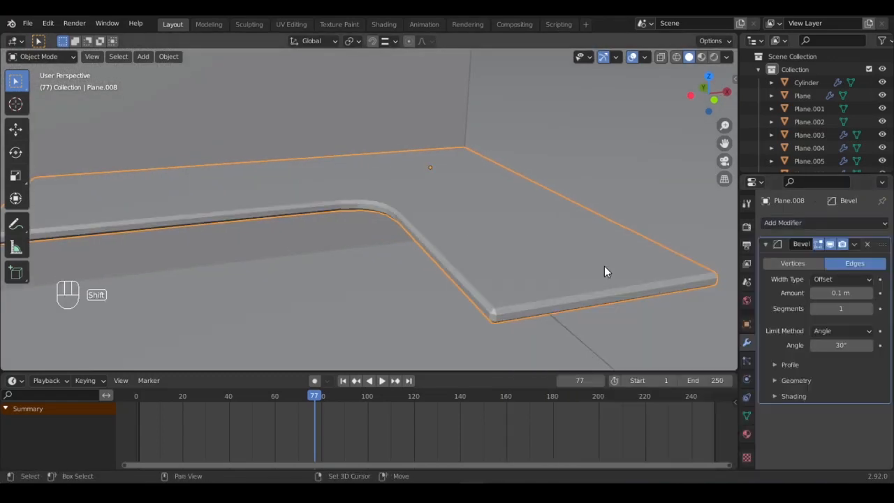
{"action": "middle_click_drag", "start_coordinate": [605, 266], "coordinate": [576, 254], "text": "shift"}
{"action": "left_click", "coordinate": [815, 291]}
{"action": "left_click", "coordinate": [815, 291]}
{"action": "left_click", "coordinate": [815, 291]}
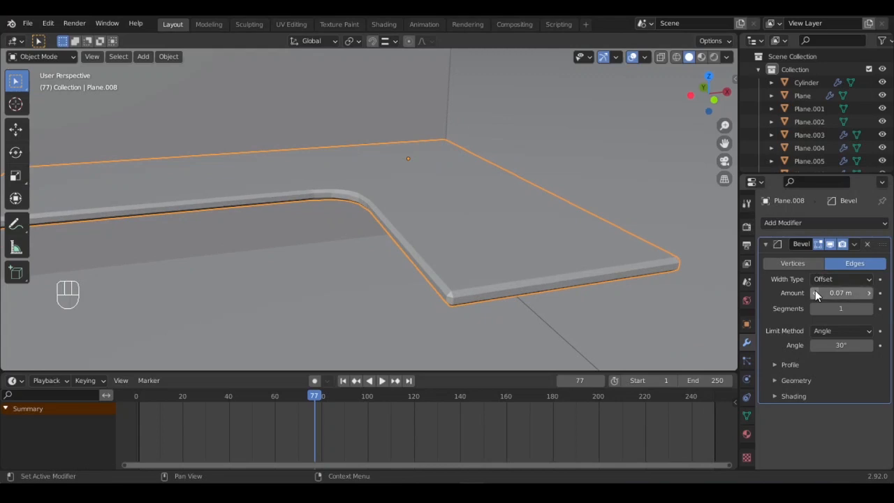
{"action": "left_click", "coordinate": [815, 291]}
{"action": "left_click", "coordinate": [815, 290]}
{"action": "left_click", "coordinate": [815, 291]}
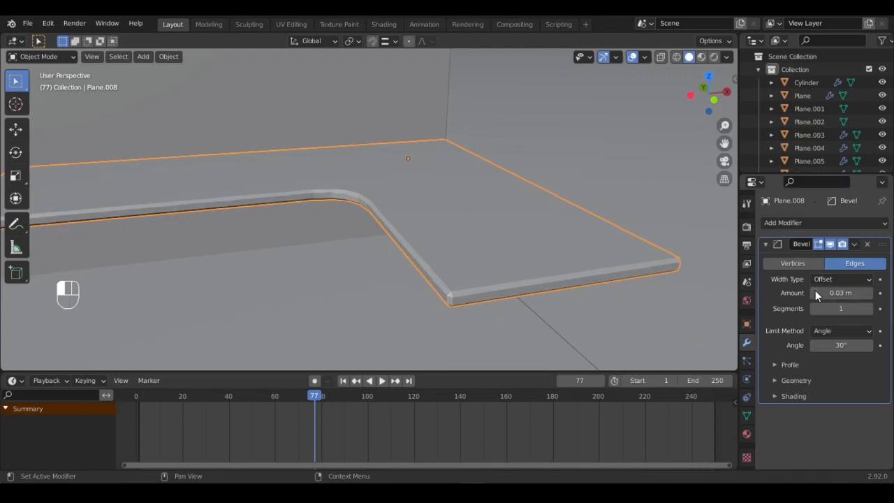
{"action": "left_click", "coordinate": [816, 290]}
{"action": "left_click", "coordinate": [815, 291]}
{"action": "left_click", "coordinate": [870, 309]}
{"action": "left_click", "coordinate": [870, 309]}
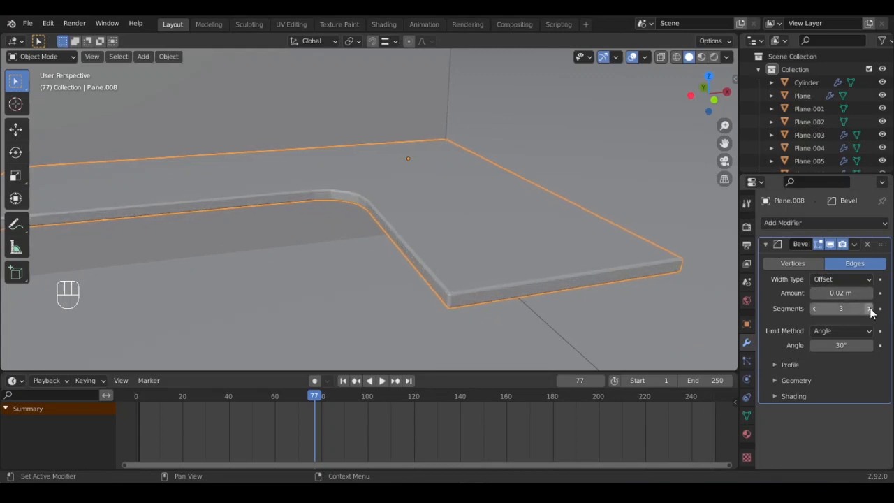
Step: Apply smooth shading to the L-shaped tabletop
{"action": "right_click", "coordinate": [427, 210]}
{"action": "left_click", "coordinate": [397, 209]}
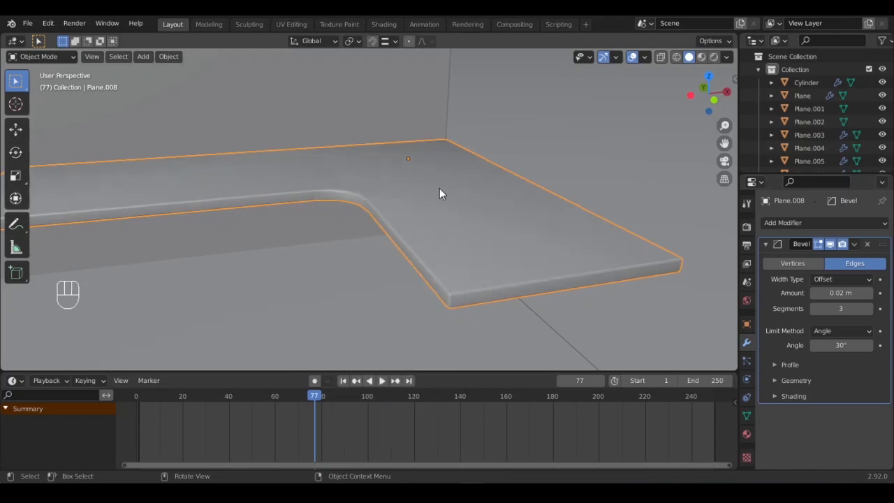
{"action": "key", "text": "q"}
{"action": "left_click", "coordinate": [371, 208]}
{"action": "middle_click_drag", "start_coordinate": [369, 195], "coordinate": [468, 200]}
{"action": "scroll", "coordinate": [482, 191], "scroll_direction": "down", "scroll_amount": 8}
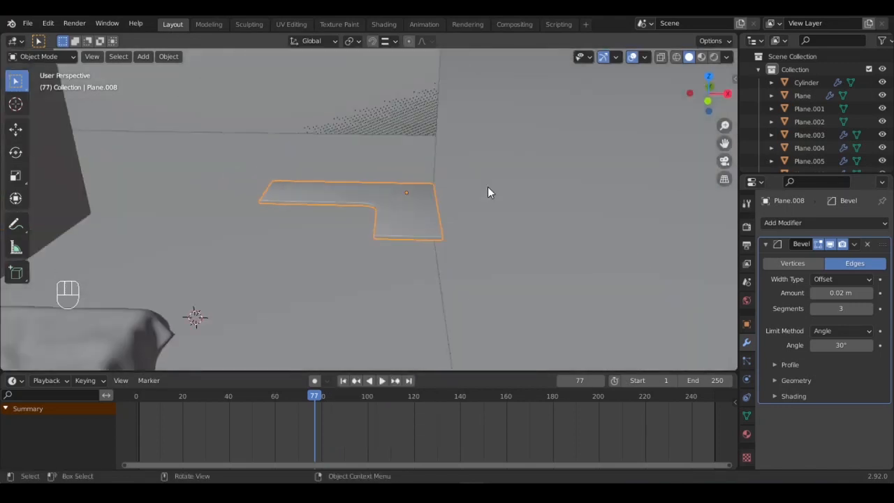
Step: Join the timeline area into the 3D viewport so the viewport takes over its space
{"action": "left_click", "coordinate": [398, 197]}
{"action": "left_click", "coordinate": [395, 196]}
{"action": "scroll", "coordinate": [395, 196], "scroll_direction": "down", "scroll_amount": 6}
{"action": "middle_click_drag", "start_coordinate": [395, 196], "coordinate": [323, 231]}
{"action": "scroll", "coordinate": [323, 225], "scroll_direction": "up", "scroll_amount": 6}
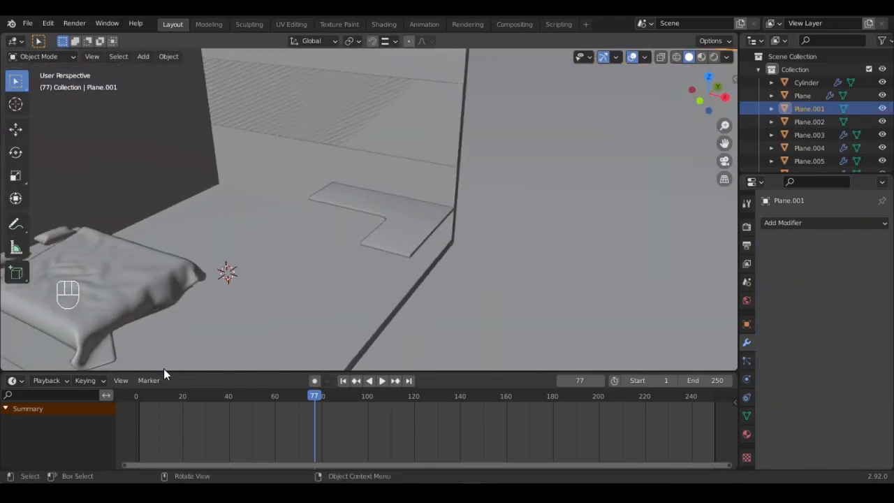
{"action": "right_click", "coordinate": [165, 371]}
{"action": "left_click", "coordinate": [103, 404]}
{"action": "left_click", "coordinate": [179, 419]}
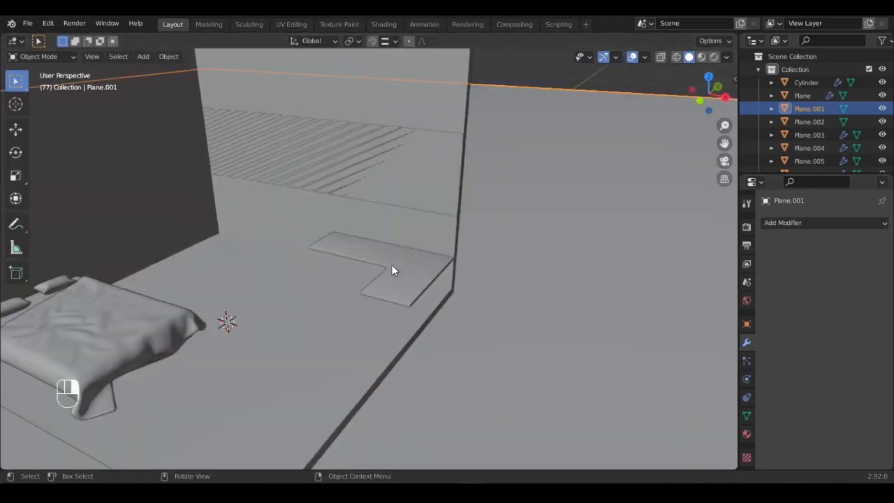
Step: Extrude the lower end edge of the tabletop's short arm down along Z to the floor
{"action": "middle_click_drag", "start_coordinate": [379, 250], "coordinate": [341, 286]}
{"action": "left_click", "coordinate": [506, 241]}
{"action": "key", "text": "Tab"}
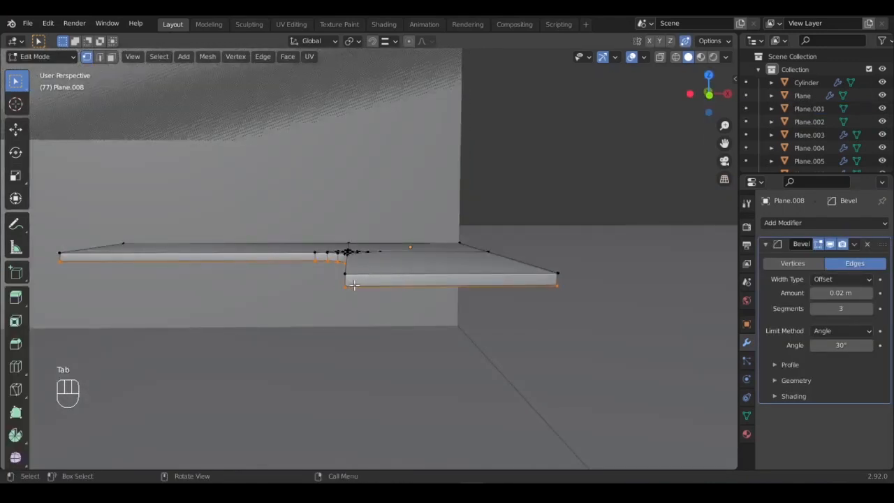
{"action": "left_click", "coordinate": [475, 288], "text": "shift"}
{"action": "middle_click_drag", "start_coordinate": [475, 287], "coordinate": [395, 286]}
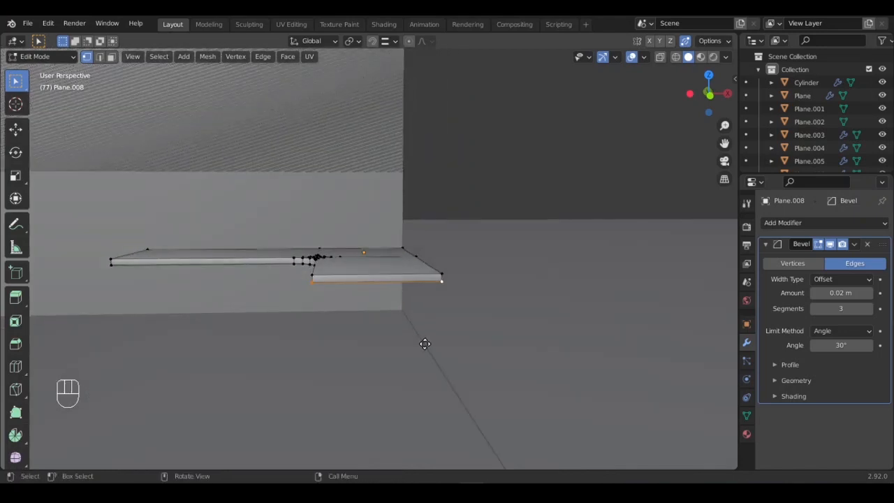
{"action": "key", "text": "e"}
{"action": "key", "text": "z"}
{"action": "left_click", "coordinate": [398, 299]}
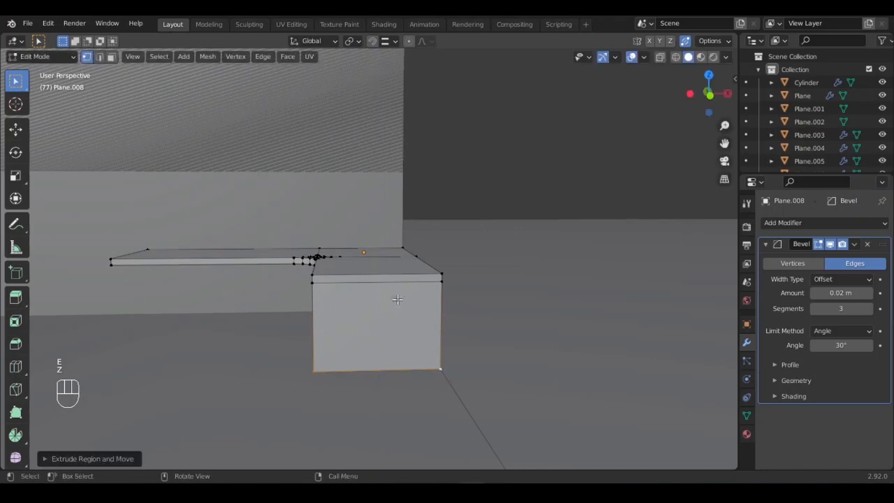
Step: Separate the extruded vertical face under the tabletop's short arm into its own object
{"action": "key", "text": "Tab"}
{"action": "key", "text": "Tab"}
{"action": "middle_click_drag", "start_coordinate": [367, 310], "coordinate": [361, 320]}
{"action": "key", "text": "3"}
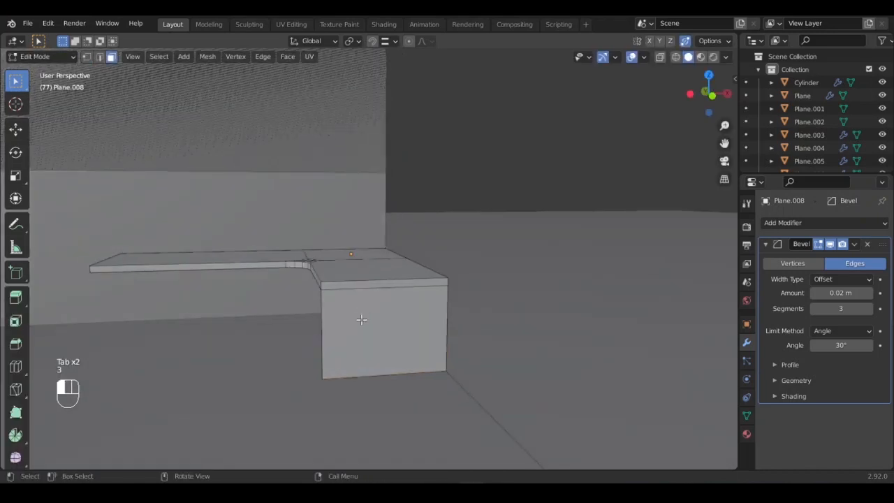
{"action": "left_click", "coordinate": [361, 320]}
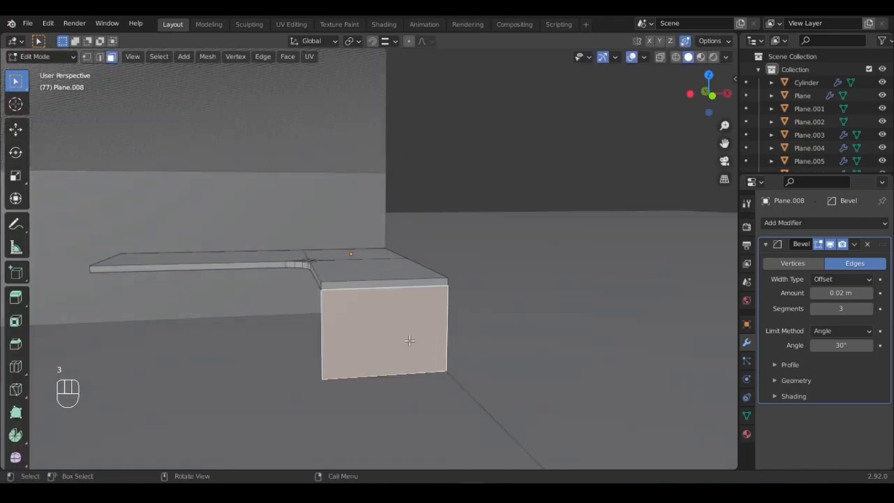
{"action": "key", "text": "p"}
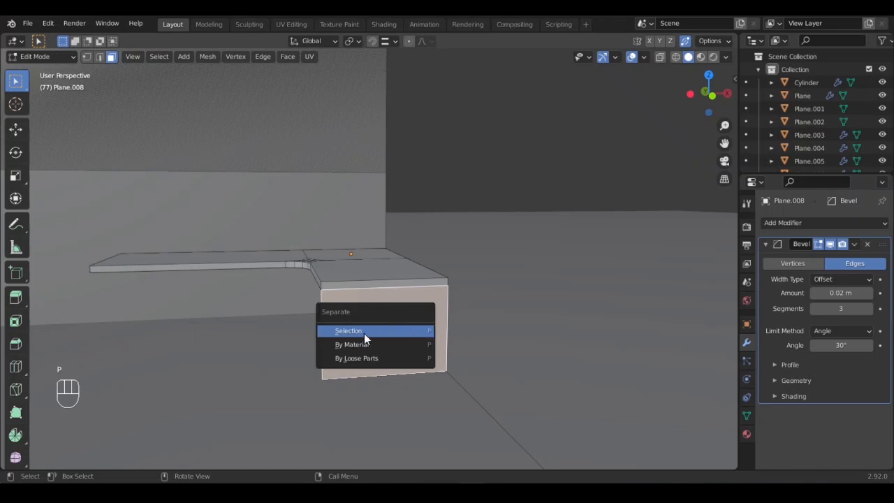
{"action": "left_click", "coordinate": [409, 330]}
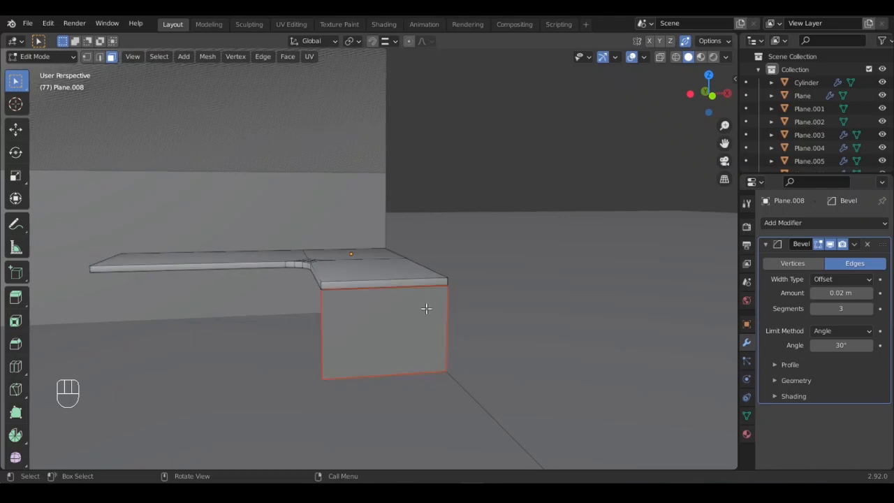
{"action": "key", "text": "Tab"}
Step: Delete only the face of the separated vertical panel, keeping its rectangular edge outline
{"action": "left_click", "coordinate": [394, 329]}
{"action": "scroll", "coordinate": [381, 335], "scroll_direction": "up", "scroll_amount": 3}
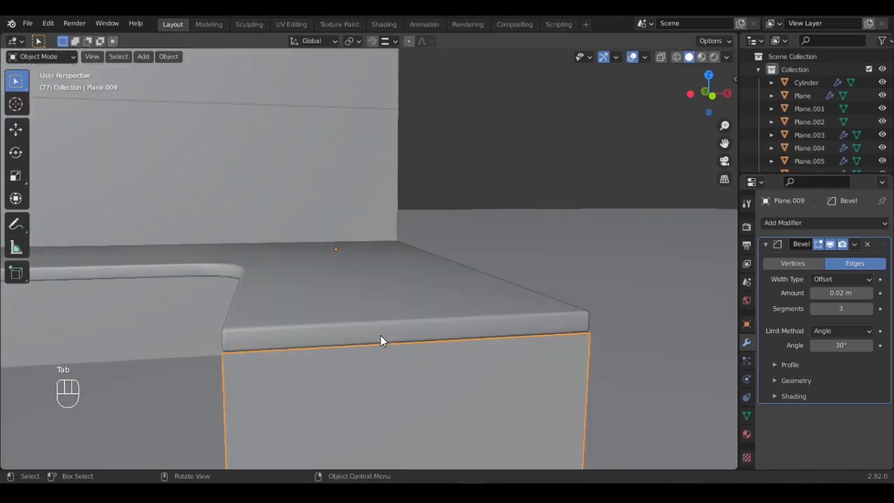
{"action": "middle_click_drag", "start_coordinate": [384, 295], "coordinate": [396, 242], "text": "shift"}
{"action": "scroll", "coordinate": [396, 242], "scroll_direction": "down", "scroll_amount": 2}
{"action": "middle_click_drag", "start_coordinate": [349, 271], "coordinate": [352, 279]}
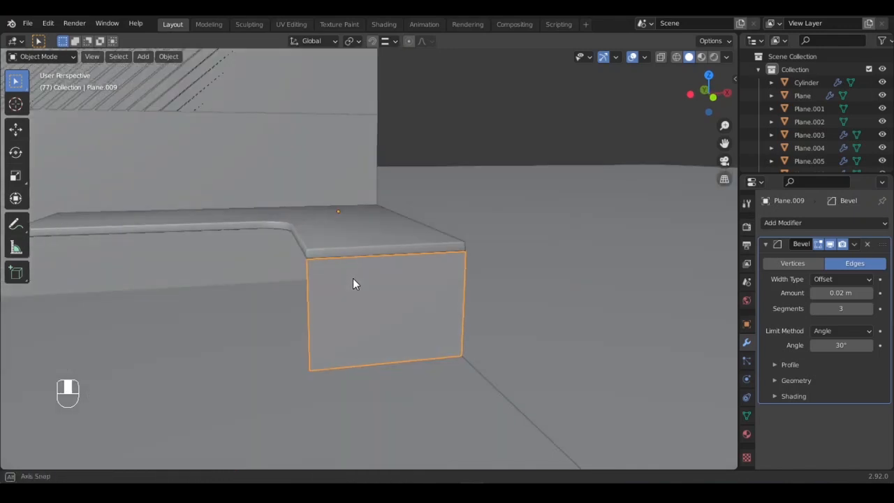
{"action": "key", "text": "Tab"}
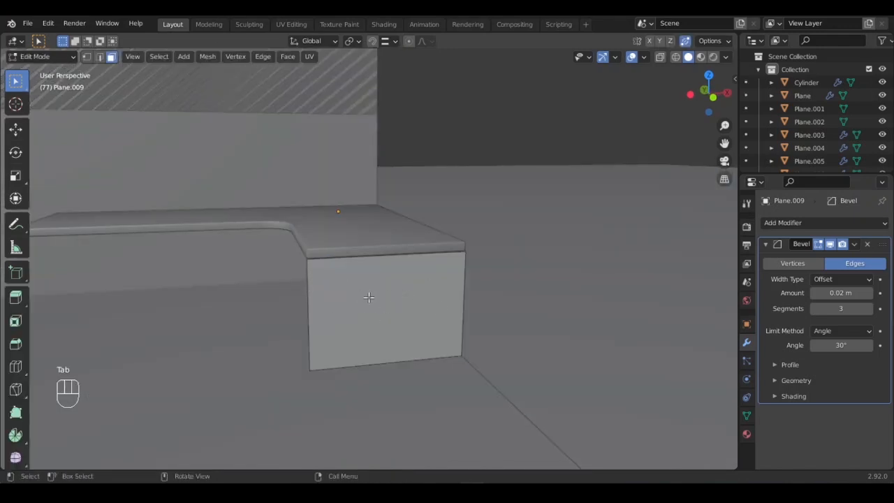
{"action": "left_click", "coordinate": [376, 298]}
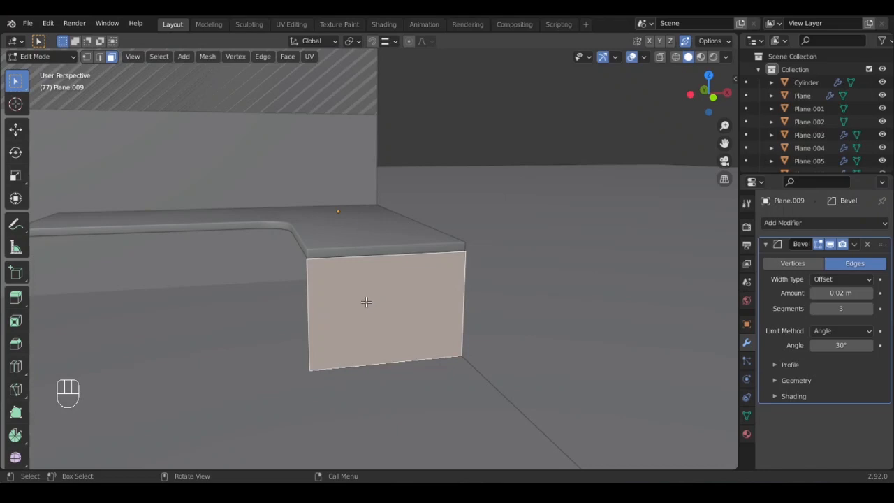
{"action": "key", "text": "x"}
{"action": "left_click", "coordinate": [327, 356]}
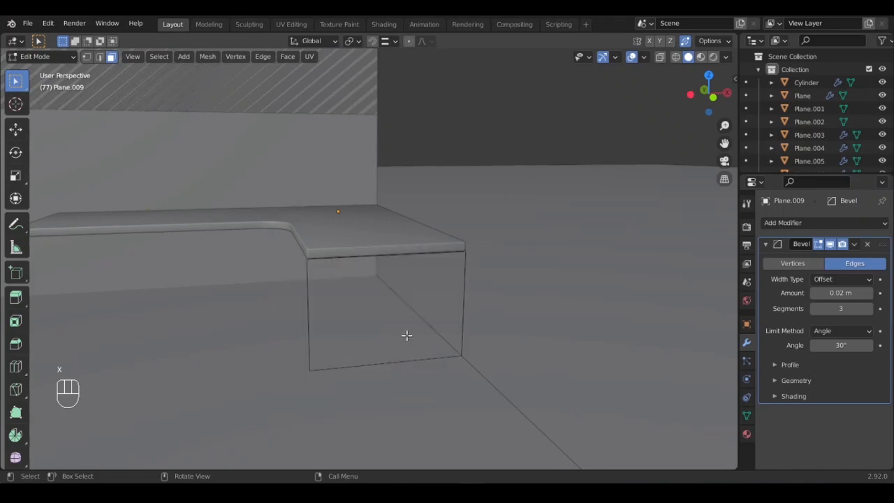
{"action": "key", "text": "Tab"}
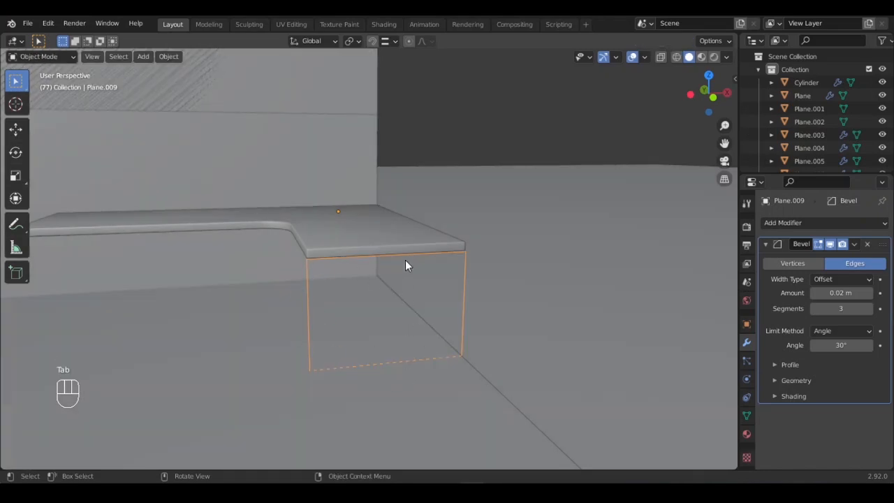
Step: Apply the scale of the rectangular edge outline under the tabletop
{"action": "key", "text": "ctrl+a"}
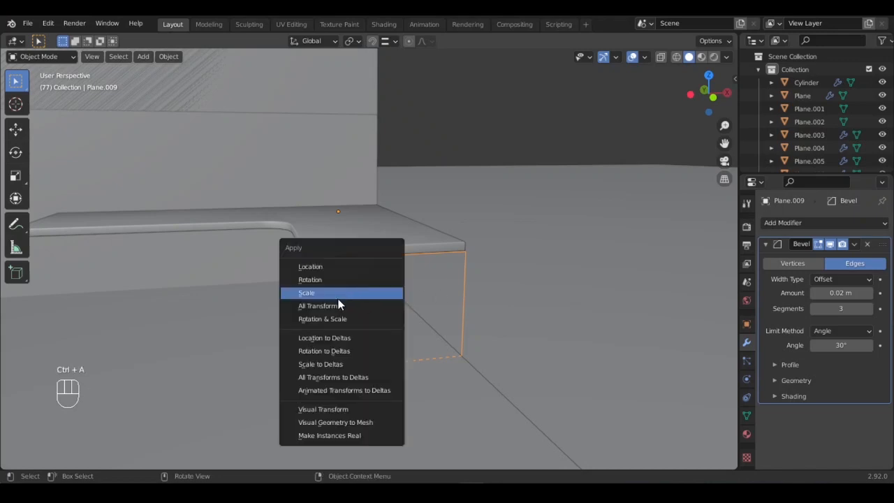
{"action": "left_click", "coordinate": [338, 292]}
{"action": "scroll", "coordinate": [369, 316], "scroll_direction": "up", "scroll_amount": 3}
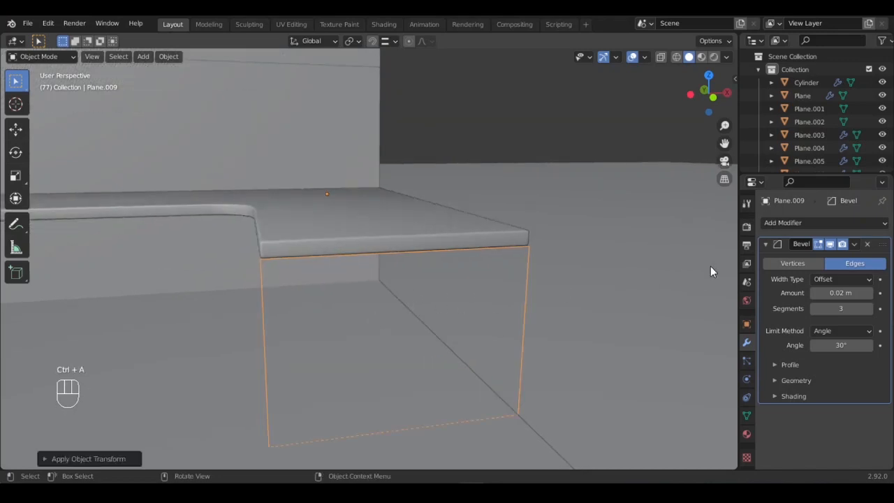
Step: Replace the rectangular outline's Bevel modifier with a Skin modifier
{"action": "left_click", "coordinate": [867, 246]}
{"action": "left_click", "coordinate": [830, 222]}
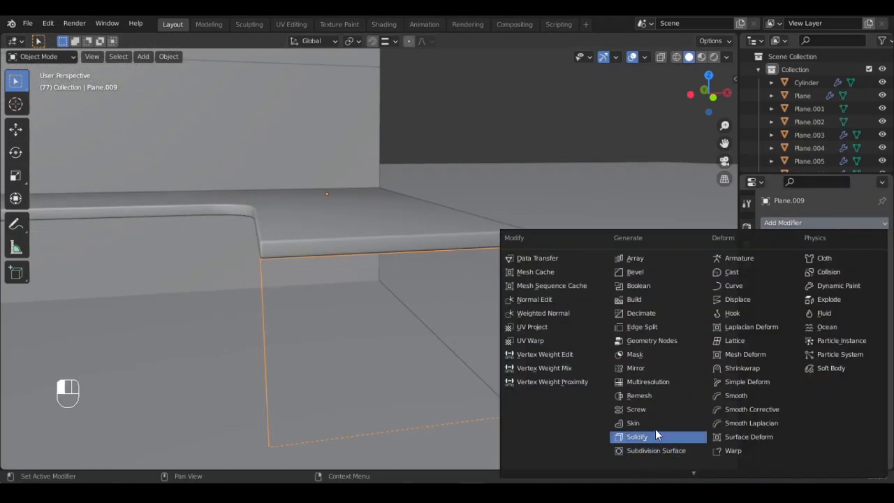
{"action": "left_click", "coordinate": [641, 419]}
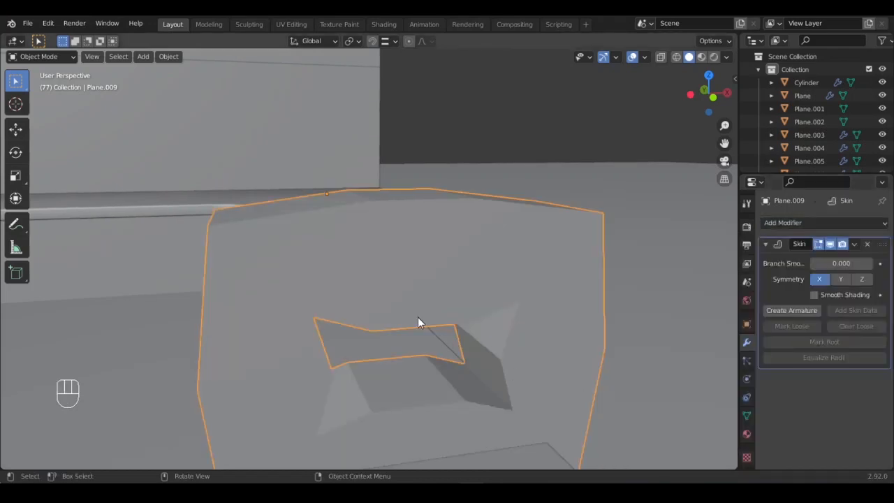
{"action": "scroll", "coordinate": [418, 317], "scroll_direction": "up", "scroll_amount": 2}
{"action": "scroll", "coordinate": [419, 316], "scroll_direction": "down", "scroll_amount": 2}
{"action": "middle_click_drag", "start_coordinate": [420, 313], "coordinate": [333, 303]}
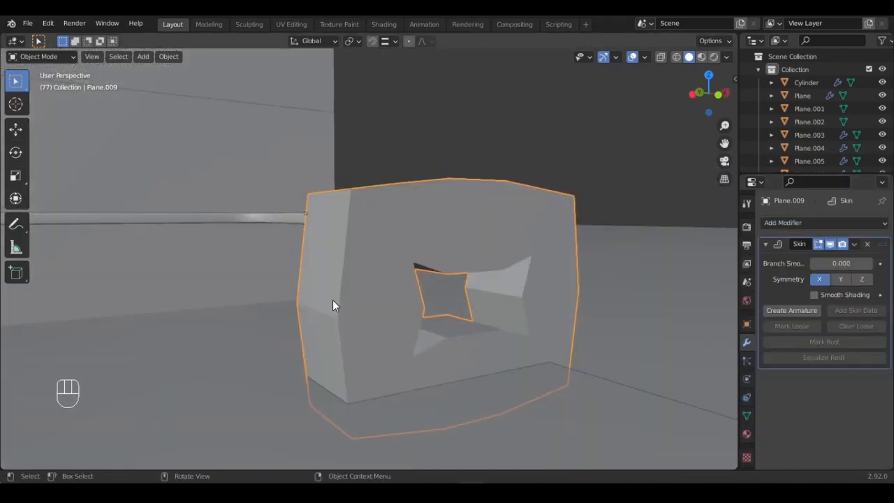
{"action": "middle_click_drag", "start_coordinate": [456, 266], "coordinate": [451, 300]}
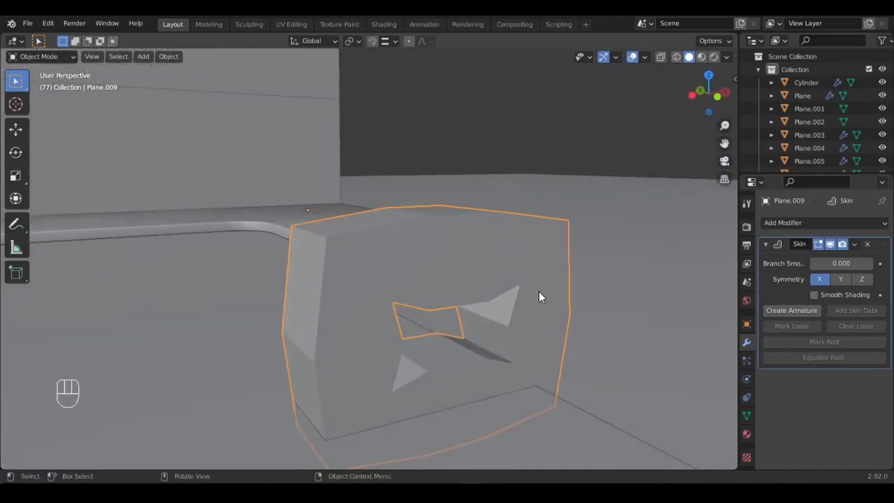
Step: Shrink the Skin modifier's radius on the rectangular outline's vertices to form a thin leg frame under the tabletop's short arm
{"action": "key", "text": "Tab"}
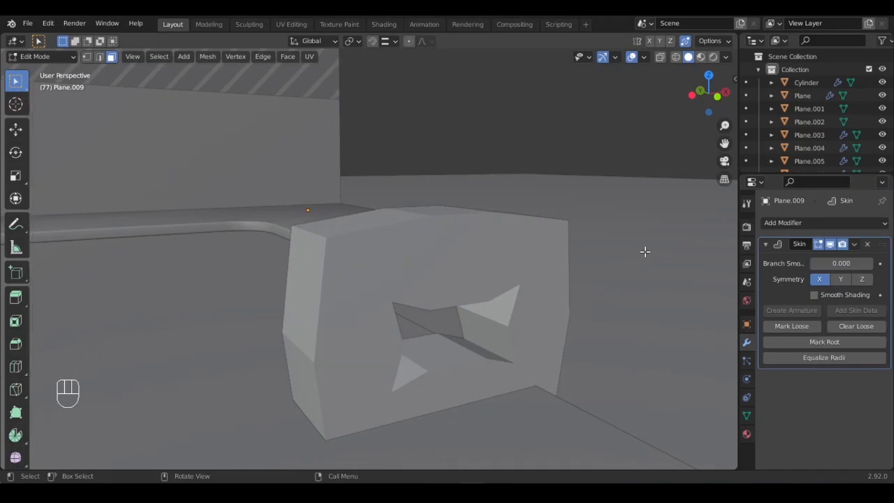
{"action": "key", "text": "ctrl+a"}
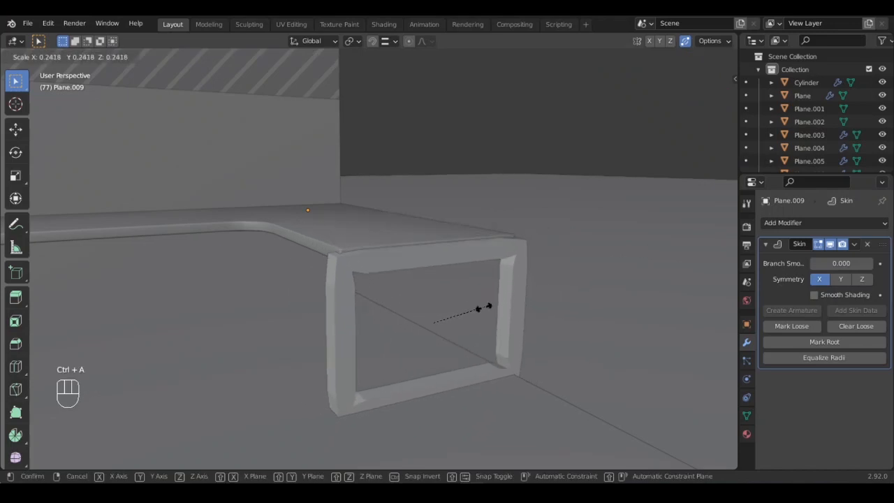
{"action": "left_click", "coordinate": [447, 316]}
{"action": "middle_click_drag", "start_coordinate": [470, 301], "coordinate": [348, 300]}
{"action": "key", "text": "Tab"}
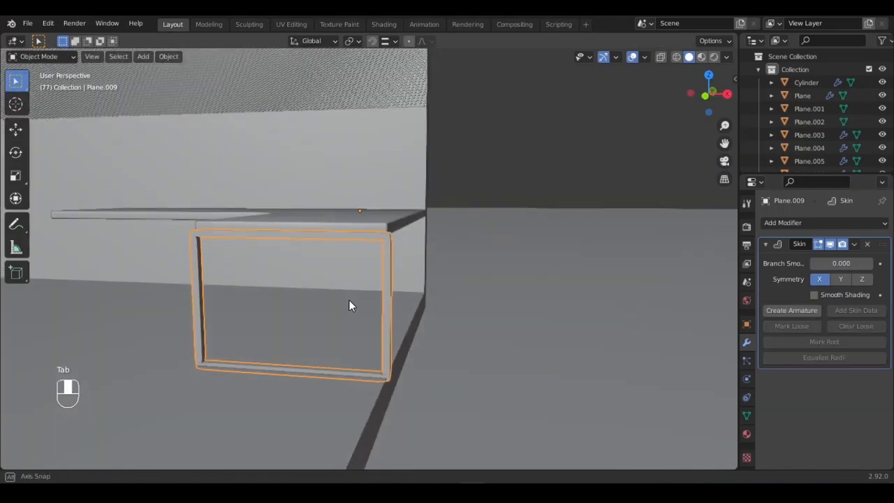
Step: Scale the leg frame along X to about 0.96 to match the tabletop's width, and slightly reduce its height along Z
{"action": "key", "text": "KP_3"}
{"action": "key", "text": "KP_1"}
{"action": "scroll", "coordinate": [346, 299], "scroll_direction": "up", "scroll_amount": 5}
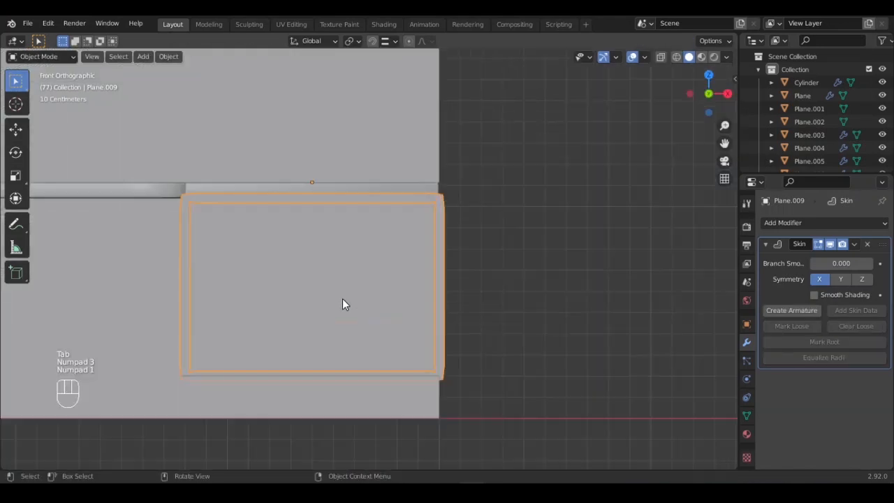
{"action": "scroll", "coordinate": [390, 244], "scroll_direction": "up", "scroll_amount": 2, "text": "ctrl"}
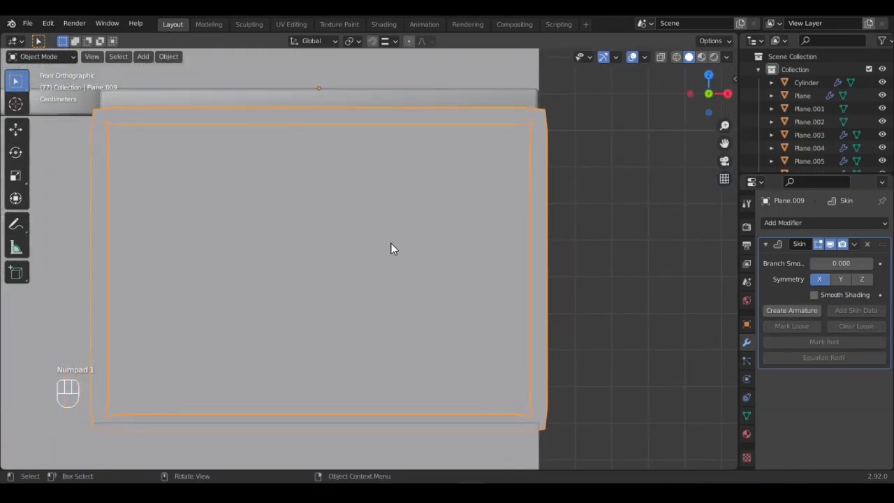
{"action": "scroll", "coordinate": [392, 245], "scroll_direction": "down", "scroll_amount": 1}
{"action": "key", "text": "s"}
{"action": "key", "text": "x"}
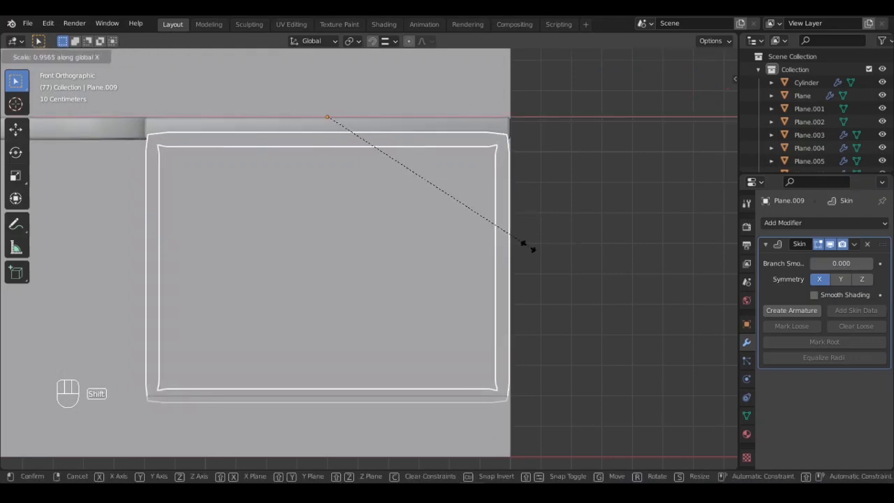
{"action": "left_click", "coordinate": [529, 246]}
{"action": "key", "text": "s"}
{"action": "key", "text": "z"}
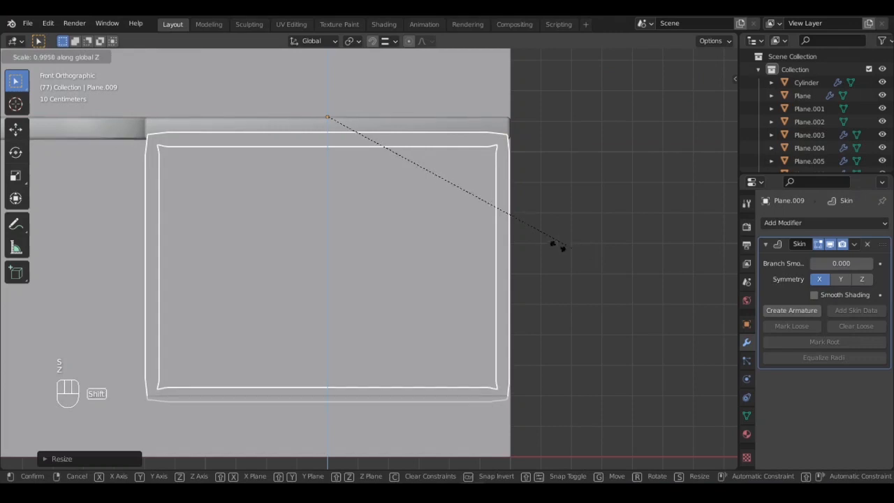
{"action": "left_click", "coordinate": [518, 241]}
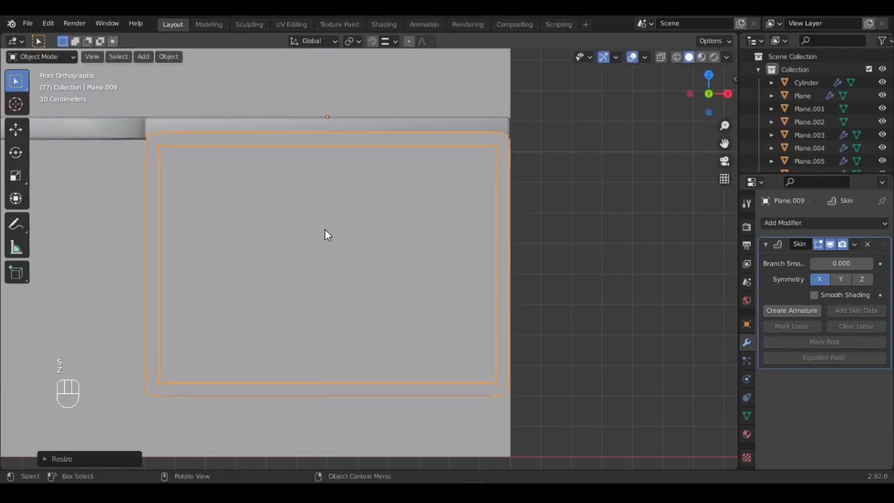
Step: Place a linked duplicate of the leg frame near the end of the tabletop's long arm, keeping its height, and rotate it about Z
{"action": "middle_click_drag", "start_coordinate": [325, 233], "coordinate": [482, 261]}
{"action": "key", "text": "alt+d"}
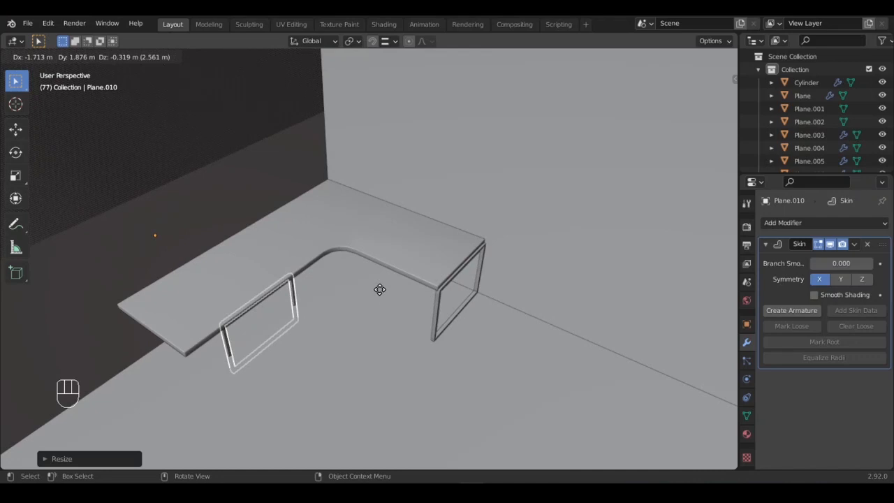
{"action": "key", "text": "shift+z"}
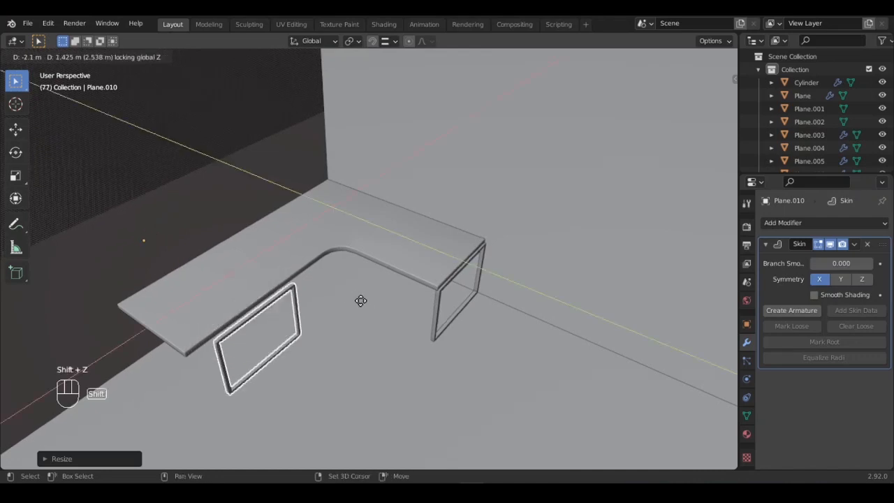
{"action": "left_click", "coordinate": [347, 307]}
{"action": "key", "text": "r"}
{"action": "key", "text": "z"}
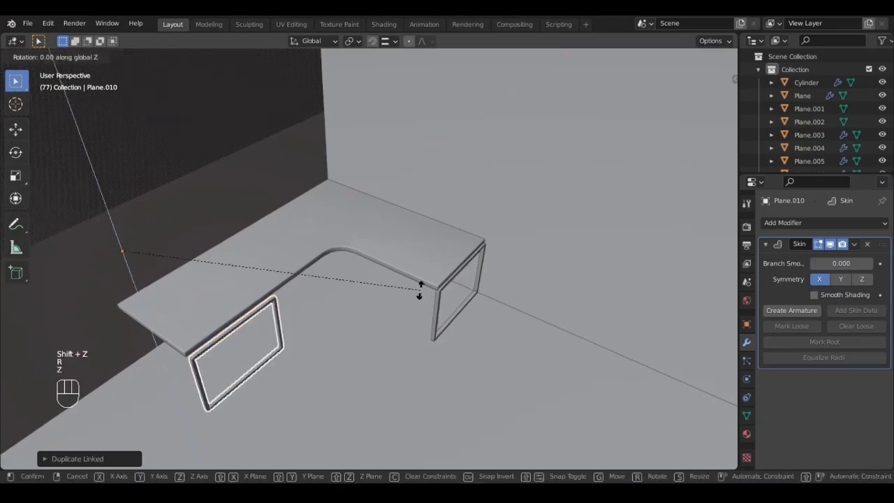
Step: Rotate the linked duplicate of the desk leg frame 90° around the Z axis and set its origin to its geometry
{"action": "key", "text": "KP_9"}
{"action": "key", "text": "KP_0"}
{"action": "key", "text": "Return"}
{"action": "middle_click_drag", "start_coordinate": [302, 282], "coordinate": [307, 170]}
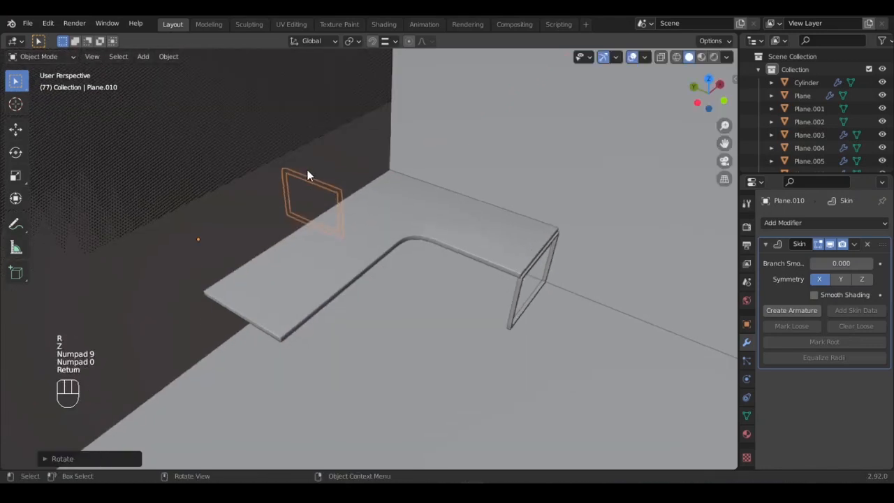
{"action": "right_click", "coordinate": [343, 194]}
{"action": "mouse_move", "coordinate": [336, 223]}
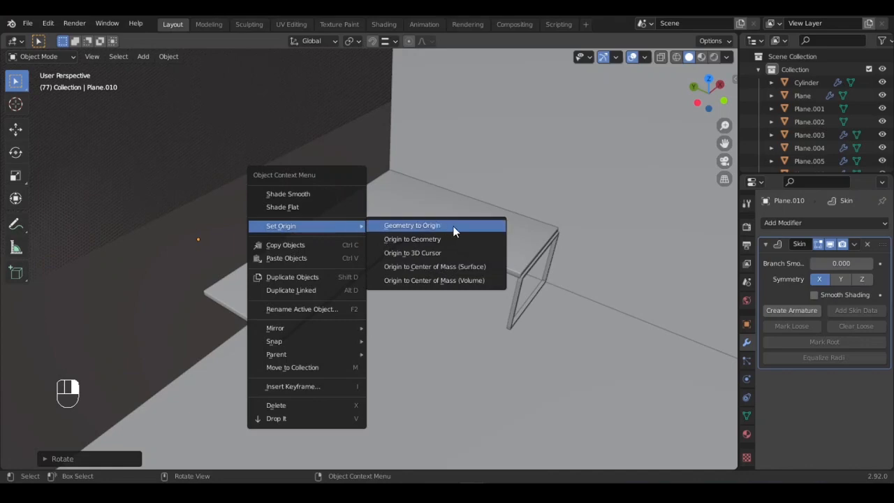
{"action": "left_click", "coordinate": [442, 242]}
{"action": "middle_click_drag", "start_coordinate": [430, 313], "coordinate": [449, 308], "text": "shift"}
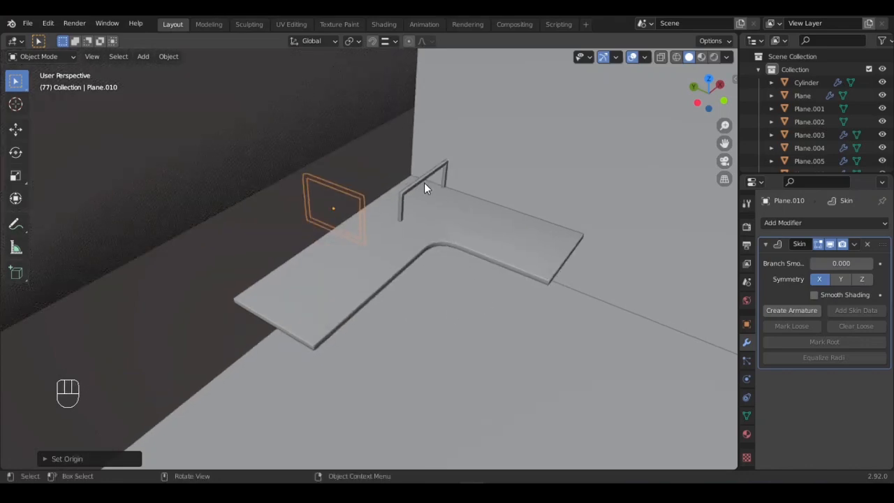
Step: Lower the original leg frame along the Z axis with snapping so its top meets the underside of the desktop
{"action": "left_click", "coordinate": [403, 212]}
{"action": "middle_click_drag", "start_coordinate": [414, 223], "coordinate": [390, 243]}
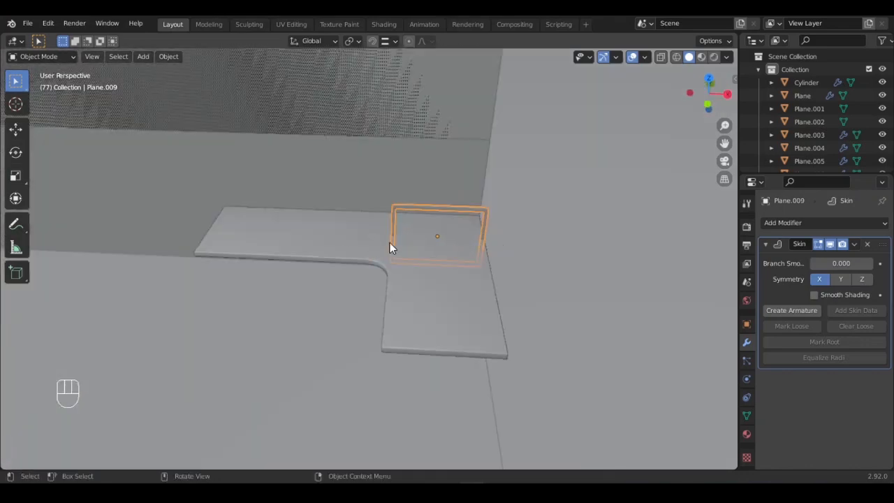
{"action": "middle_click_drag", "start_coordinate": [357, 213], "coordinate": [279, 187], "text": "shift"}
{"action": "middle_click_drag", "start_coordinate": [279, 183], "coordinate": [337, 235]}
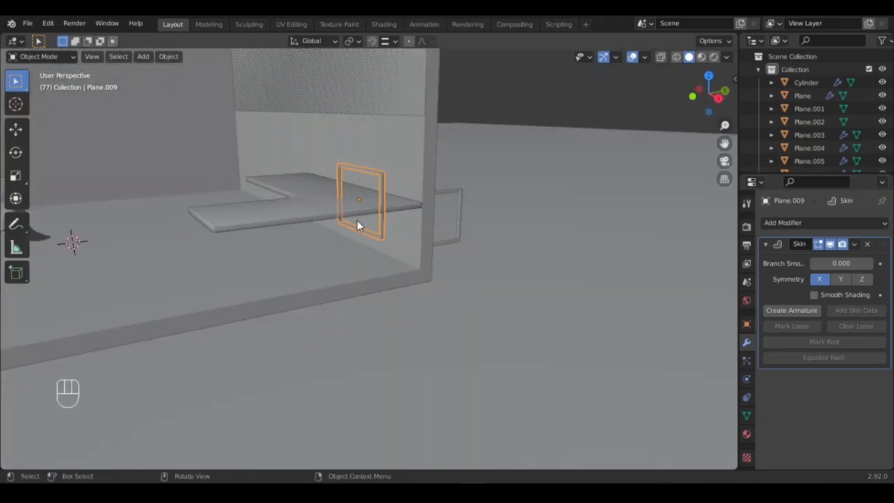
{"action": "middle_click_drag", "start_coordinate": [402, 220], "coordinate": [478, 257], "text": "shift"}
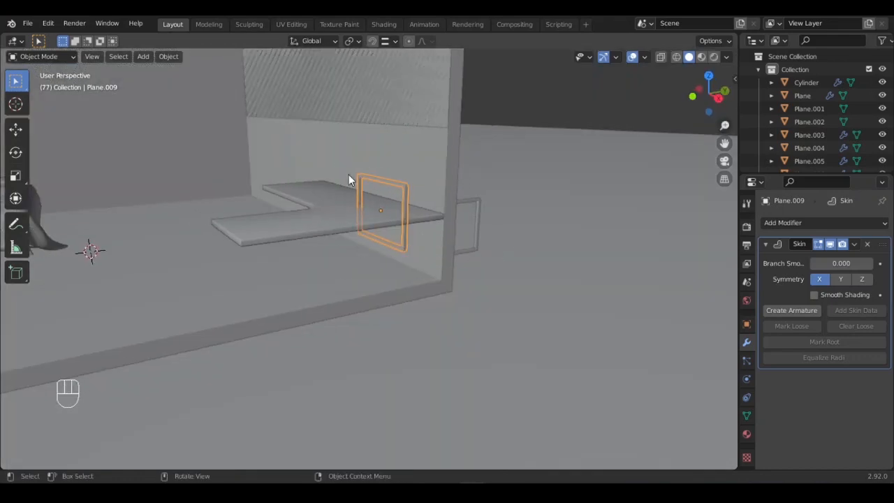
{"action": "key", "text": "g"}
{"action": "key", "text": "z"}
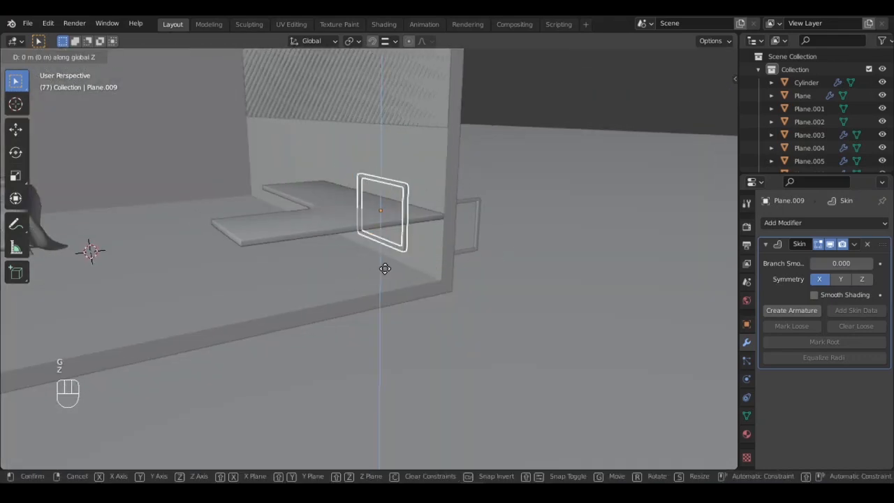
{"action": "left_click", "coordinate": [389, 284], "text": "ctrl"}
Step: Move the original leg frame along the Y axis with snapping to the open end of the desk's short wing
{"action": "key", "text": "g"}
{"action": "key", "text": "y"}
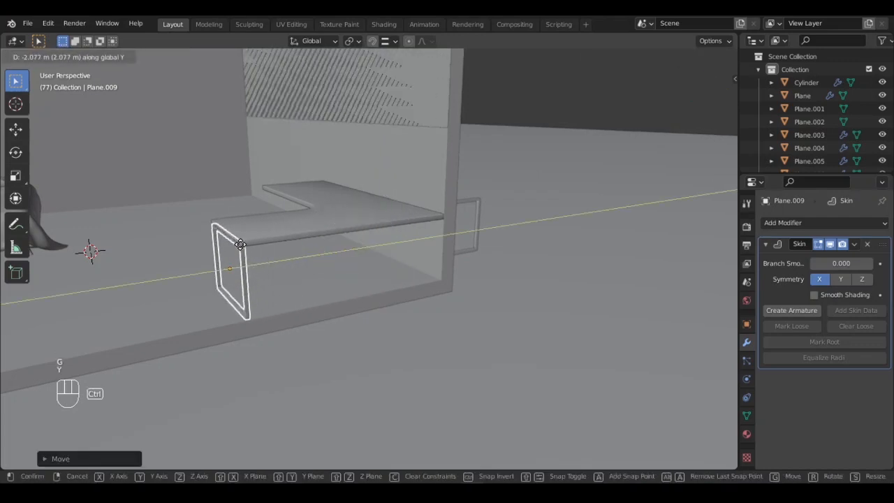
{"action": "left_click", "coordinate": [216, 244], "text": "ctrl"}
{"action": "middle_click_drag", "start_coordinate": [216, 244], "coordinate": [603, 166]}
{"action": "middle_click_drag", "start_coordinate": [500, 179], "coordinate": [565, 183]}
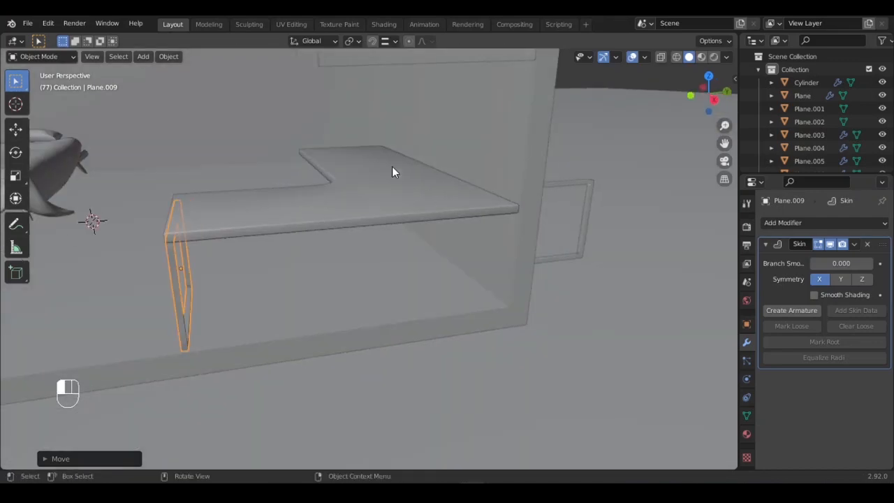
Step: Move the rotated duplicate leg frame along the Y and X axes to sit under the free end of the desk's other wing
{"action": "left_click", "coordinate": [565, 183]}
{"action": "middle_click_drag", "start_coordinate": [316, 189], "coordinate": [479, 233]}
{"action": "key", "text": "g"}
{"action": "key", "text": "y"}
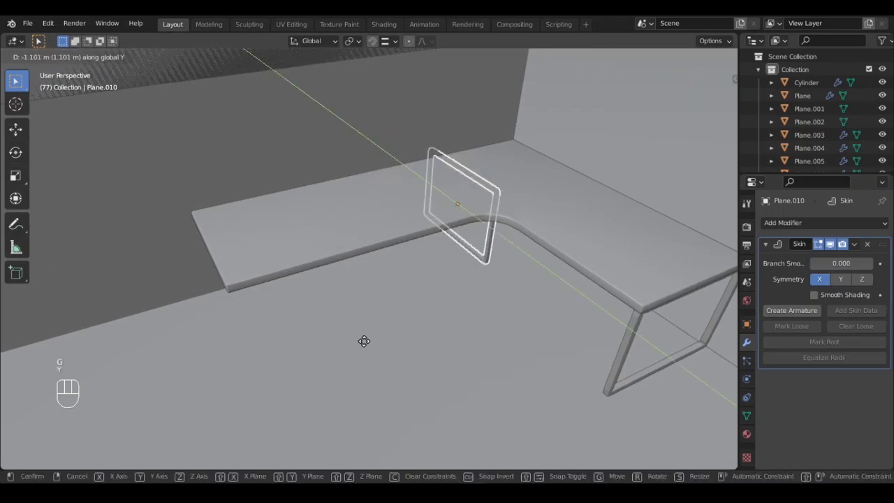
{"action": "key", "text": "ctrl"}
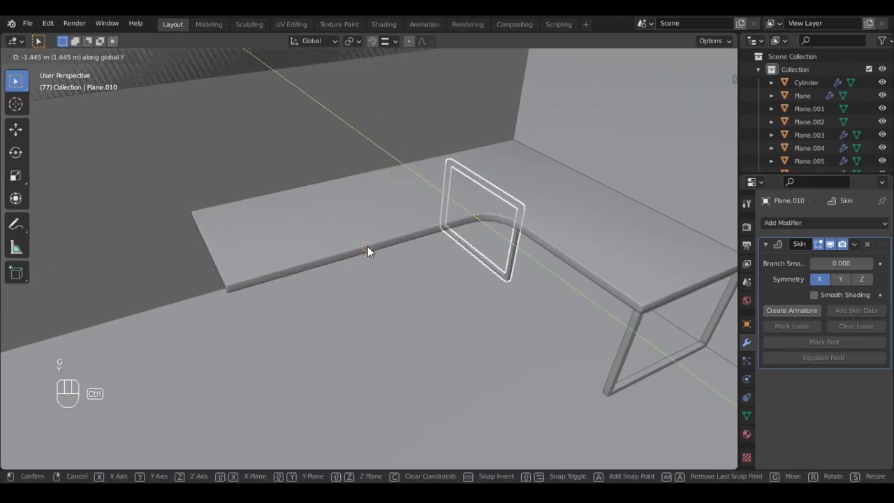
{"action": "left_click", "coordinate": [368, 246]}
{"action": "key", "text": "g"}
{"action": "key", "text": "y"}
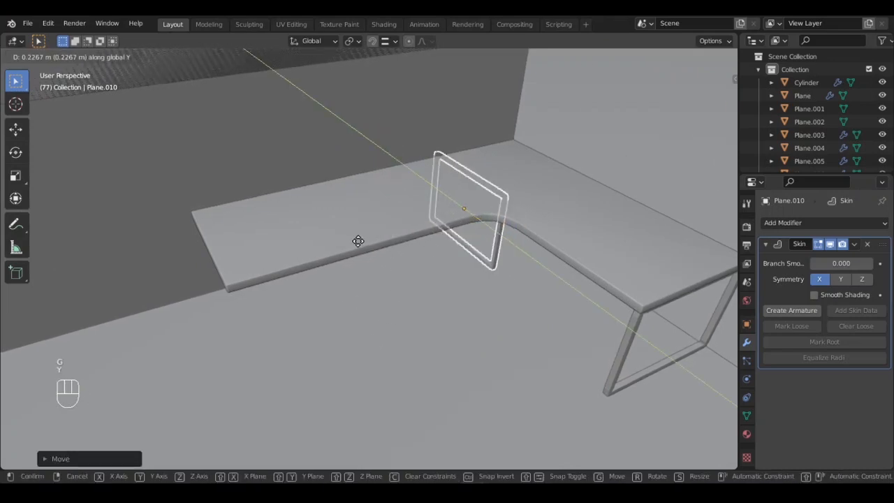
{"action": "left_click", "coordinate": [243, 255]}
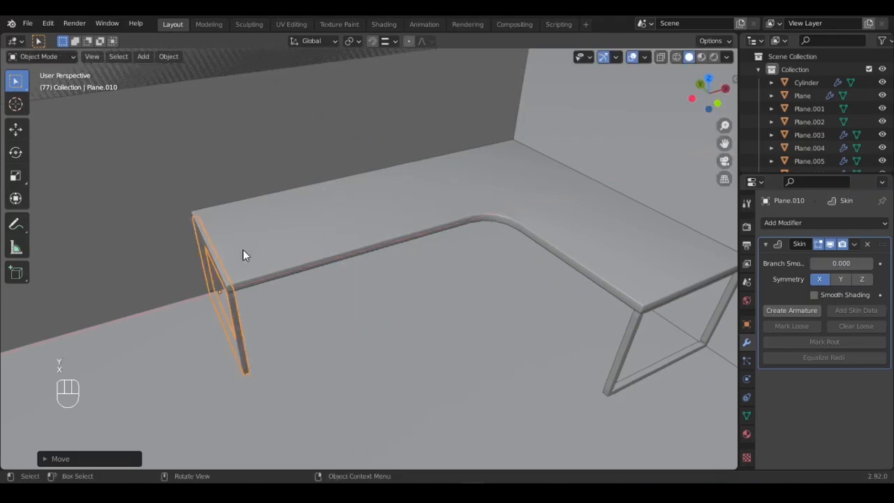
{"action": "key", "text": "Tab"}
{"action": "key", "text": "Tab"}
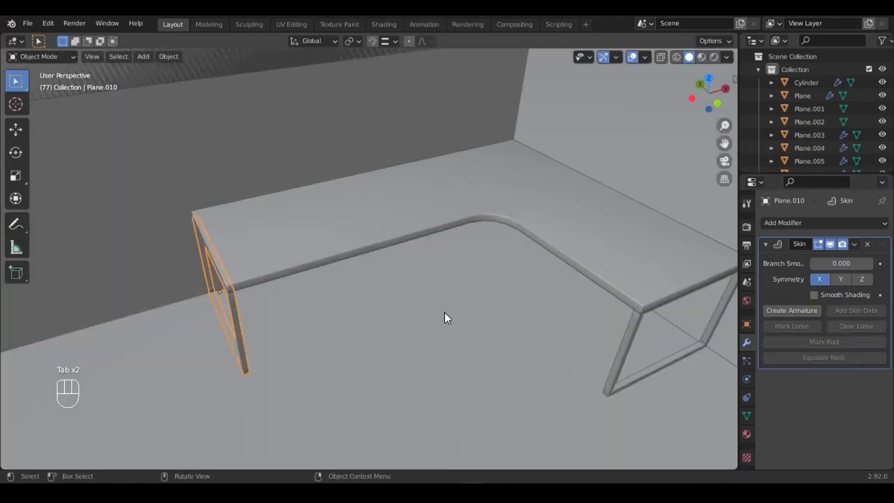
{"action": "left_click", "coordinate": [393, 273]}
{"action": "scroll", "coordinate": [370, 275], "scroll_direction": "down", "scroll_amount": 5}
{"action": "scroll", "coordinate": [360, 210], "scroll_direction": "up", "scroll_amount": 4}
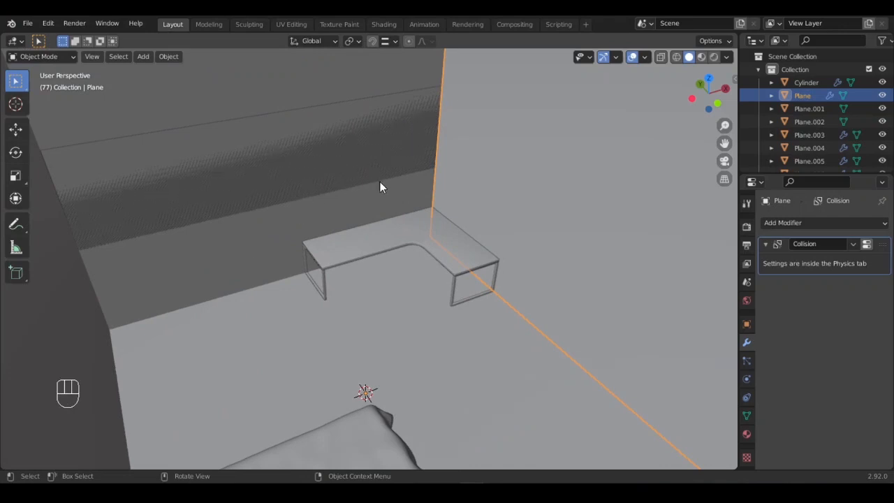
{"action": "scroll", "coordinate": [380, 187], "scroll_direction": "up", "scroll_amount": 6}
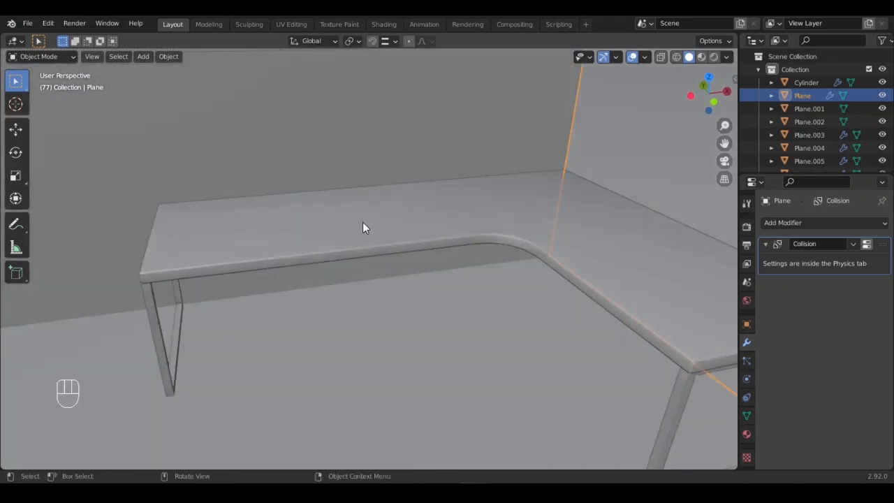
Step: Snap the 3D cursor to the top face of the desktop's long section along the back wall
{"action": "left_click", "coordinate": [406, 242]}
{"action": "middle_click_drag", "start_coordinate": [406, 244], "coordinate": [410, 307]}
{"action": "key", "text": "Tab"}
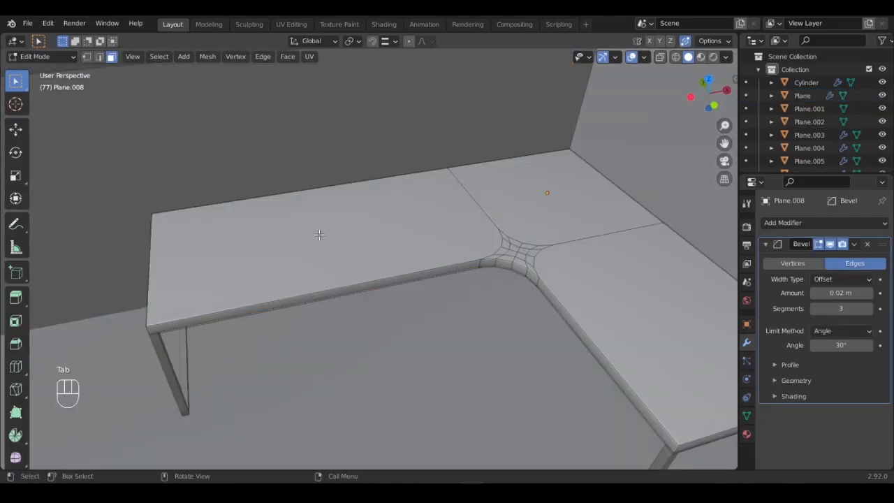
{"action": "left_click", "coordinate": [346, 240]}
{"action": "key", "text": "shift+s"}
{"action": "key", "text": "Tab"}
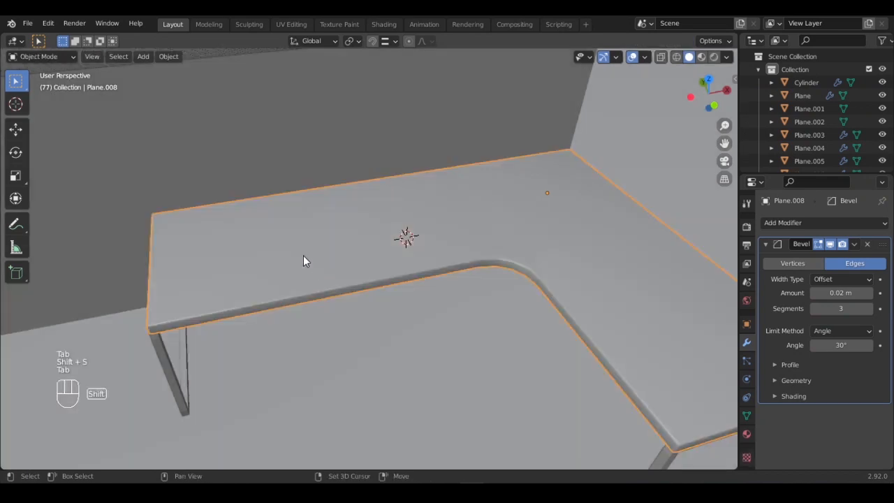
Step: Add a plane at the 3D cursor on the desktop and rotate it 90° around the X axis so it stands upright
{"action": "key", "text": "shift+a"}
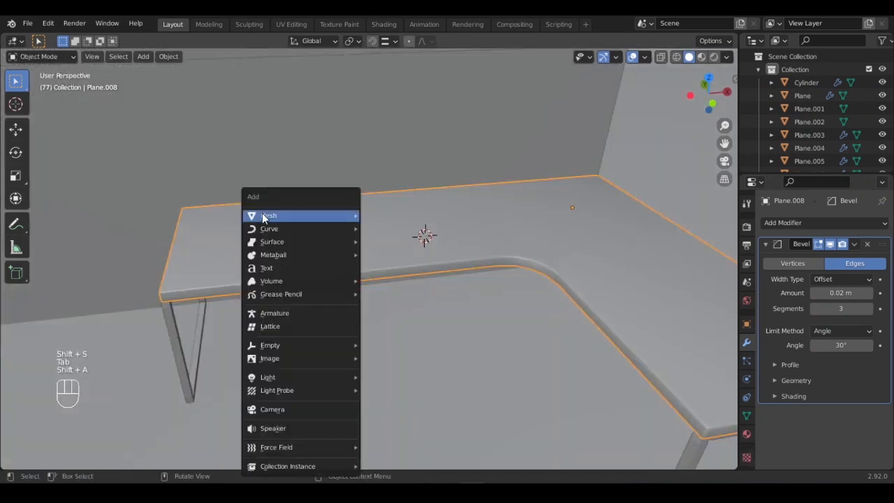
{"action": "mouse_move", "coordinate": [276, 214]}
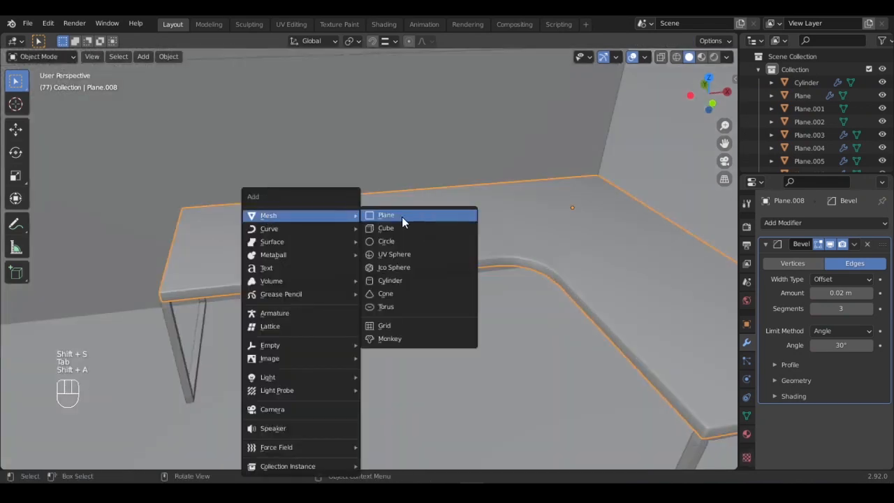
{"action": "left_click", "coordinate": [403, 217]}
{"action": "key", "text": "r"}
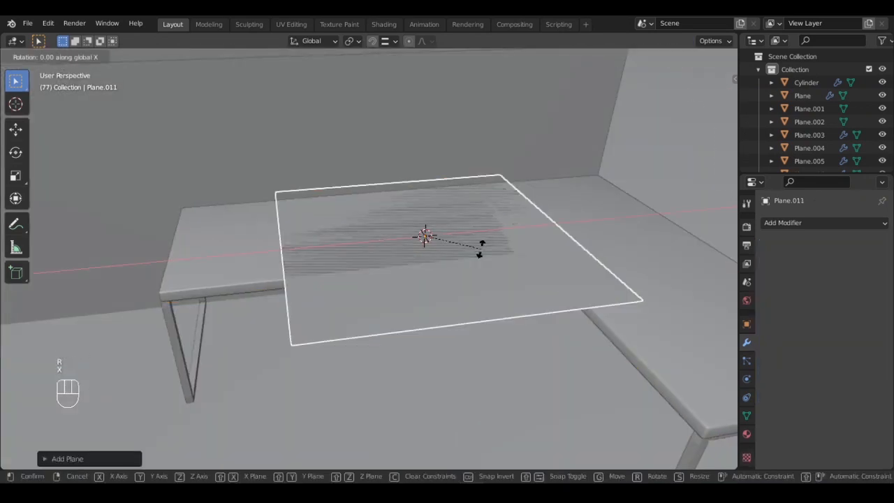
{"action": "key", "text": "x"}
{"action": "key", "text": "KP_9"}
{"action": "key", "text": "KP_0"}
{"action": "key", "text": "Return"}
Step: Raise the upright plane along the Z axis above the desk and scale it down to about a third of its size
{"action": "key", "text": "g"}
{"action": "key", "text": "z"}
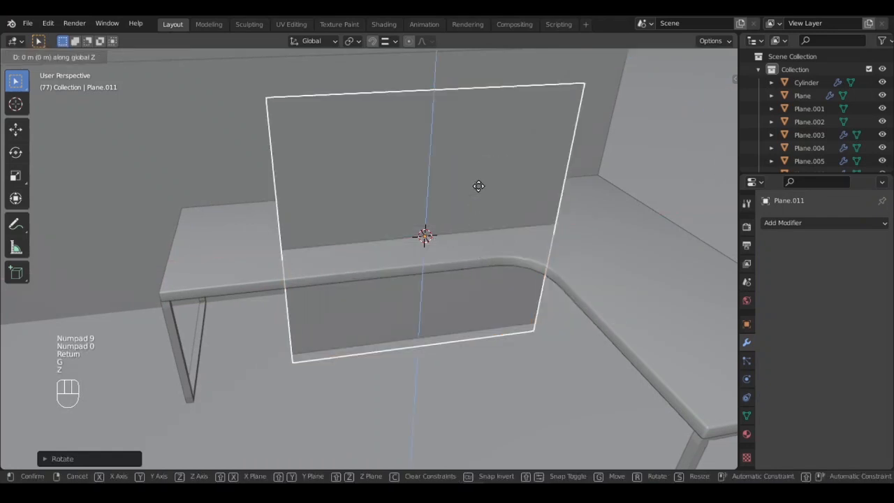
{"action": "left_click", "coordinate": [497, 120]}
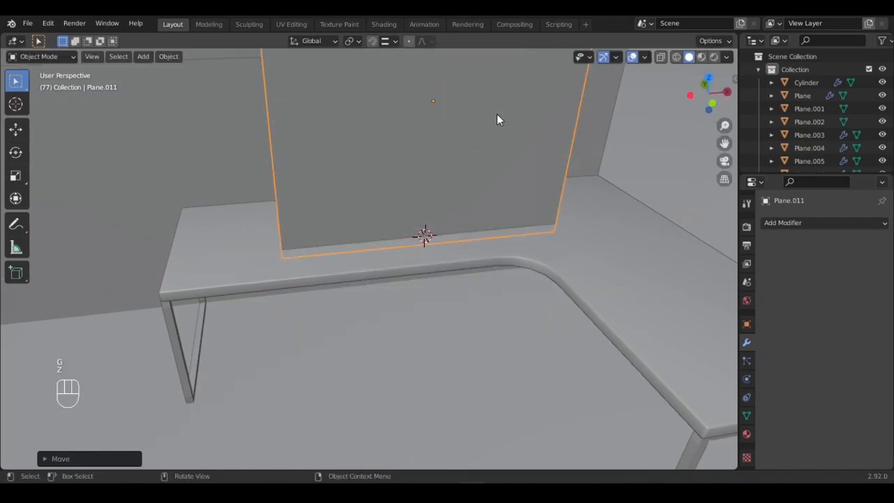
{"action": "key", "text": "KP_3"}
{"action": "key", "text": "KP_1"}
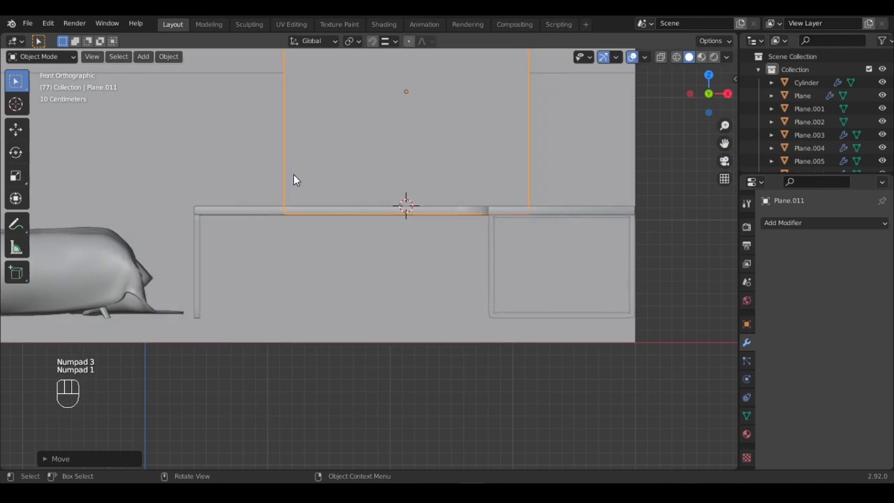
{"action": "scroll", "coordinate": [333, 301], "scroll_direction": "up", "scroll_amount": 1}
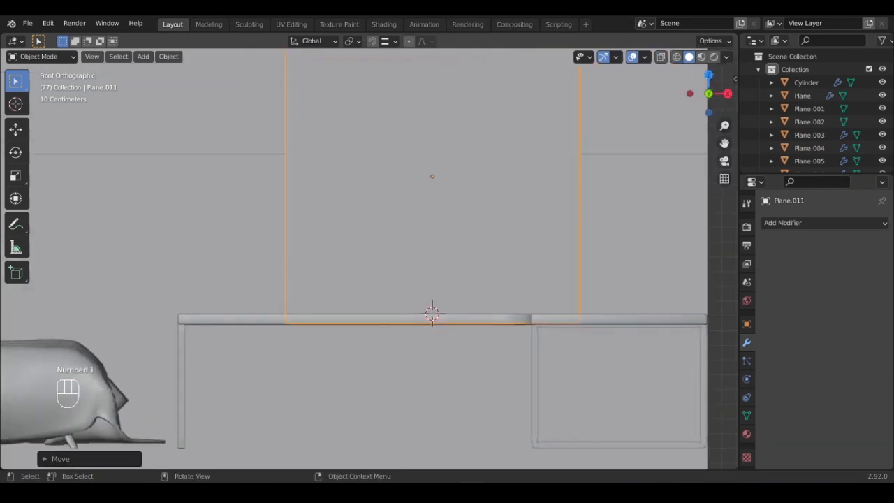
{"action": "key", "text": "s"}
{"action": "left_click", "coordinate": [475, 199]}
Step: Lower the small plane along the Z axis toward the desktop and scale it down slightly
{"action": "key", "text": "g"}
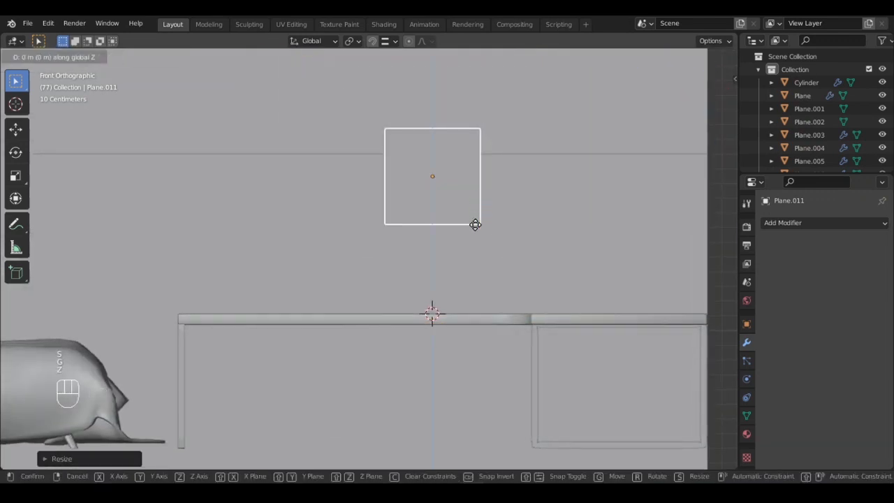
{"action": "key", "text": "z"}
{"action": "left_click", "coordinate": [507, 251]}
{"action": "key", "text": "s"}
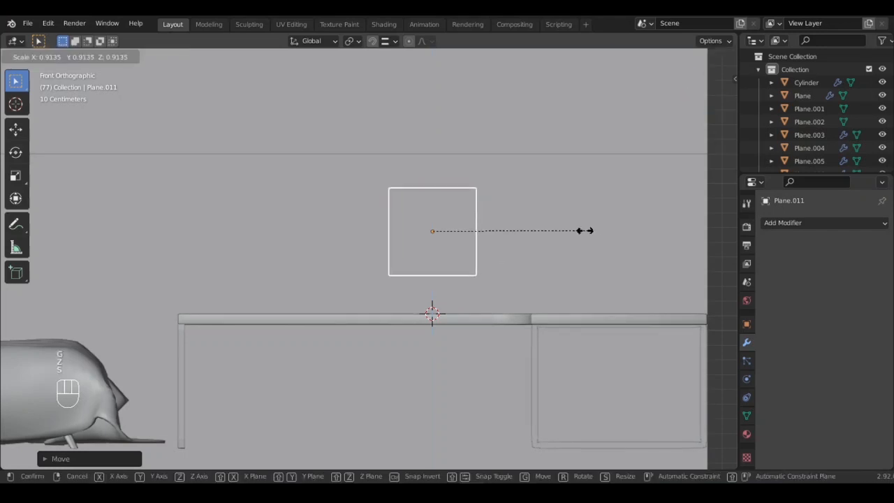
{"action": "left_click", "coordinate": [582, 231]}
Step: Shift the plane along the negative X axis toward the middle of the desk's long section
{"action": "key", "text": "g"}
{"action": "key", "text": "x"}
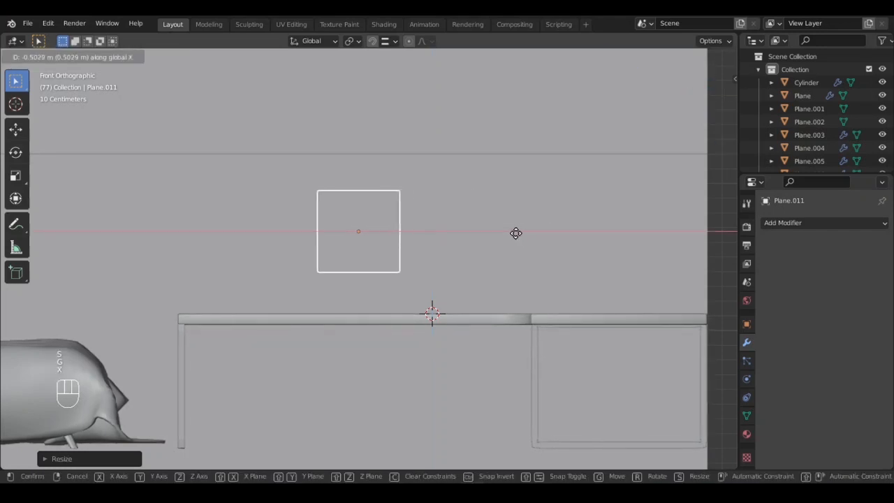
{"action": "left_click", "coordinate": [529, 231]}
Step: Stretch the plane along the X axis to about 2.5 times its width and scale its height to about 0.96 along Z
{"action": "key", "text": "s"}
{"action": "key", "text": "x"}
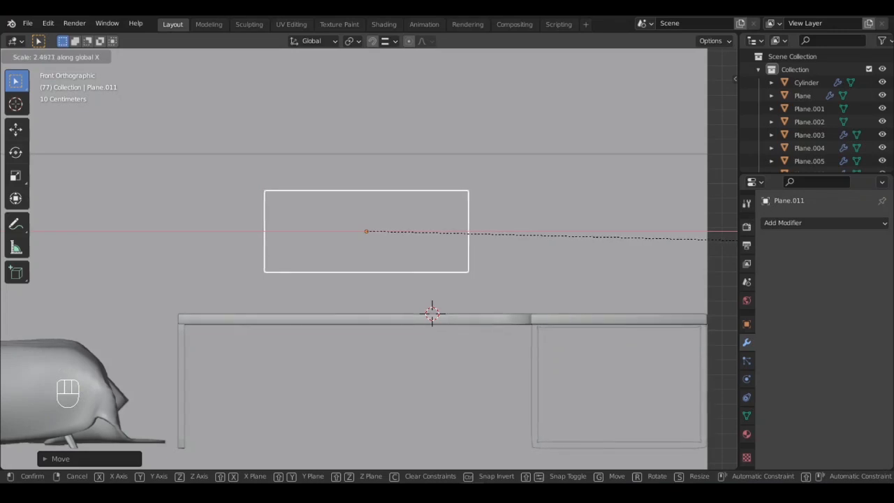
{"action": "left_click", "coordinate": [728, 240]}
{"action": "scroll", "coordinate": [325, 237], "scroll_direction": "up", "scroll_amount": 1}
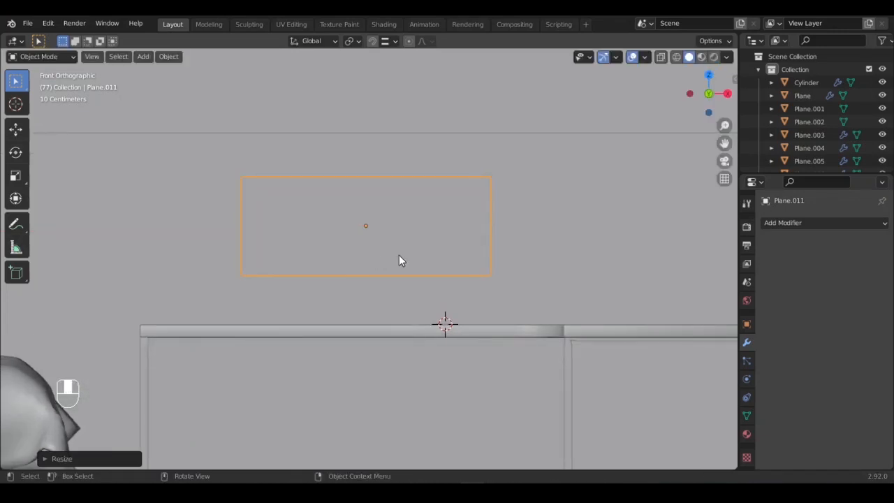
{"action": "key", "text": "s"}
{"action": "key", "text": "z"}
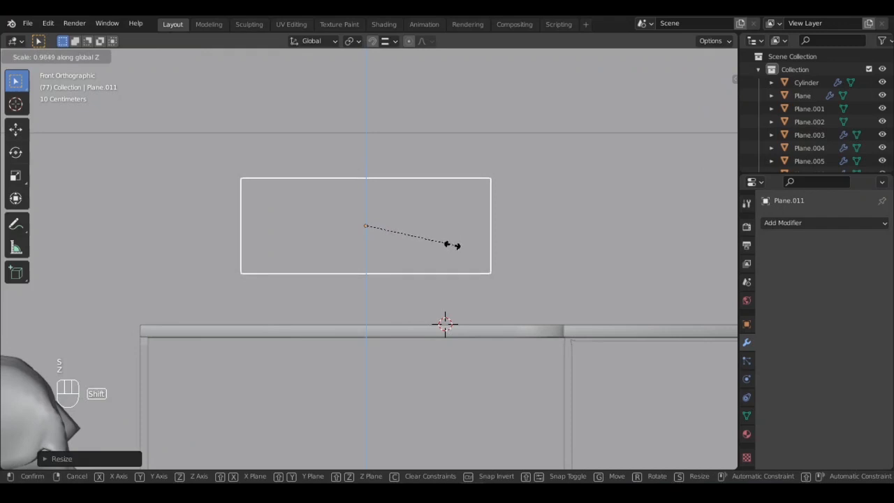
{"action": "left_click", "coordinate": [454, 245]}
Step: Add seven evenly spaced vertical loop cuts across the wide plane in Edit Mode, leaving them unslid
{"action": "middle_click_drag", "start_coordinate": [329, 227], "coordinate": [353, 343]}
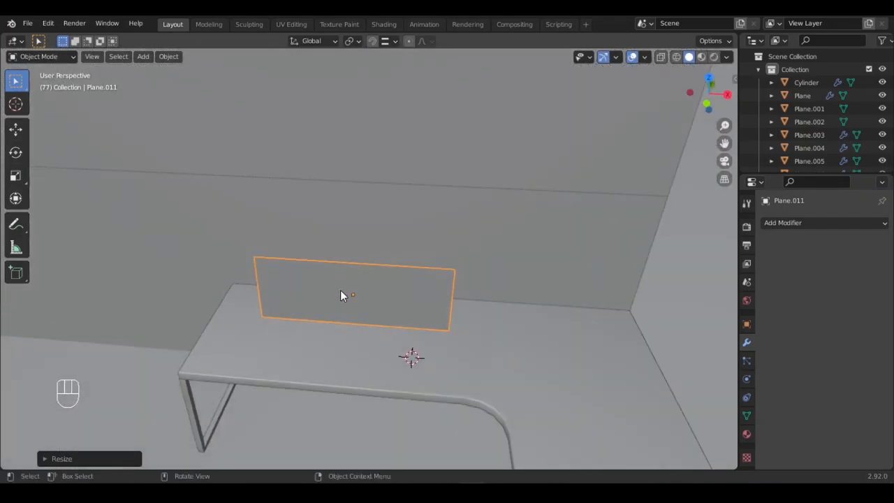
{"action": "middle_click_drag", "start_coordinate": [340, 290], "coordinate": [397, 254], "text": "ctrl"}
{"action": "key", "text": "Tab"}
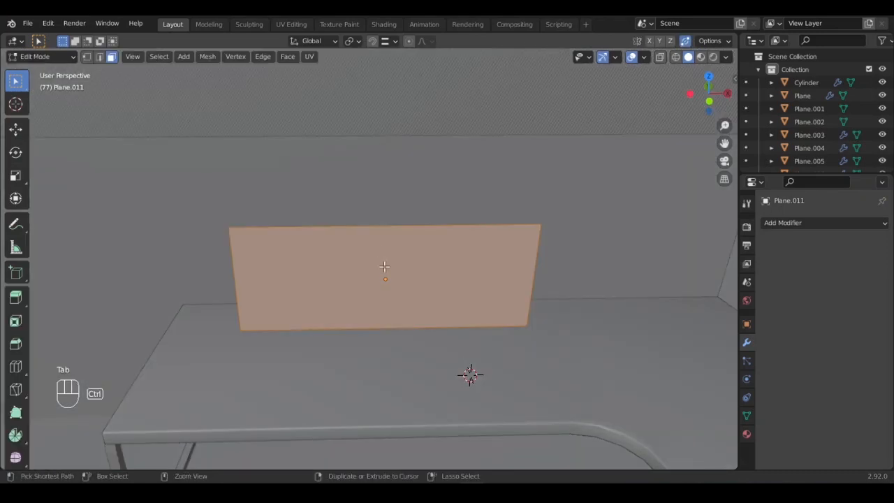
{"action": "key", "text": "ctrl+r"}
{"action": "scroll", "coordinate": [385, 328], "scroll_direction": "up", "scroll_amount": 6}
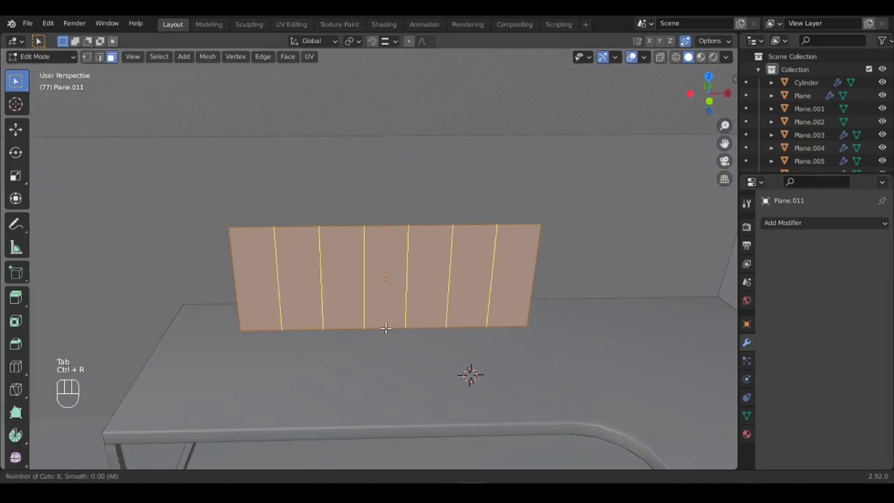
{"action": "left_click", "coordinate": [381, 319]}
{"action": "right_click", "coordinate": [381, 320]}
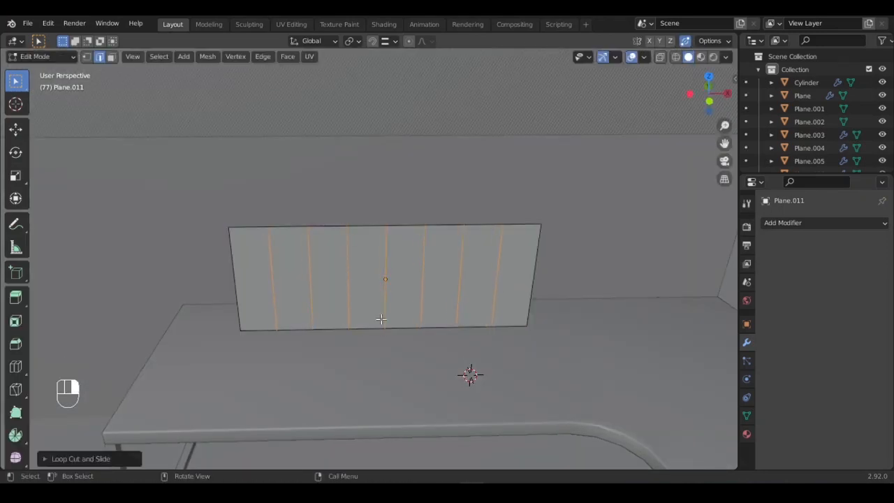
Step: Curve the panel by moving its middle vertical edge about 0.15 m along Y with smooth proportional editing
{"action": "left_click", "coordinate": [386, 250]}
{"action": "middle_click_drag", "start_coordinate": [362, 254], "coordinate": [388, 176]}
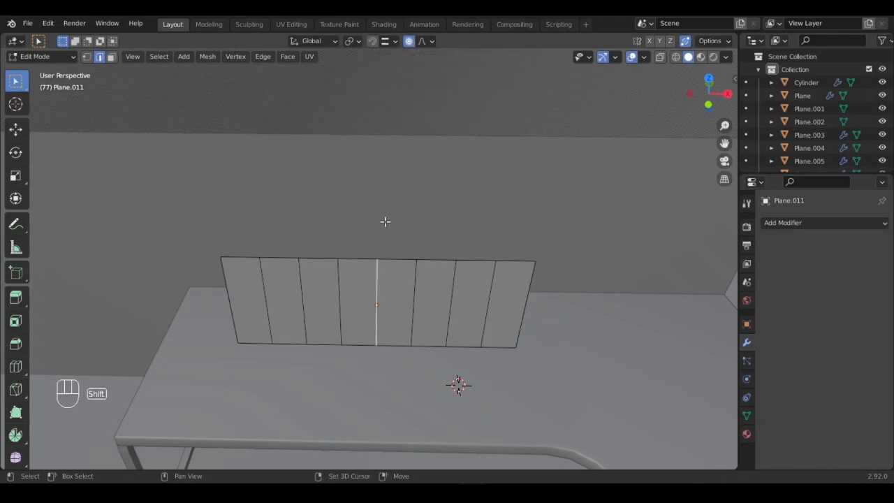
{"action": "middle_click_drag", "start_coordinate": [385, 221], "coordinate": [385, 247]}
{"action": "key", "text": "KP_7"}
{"action": "scroll", "coordinate": [369, 307], "scroll_direction": "up", "scroll_amount": 2}
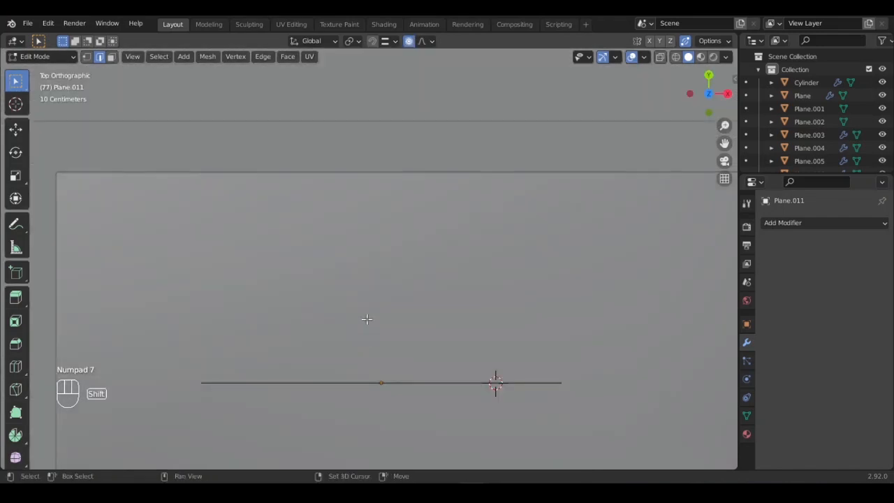
{"action": "scroll", "coordinate": [406, 359], "scroll_direction": "down", "scroll_amount": 2, "text": "shift"}
{"action": "key", "text": "g"}
{"action": "key", "text": "y"}
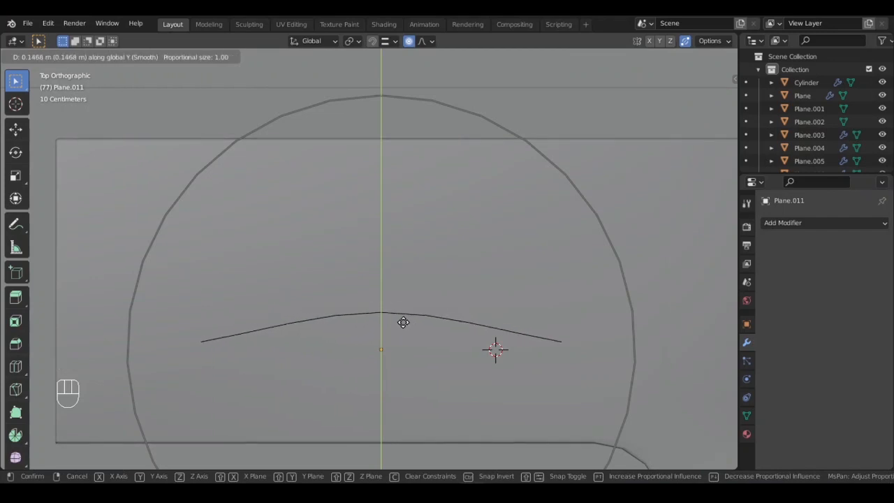
{"action": "left_click", "coordinate": [404, 323]}
{"action": "key", "text": "Tab"}
{"action": "middle_click_drag", "start_coordinate": [422, 332], "coordinate": [299, 282]}
Step: Extrude the whole curved panel about 0.032 m along the Y axis to give it thickness
{"action": "key", "text": "Tab"}
{"action": "key", "text": "a"}
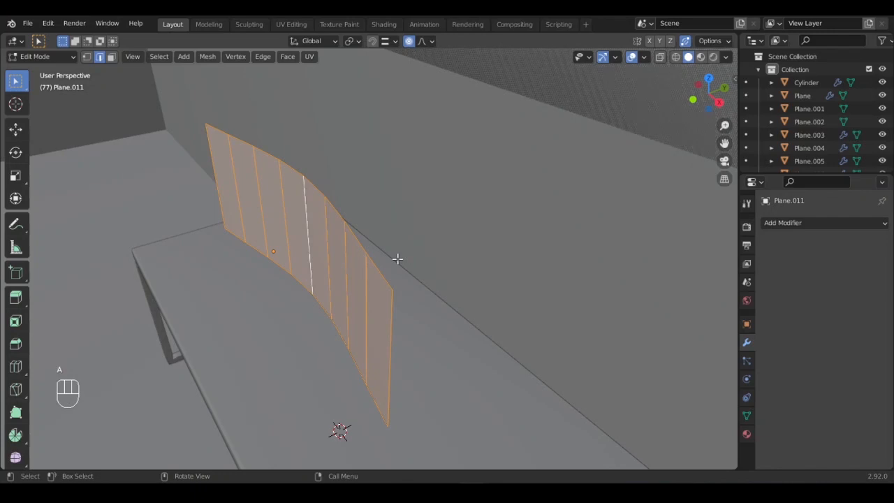
{"action": "key", "text": "e"}
{"action": "key", "text": "x"}
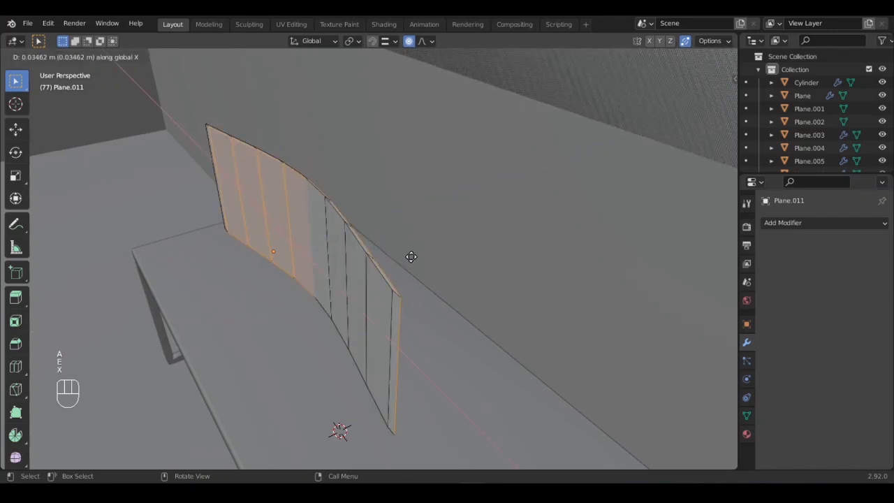
{"action": "key", "text": "y"}
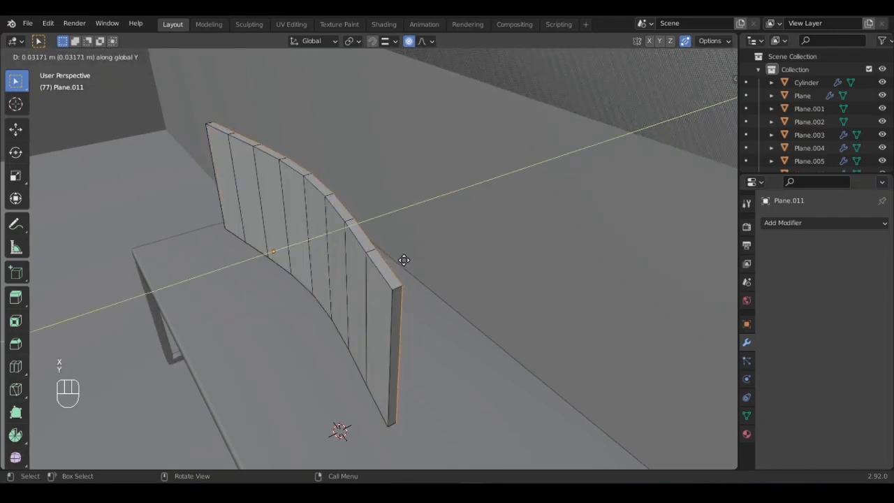
{"action": "key", "text": "shift"}
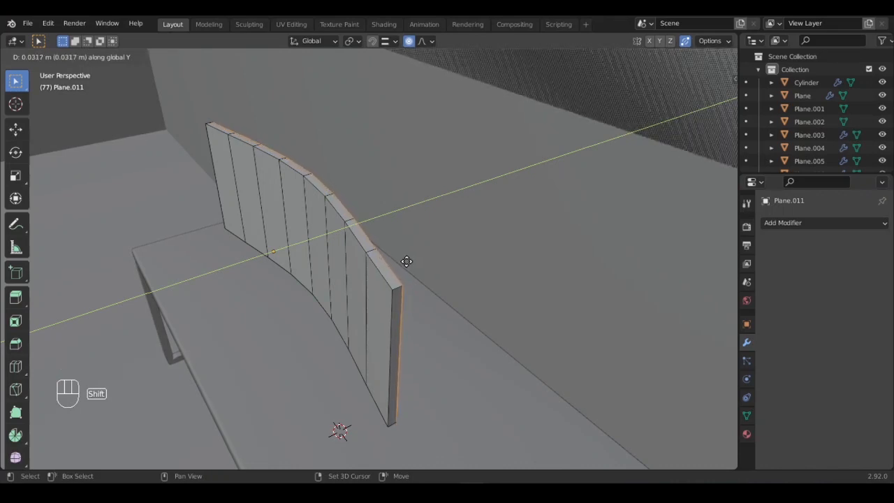
{"action": "left_click", "coordinate": [405, 259]}
Step: Apply smooth shading to the curved monitor panel in Object Mode
{"action": "key", "text": "Tab"}
{"action": "middle_click_drag", "start_coordinate": [349, 236], "coordinate": [367, 247]}
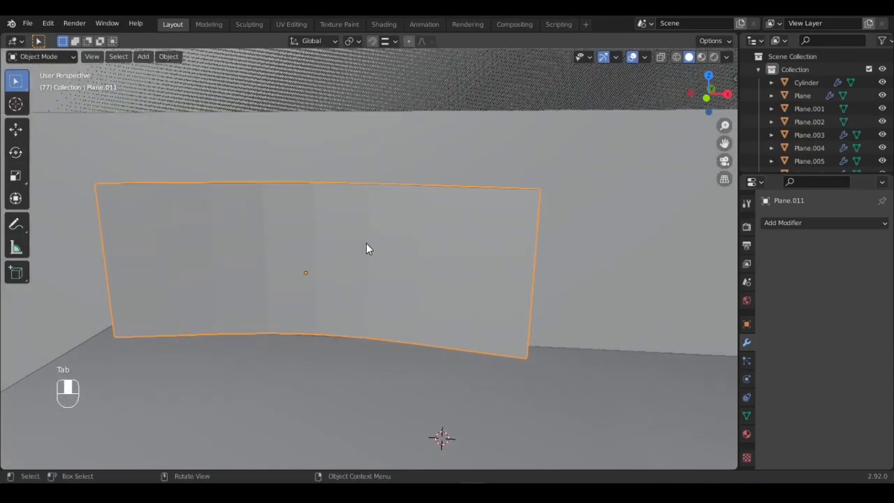
{"action": "right_click", "coordinate": [376, 247]}
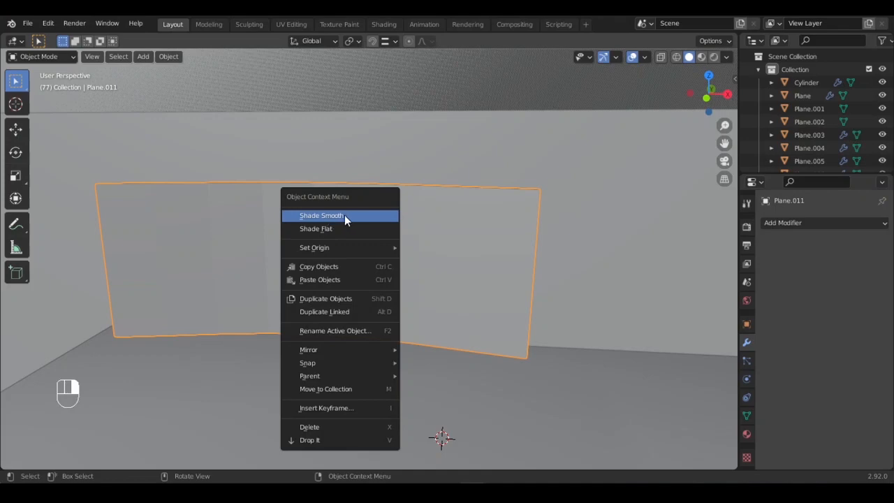
{"action": "left_click", "coordinate": [345, 215]}
{"action": "mouse_move", "coordinate": [371, 244]}
{"action": "middle_mouse_down"}
{"action": "mouse_move", "coordinate": [356, 254]}
{"action": "mouse_move", "coordinate": [342, 231]}
{"action": "mouse_move", "coordinate": [383, 307]}
{"action": "mouse_move", "coordinate": [390, 276]}
{"action": "mouse_move", "coordinate": [377, 263]}
{"action": "middle_mouse_up"}
{"action": "key", "text": "q"}
{"action": "left_click", "coordinate": [311, 242]}
Step: Select all eight front faces of the curved panel in Edit Mode
{"action": "key", "text": "Tab"}
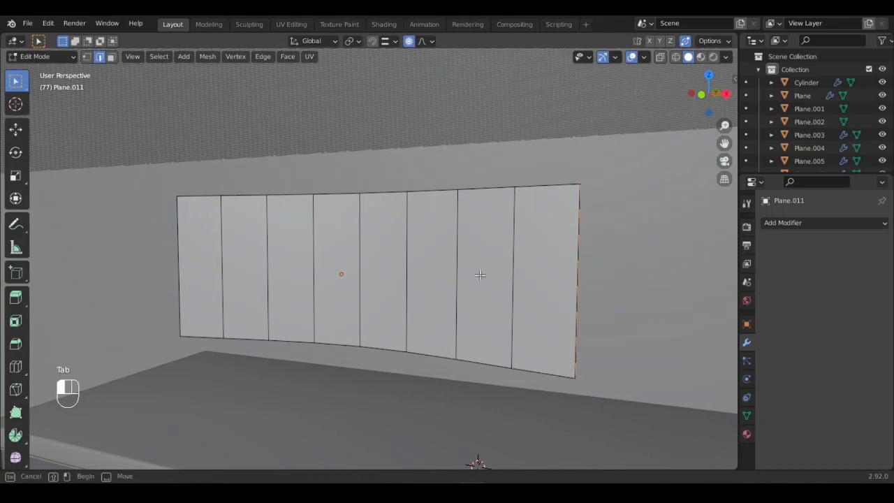
{"action": "left_click_drag", "start_coordinate": [554, 298], "coordinate": [489, 247]}
{"action": "middle_click_drag", "start_coordinate": [489, 247], "coordinate": [245, 251]}
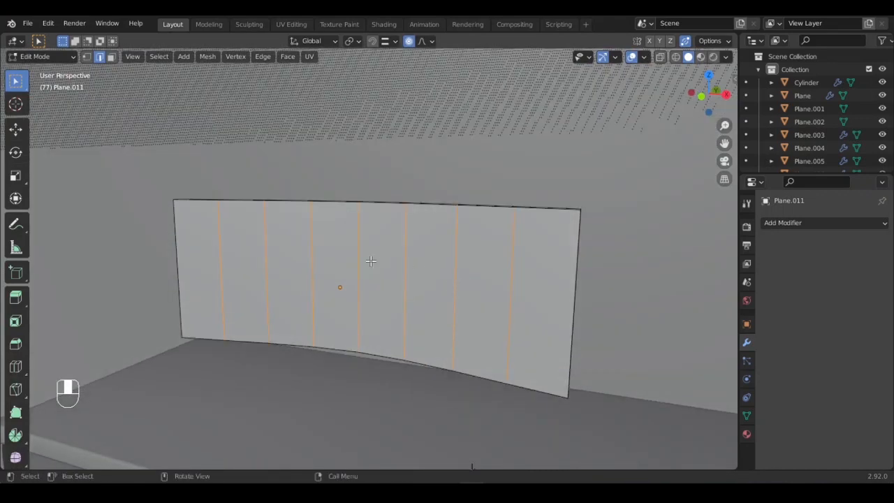
{"action": "key", "text": "3"}
{"action": "left_click_drag", "start_coordinate": [205, 242], "coordinate": [533, 316]}
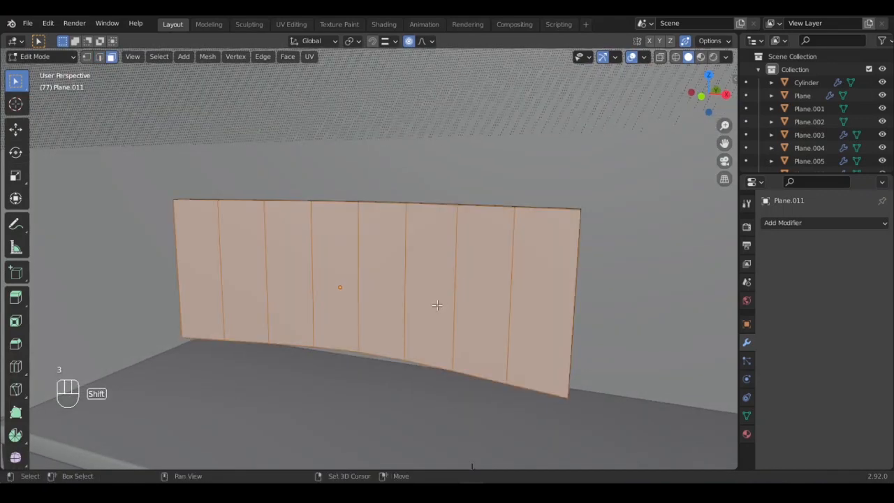
{"action": "middle_click_drag", "start_coordinate": [437, 305], "coordinate": [489, 291]}
{"action": "scroll", "coordinate": [489, 295], "scroll_direction": "up", "scroll_amount": 2}
{"action": "key", "text": "i"}
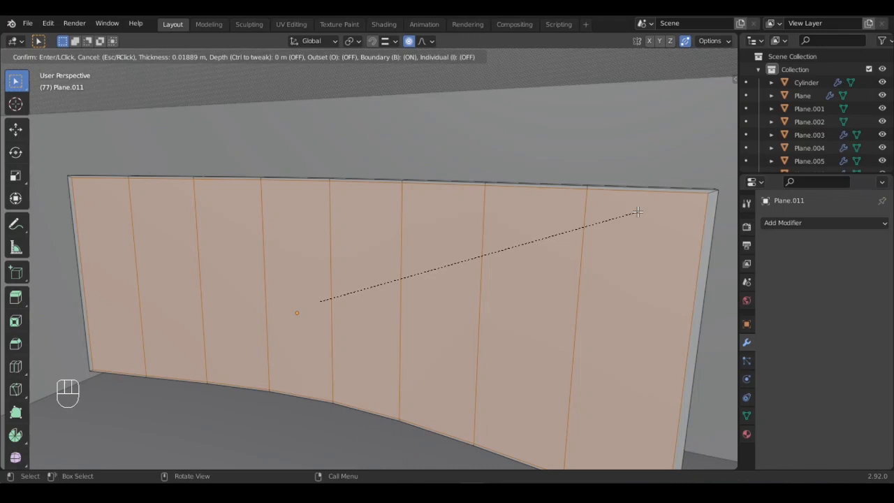
{"action": "right_click", "coordinate": [614, 218]}
Step: Apply the monitor panel's scale in Object Mode
{"action": "key", "text": "Tab"}
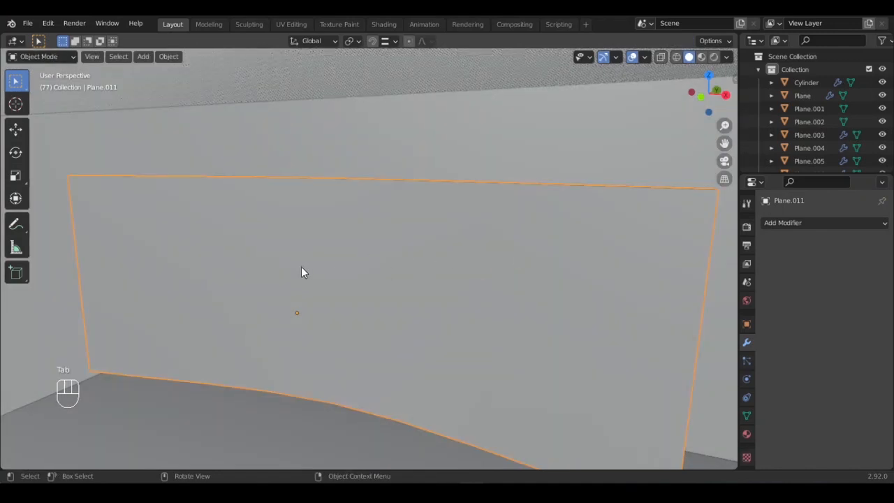
{"action": "key", "text": "ctrl+a"}
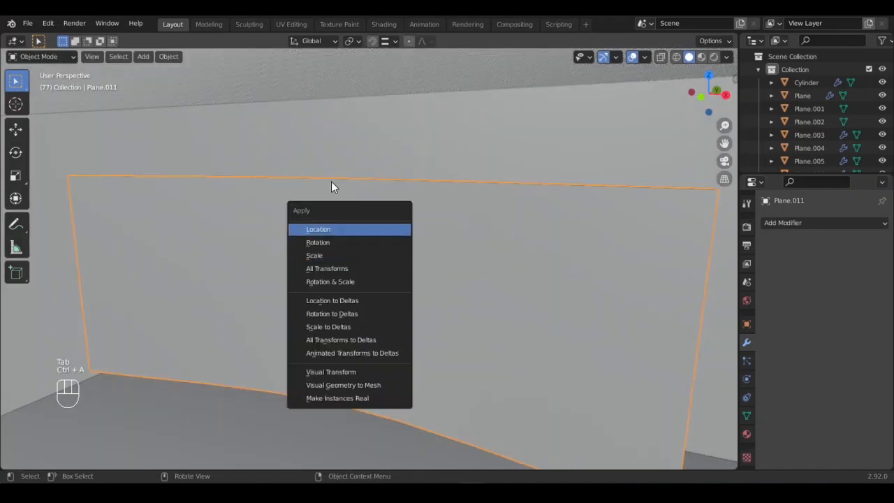
{"action": "left_click", "coordinate": [347, 255]}
Step: Inset the selected front faces together to form a thin, even bezel around the screen
{"action": "key", "text": "Tab"}
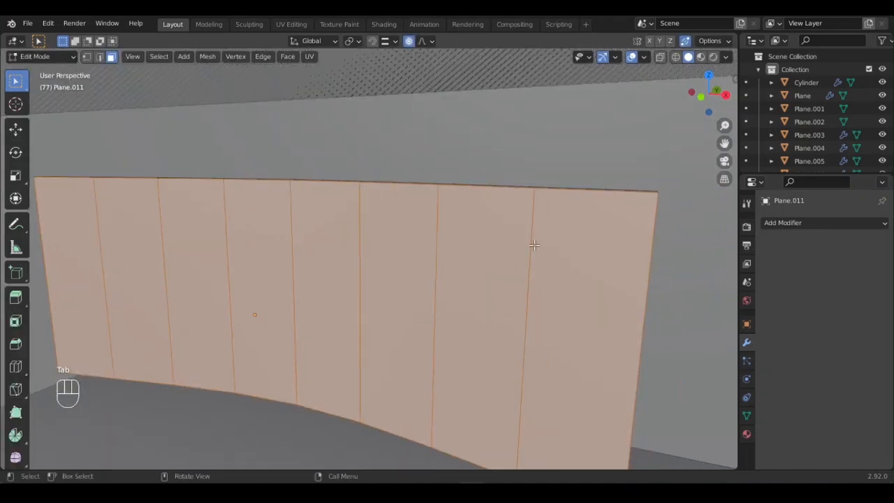
{"action": "key", "text": "i"}
{"action": "key", "text": "shift"}
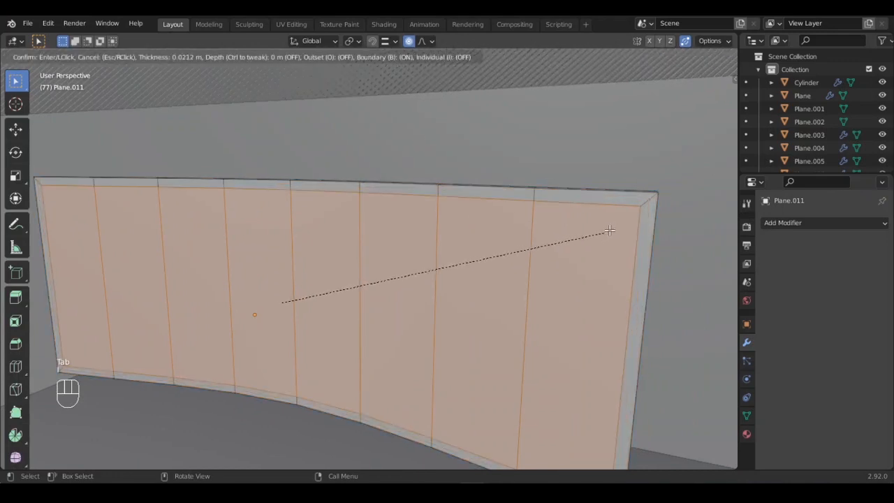
{"action": "left_click", "coordinate": [651, 217]}
Step: Extrude the inset faces about 0.007 m into the panel to recess the screen inside its bezel
{"action": "middle_click_drag", "start_coordinate": [359, 222], "coordinate": [356, 276], "text": "shift"}
{"action": "scroll", "coordinate": [362, 261], "scroll_direction": "up", "scroll_amount": 3}
{"action": "key", "text": "e"}
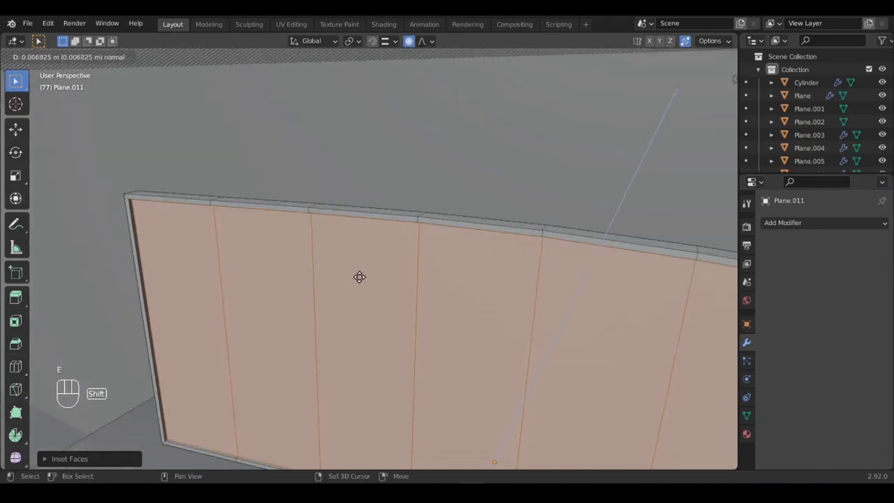
{"action": "left_click", "coordinate": [364, 276]}
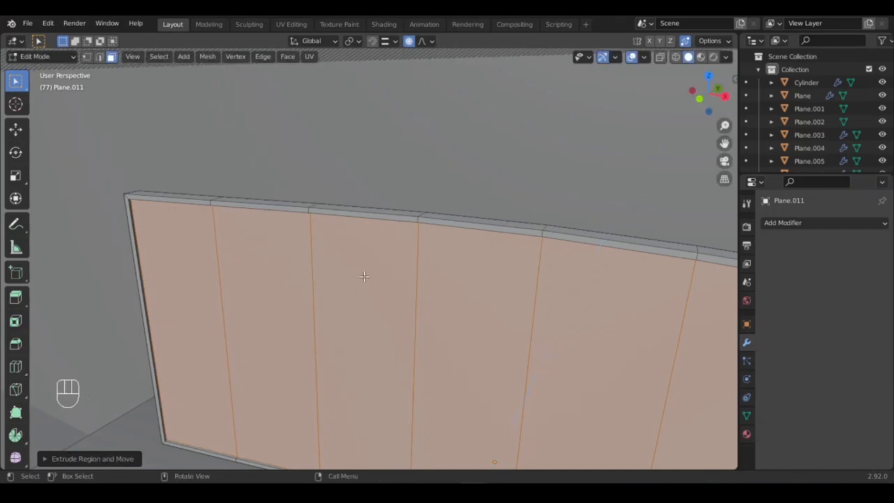
{"action": "key", "text": "Tab"}
Step: Add a Bevel modifier to the curved monitor panel
{"action": "middle_click_drag", "start_coordinate": [295, 287], "coordinate": [360, 271]}
{"action": "scroll", "coordinate": [360, 271], "scroll_direction": "down", "scroll_amount": 4}
{"action": "middle_click_drag", "start_coordinate": [419, 295], "coordinate": [334, 301]}
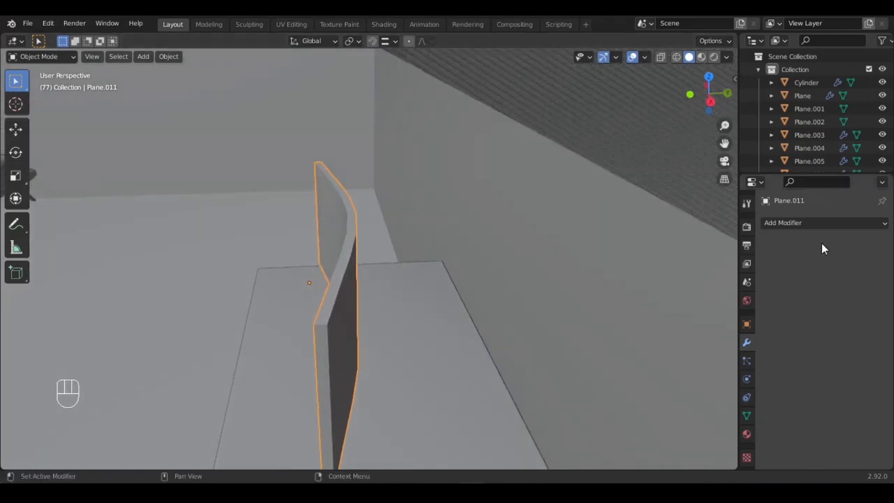
{"action": "left_click", "coordinate": [833, 223]}
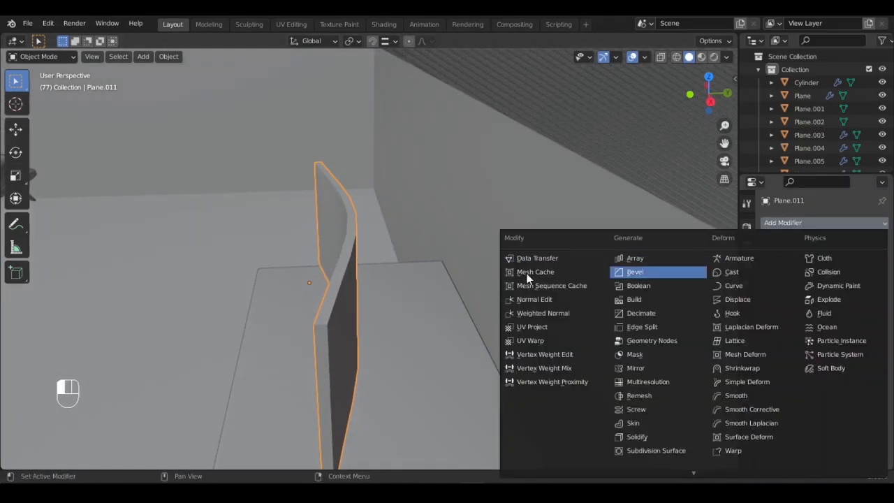
{"action": "left_click", "coordinate": [639, 272]}
{"action": "middle_click_drag", "start_coordinate": [368, 269], "coordinate": [487, 257]}
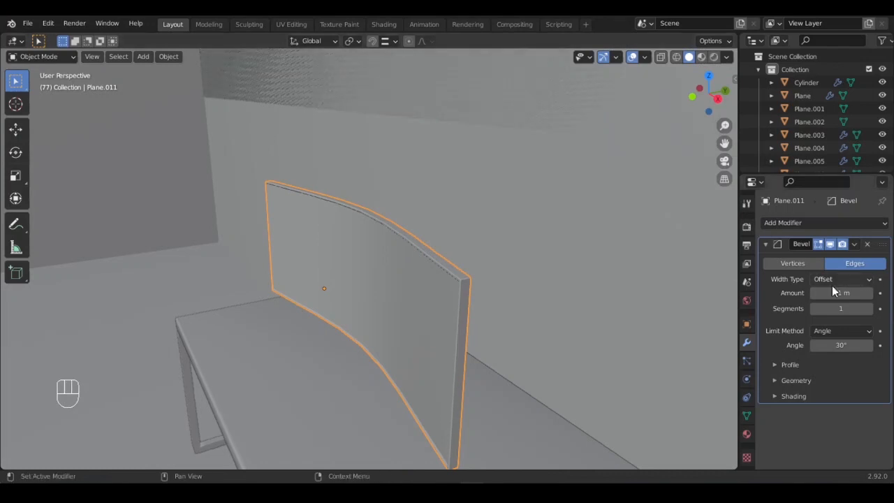
Step: Set the Bevel modifier's amount to 0.01 m and its segments to 3
{"action": "left_click", "coordinate": [813, 292]}
{"action": "left_click", "coordinate": [813, 292]}
{"action": "left_click", "coordinate": [813, 292]}
{"action": "left_click", "coordinate": [813, 292]}
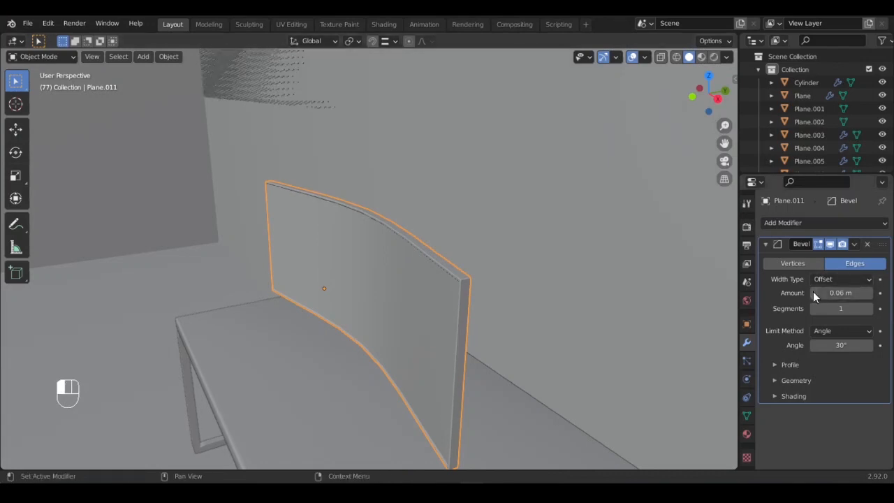
{"action": "left_click", "coordinate": [813, 293]}
{"action": "left_click", "coordinate": [813, 292]}
{"action": "left_click", "coordinate": [813, 293]}
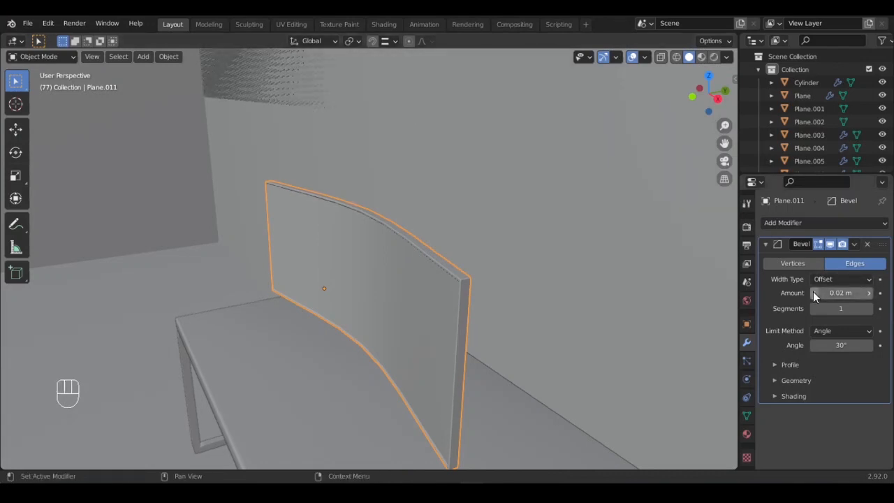
{"action": "left_click", "coordinate": [813, 292]}
{"action": "left_click", "coordinate": [813, 292]}
{"action": "left_click", "coordinate": [869, 308]}
{"action": "left_click", "coordinate": [869, 308]}
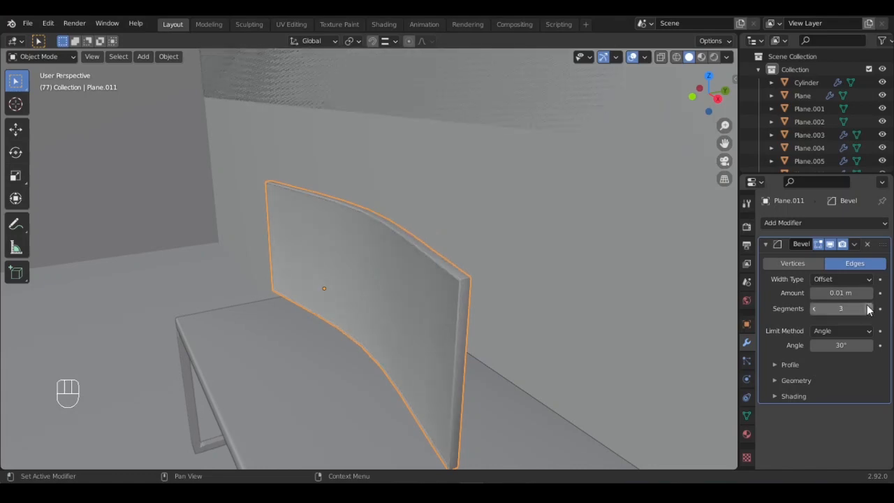
Step: Examine the monitor panel from the side and check its size and placement against the desk and room
{"action": "middle_click_drag", "start_coordinate": [552, 279], "coordinate": [533, 255]}
{"action": "key", "text": "KP_3"}
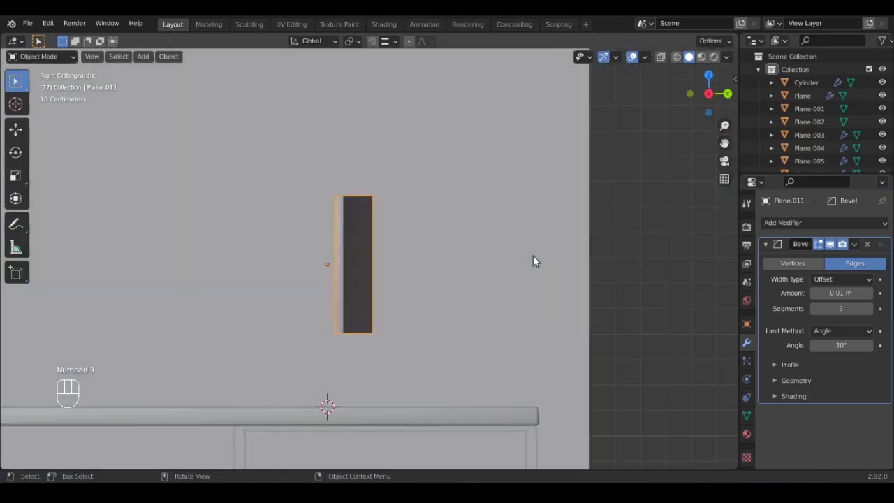
{"action": "key", "text": "KP_0"}
{"action": "scroll", "coordinate": [533, 256], "scroll_direction": "down", "scroll_amount": 3}
{"action": "middle_click_drag", "start_coordinate": [419, 251], "coordinate": [492, 254], "text": "shift"}
{"action": "middle_click_drag", "start_coordinate": [492, 254], "coordinate": [462, 299]}
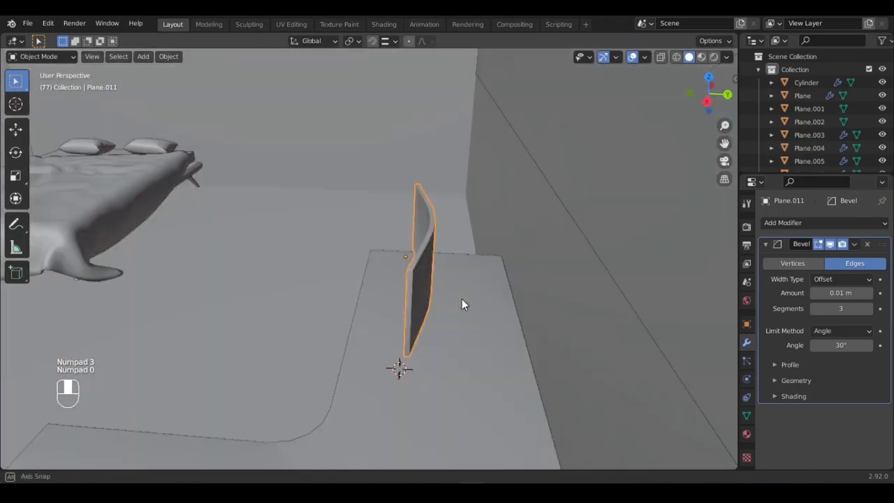
{"action": "scroll", "coordinate": [392, 299], "scroll_direction": "down", "scroll_amount": 3}
{"action": "middle_click_drag", "start_coordinate": [345, 300], "coordinate": [626, 131]}
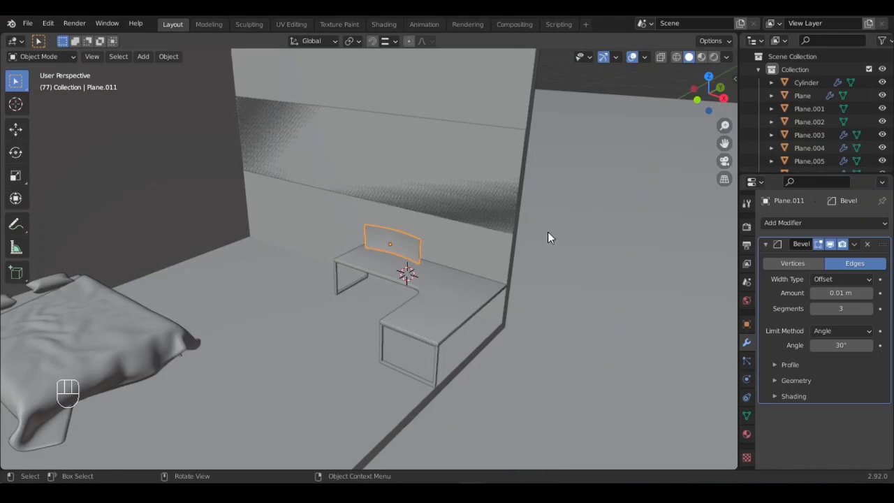
Step: Create a GameIsocam isometric camera with the PR Isocam add-on
{"action": "key", "text": "n"}
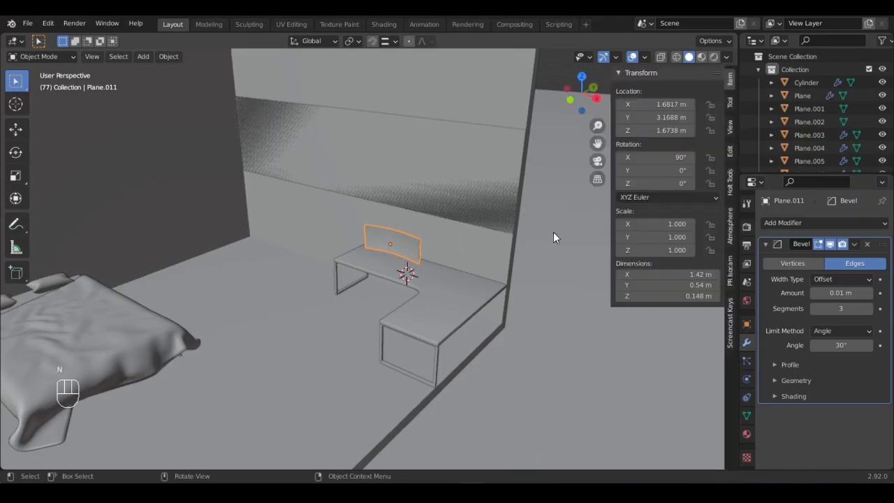
{"action": "left_click", "coordinate": [730, 272]}
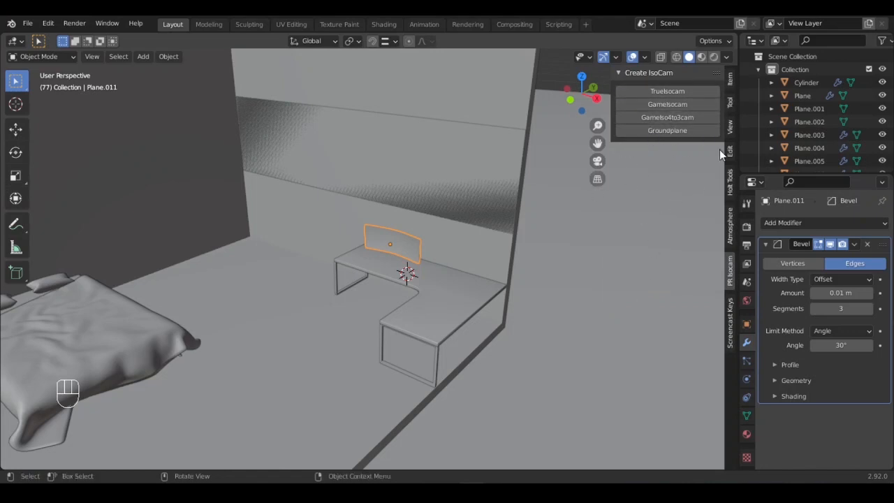
{"action": "left_click", "coordinate": [671, 102]}
{"action": "key", "text": "n"}
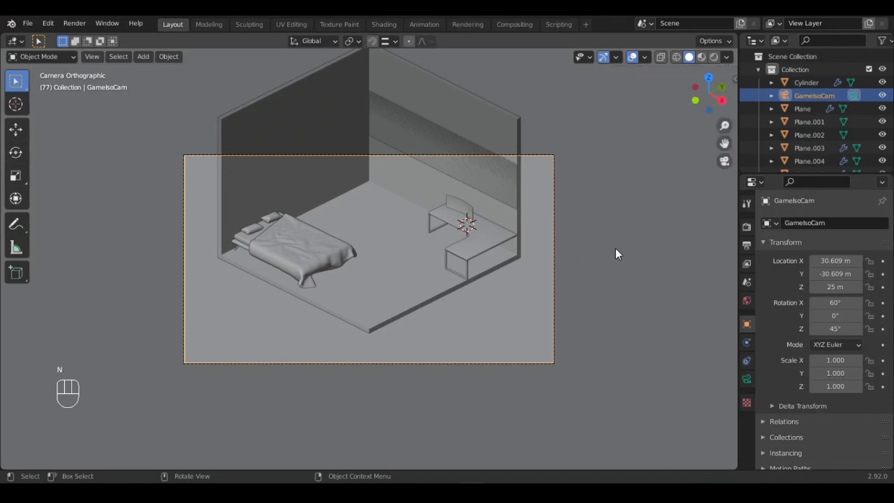
Step: Set the render resolution's X value to 1080 px and raise the isometric camera about 2.4 m along Z to frame the room
{"action": "left_click", "coordinate": [747, 245]}
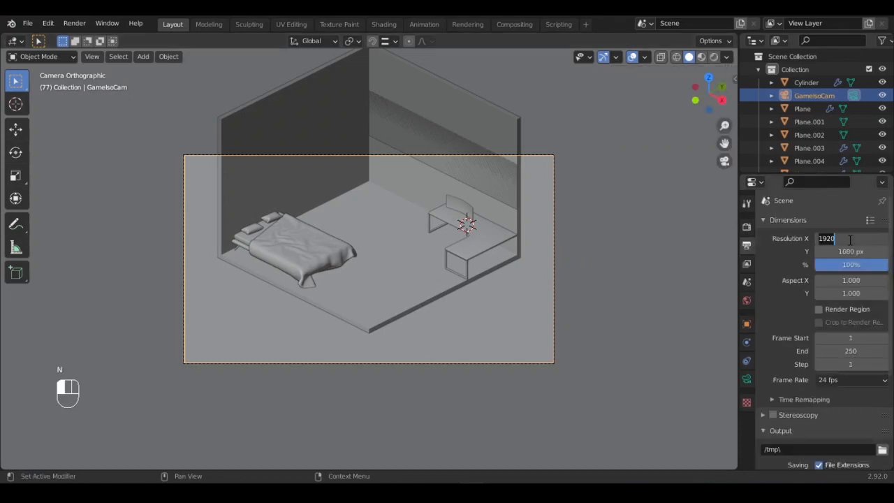
{"action": "key", "text": "Return"}
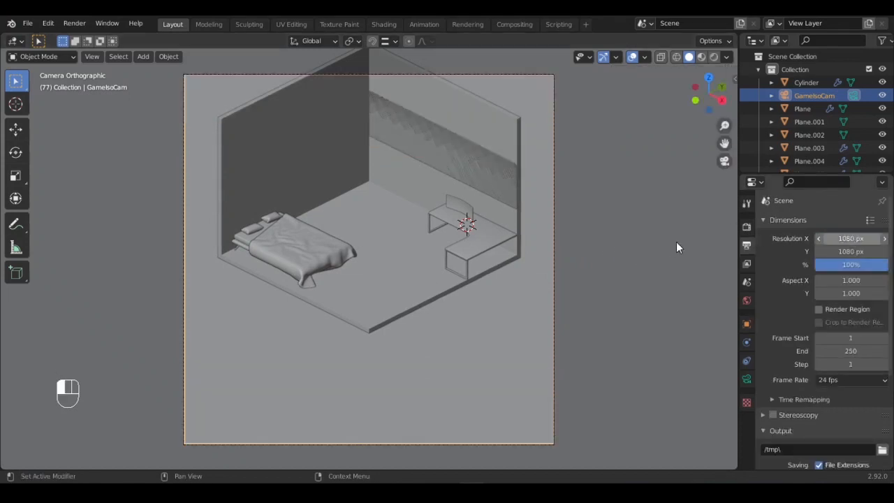
{"action": "key", "text": "g"}
{"action": "key", "text": "z"}
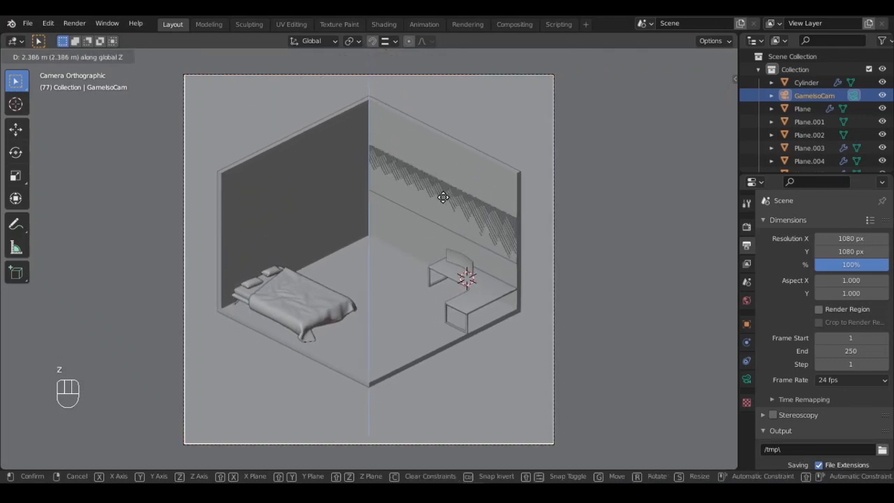
{"action": "left_click", "coordinate": [442, 193]}
{"action": "middle_click_drag", "start_coordinate": [393, 230], "coordinate": [431, 243]}
{"action": "scroll", "coordinate": [440, 246], "scroll_direction": "up", "scroll_amount": 8}
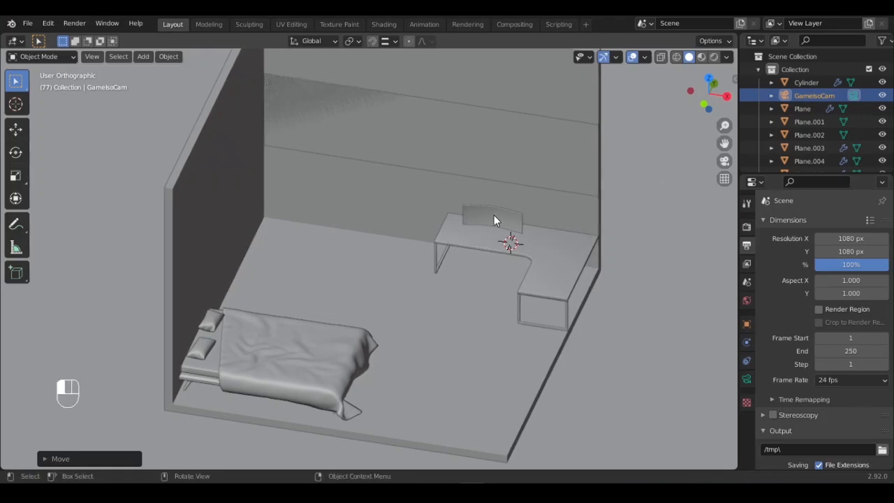
Step: Examine the room, desk and monitor from several angles, from the side and through the isometric camera
{"action": "left_click", "coordinate": [499, 257]}
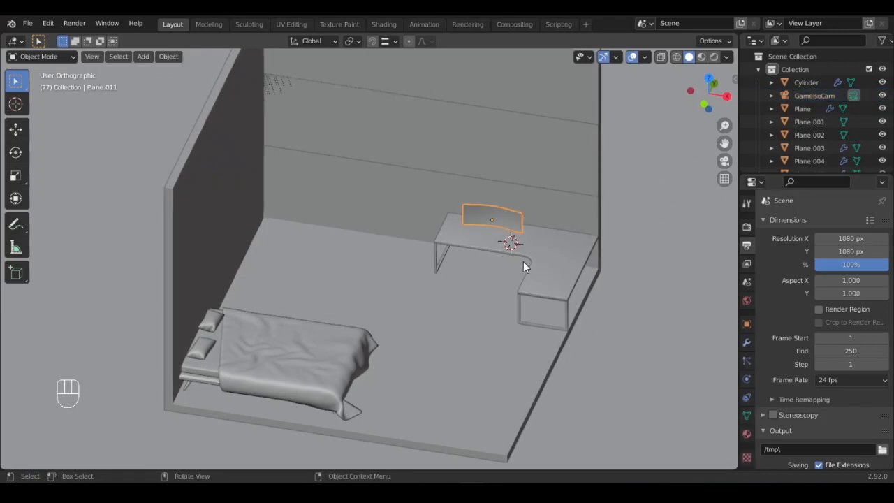
{"action": "left_click", "coordinate": [526, 267]}
{"action": "key", "text": "KP_Decimal"}
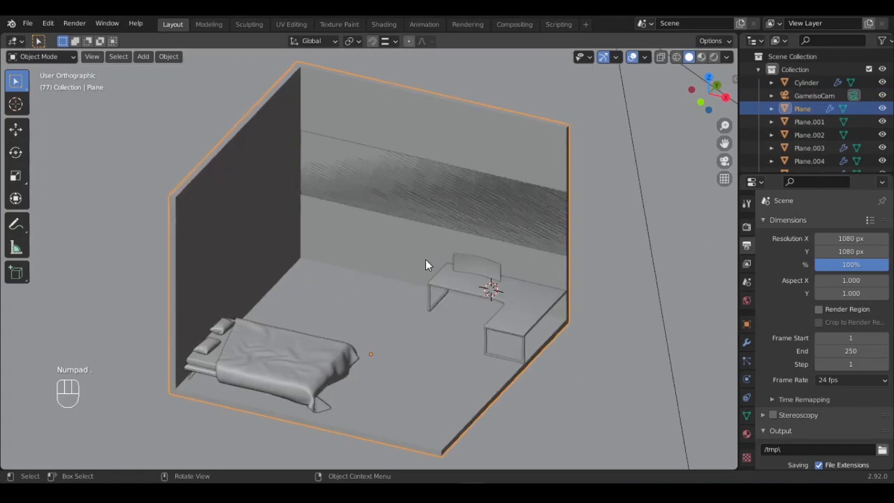
{"action": "middle_click_drag", "start_coordinate": [342, 257], "coordinate": [421, 280], "text": "shift"}
{"action": "scroll", "coordinate": [237, 244], "scroll_direction": "down", "scroll_amount": 8}
{"action": "middle_click_drag", "start_coordinate": [421, 280], "coordinate": [253, 255]}
{"action": "scroll", "coordinate": [408, 296], "scroll_direction": "up", "scroll_amount": 7}
{"action": "middle_click_drag", "start_coordinate": [316, 248], "coordinate": [288, 229], "text": "shift"}
{"action": "middle_click_drag", "start_coordinate": [337, 250], "coordinate": [397, 264]}
{"action": "scroll", "coordinate": [397, 264], "scroll_direction": "down", "scroll_amount": 4}
{"action": "key", "text": "KP_0"}
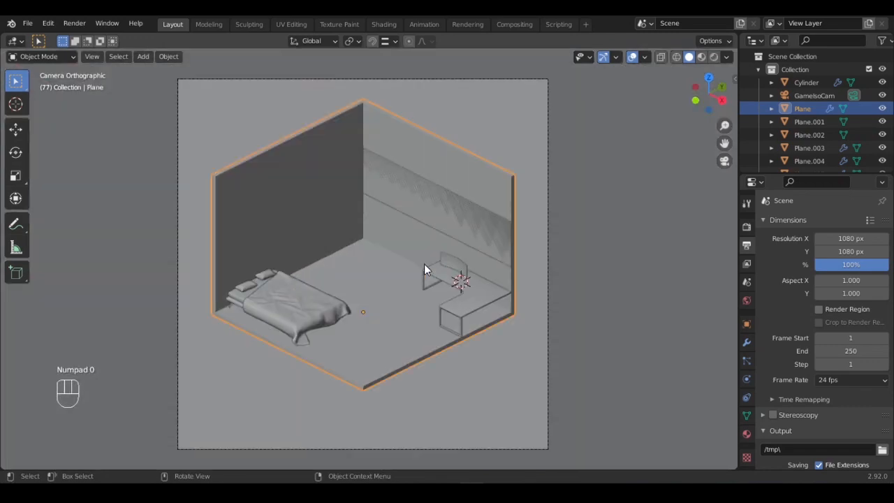
{"action": "key", "text": "KP_3"}
{"action": "scroll", "coordinate": [364, 282], "scroll_direction": "up", "scroll_amount": 8}
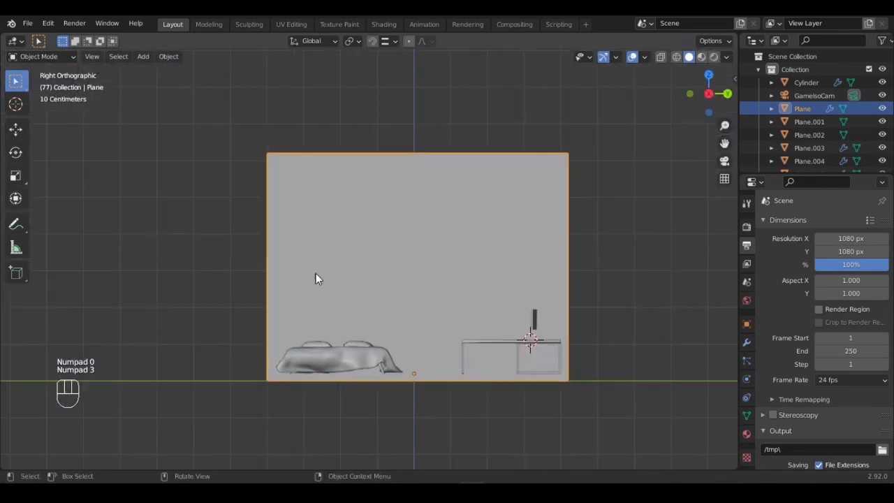
{"action": "middle_click_drag", "start_coordinate": [316, 278], "coordinate": [296, 235]}
{"action": "scroll", "coordinate": [586, 246], "scroll_direction": "up", "scroll_amount": 4}
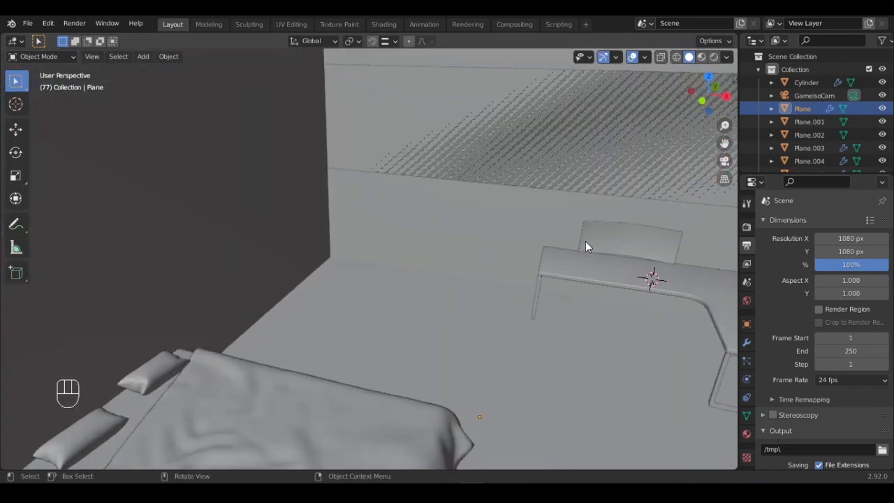
{"action": "middle_click_drag", "start_coordinate": [585, 246], "coordinate": [507, 273]}
Step: Move the curved monitor panel about 0.06 m along Y toward the wall and lower it slightly along Z
{"action": "left_click", "coordinate": [419, 279]}
{"action": "middle_click_drag", "start_coordinate": [419, 279], "coordinate": [369, 285], "text": "shift"}
{"action": "key", "text": "g"}
{"action": "key", "text": "y"}
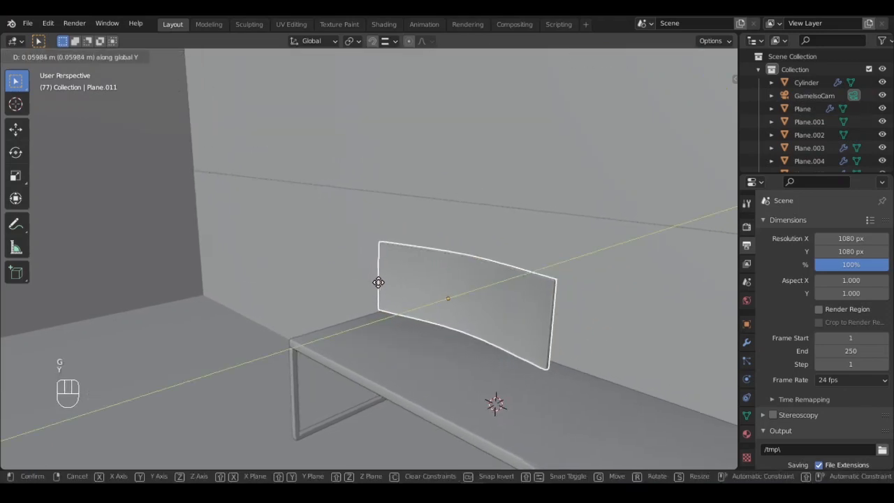
{"action": "left_click", "coordinate": [380, 282]}
{"action": "key", "text": "g"}
{"action": "key", "text": "z"}
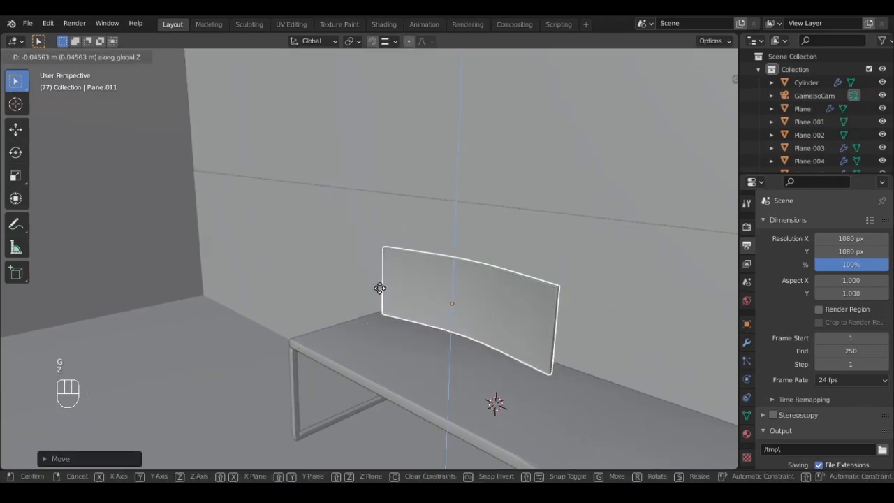
{"action": "left_click", "coordinate": [379, 285]}
Step: Snap the 3D cursor to a vertical edge near the middle of the monitor's back face and return to Object Mode
{"action": "mouse_move", "coordinate": [434, 282]}
{"action": "middle_mouse_down"}
{"action": "mouse_move", "coordinate": [345, 289]}
{"action": "mouse_move", "coordinate": [399, 270]}
{"action": "mouse_move", "coordinate": [445, 271]}
{"action": "middle_mouse_up"}
{"action": "key", "text": "Tab"}
{"action": "scroll", "coordinate": [342, 289], "scroll_direction": "up", "scroll_amount": 4}
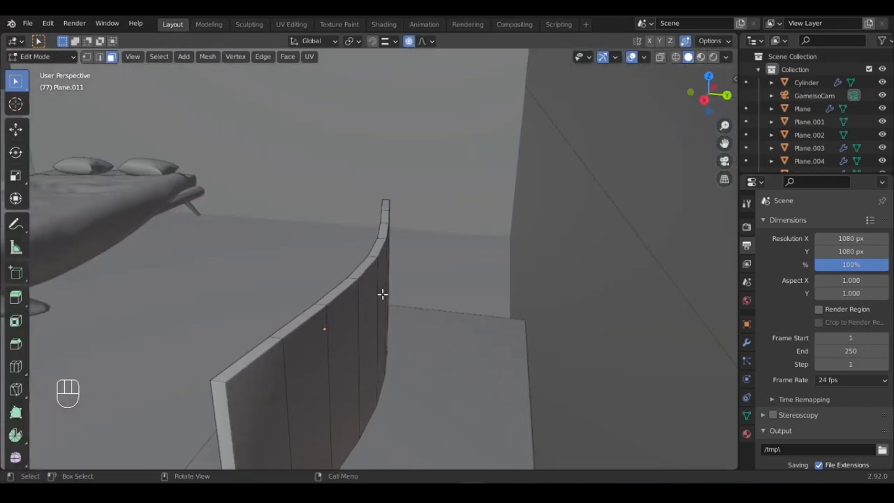
{"action": "left_click", "coordinate": [381, 295]}
{"action": "key", "text": "2"}
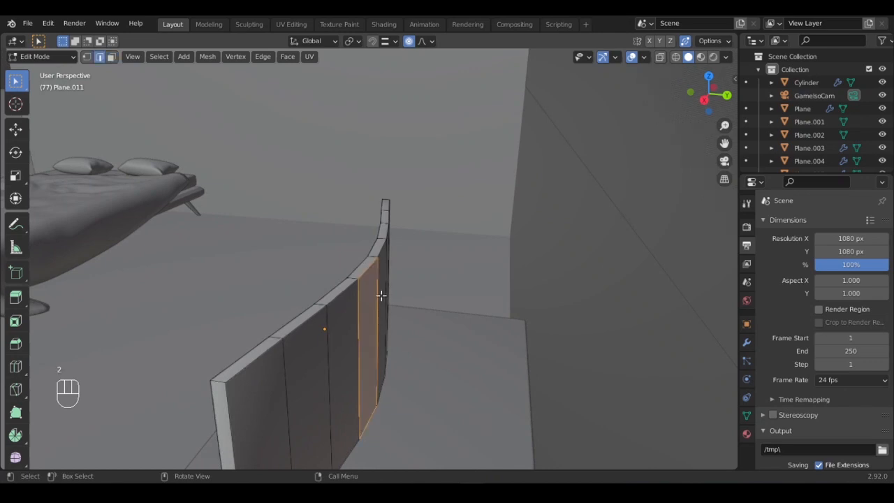
{"action": "left_click", "coordinate": [378, 295]}
{"action": "key", "text": "shift+s"}
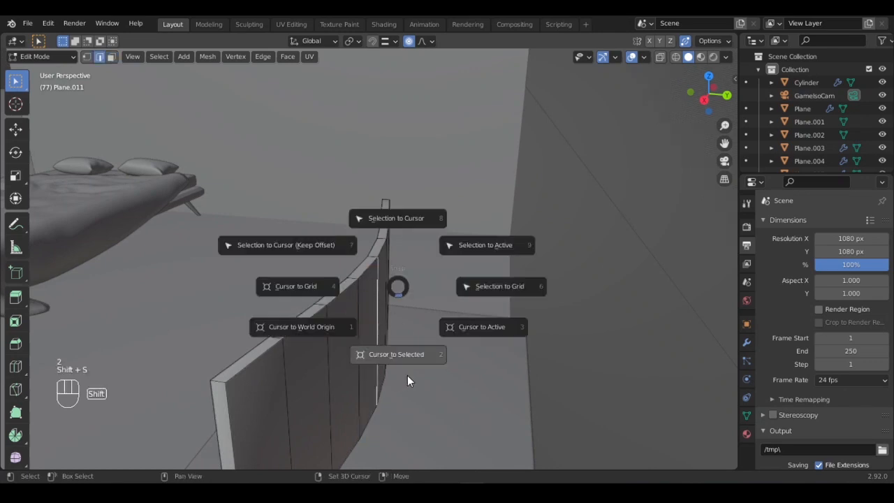
{"action": "left_click", "coordinate": [407, 375]}
{"action": "key", "text": "Tab"}
{"action": "middle_click_drag", "start_coordinate": [434, 322], "coordinate": [437, 319]}
Step: Add an eight-sided cylinder at the 3D cursor and scale it down to about 0.05
{"action": "key", "text": "shift+a"}
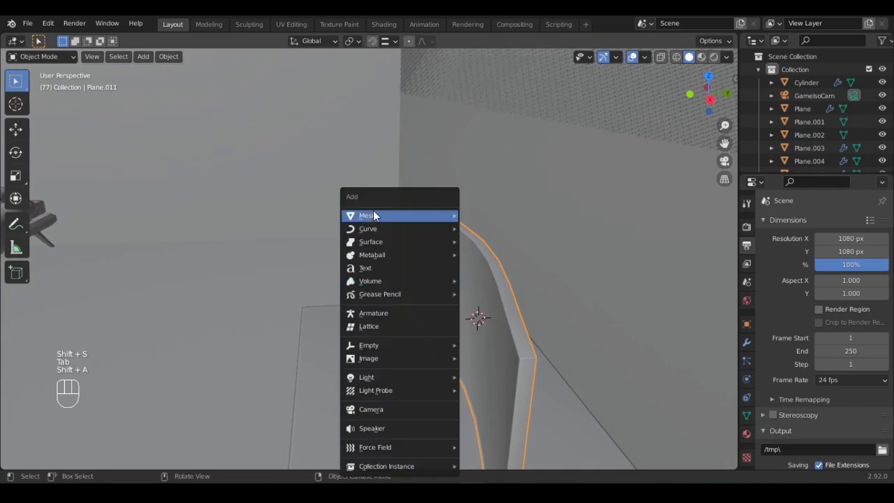
{"action": "mouse_move", "coordinate": [412, 215]}
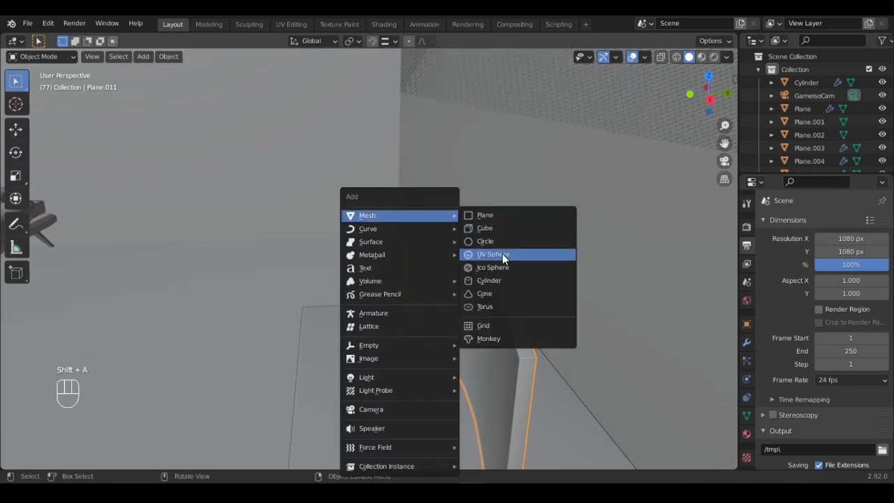
{"action": "left_click", "coordinate": [500, 280]}
{"action": "left_click", "coordinate": [44, 459]}
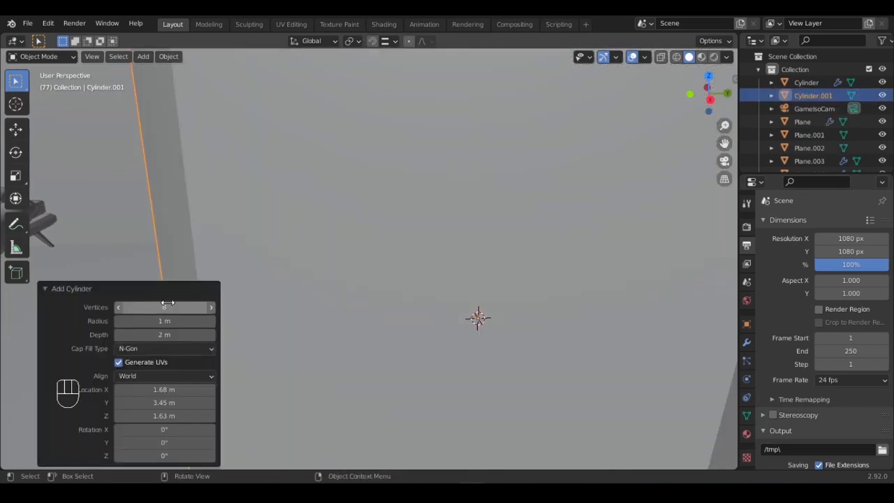
{"action": "left_click", "coordinate": [45, 289]}
{"action": "key", "text": "KP_Decimal"}
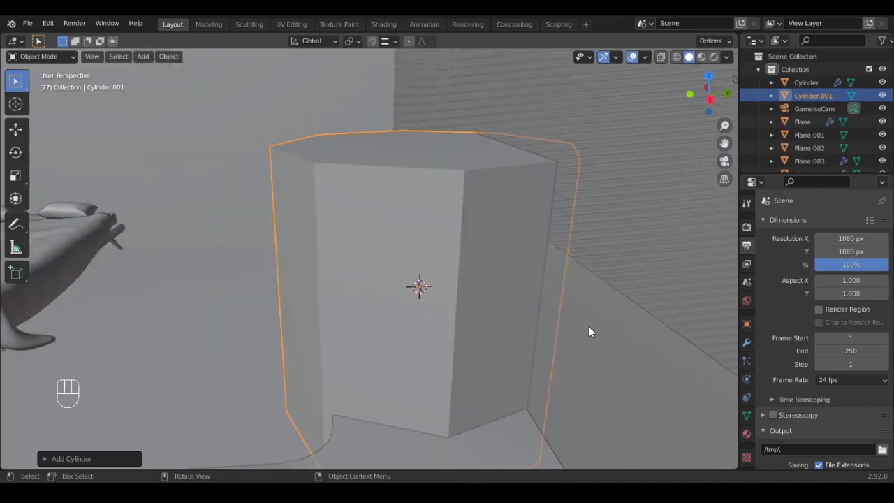
{"action": "key", "text": "s"}
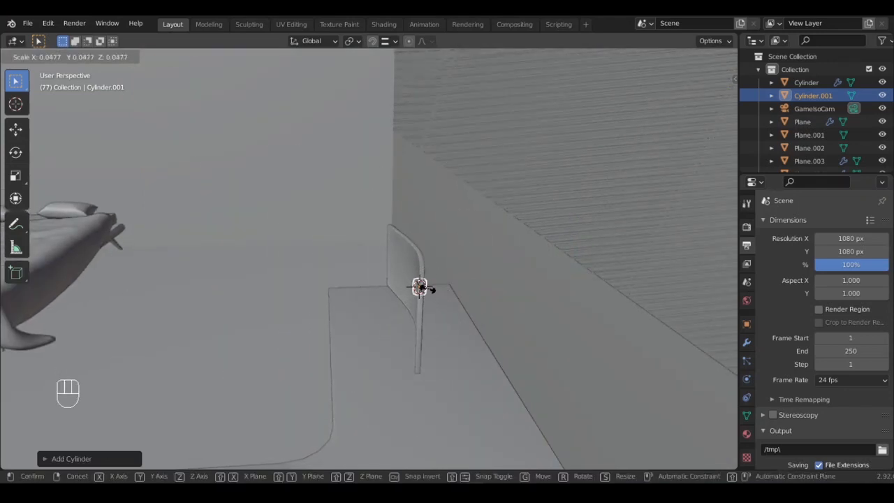
{"action": "left_click", "coordinate": [435, 288]}
Step: Move the small cylinder along Y so that it sits against the monitor's back face
{"action": "middle_click_drag", "start_coordinate": [450, 289], "coordinate": [337, 304], "text": "shift"}
{"action": "key", "text": "g"}
{"action": "key", "text": "y"}
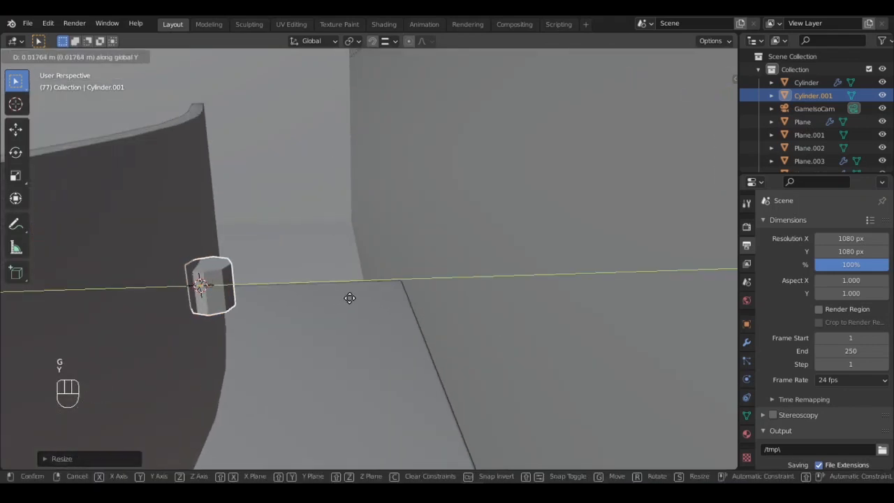
{"action": "left_click", "coordinate": [241, 290]}
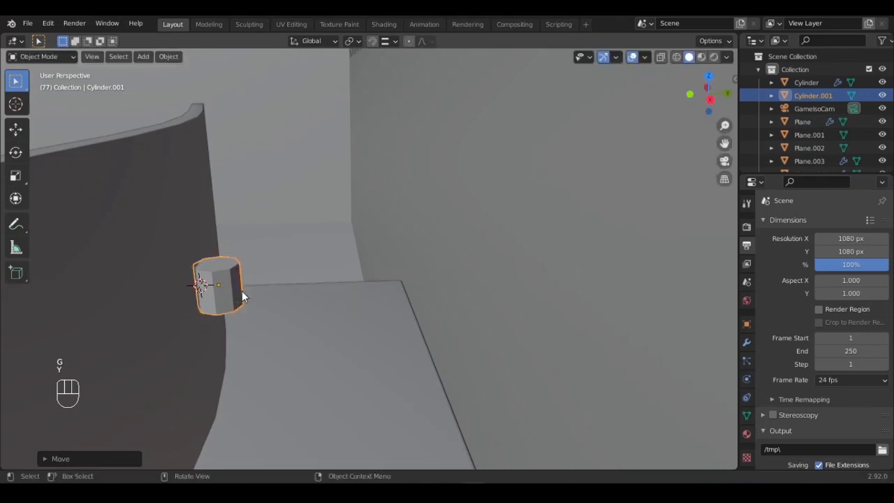
Step: Stretch the cylinder along Z into a tall stand post and drop it onto the desktop with Drop It
{"action": "middle_click_drag", "start_coordinate": [241, 290], "coordinate": [326, 255], "text": "shift"}
{"action": "key", "text": "s"}
{"action": "key", "text": "z"}
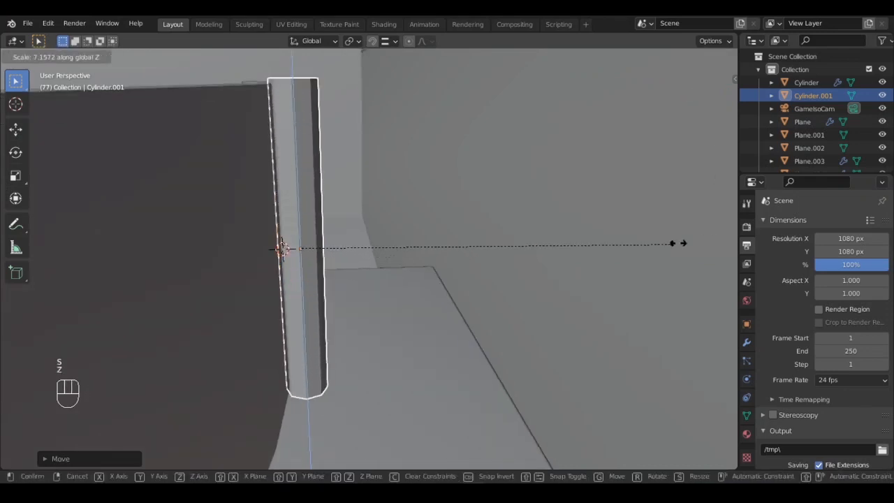
{"action": "left_click", "coordinate": [2, 222]}
{"action": "key", "text": "v"}
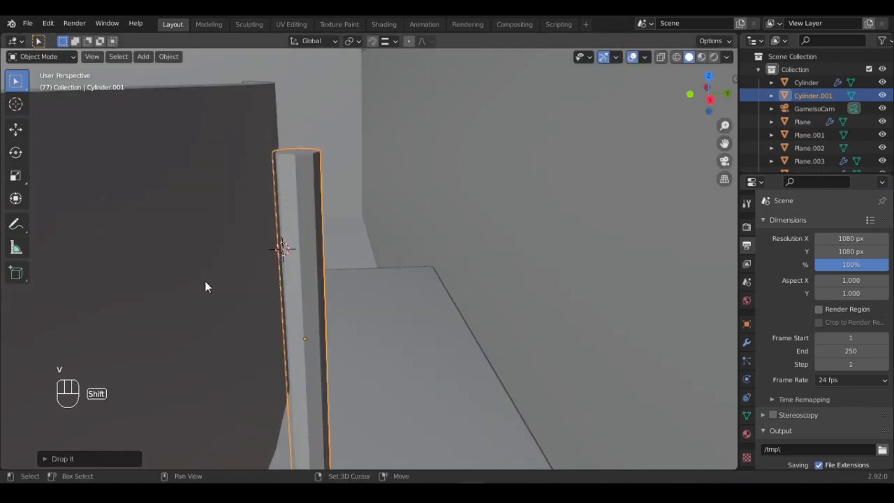
Step: Add a horizontal loop cut to the stand post and slide it down close to the post's base
{"action": "middle_click_drag", "start_coordinate": [204, 280], "coordinate": [257, 267]}
{"action": "scroll", "coordinate": [419, 288], "scroll_direction": "up", "scroll_amount": 3}
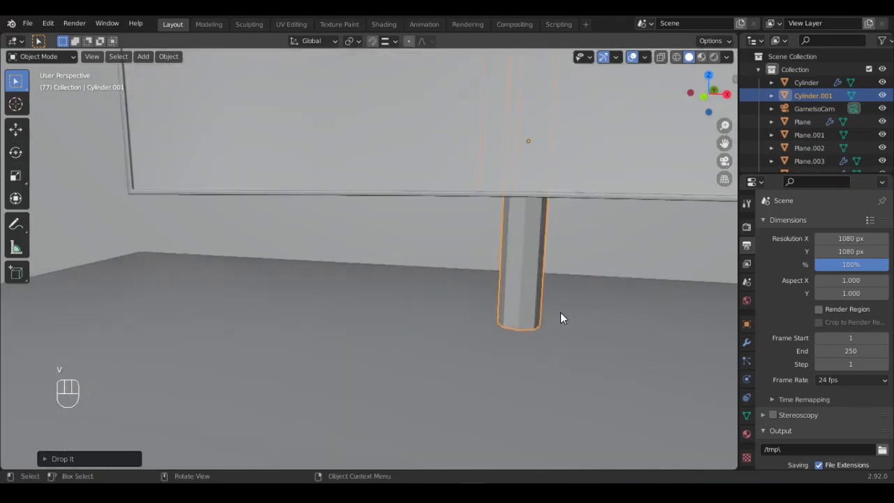
{"action": "middle_click_drag", "start_coordinate": [451, 323], "coordinate": [331, 334], "text": "shift"}
{"action": "middle_click_drag", "start_coordinate": [369, 320], "coordinate": [370, 319]}
{"action": "key", "text": "Tab"}
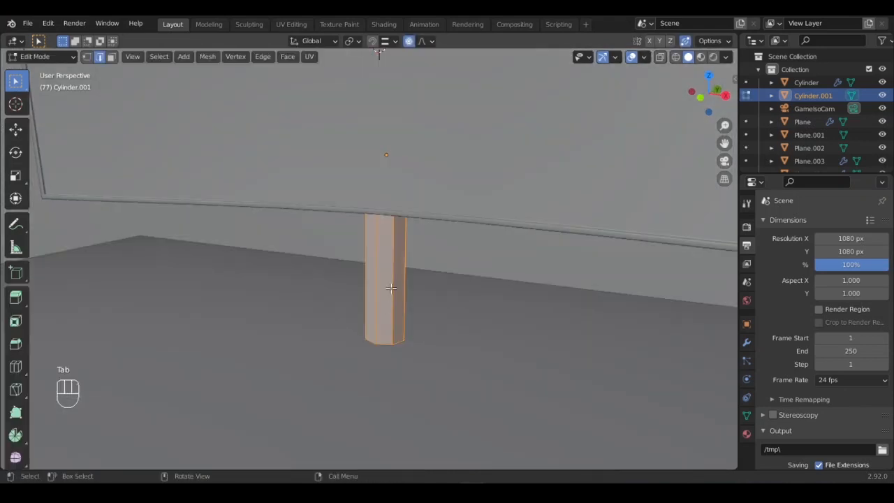
{"action": "key", "text": "ctrl+r"}
{"action": "left_click", "coordinate": [405, 279]}
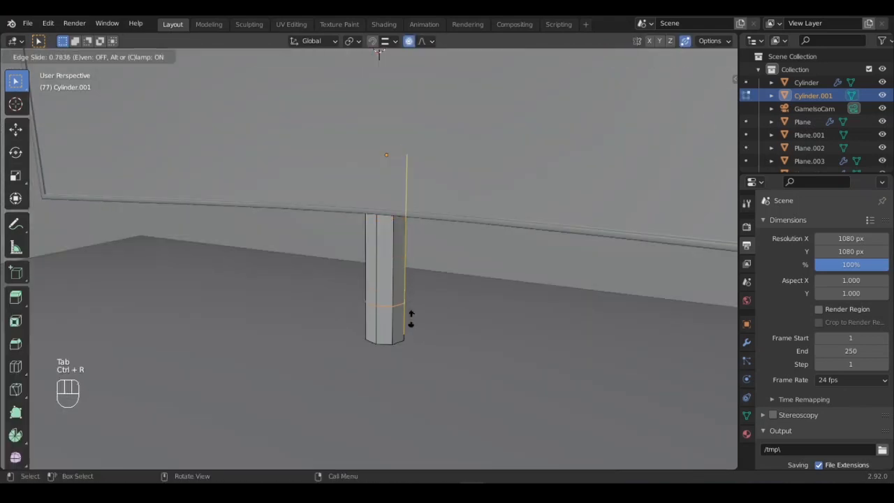
{"action": "left_click", "coordinate": [411, 324]}
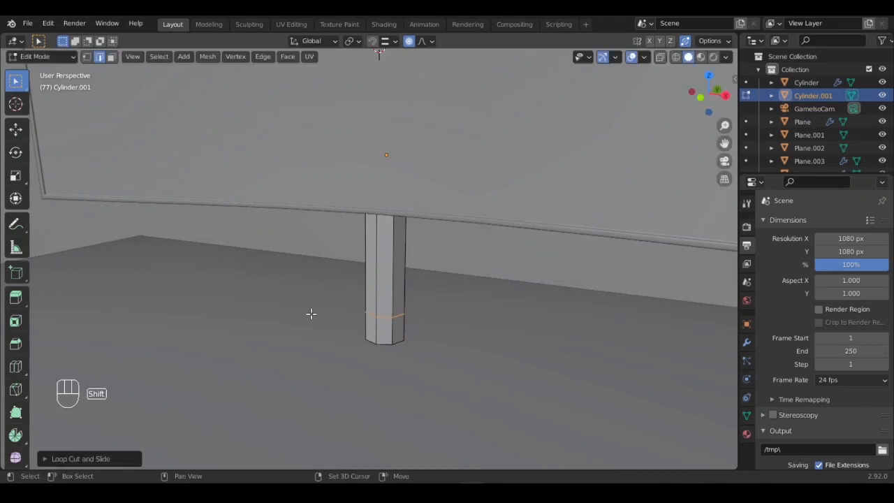
Step: Select the two angled side faces below the loop cut at the base of the stand post
{"action": "scroll", "coordinate": [349, 314], "scroll_direction": "up", "scroll_amount": 3}
{"action": "middle_click_drag", "start_coordinate": [350, 314], "coordinate": [372, 325], "text": "shift"}
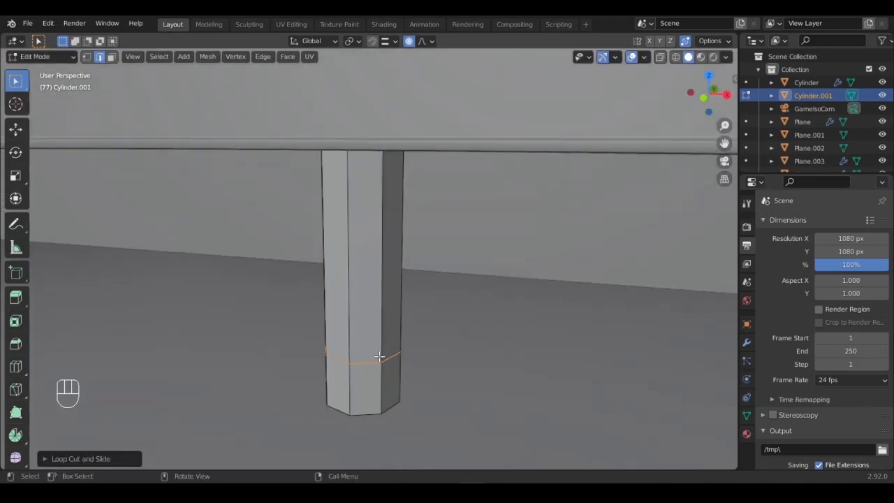
{"action": "key", "text": "3"}
{"action": "middle_click_drag", "start_coordinate": [374, 357], "coordinate": [355, 357]}
{"action": "left_click", "coordinate": [412, 365]}
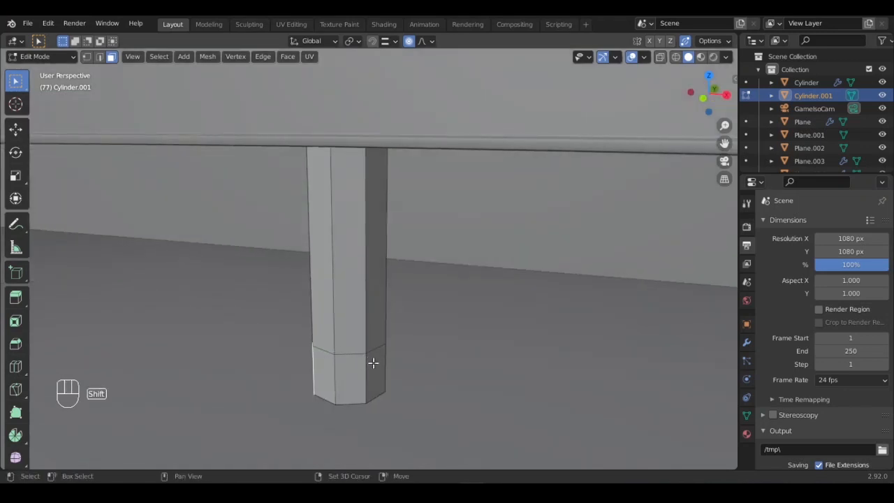
{"action": "scroll", "coordinate": [373, 363], "scroll_direction": "down", "scroll_amount": 2}
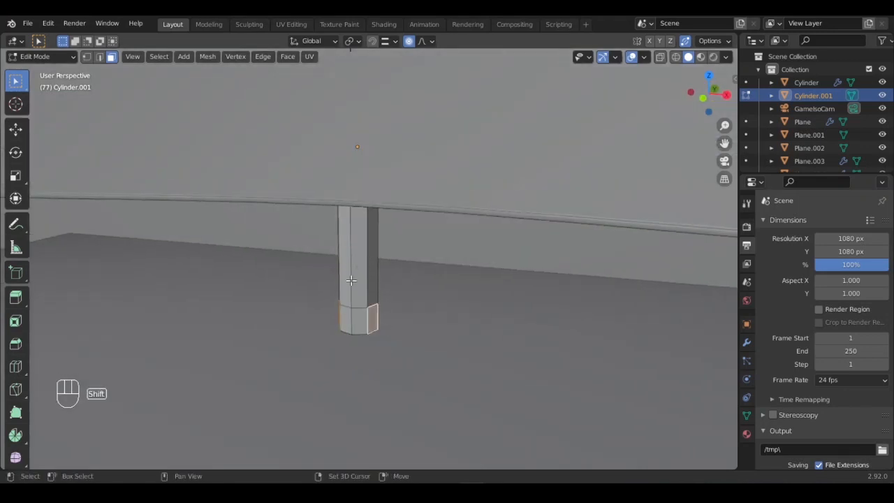
{"action": "middle_click_drag", "start_coordinate": [351, 280], "coordinate": [368, 284], "text": "shift"}
Step: Try extruding the two base faces along their normals as stand legs, and undo the extrusion
{"action": "key", "text": "alt+e"}
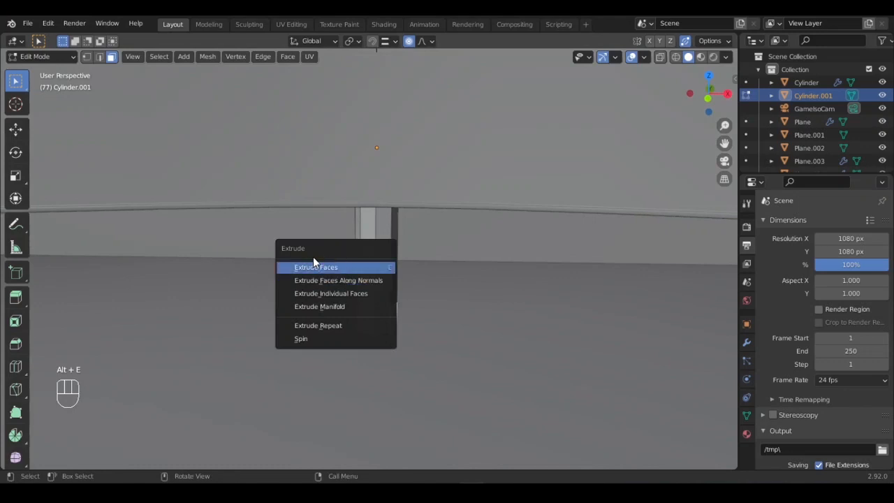
{"action": "left_click", "coordinate": [332, 281]}
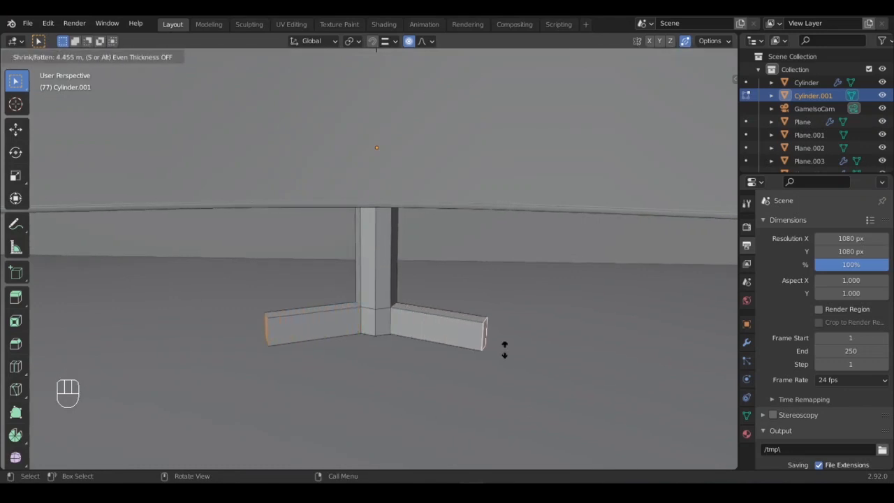
{"action": "left_click", "coordinate": [612, 59]}
{"action": "scroll", "coordinate": [531, 279], "scroll_direction": "down", "scroll_amount": 5}
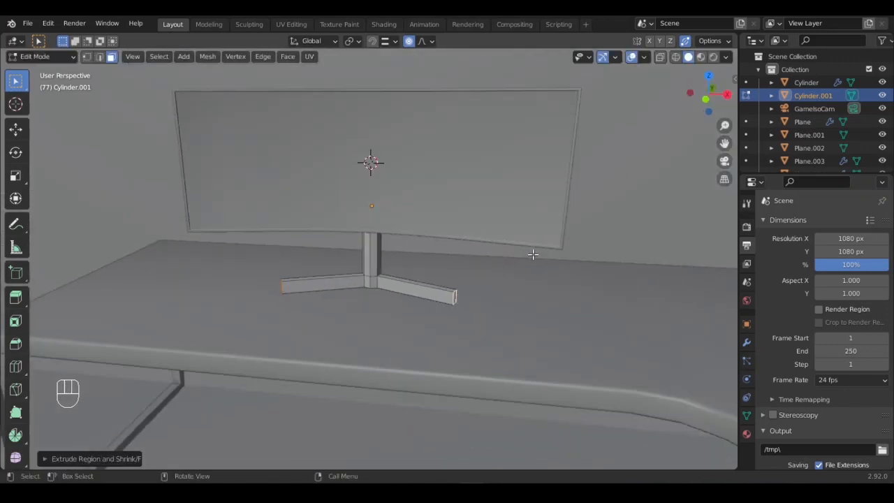
{"action": "middle_click_drag", "start_coordinate": [533, 254], "coordinate": [423, 276]}
{"action": "scroll", "coordinate": [412, 286], "scroll_direction": "up", "scroll_amount": 6}
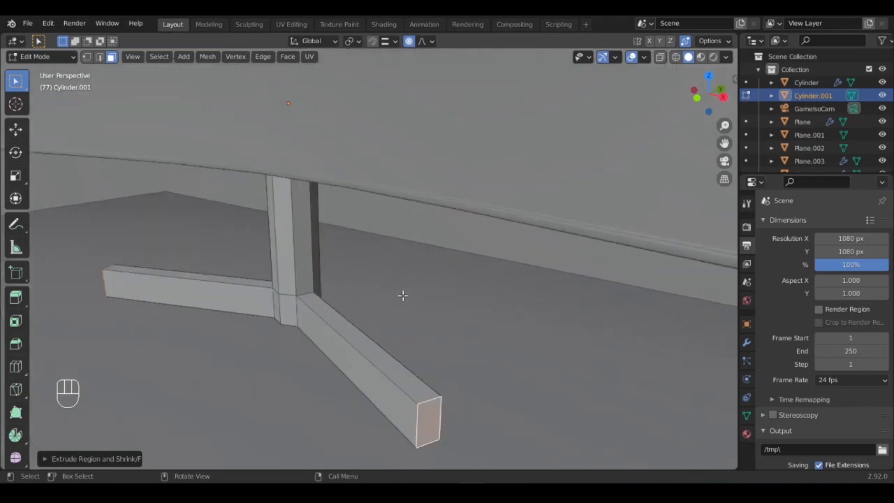
{"action": "scroll", "coordinate": [401, 225], "scroll_direction": "down", "scroll_amount": 6}
{"action": "middle_click_drag", "start_coordinate": [401, 218], "coordinate": [457, 271], "text": "shift"}
{"action": "key", "text": "ctrl+z"}
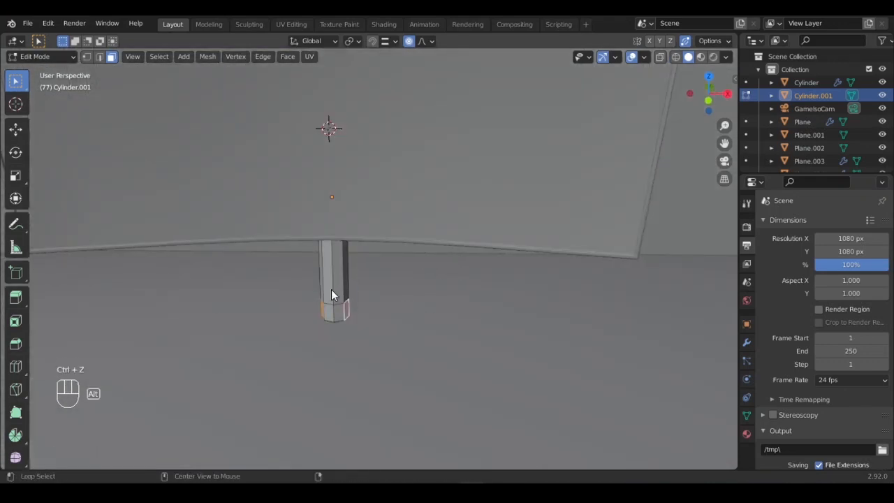
Step: Extrude the two base faces along their normals to form two long, splayed legs for the monitor stand
{"action": "key", "text": "alt+e"}
{"action": "left_click", "coordinate": [331, 290]}
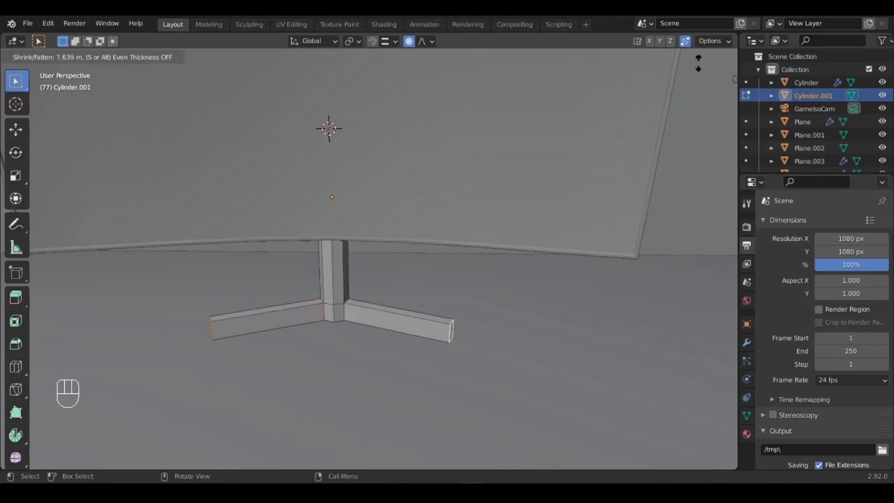
{"action": "left_click", "coordinate": [657, 255]}
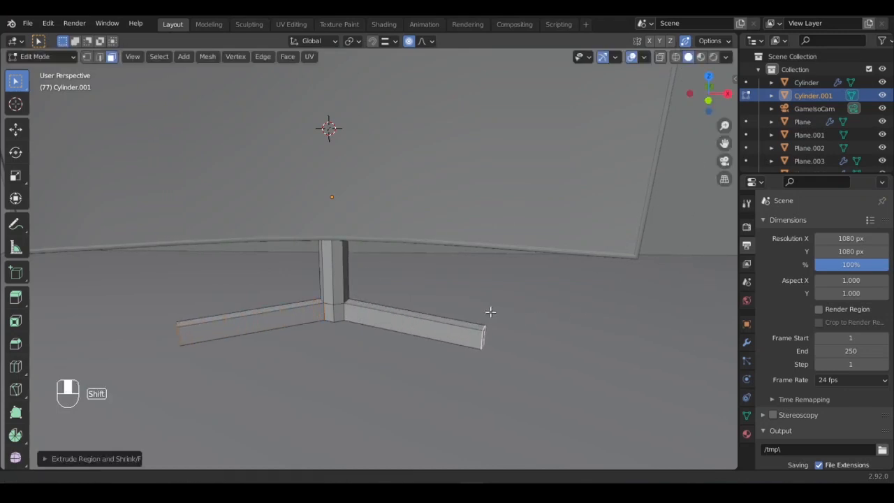
Step: Try to flatten the stand legs' end faces by scaling along Z with proportional editing on, and undo the change
{"action": "middle_click_drag", "start_coordinate": [489, 309], "coordinate": [378, 336]}
{"action": "key", "text": "s"}
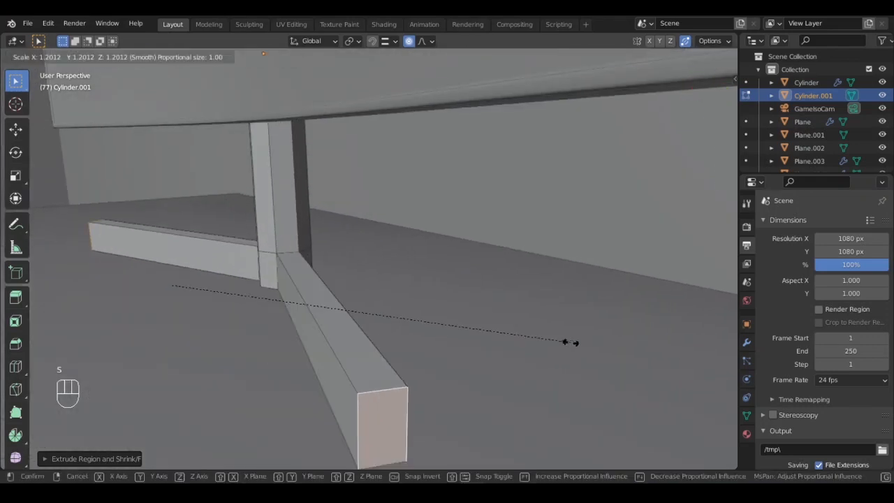
{"action": "right_click", "coordinate": [554, 344]}
{"action": "key", "text": "s"}
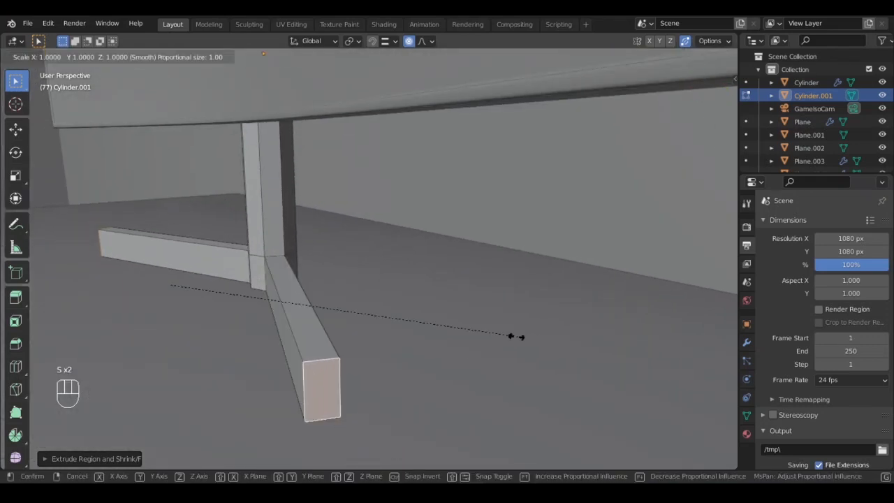
{"action": "key", "text": "z"}
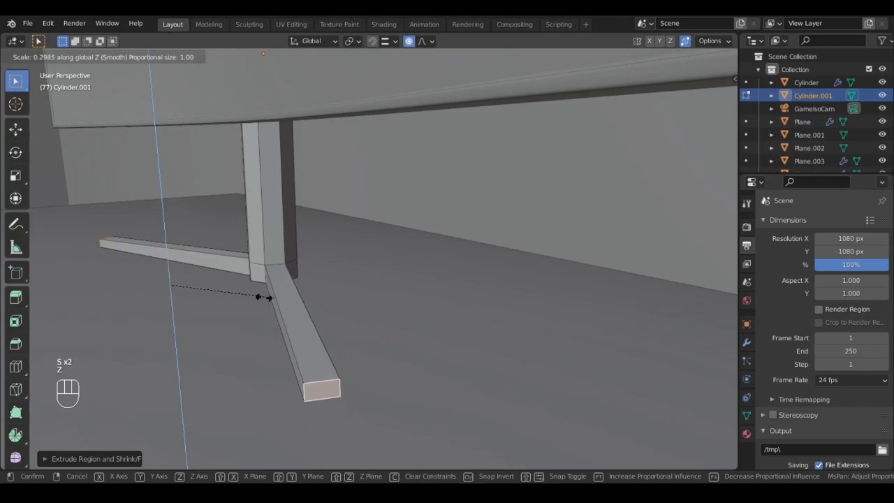
{"action": "left_click", "coordinate": [361, 310]}
{"action": "middle_click_drag", "start_coordinate": [241, 321], "coordinate": [408, 352]}
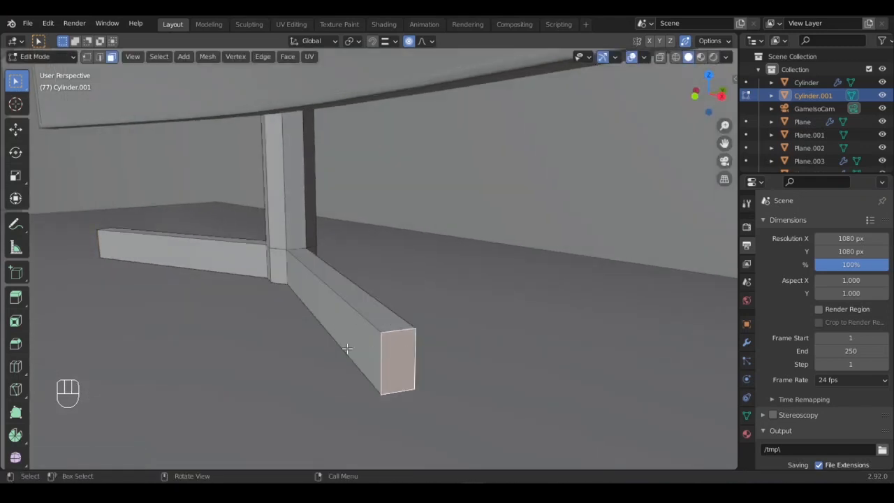
Step: Turn off proportional editing and add the other leg's end face to the selection
{"action": "middle_click_drag", "start_coordinate": [345, 352], "coordinate": [240, 326]}
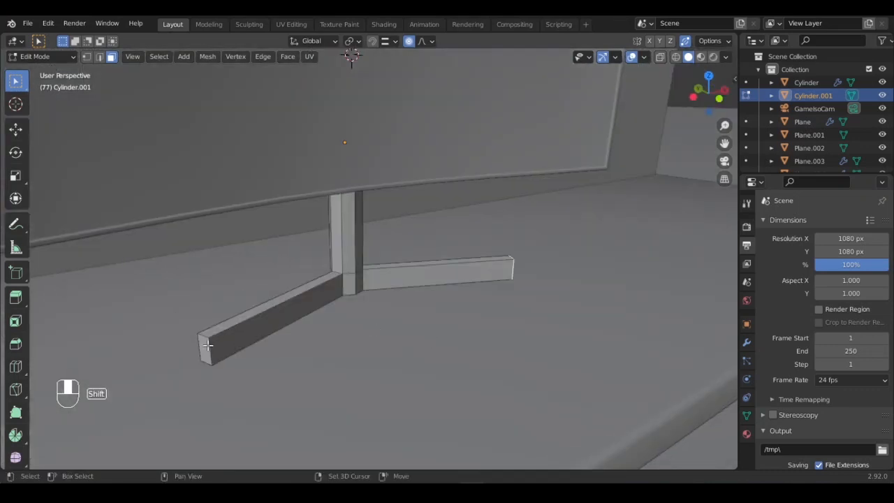
{"action": "middle_click_drag", "start_coordinate": [521, 285], "coordinate": [283, 329]}
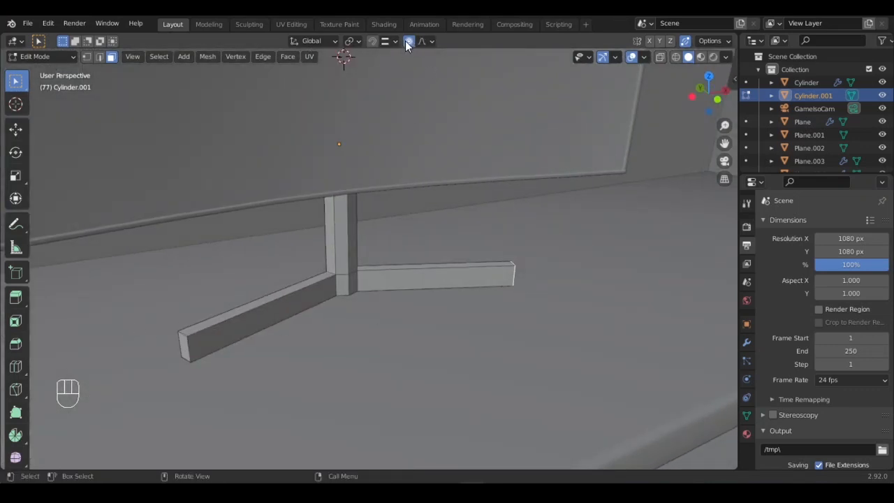
{"action": "middle_click_drag", "start_coordinate": [243, 264], "coordinate": [318, 301]}
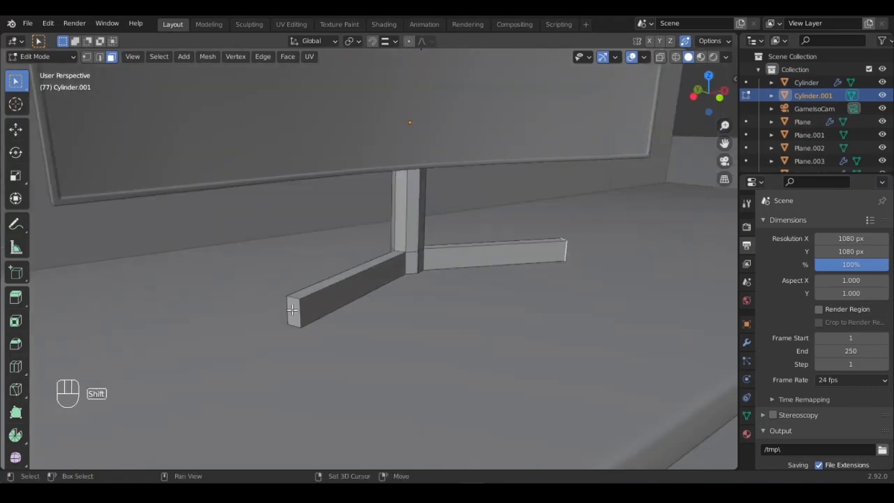
{"action": "left_click", "coordinate": [292, 310], "text": "shift"}
Step: Shrink both leg end faces along Z and lower them along Z so the legs taper toward the desk surface
{"action": "middle_click_drag", "start_coordinate": [422, 232], "coordinate": [350, 294]}
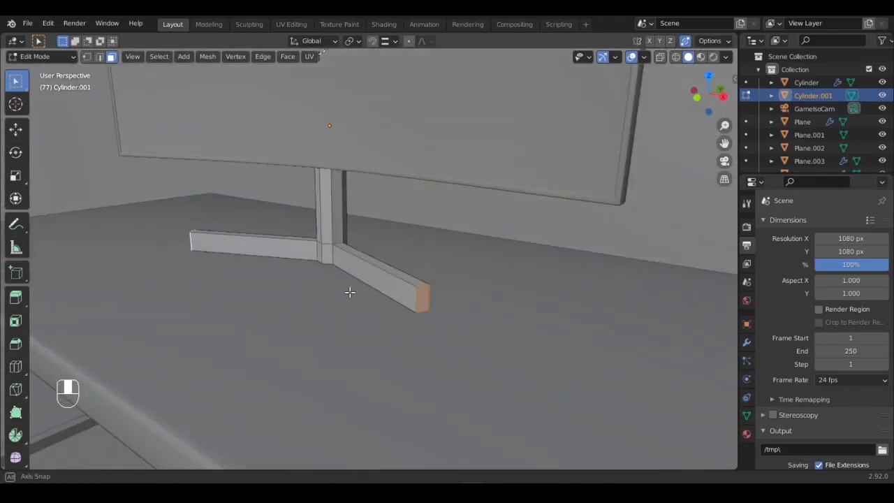
{"action": "scroll", "coordinate": [413, 307], "scroll_direction": "up", "scroll_amount": 4}
{"action": "key", "text": "s"}
{"action": "key", "text": "z"}
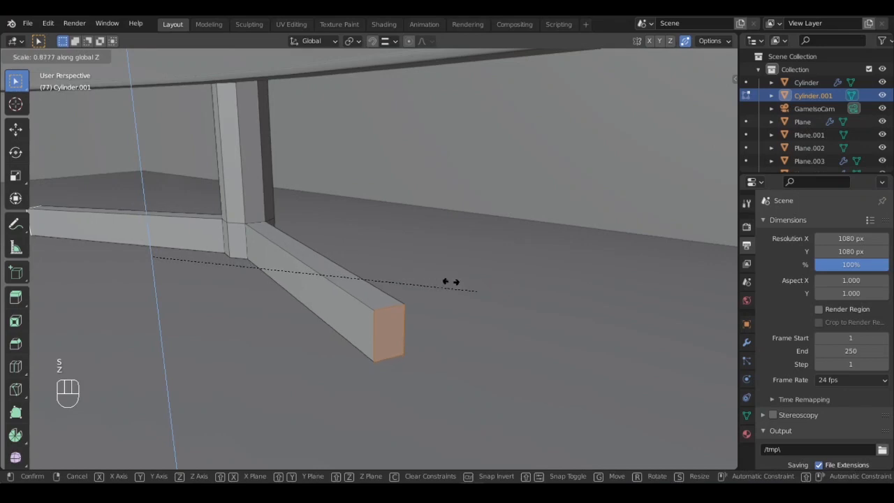
{"action": "left_click", "coordinate": [478, 264]}
{"action": "key", "text": "g"}
{"action": "key", "text": "z"}
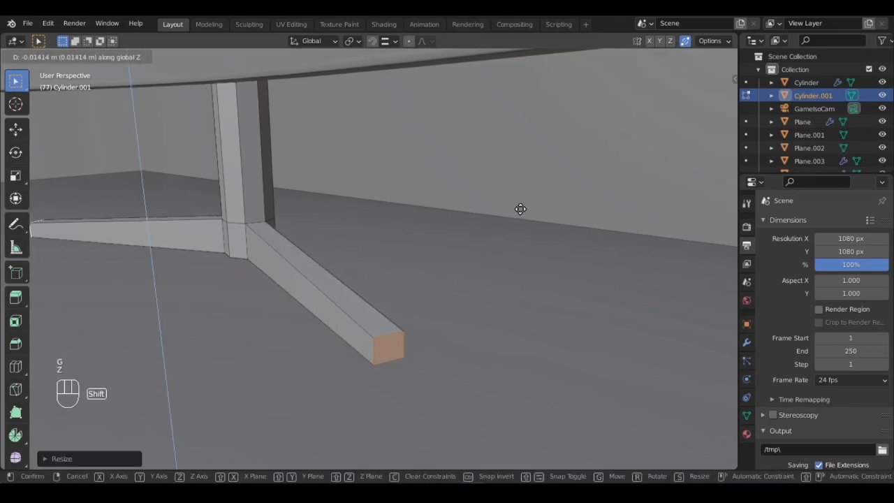
{"action": "left_click", "coordinate": [514, 231]}
{"action": "scroll", "coordinate": [375, 281], "scroll_direction": "down", "scroll_amount": 4}
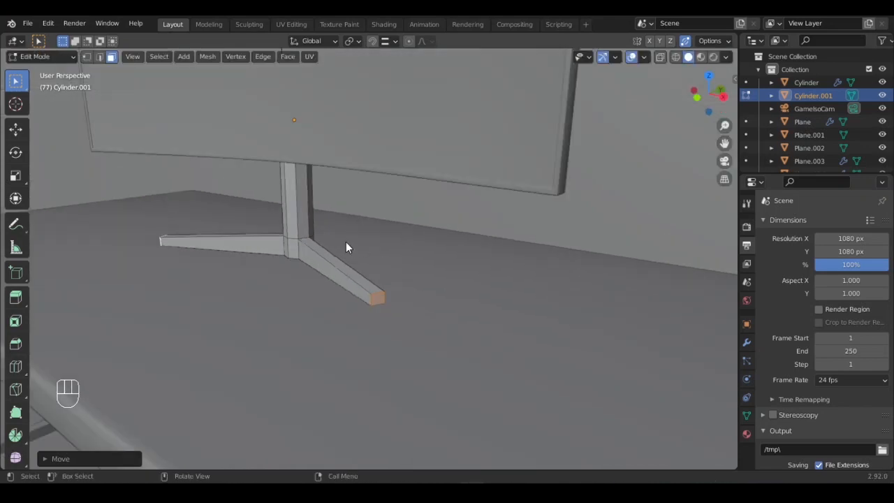
Step: Add a Bevel modifier to the monitor stand and set it to 4 segments
{"action": "key", "text": "Tab"}
{"action": "mouse_move", "coordinate": [369, 278]}
{"action": "middle_mouse_down"}
{"action": "mouse_move", "coordinate": [407, 282]}
{"action": "mouse_move", "coordinate": [429, 274]}
{"action": "mouse_move", "coordinate": [383, 281]}
{"action": "middle_mouse_up"}
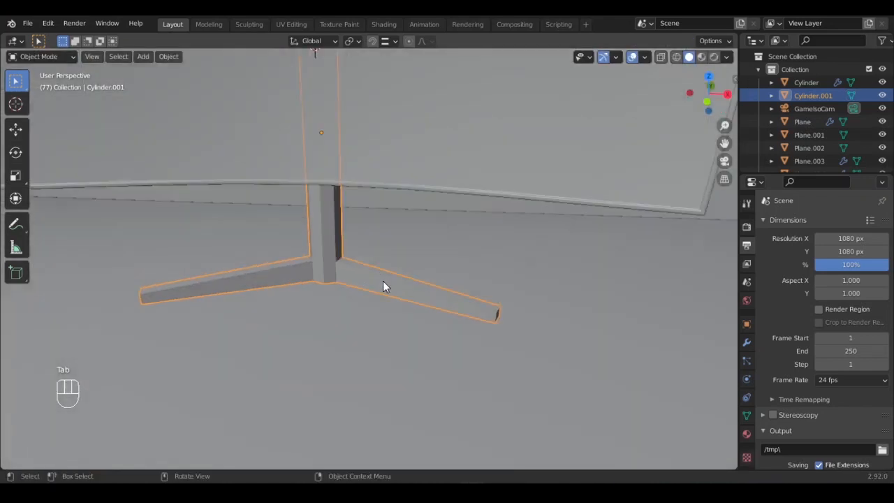
{"action": "scroll", "coordinate": [383, 280], "scroll_direction": "up", "scroll_amount": 2}
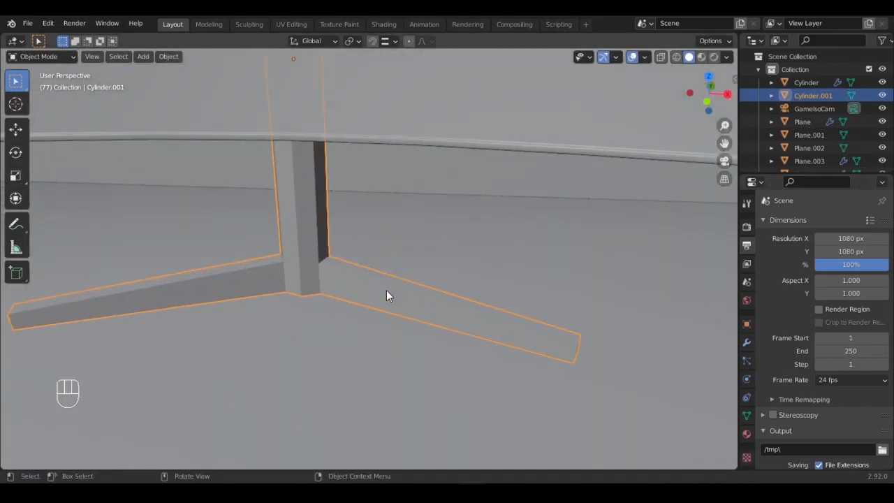
{"action": "left_click", "coordinate": [746, 342]}
{"action": "left_click", "coordinate": [804, 222]}
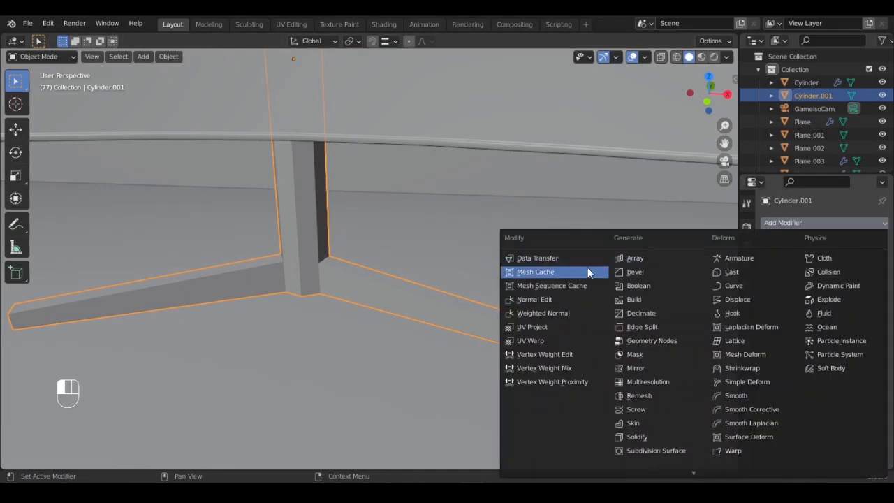
{"action": "left_click", "coordinate": [640, 270]}
{"action": "mouse_move", "coordinate": [308, 272]}
{"action": "middle_mouse_down", "text": "shift"}
{"action": "mouse_move", "coordinate": [394, 274]}
{"action": "mouse_move", "coordinate": [325, 271]}
{"action": "middle_mouse_up", "text": "shift"}
{"action": "scroll", "coordinate": [394, 274], "scroll_direction": "up", "scroll_amount": 3}
{"action": "scroll", "coordinate": [325, 271], "scroll_direction": "down", "scroll_amount": 2}
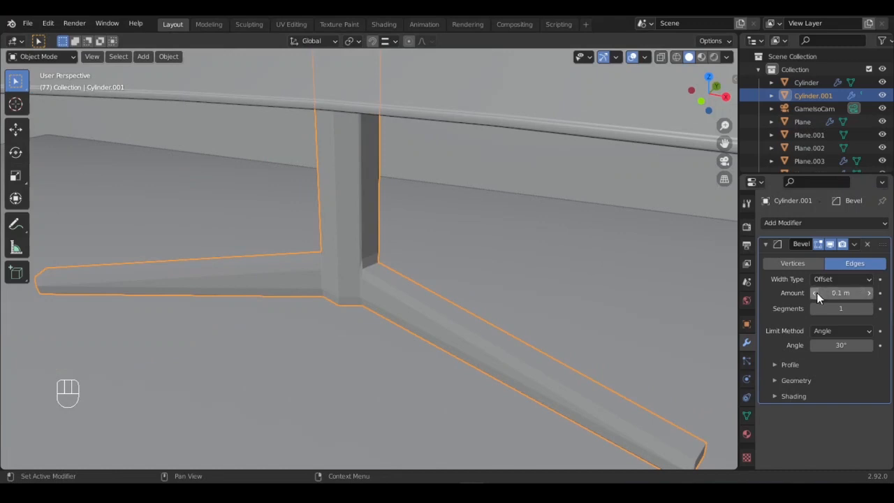
{"action": "left_click", "coordinate": [868, 309]}
{"action": "left_click", "coordinate": [868, 308]}
{"action": "left_click", "coordinate": [867, 309]}
Step: Shade the monitor stand smooth and enable Auto Smooth on it
{"action": "right_click", "coordinate": [345, 217]}
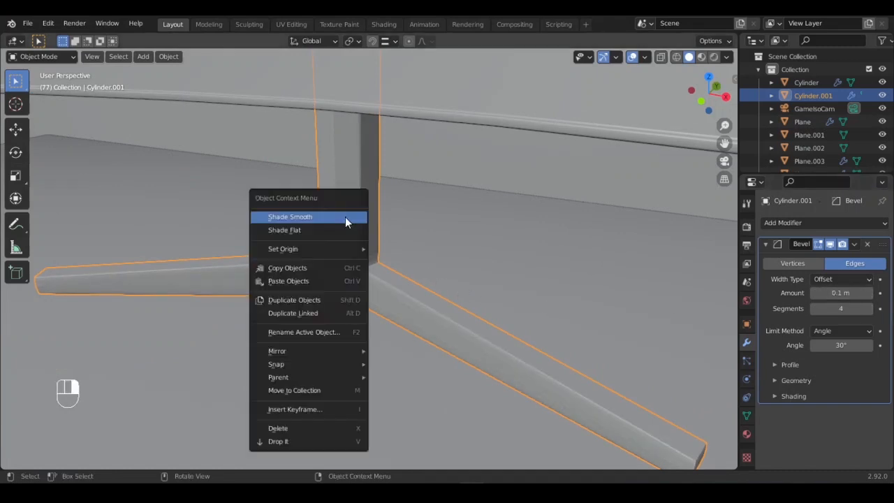
{"action": "left_click", "coordinate": [294, 216]}
{"action": "key", "text": "q"}
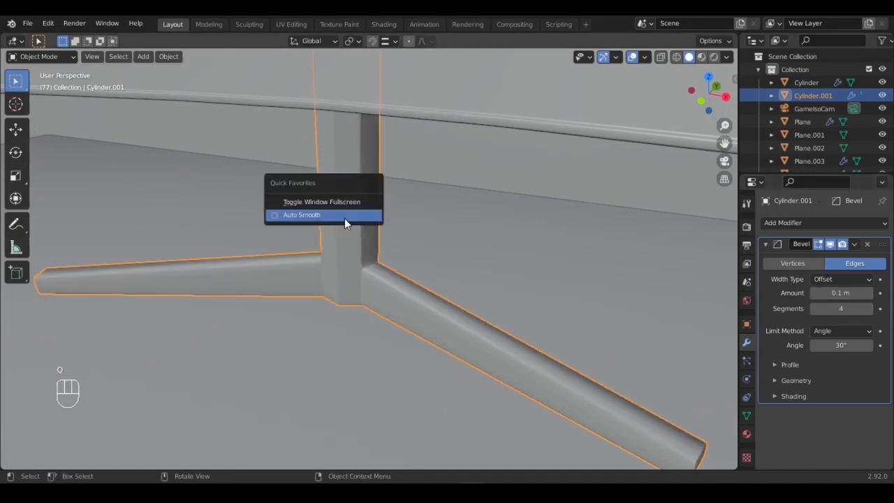
{"action": "scroll", "coordinate": [465, 272], "scroll_direction": "down", "scroll_amount": 5}
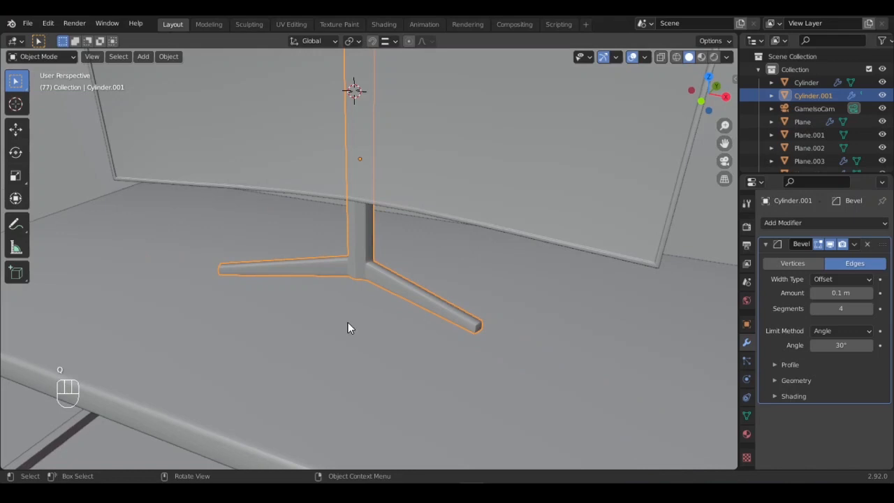
Step: Examine the monitor, desk and whole bedroom up close and through the isometric camera
{"action": "left_click", "coordinate": [383, 323]}
{"action": "scroll", "coordinate": [409, 322], "scroll_direction": "down", "scroll_amount": 4}
{"action": "scroll", "coordinate": [378, 233], "scroll_direction": "up", "scroll_amount": 2}
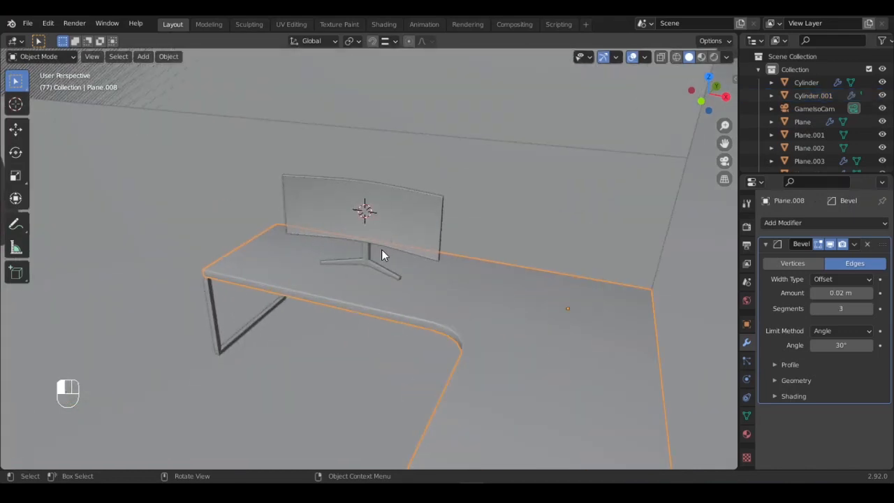
{"action": "left_click", "coordinate": [392, 246]}
{"action": "scroll", "coordinate": [390, 246], "scroll_direction": "up", "scroll_amount": 2}
{"action": "scroll", "coordinate": [391, 246], "scroll_direction": "down", "scroll_amount": 2}
{"action": "key", "text": "KP_0"}
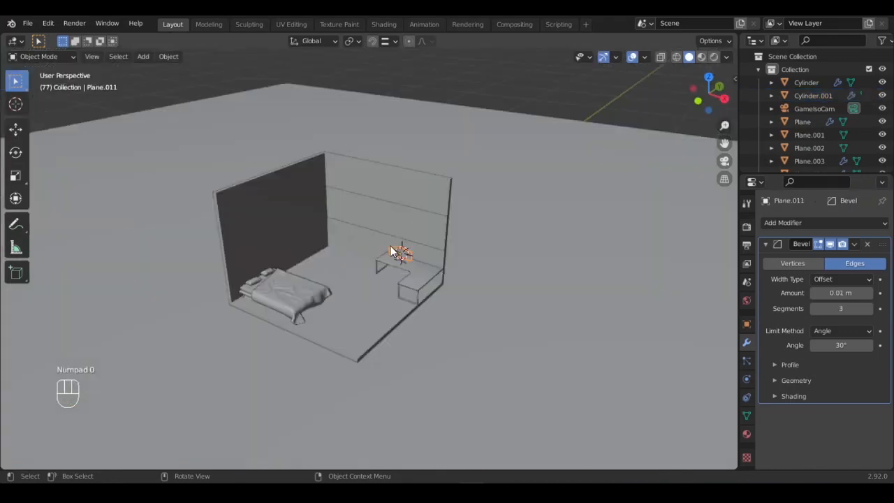
{"action": "left_click", "coordinate": [419, 282]}
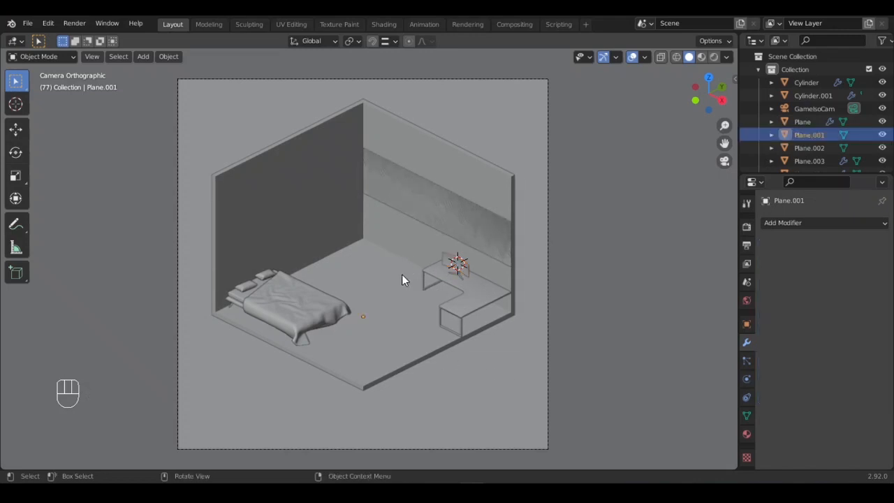
{"action": "middle_click_drag", "start_coordinate": [380, 284], "coordinate": [308, 220]}
{"action": "scroll", "coordinate": [320, 265], "scroll_direction": "up", "scroll_amount": 6}
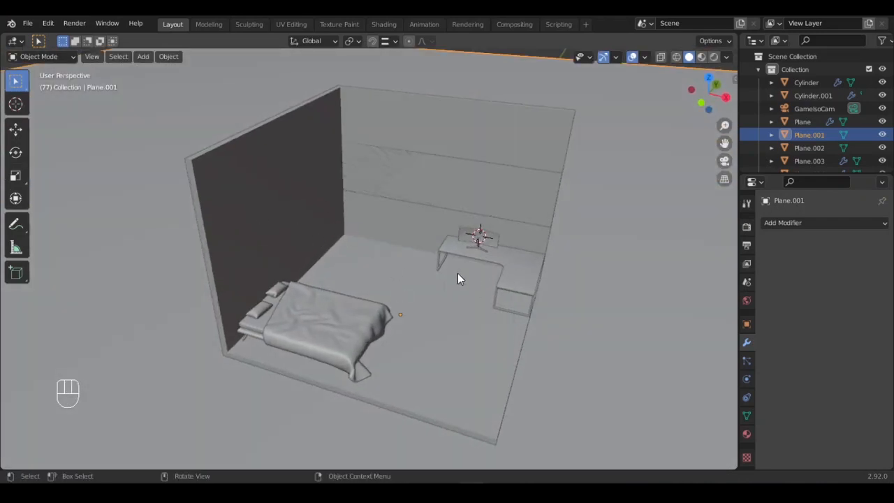
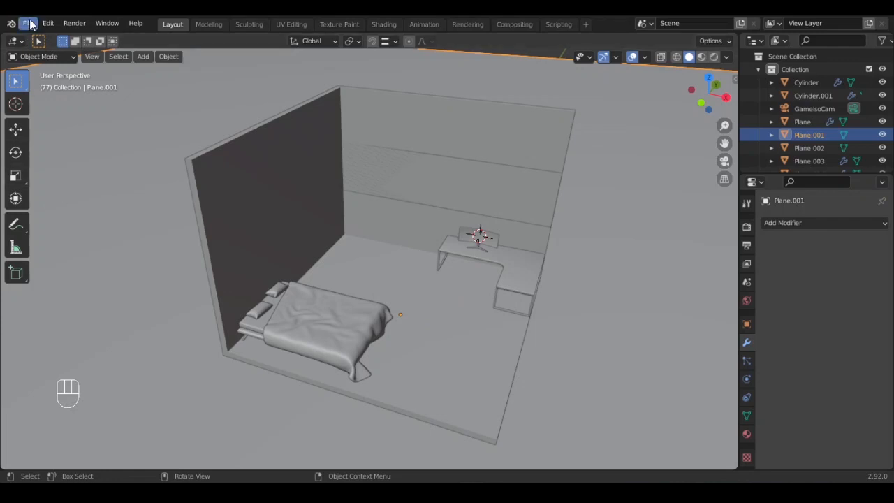
{"action": "scroll", "coordinate": [409, 214], "scroll_direction": "up", "scroll_amount": 2}
{"action": "middle_click_drag", "start_coordinate": [330, 217], "coordinate": [288, 211], "text": "shift"}
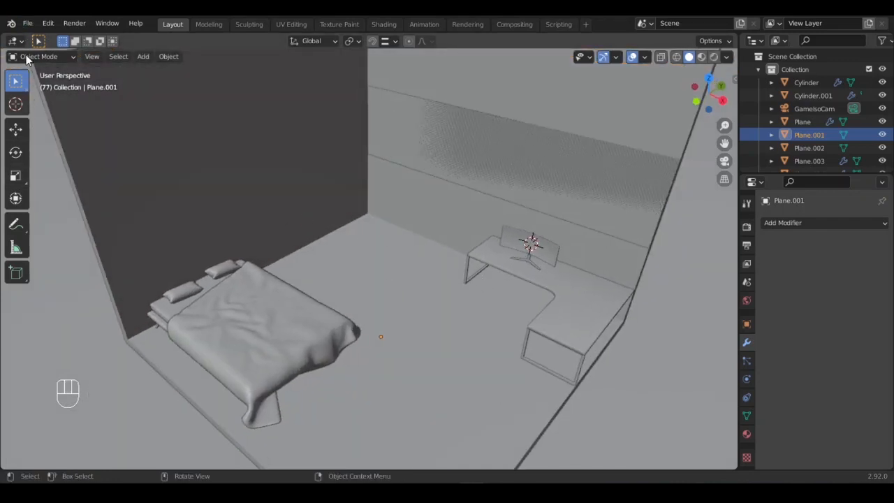
Step: Start an append and open Assets.blend from the Isometric Bedroom folder in 3D Objects
{"action": "left_click_drag", "start_coordinate": [29, 25], "coordinate": [108, 166]}
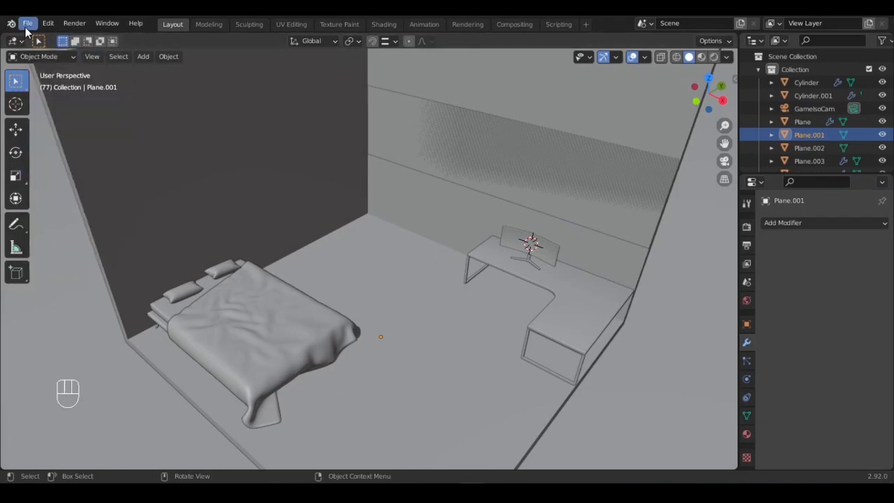
{"action": "left_click", "coordinate": [27, 25]}
{"action": "left_click", "coordinate": [96, 168]}
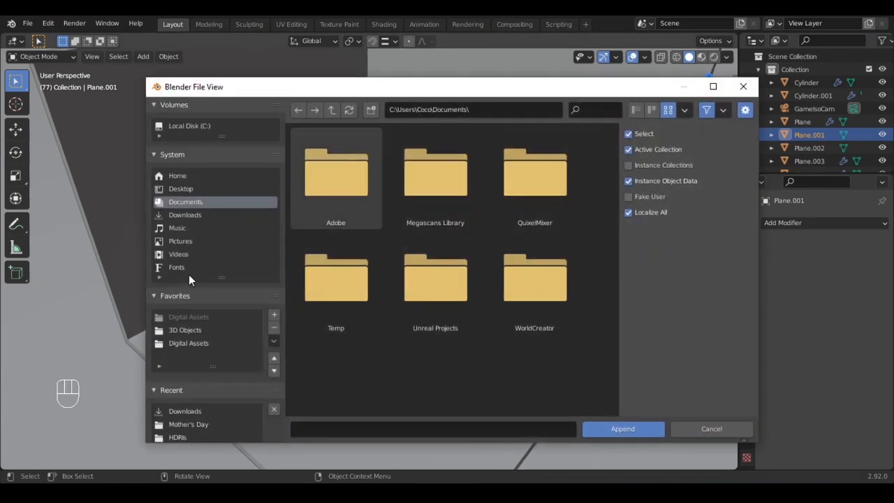
{"action": "left_click", "coordinate": [186, 329]}
{"action": "left_click", "coordinate": [447, 282]}
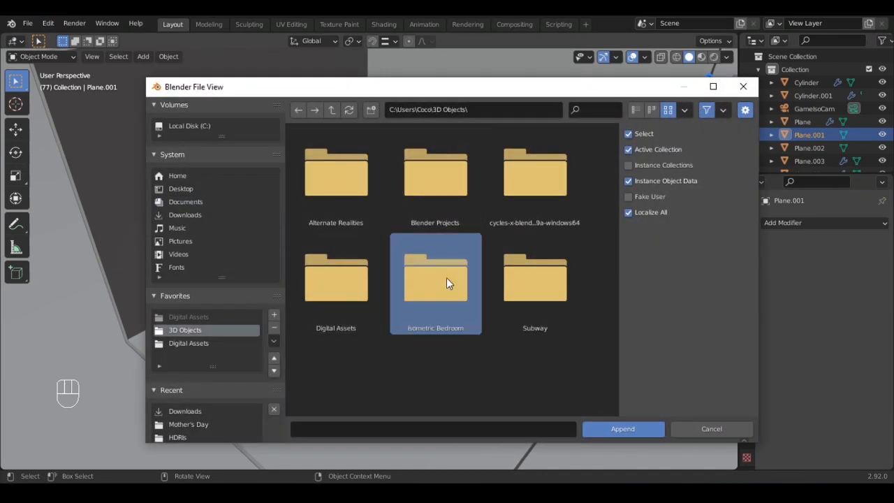
{"action": "double_click", "coordinate": [446, 281]}
{"action": "left_click", "coordinate": [500, 187]}
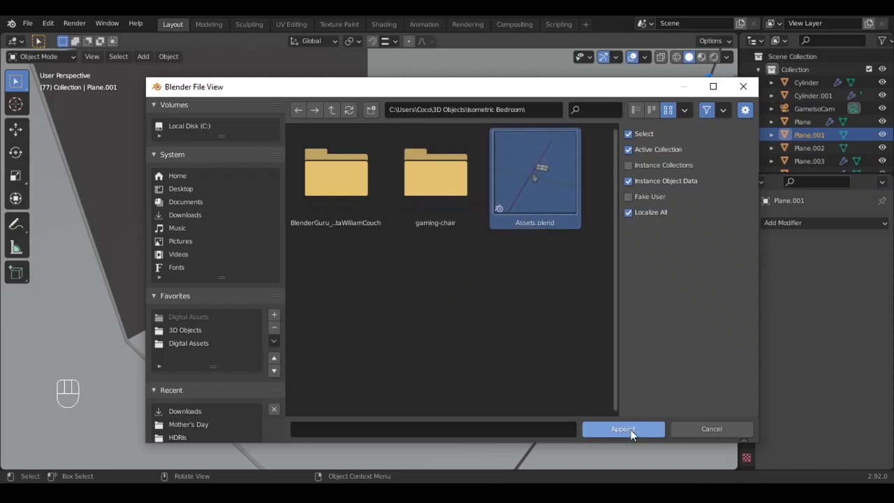
{"action": "double_click", "coordinate": [517, 193]}
Step: Append the Couch and Chair collections from Assets.blend to the scene
{"action": "double_click", "coordinate": [426, 173]}
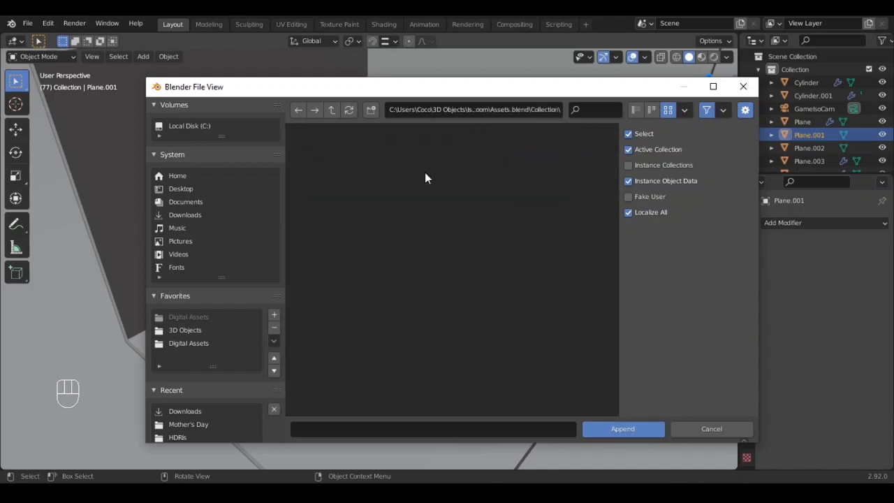
{"action": "left_click", "coordinate": [434, 196]}
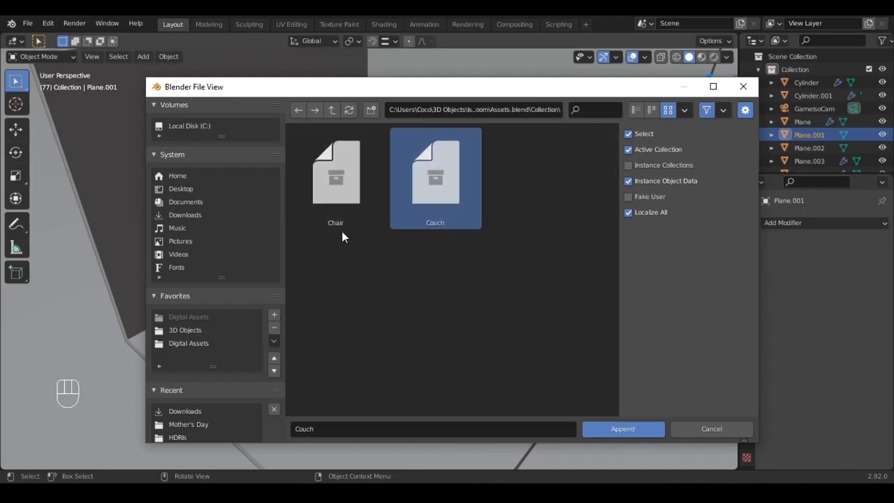
{"action": "left_click", "coordinate": [340, 181], "text": "shift"}
{"action": "key", "text": "Return"}
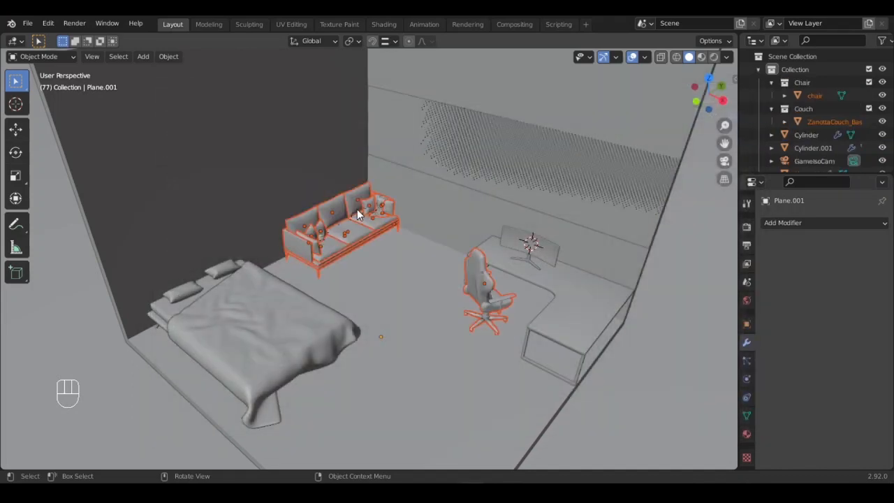
Step: Deselect the appended chair and couch and examine their placement in the room from several angles
{"action": "middle_click_drag", "start_coordinate": [391, 227], "coordinate": [489, 209]}
{"action": "scroll", "coordinate": [370, 230], "scroll_direction": "up", "scroll_amount": 2}
{"action": "scroll", "coordinate": [436, 284], "scroll_direction": "down", "scroll_amount": 5}
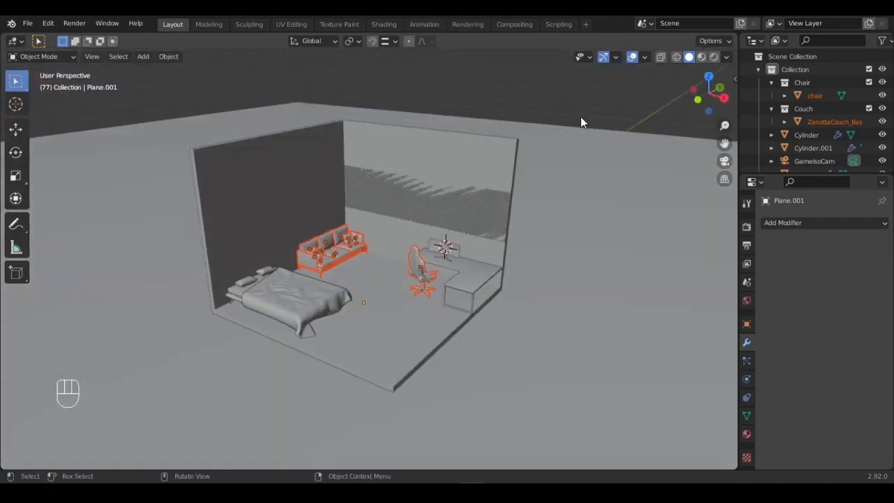
{"action": "left_click", "coordinate": [483, 215]}
{"action": "scroll", "coordinate": [481, 214], "scroll_direction": "up", "scroll_amount": 2}
{"action": "middle_click_drag", "start_coordinate": [435, 213], "coordinate": [364, 212]}
{"action": "scroll", "coordinate": [467, 240], "scroll_direction": "up", "scroll_amount": 2}
{"action": "scroll", "coordinate": [421, 230], "scroll_direction": "down", "scroll_amount": 5}
{"action": "scroll", "coordinate": [342, 238], "scroll_direction": "down", "scroll_amount": 4}
Step: Split the 3D viewport into two side-by-side camera views and hide the toolbar in the new one
{"action": "key", "text": "KP_0"}
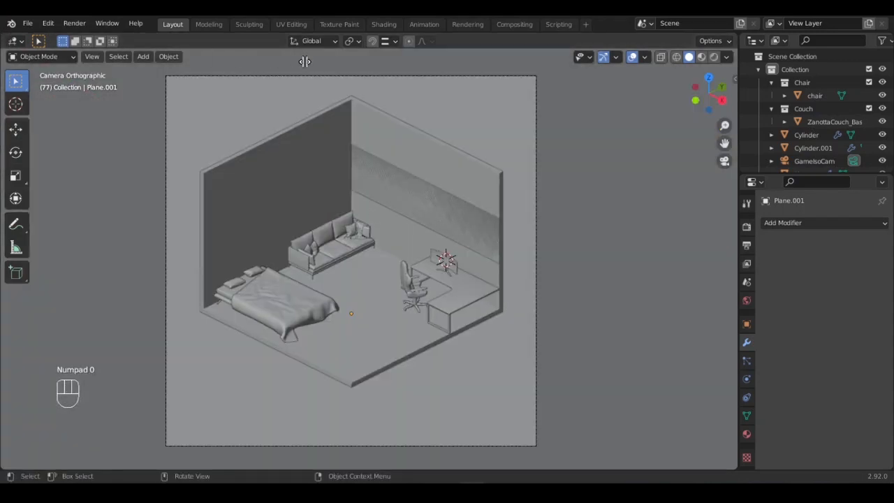
{"action": "left_click_drag", "start_coordinate": [304, 62], "coordinate": [473, 64]}
{"action": "key", "text": "t"}
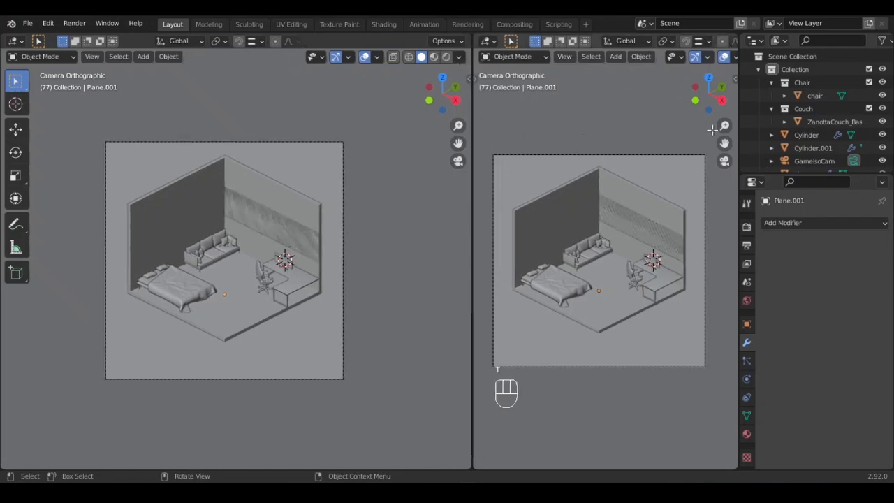
Step: Enable Render Region in the scene's output dimension settings
{"action": "left_click", "coordinate": [746, 263]}
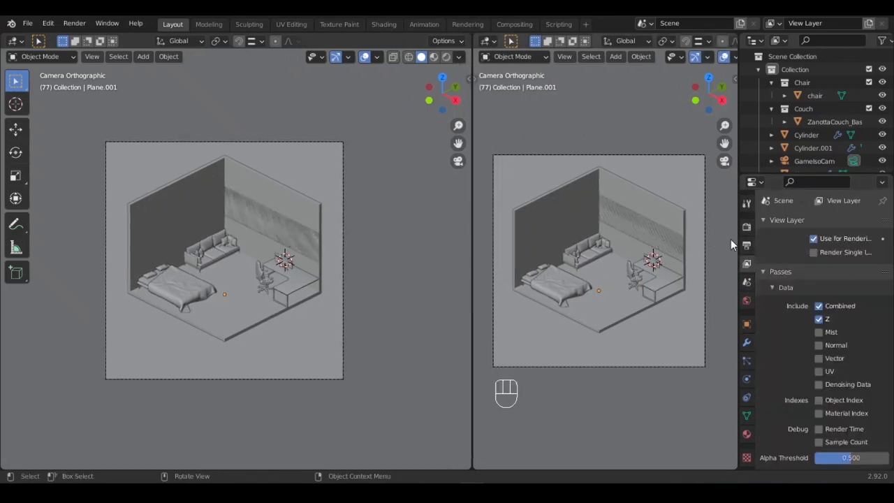
{"action": "left_click", "coordinate": [747, 245]}
{"action": "left_click", "coordinate": [830, 309]}
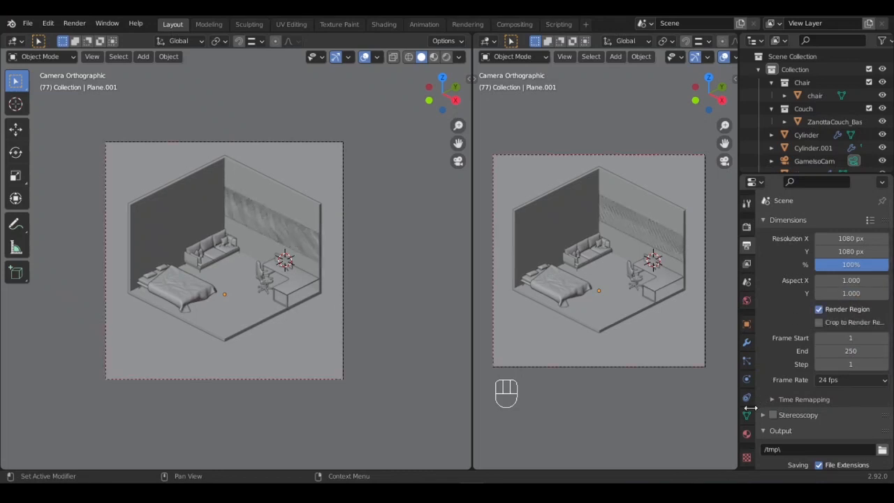
Step: Set the GameIsoCam camera's passepartout opacity to 1.000 in its viewport display settings
{"action": "scroll", "coordinate": [815, 124], "scroll_direction": "down", "scroll_amount": 2}
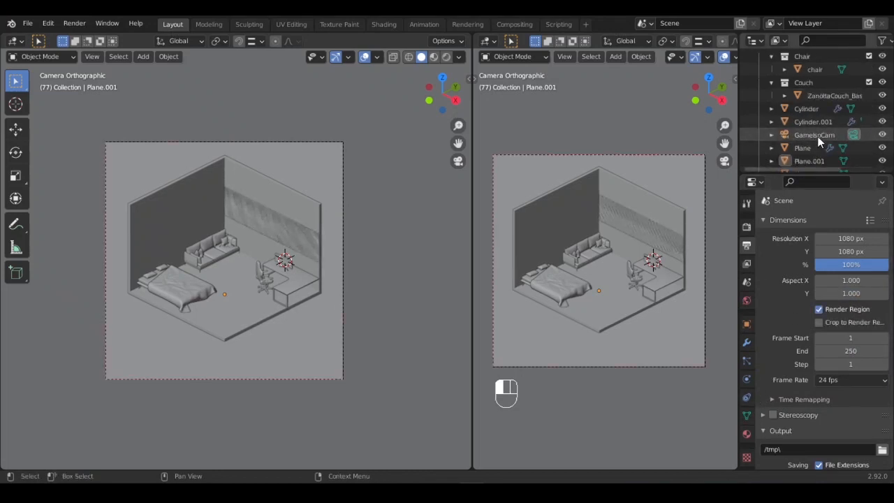
{"action": "left_click", "coordinate": [817, 137]}
{"action": "left_click", "coordinate": [746, 379]}
{"action": "scroll", "coordinate": [796, 335], "scroll_direction": "down", "scroll_amount": 3}
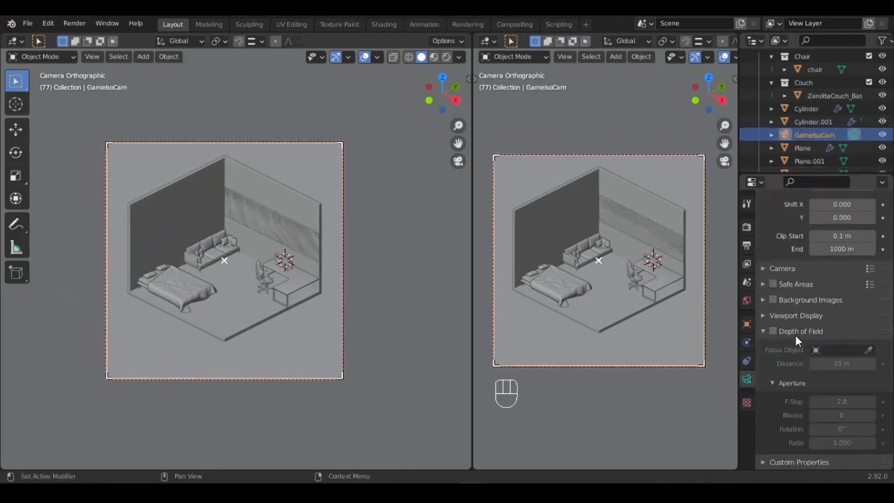
{"action": "left_click", "coordinate": [779, 316]}
{"action": "scroll", "coordinate": [819, 331], "scroll_direction": "down", "scroll_amount": 3}
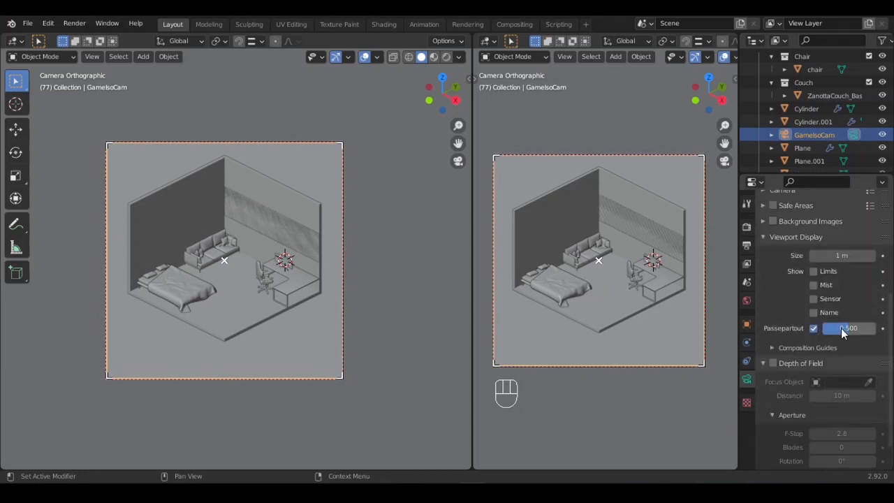
{"action": "left_click_drag", "start_coordinate": [841, 327], "coordinate": [875, 327]}
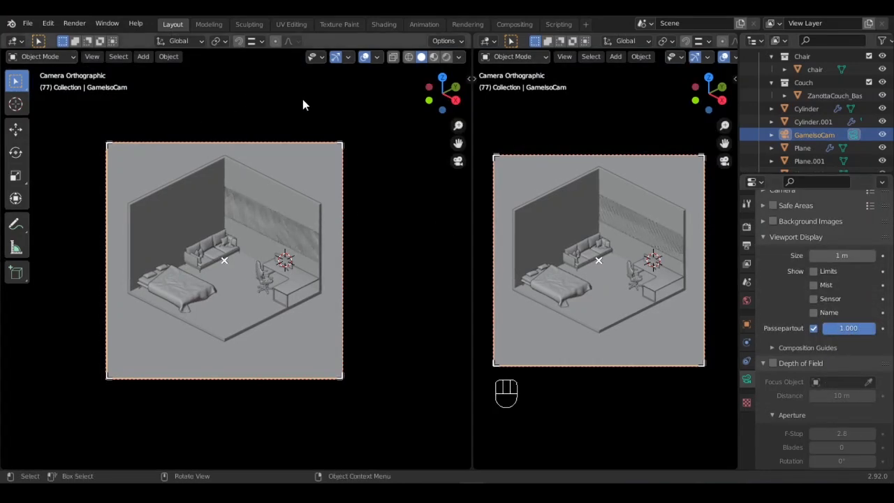
Step: Switch the larger 3D view to the Shader Editor and hide its sidebar
{"action": "middle_click_drag", "start_coordinate": [230, 164], "coordinate": [201, 193]}
{"action": "scroll", "coordinate": [246, 269], "scroll_direction": "up", "scroll_amount": 8}
{"action": "middle_click_drag", "start_coordinate": [269, 215], "coordinate": [286, 196]}
{"action": "left_click", "coordinate": [14, 41]}
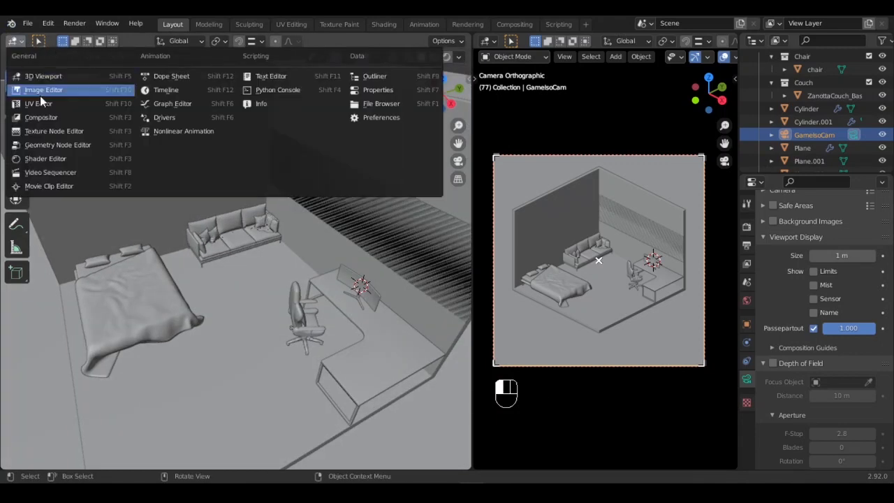
{"action": "left_click", "coordinate": [46, 159]}
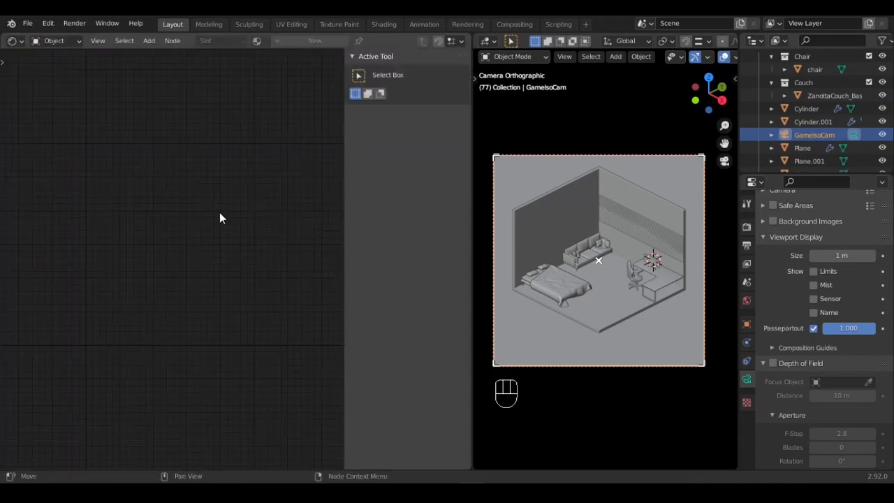
{"action": "key", "text": "n"}
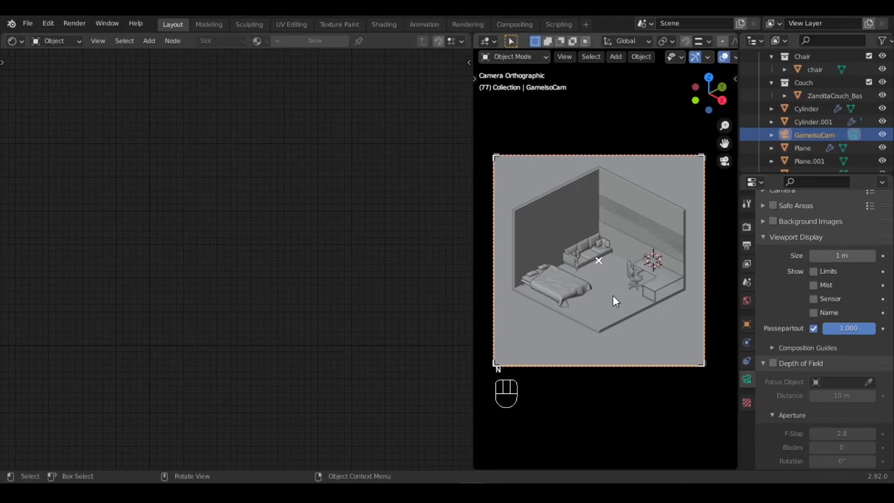
Step: Select the room shell, enter Edit Mode and create a new material for it
{"action": "left_click", "coordinate": [603, 298]}
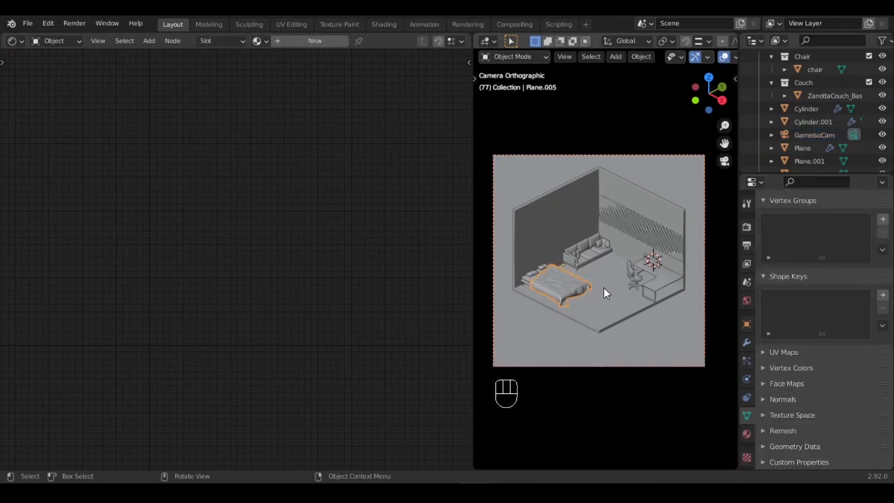
{"action": "left_click", "coordinate": [610, 300]}
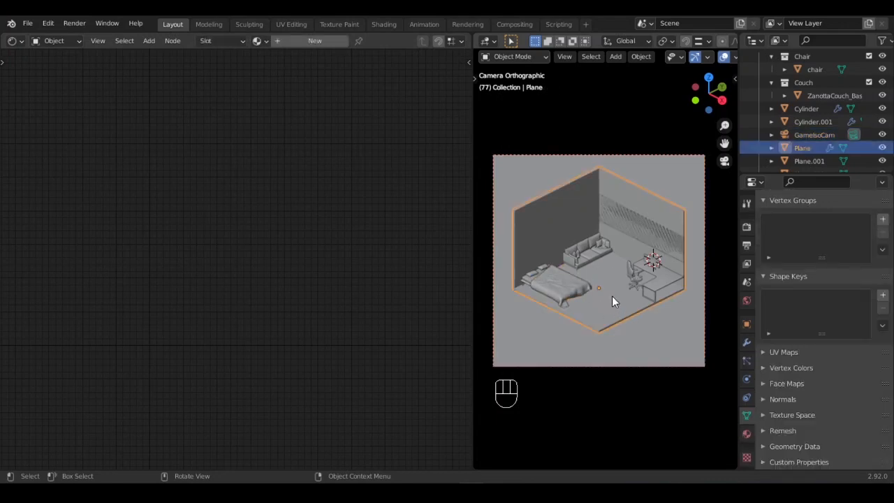
{"action": "left_click", "coordinate": [612, 296]}
{"action": "key", "text": "Tab"}
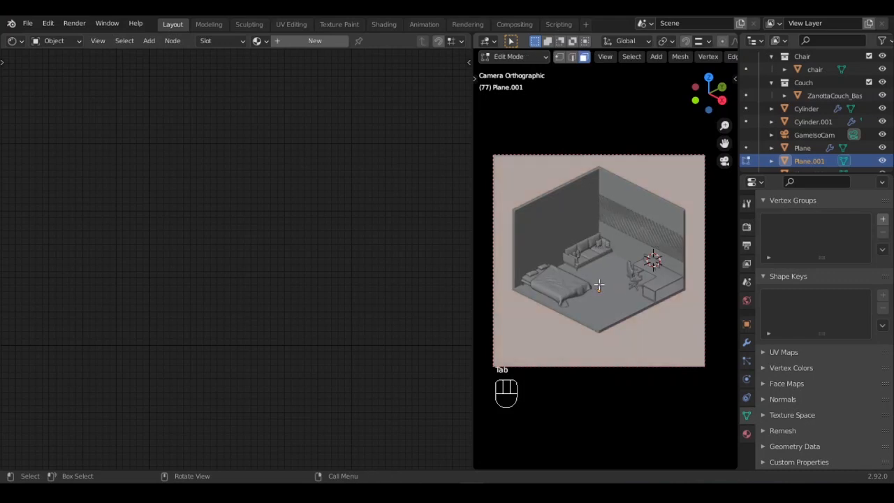
{"action": "key", "text": "Tab"}
{"action": "left_click", "coordinate": [614, 311]}
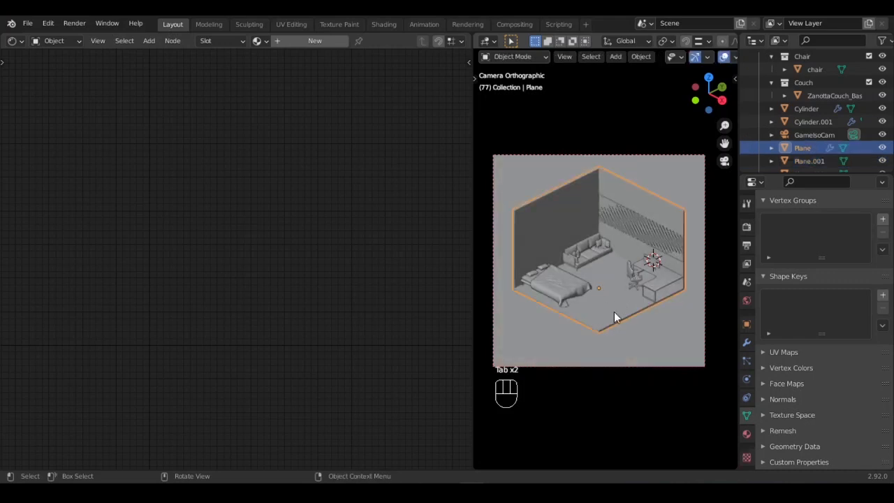
{"action": "key", "text": "Tab"}
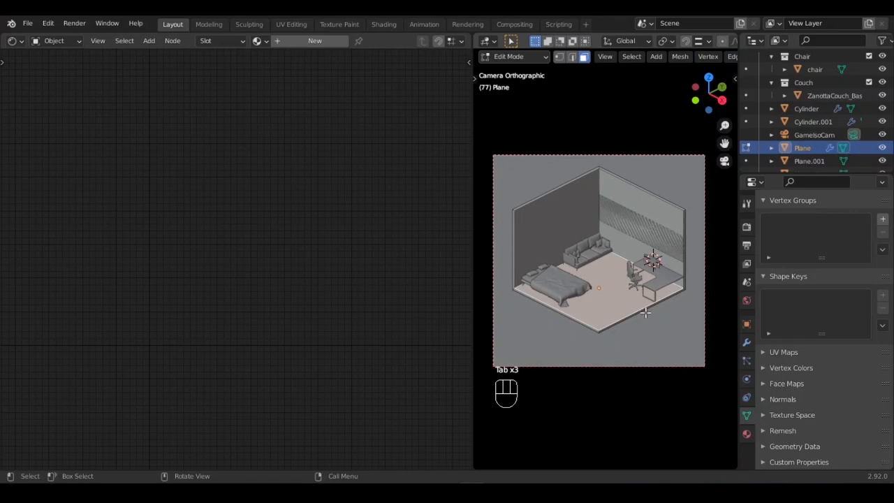
{"action": "left_click", "coordinate": [747, 434]}
{"action": "left_click", "coordinate": [801, 278]}
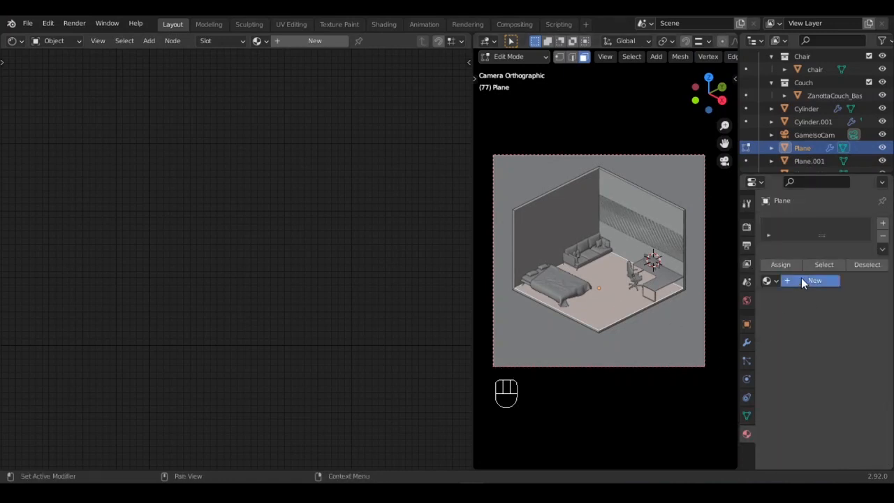
Step: Name the room's new material Base and make its base color pure white with a value of 1.000
{"action": "key", "text": "Tab"}
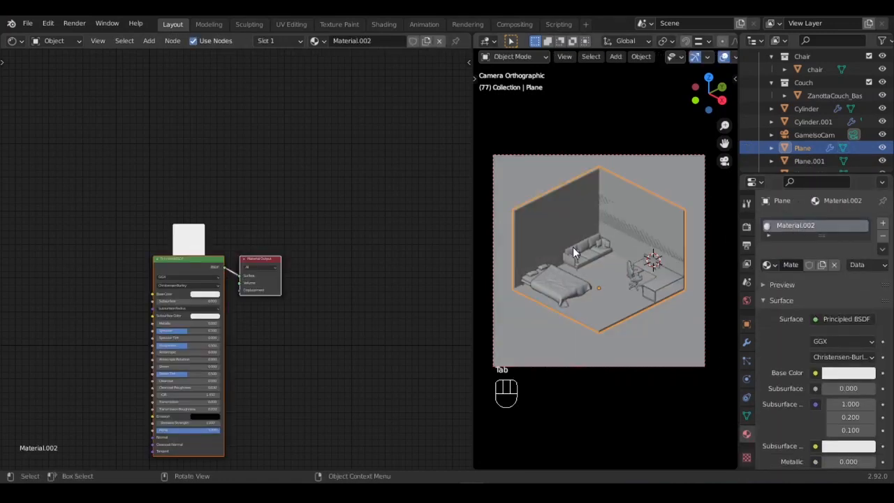
{"action": "double_click", "coordinate": [798, 226]}
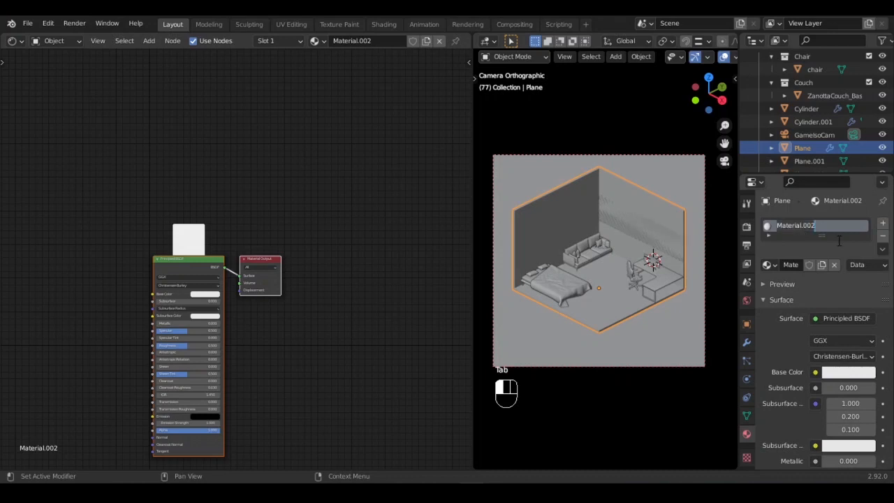
{"action": "type", "text": "Base"}
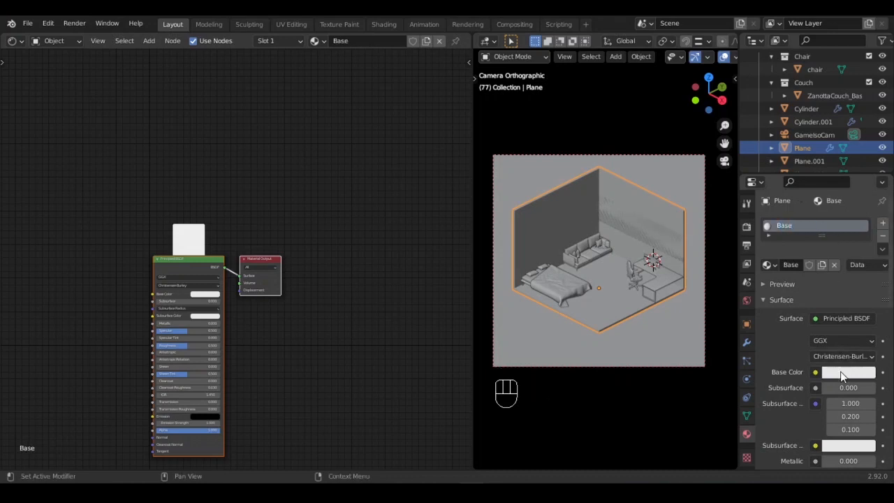
{"action": "left_click", "coordinate": [840, 375]}
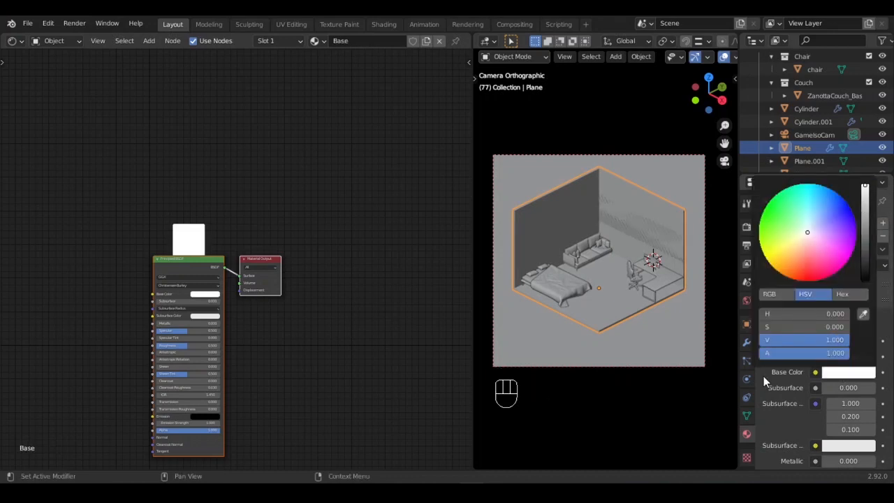
Step: With the room's floor face selected, add a second material slot holding a new material named Floor
{"action": "key", "text": "Tab"}
{"action": "left_click", "coordinate": [599, 283]}
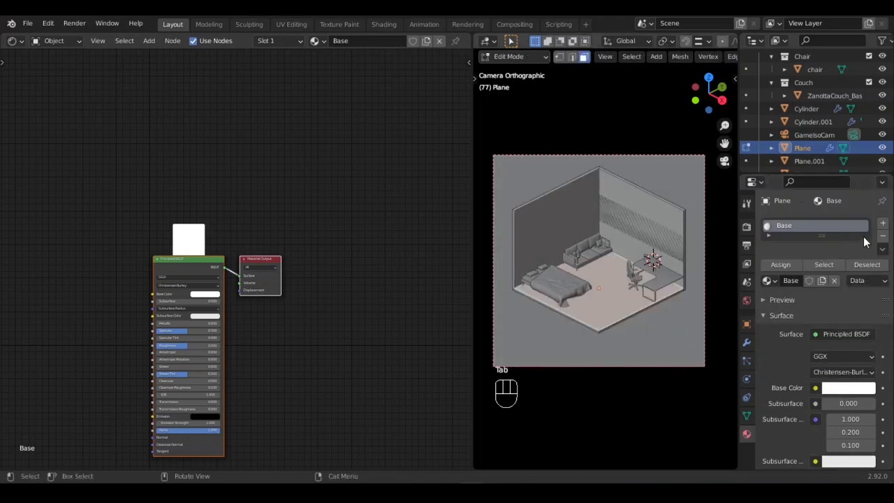
{"action": "left_click", "coordinate": [883, 222]}
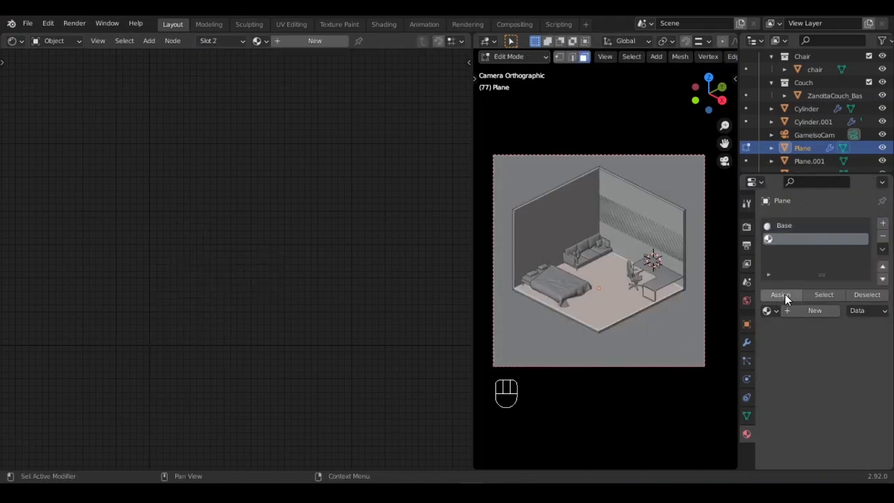
{"action": "double_click", "coordinate": [797, 241]}
{"action": "type", "text": "Floor"}
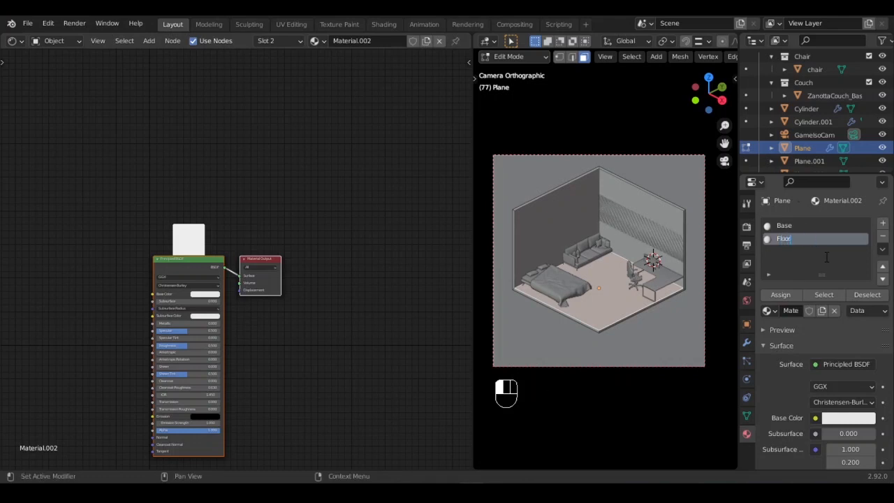
{"action": "key", "text": "Return"}
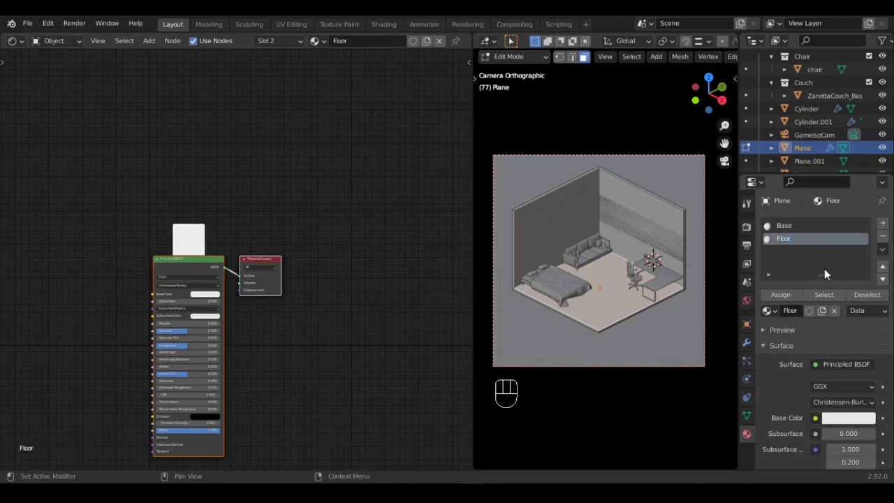
{"action": "key", "text": "Tab"}
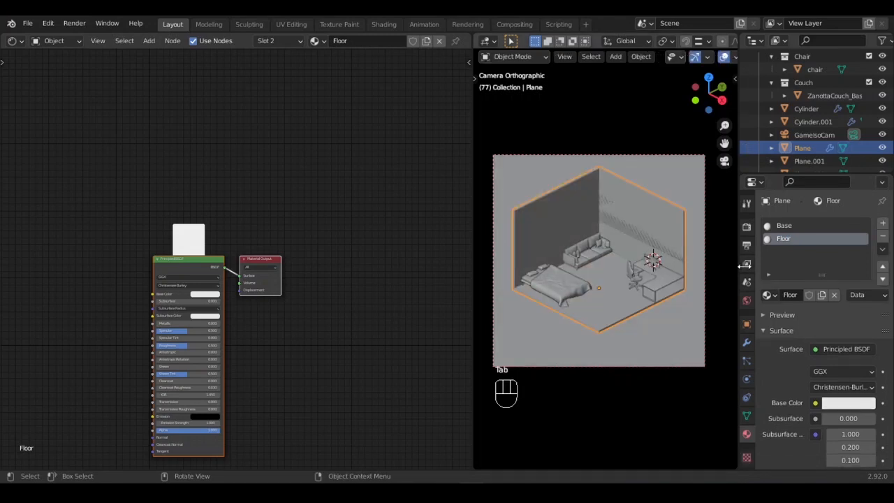
Step: Start a Principled Texture Setup for the Floor material and open WoodFloor005_2K-JPG under 3D Objects, Digital Assets, PBR Textures
{"action": "middle_click_drag", "start_coordinate": [174, 269], "coordinate": [293, 256]}
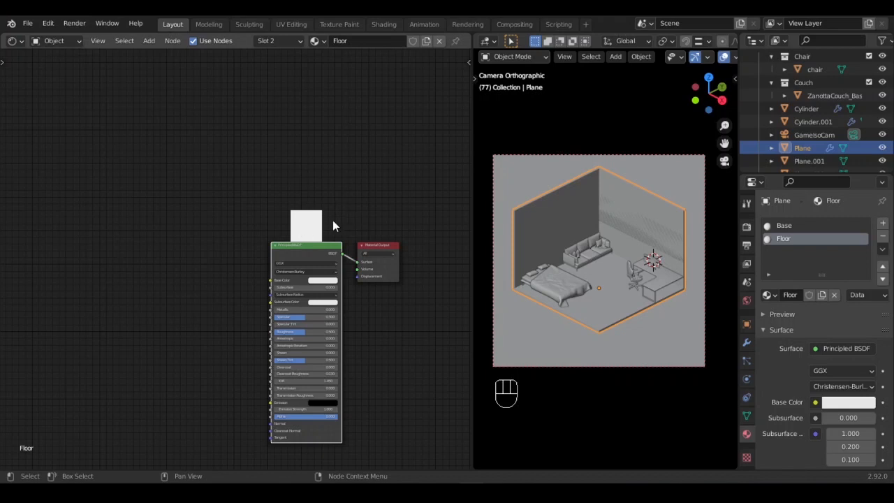
{"action": "key", "text": "ctrl+shift+t"}
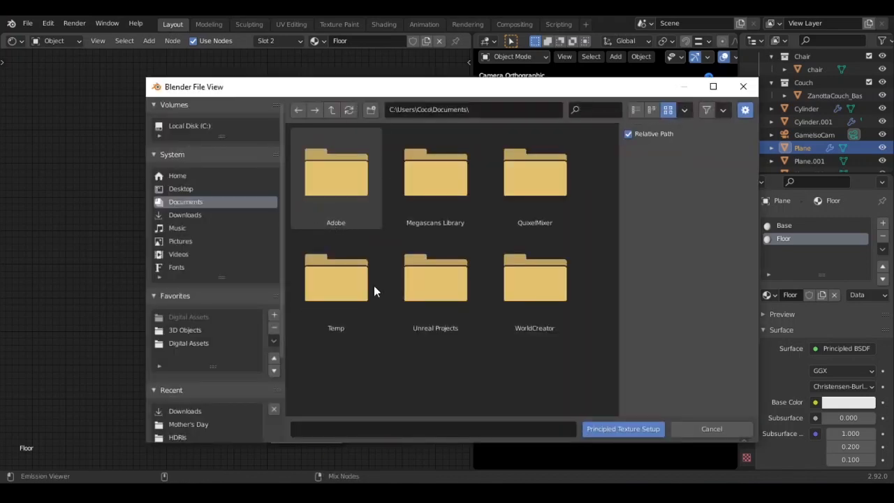
{"action": "left_click", "coordinate": [210, 332]}
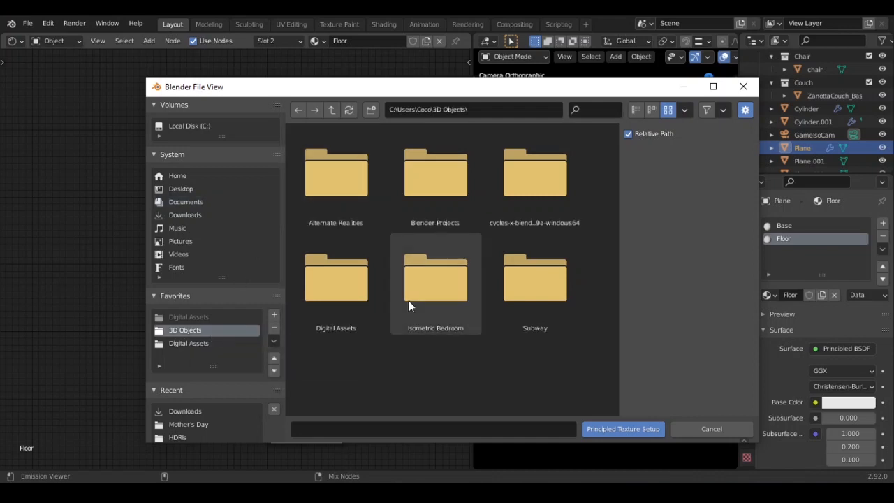
{"action": "double_click", "coordinate": [330, 278]}
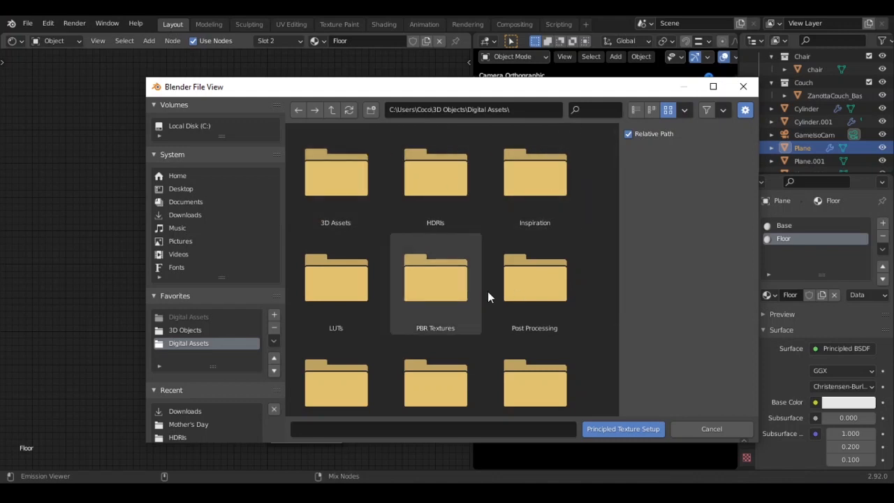
{"action": "left_click", "coordinate": [456, 293]}
{"action": "double_click", "coordinate": [457, 290]}
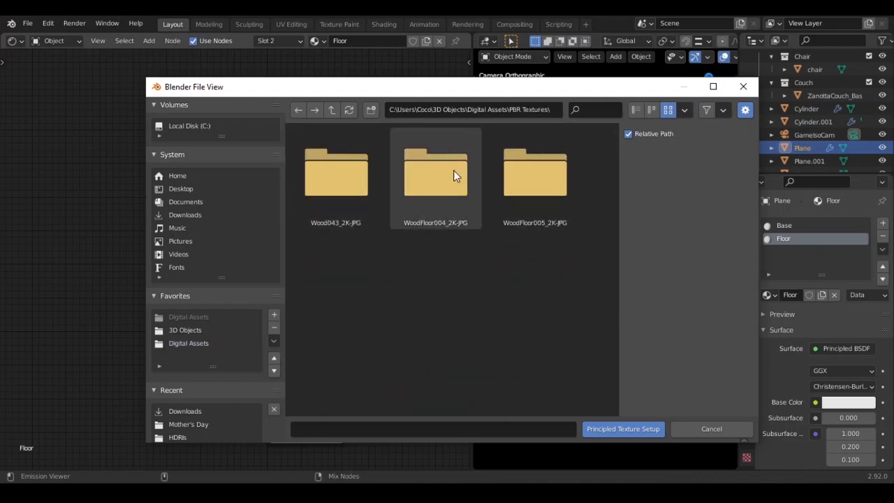
{"action": "double_click", "coordinate": [556, 172]}
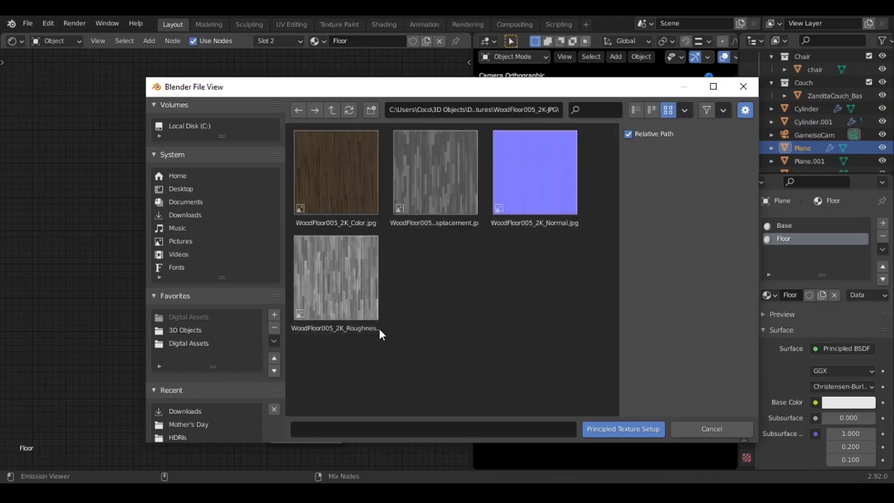
Step: Load the WoodFloor005_2K Color, Roughness and Normal images into the Floor material's Principled Texture Setup
{"action": "left_click", "coordinate": [333, 163]}
{"action": "left_click", "coordinate": [335, 273], "text": "shift"}
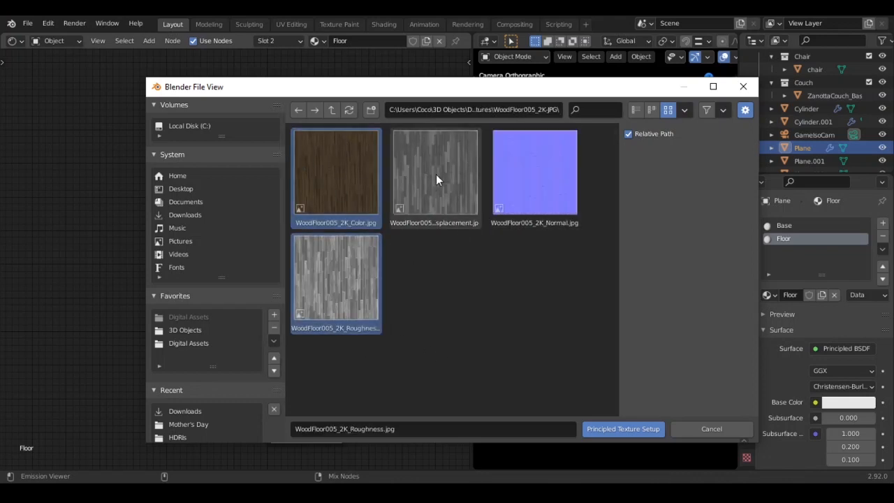
{"action": "left_click", "coordinate": [552, 172], "text": "shift"}
{"action": "left_click", "coordinate": [638, 424]}
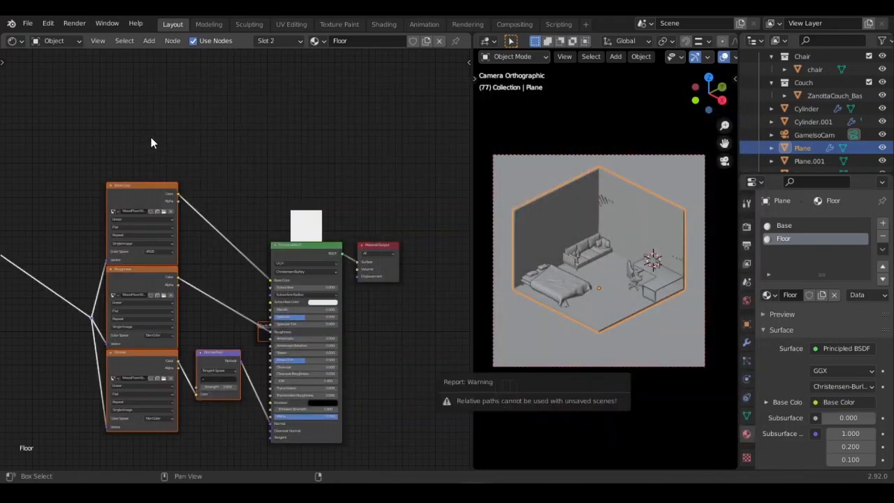
Step: Move the Base Color, Roughness and Normal image texture nodes farther from the Principled BSDF node to make room
{"action": "middle_click_drag", "start_coordinate": [279, 219], "coordinate": [299, 203], "text": "shift"}
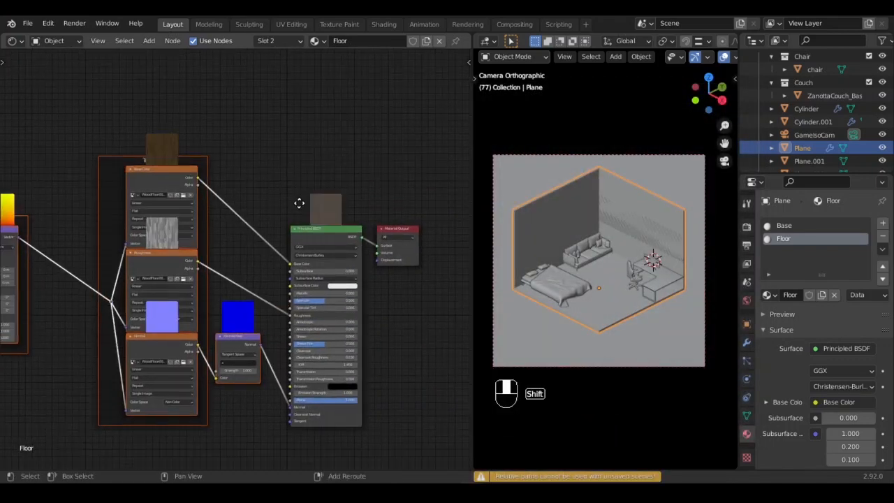
{"action": "left_click_drag", "start_coordinate": [67, 133], "coordinate": [184, 441]}
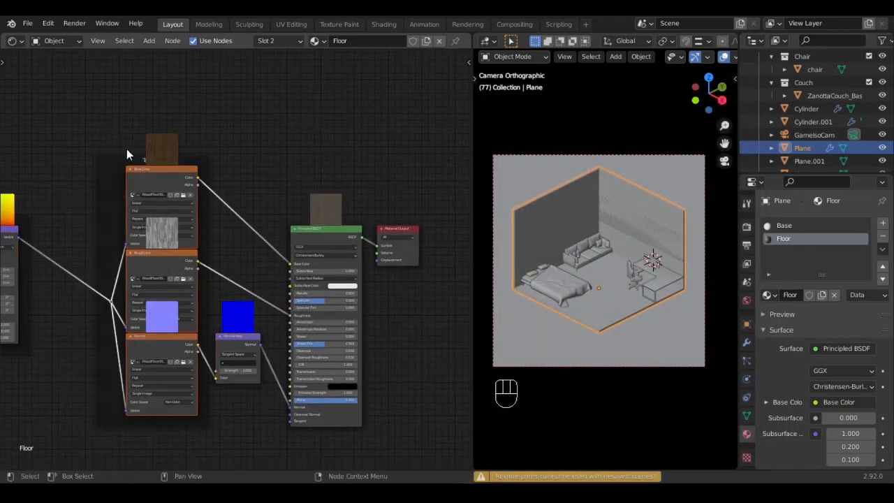
{"action": "left_click_drag", "start_coordinate": [121, 166], "coordinate": [79, 148]}
{"action": "scroll", "coordinate": [160, 291], "scroll_direction": "up", "scroll_amount": 3}
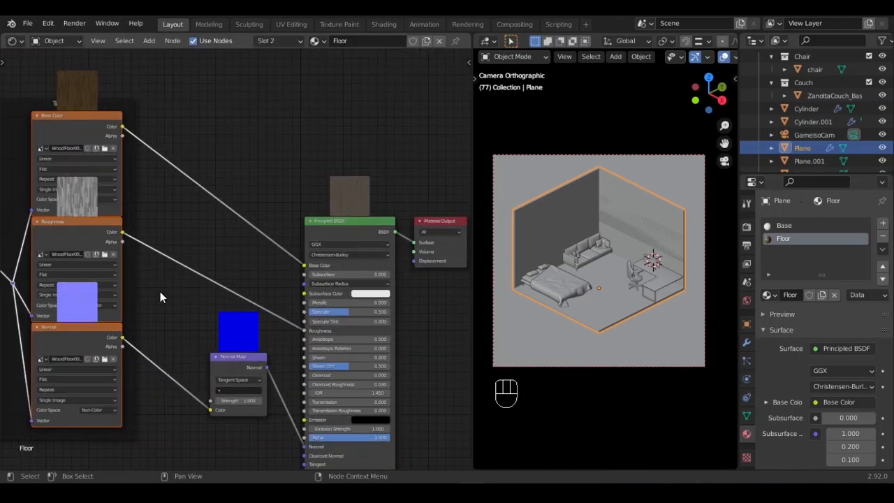
Step: Replace the Normal Map node in the Floor material with a Bump node between the Normal texture and the Principled BSDF
{"action": "middle_click_drag", "start_coordinate": [238, 184], "coordinate": [310, 98], "text": "shift"}
{"action": "scroll", "coordinate": [309, 269], "scroll_direction": "up", "scroll_amount": 4}
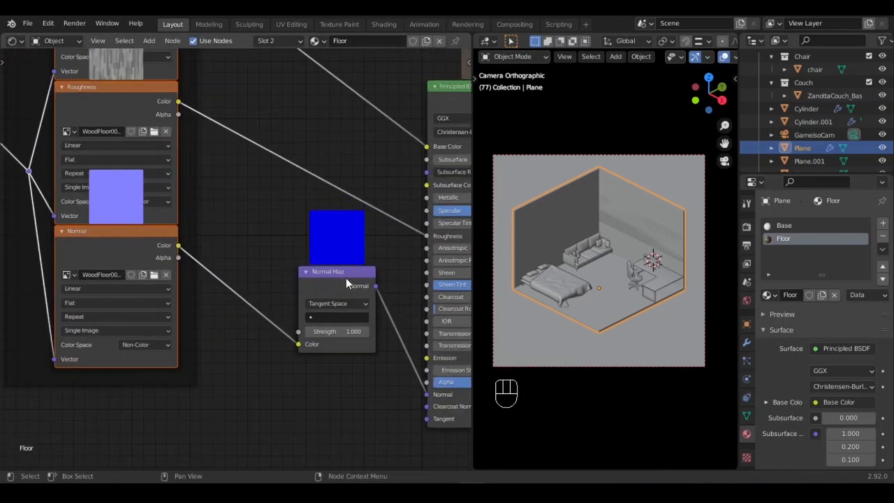
{"action": "left_click_drag", "start_coordinate": [344, 280], "coordinate": [260, 334]}
{"action": "key", "text": "x"}
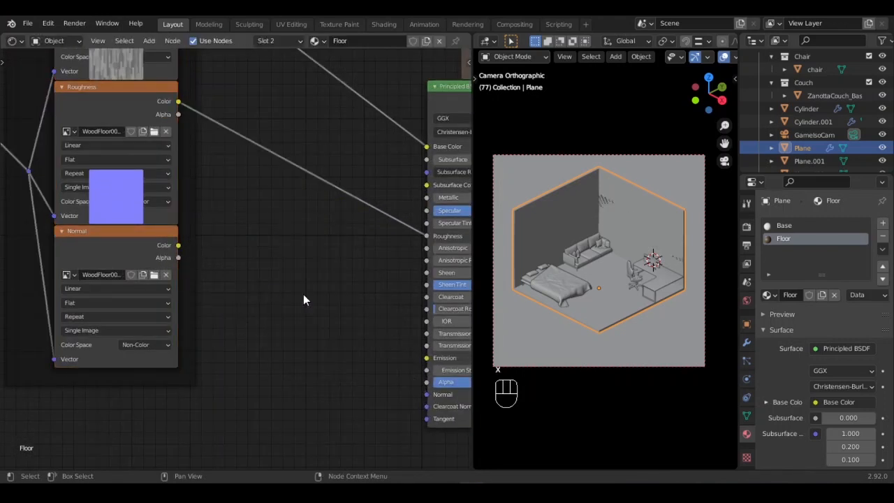
{"action": "key", "text": "shift+a"}
{"action": "left_click", "coordinate": [280, 294]}
{"action": "type", "text": "bump"}
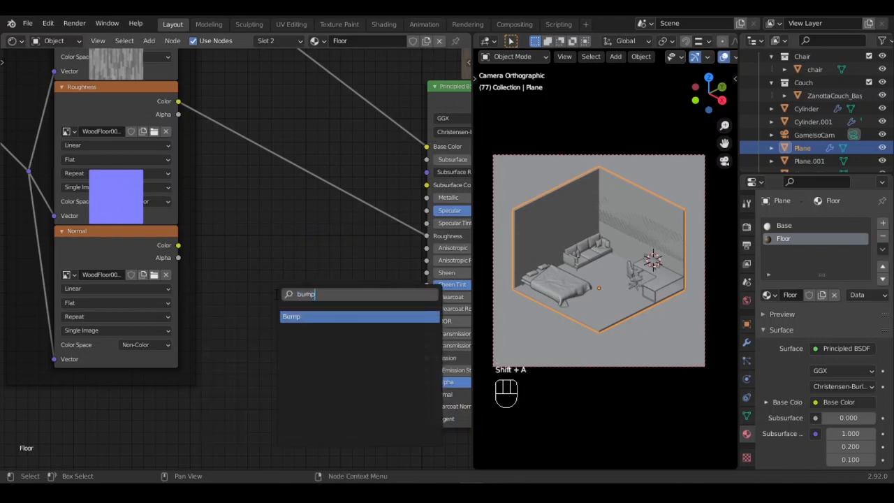
{"action": "left_click", "coordinate": [297, 317]}
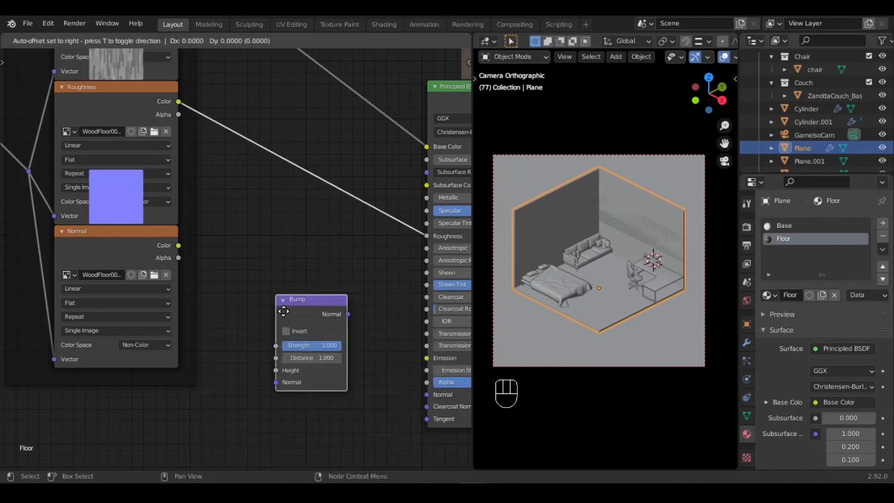
{"action": "left_click", "coordinate": [283, 319]}
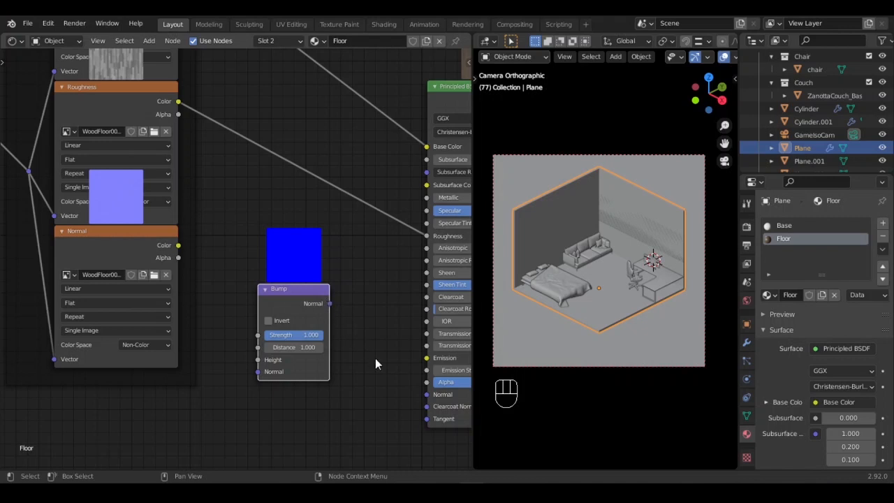
Step: Wire the Normal texture's Color through the Bump node's Height to the Principled BSDF Normal, and switch the viewport to rendered shading
{"action": "left_click_drag", "start_coordinate": [329, 303], "coordinate": [426, 394]}
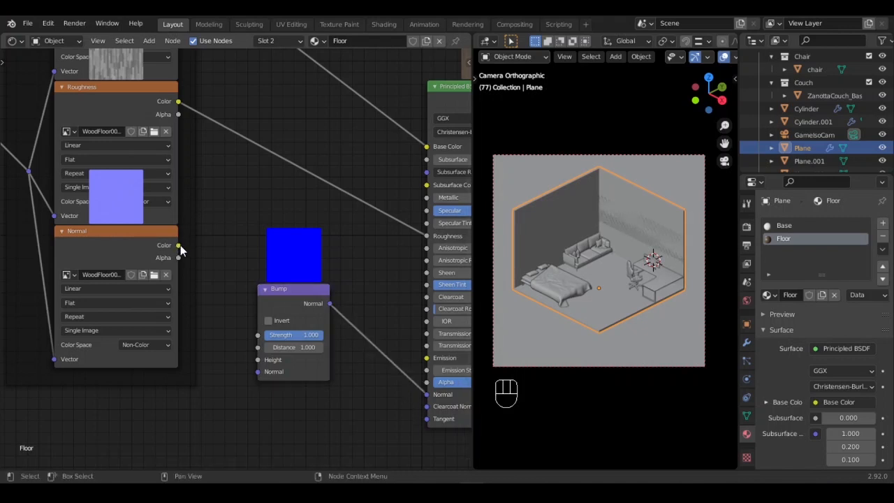
{"action": "left_click_drag", "start_coordinate": [180, 246], "coordinate": [257, 360]}
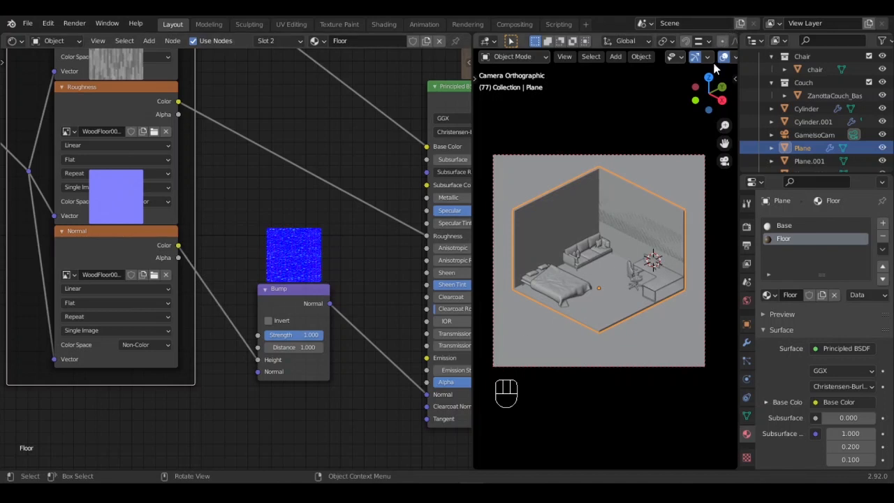
{"action": "key", "text": "z"}
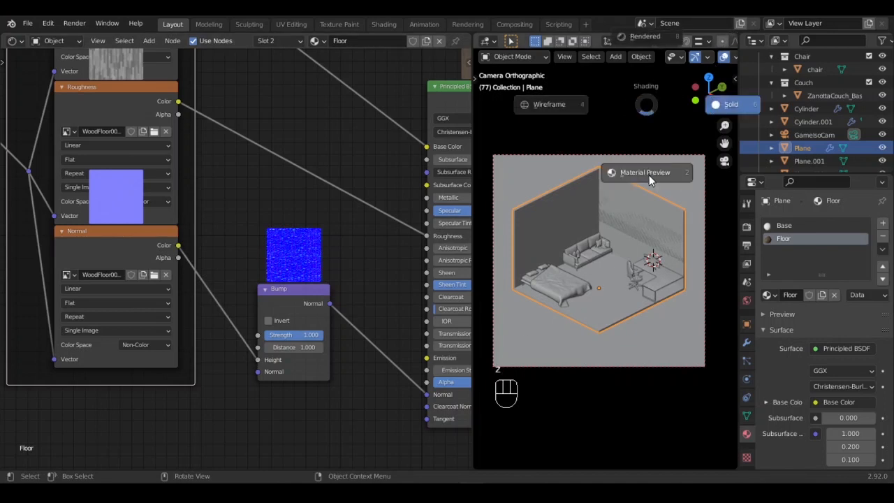
{"action": "left_click", "coordinate": [650, 37]}
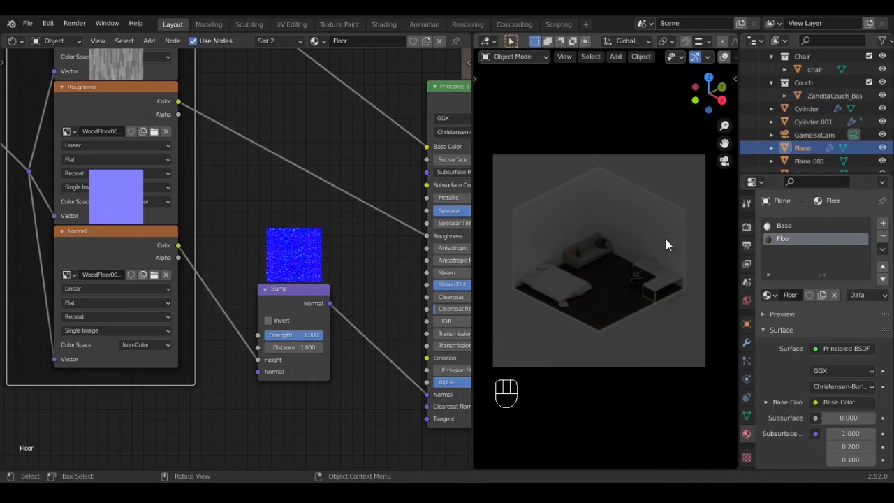
Step: Select the rectangular plane on the back wall above the desk and give it a new material named Light
{"action": "left_click", "coordinate": [649, 212]}
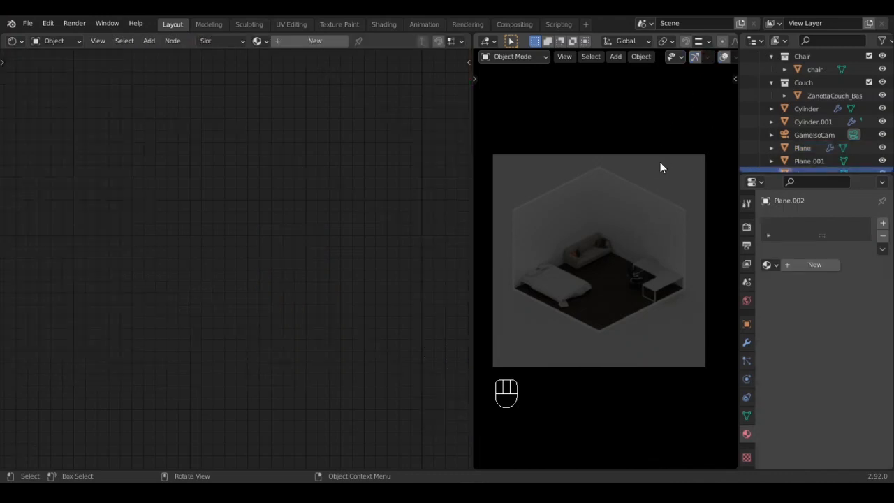
{"action": "left_click", "coordinate": [722, 58]}
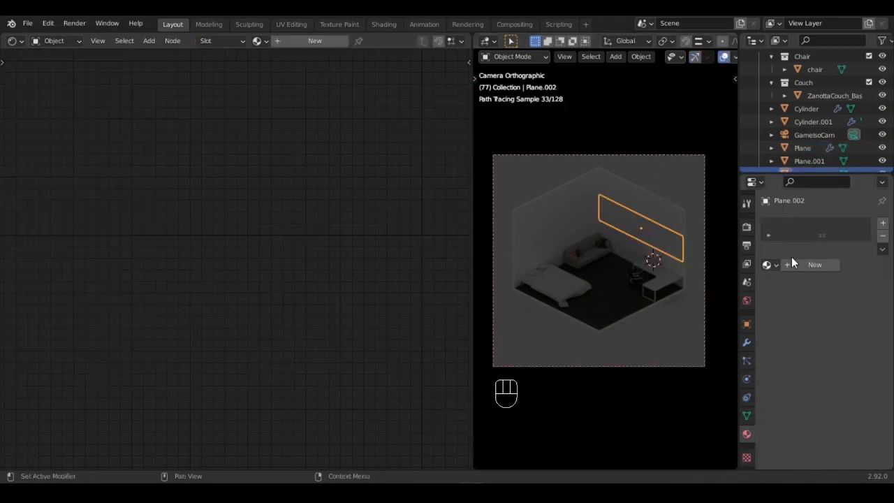
{"action": "left_click", "coordinate": [815, 264]}
{"action": "double_click", "coordinate": [804, 225]}
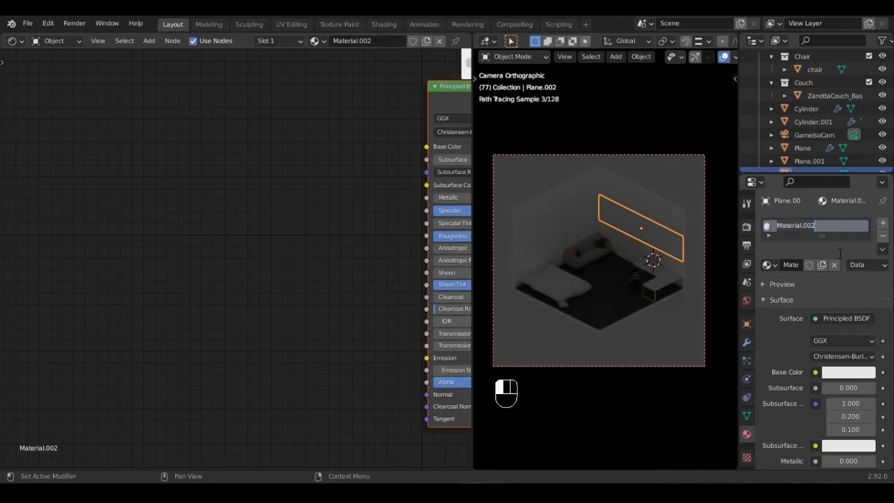
{"action": "type", "text": "Loght"}
{"action": "key", "text": "Return"}
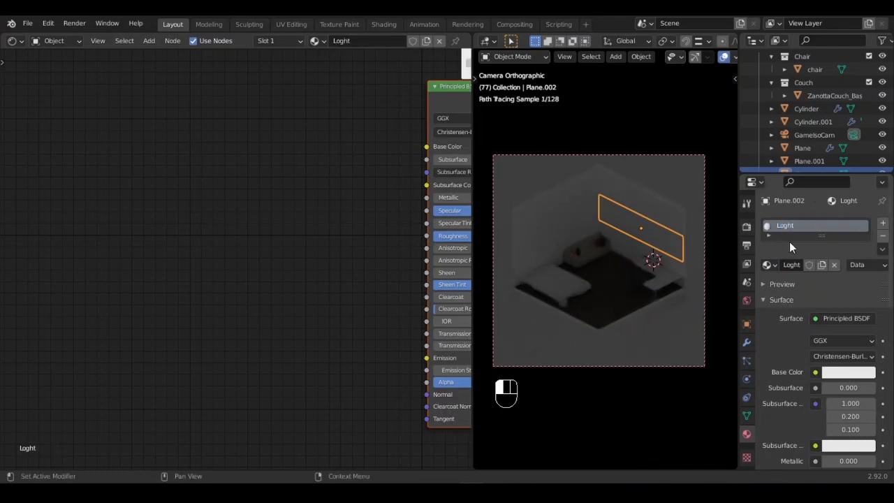
{"action": "double_click", "coordinate": [787, 264]}
{"action": "left_click", "coordinate": [791, 264]}
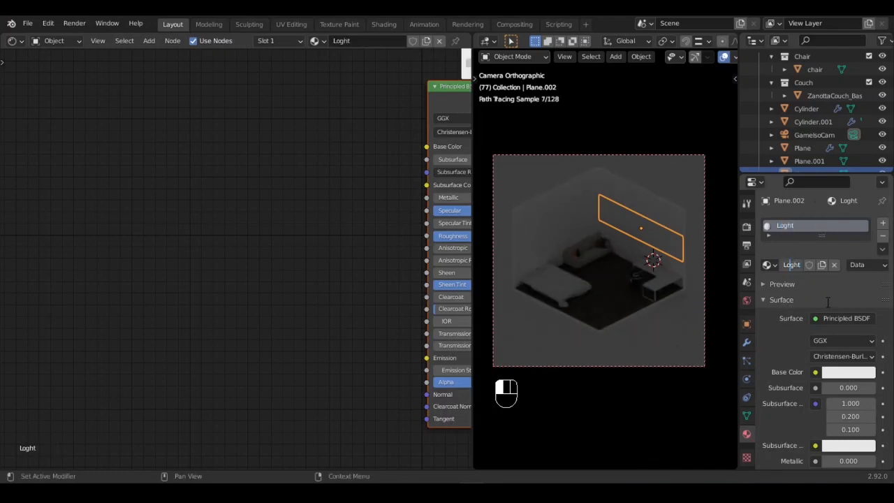
{"action": "key", "text": "BackSpace"}
{"action": "type", "text": "i"}
{"action": "key", "text": "Return"}
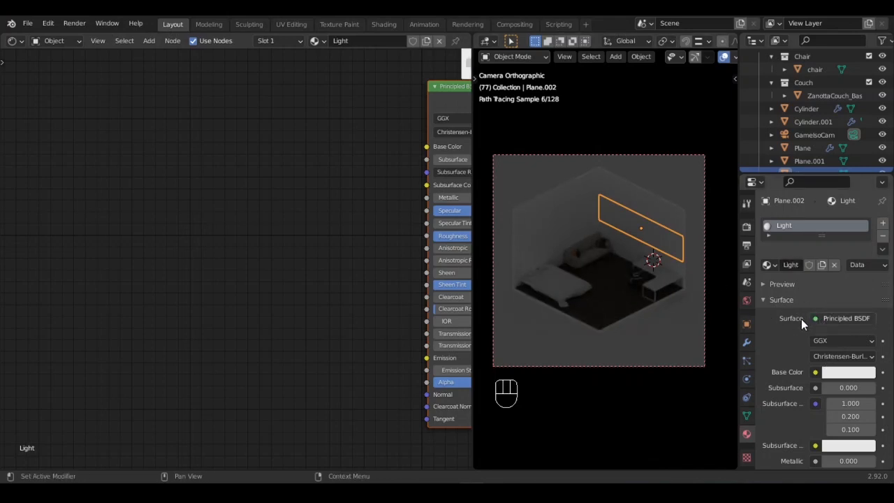
Step: Change the Light material's surface to Emission with a strength of 10
{"action": "left_click", "coordinate": [819, 319]}
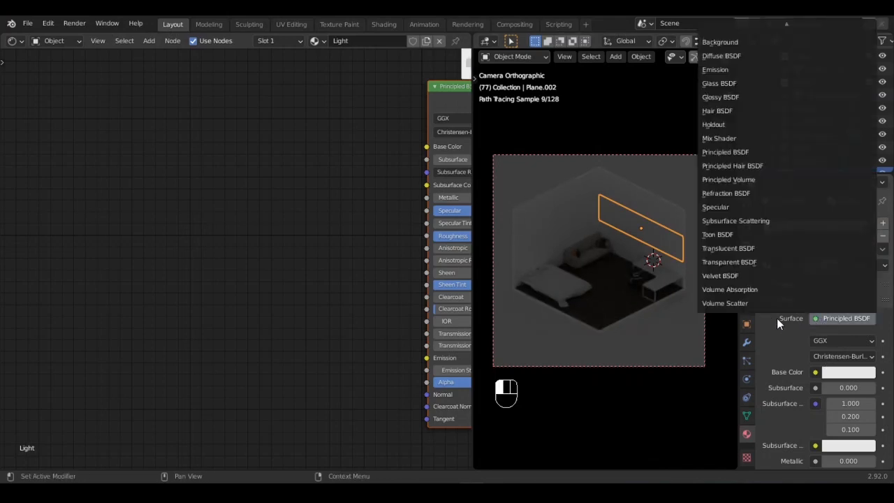
{"action": "left_click", "coordinate": [723, 70]}
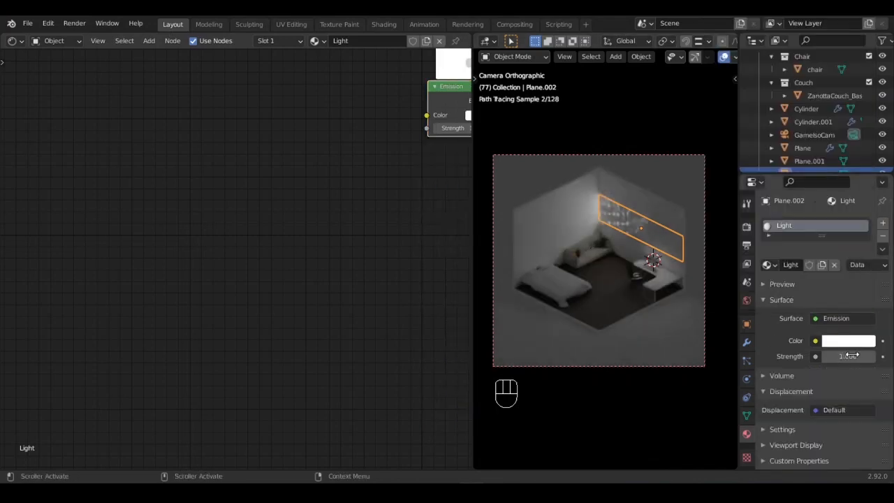
{"action": "left_click", "coordinate": [851, 357]}
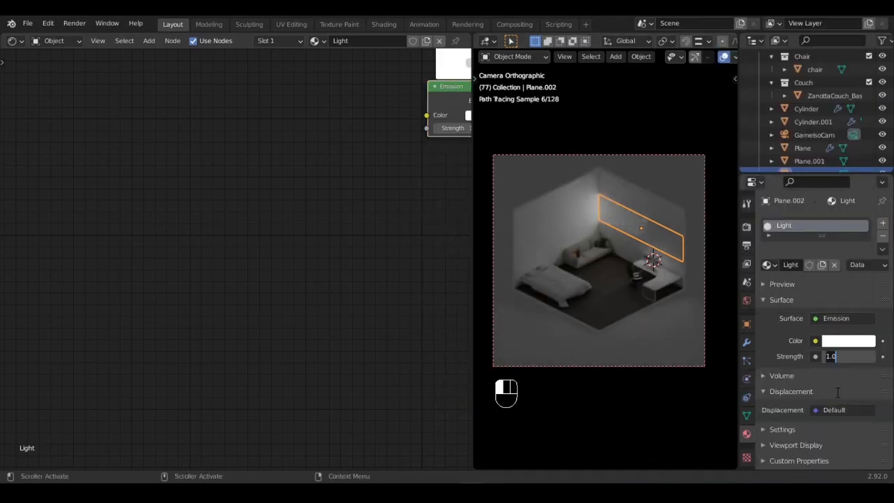
{"action": "type", "text": "10"}
{"action": "key", "text": "Return"}
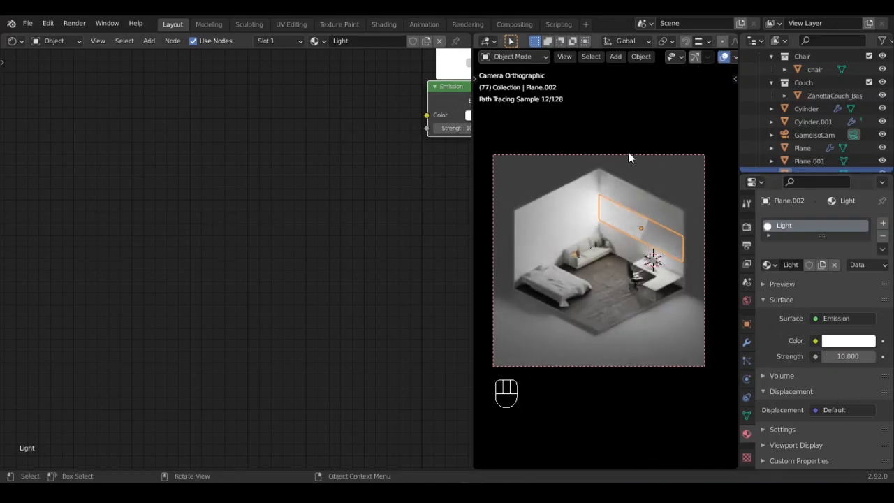
Step: Leave the camera view, switch to solid shading and examine where the light plane overlaps the wall
{"action": "left_click_drag", "start_coordinate": [596, 232], "coordinate": [571, 243]}
{"action": "middle_click_drag", "start_coordinate": [571, 244], "coordinate": [627, 265]}
{"action": "key", "text": "n"}
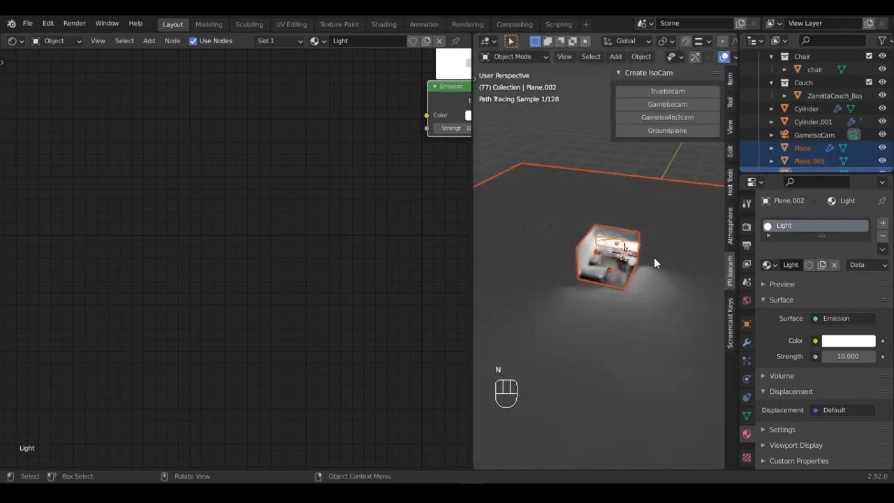
{"action": "scroll", "coordinate": [656, 260], "scroll_direction": "up", "scroll_amount": 3}
{"action": "key", "text": "n"}
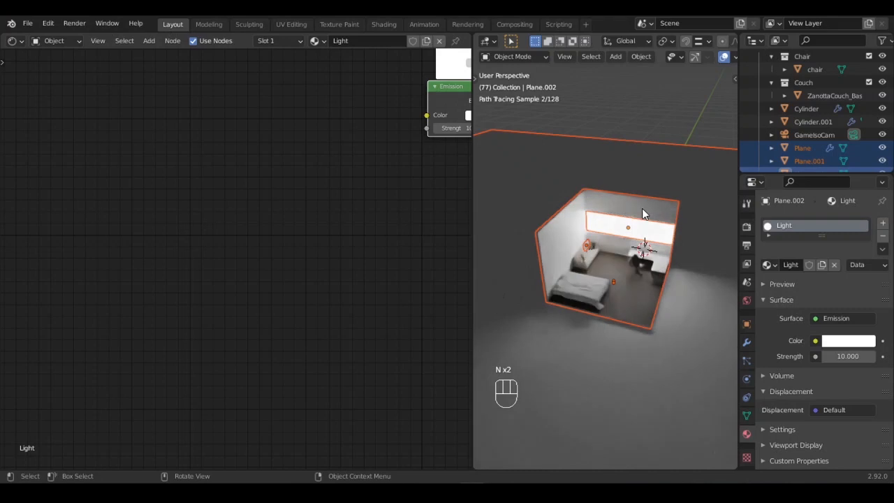
{"action": "key", "text": "z"}
{"action": "left_click", "coordinate": [718, 209]}
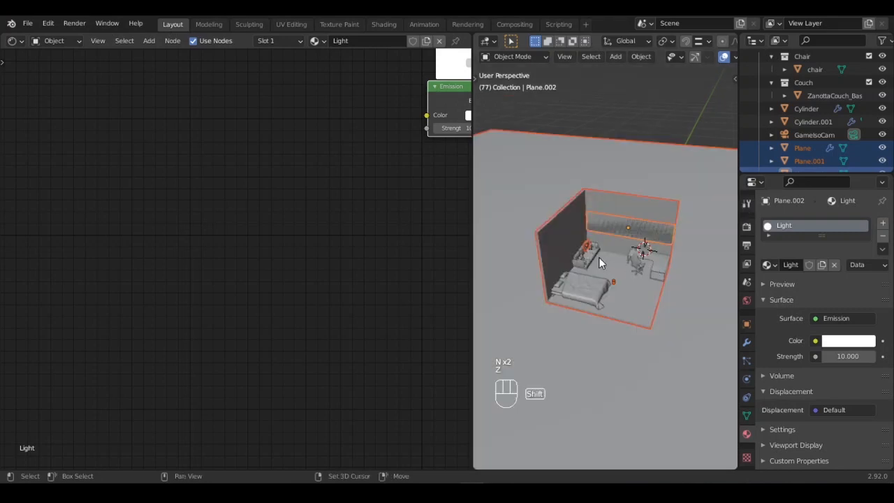
{"action": "scroll", "coordinate": [599, 257], "scroll_direction": "up", "scroll_amount": 8}
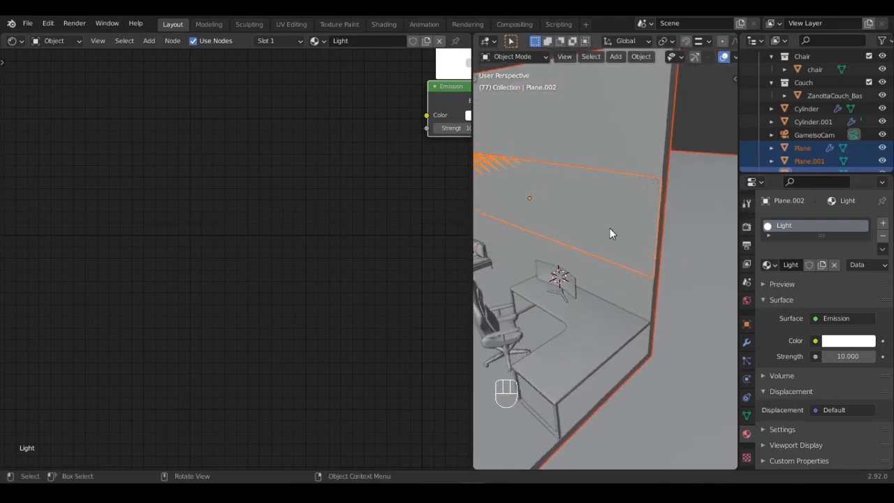
{"action": "left_click", "coordinate": [600, 248]}
{"action": "left_click", "coordinate": [631, 202]}
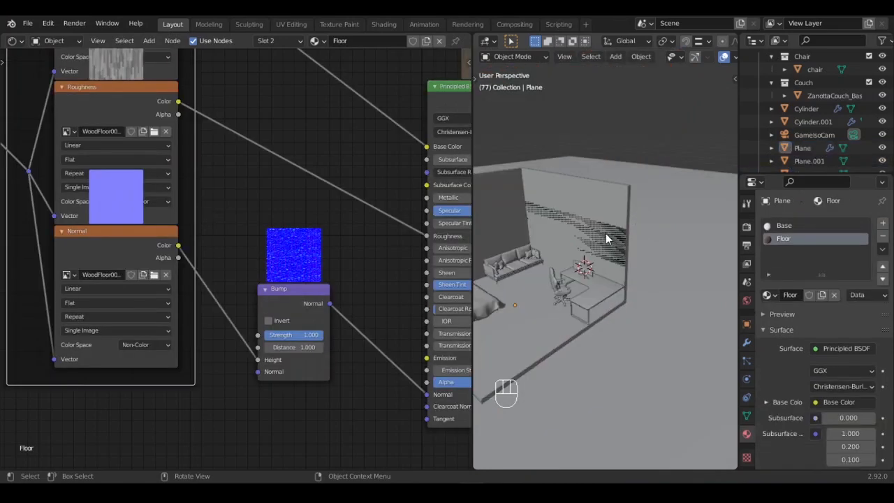
{"action": "left_click", "coordinate": [606, 233]}
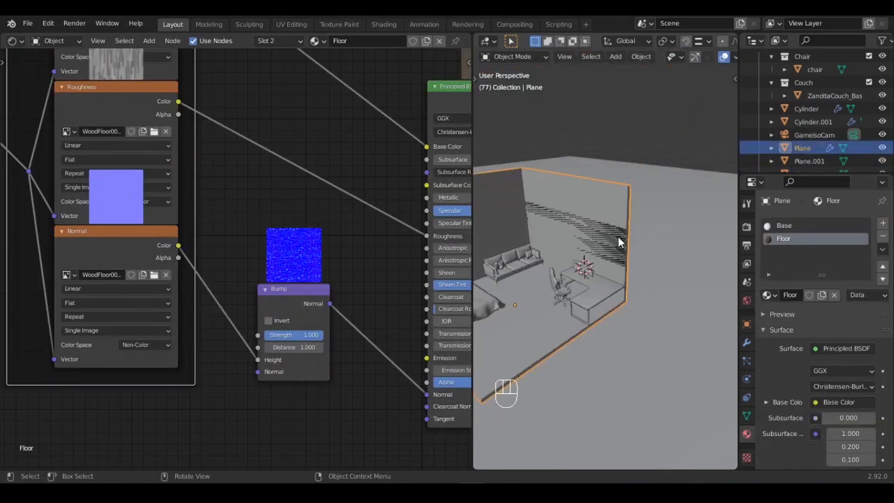
{"action": "left_click", "coordinate": [618, 241]}
{"action": "left_click", "coordinate": [618, 242]}
{"action": "key", "text": "g"}
{"action": "key", "text": "y"}
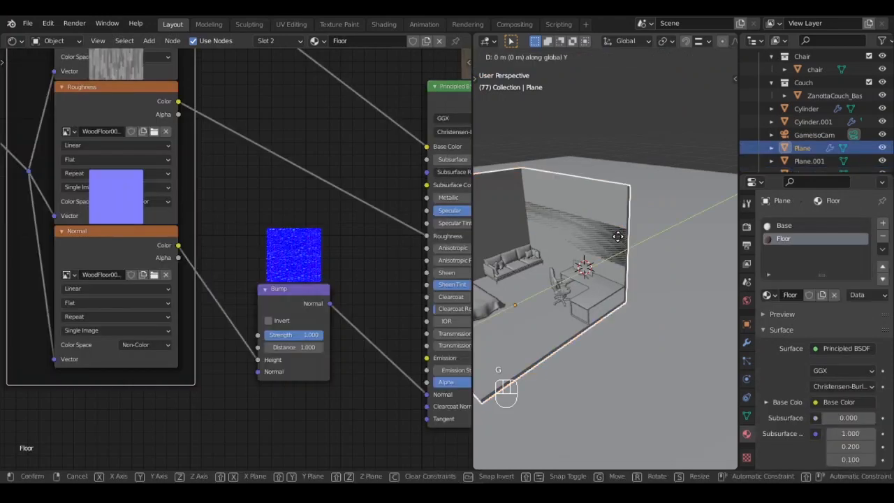
{"action": "right_click", "coordinate": [620, 240]}
Step: Move the light plane slightly along the negative Y axis so it sits clear of the wall surface
{"action": "left_click", "coordinate": [610, 241]}
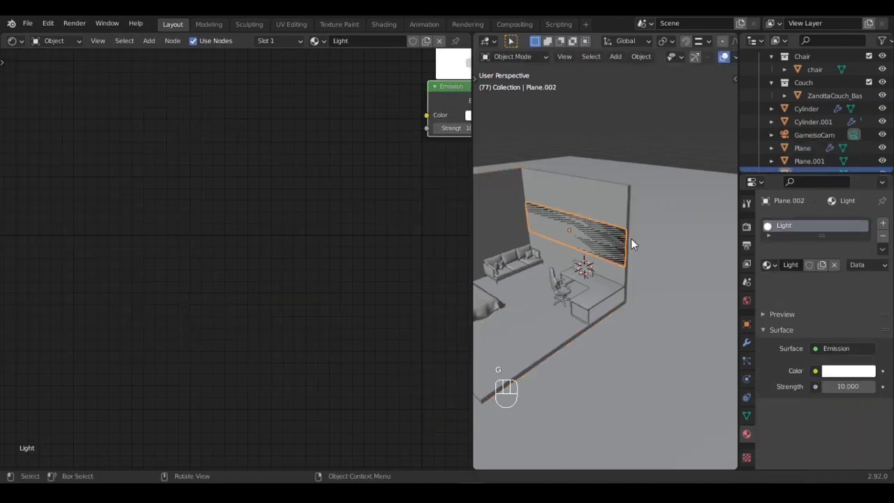
{"action": "key", "text": "g"}
{"action": "key", "text": "y"}
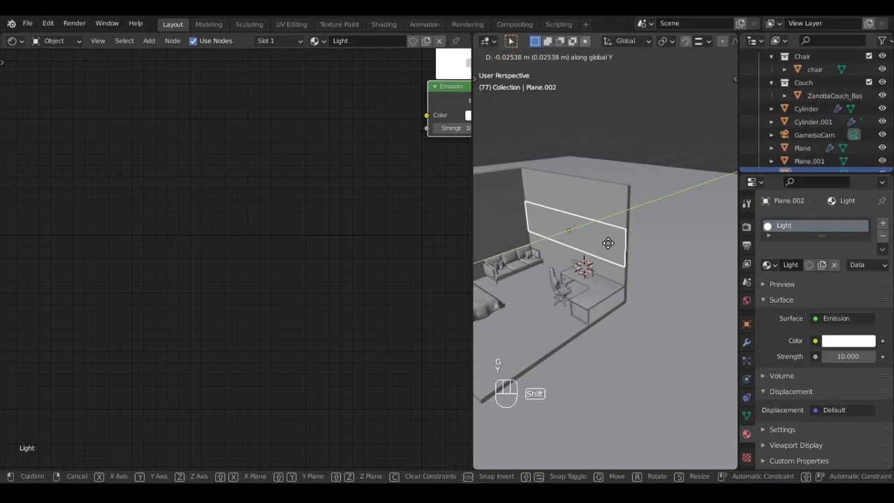
{"action": "left_click", "coordinate": [565, 236]}
Step: Return to the camera view and show the room in rendered shading
{"action": "key", "text": "KP_0"}
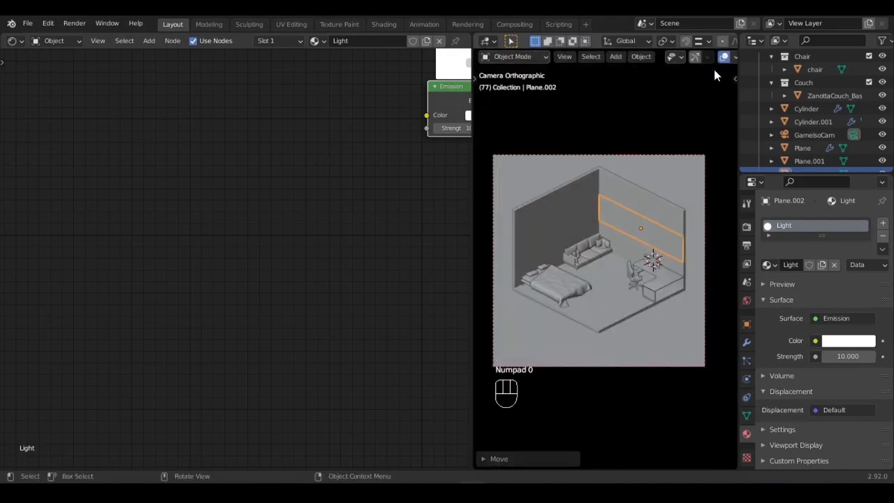
{"action": "key", "text": "z"}
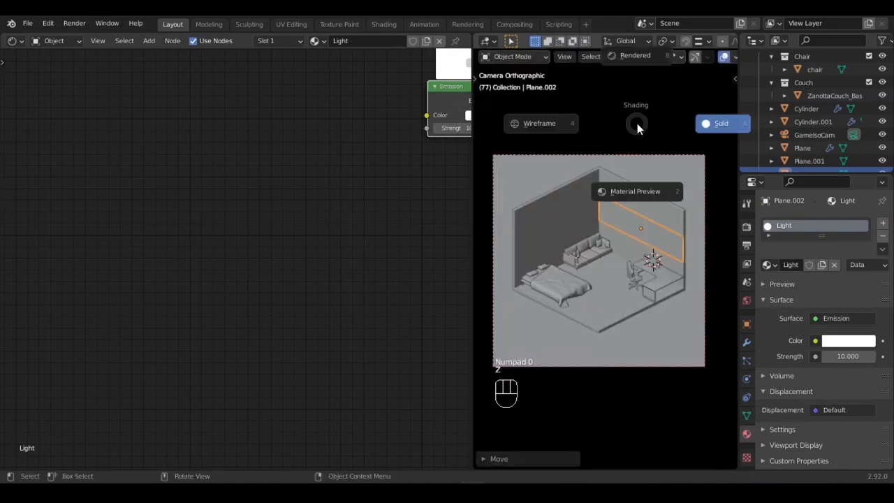
{"action": "left_click", "coordinate": [637, 56]}
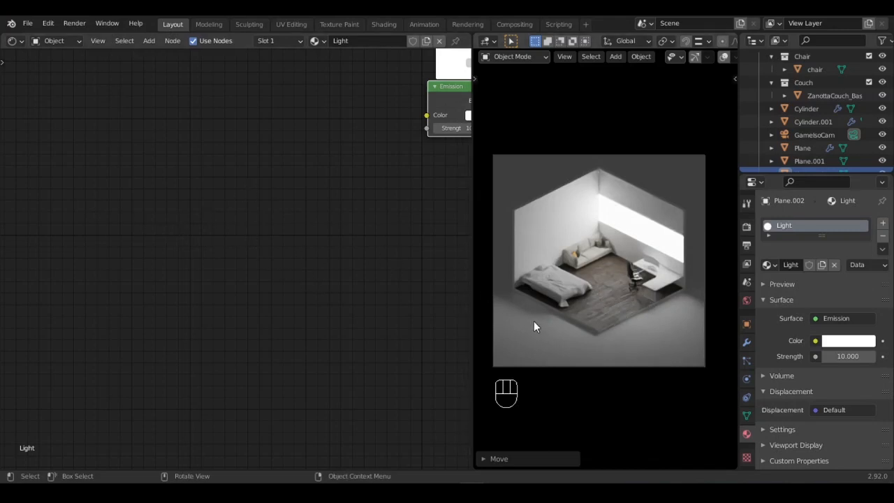
Step: Select the room and turn on Invert for the Bump node of its Floor material
{"action": "left_click", "coordinate": [602, 316]}
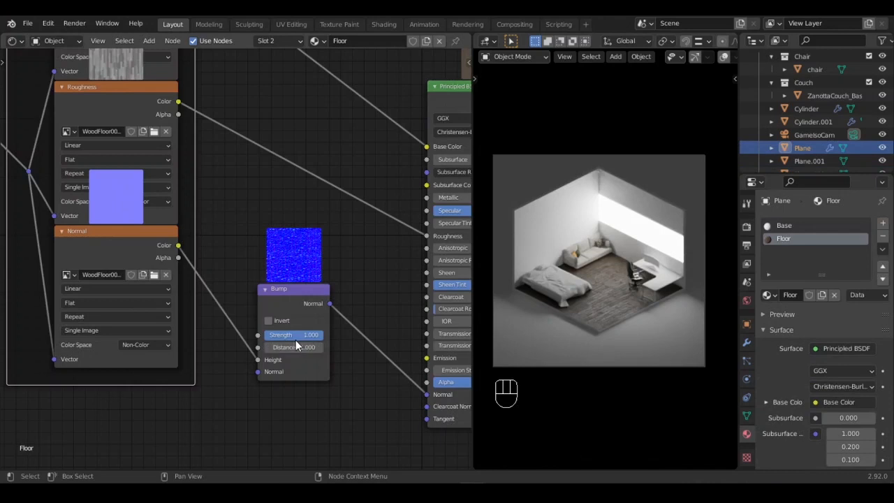
{"action": "scroll", "coordinate": [295, 341], "scroll_direction": "up", "scroll_amount": 3}
{"action": "left_click", "coordinate": [287, 358]}
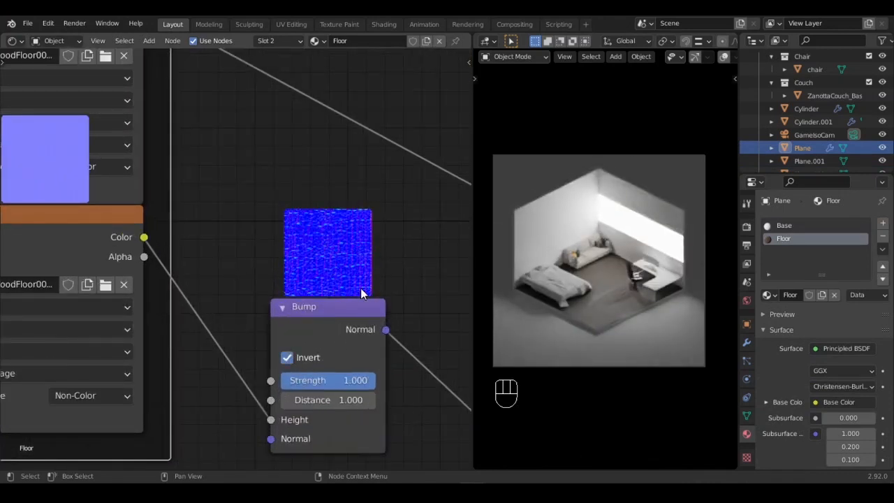
Step: Set the strength of the Bump node in the Floor material to 0.2
{"action": "left_click_drag", "start_coordinate": [341, 380], "coordinate": [335, 381]}
{"action": "left_click", "coordinate": [335, 381]}
{"action": "left_click", "coordinate": [336, 380]}
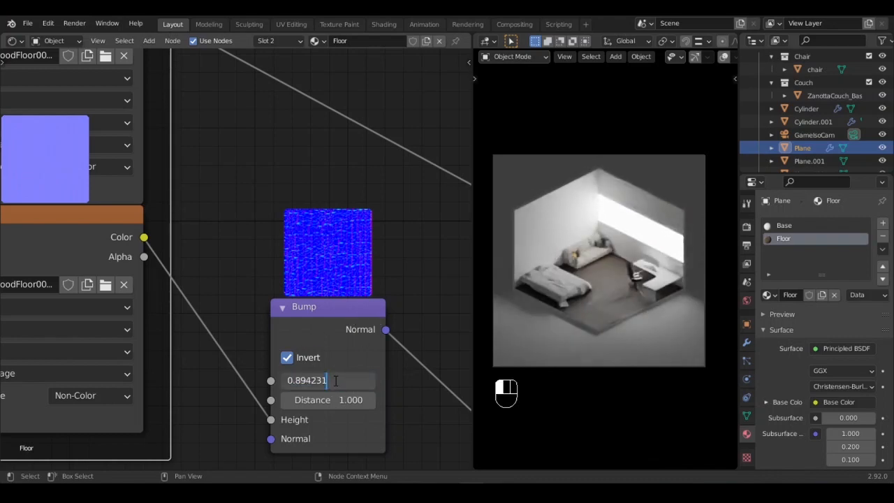
{"action": "key", "text": "BackSpace"}
{"action": "key", "text": "BackSpace"}
{"action": "key", "text": "BackSpace"}
{"action": "key", "text": "BackSpace"}
{"action": "key", "text": "BackSpace"}
{"action": "key", "text": "BackSpace"}
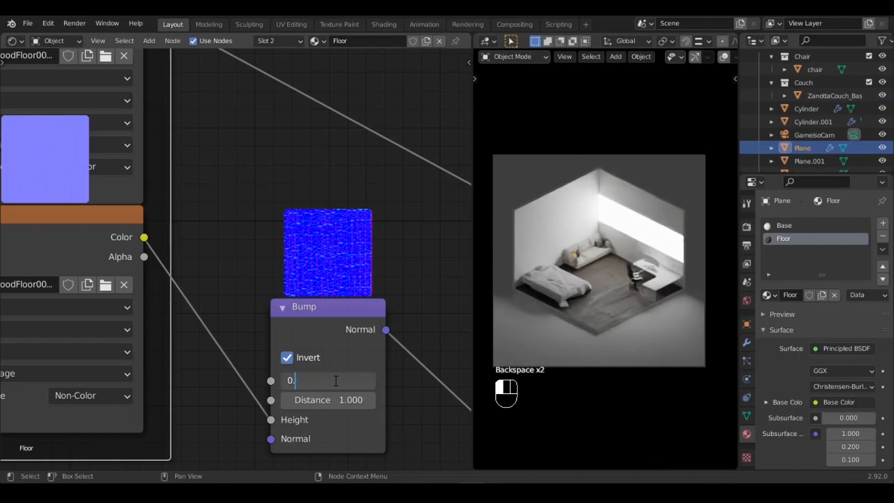
{"action": "type", "text": "2"}
{"action": "key", "text": "Return"}
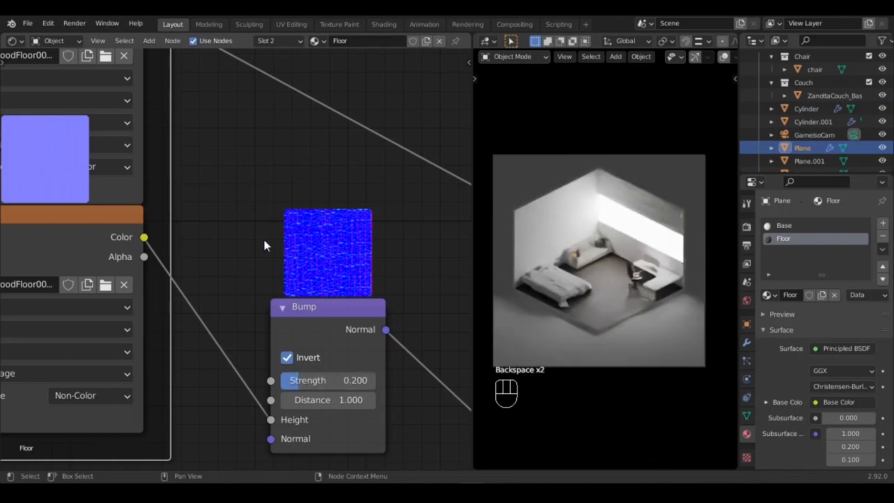
Step: Set the Z rotation of the Floor material's Mapping node to 90° to turn the wood planks
{"action": "scroll", "coordinate": [264, 239], "scroll_direction": "down", "scroll_amount": 4}
{"action": "middle_click_drag", "start_coordinate": [240, 262], "coordinate": [347, 316], "text": "shift"}
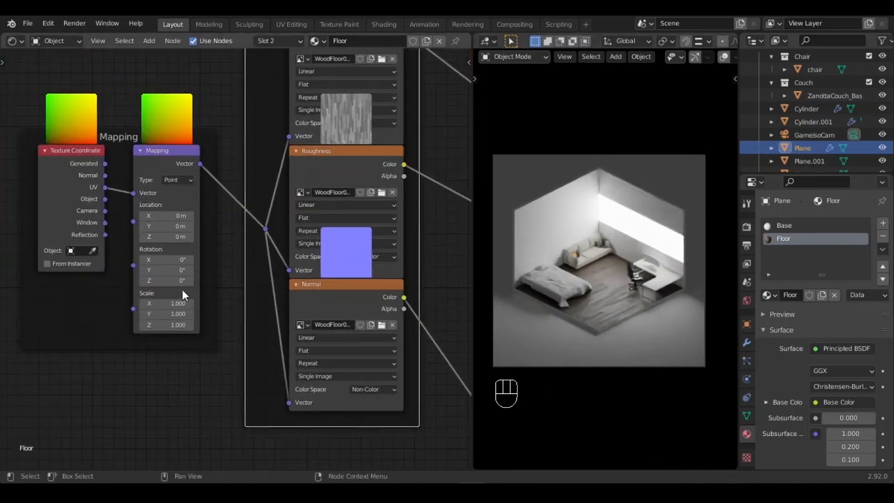
{"action": "left_click", "coordinate": [160, 281]}
{"action": "type", "text": "90"}
{"action": "key", "text": "Return"}
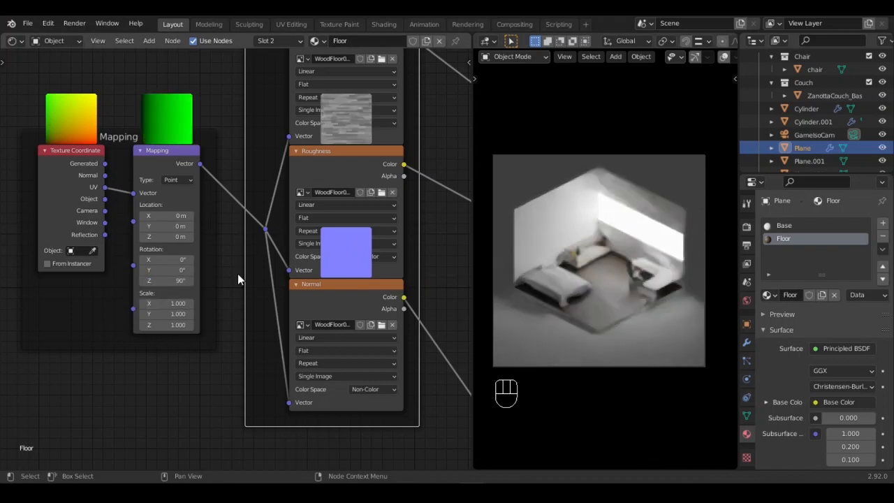
Step: Select the desk top and give it a new material named Wood
{"action": "scroll", "coordinate": [364, 269], "scroll_direction": "down", "scroll_amount": 2}
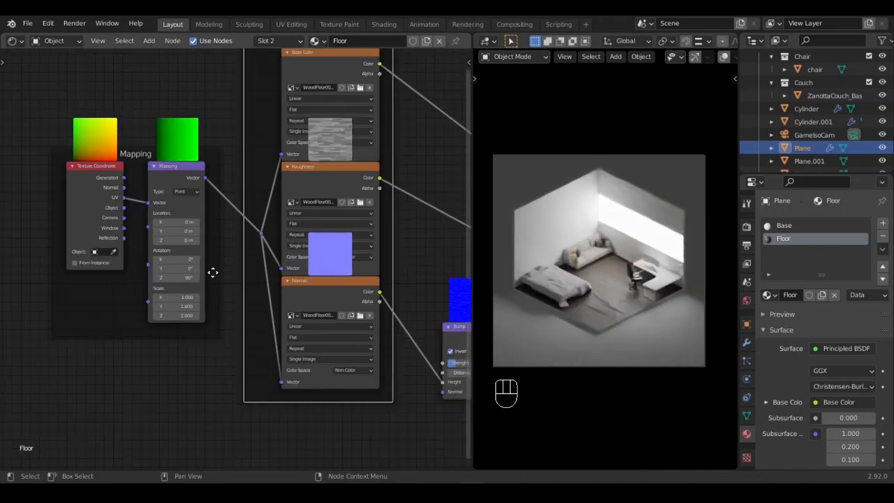
{"action": "middle_click_drag", "start_coordinate": [356, 264], "coordinate": [179, 274], "text": "shift"}
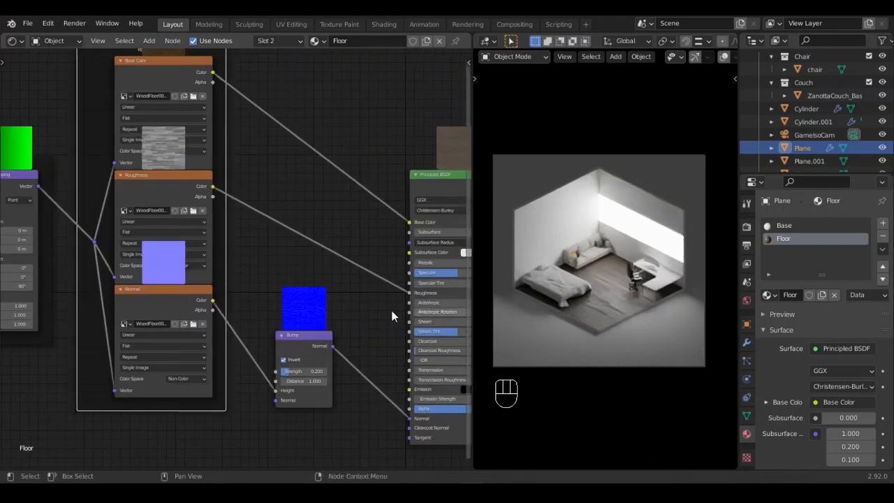
{"action": "middle_click_drag", "start_coordinate": [355, 307], "coordinate": [296, 308], "text": "shift"}
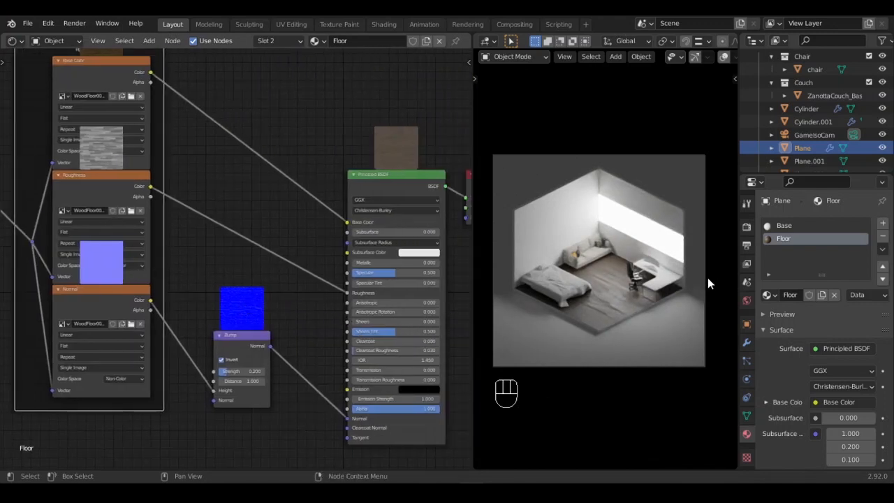
{"action": "left_click", "coordinate": [663, 283]}
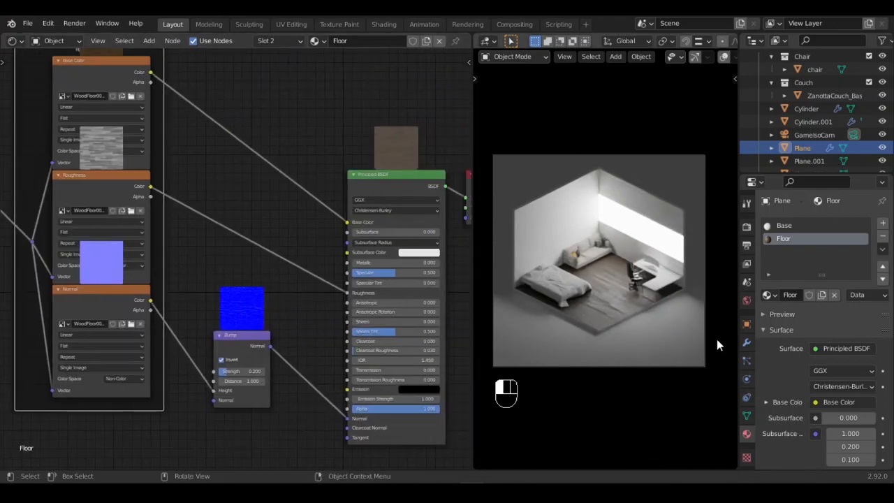
{"action": "left_click", "coordinate": [681, 277]}
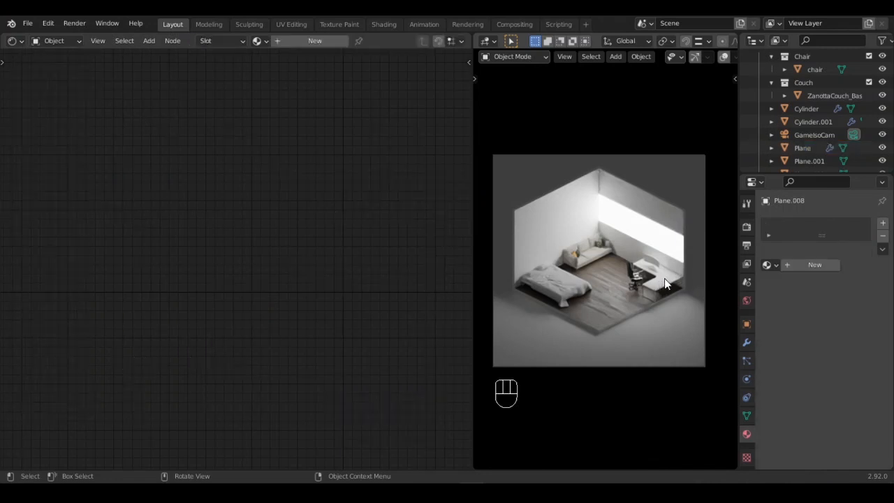
{"action": "left_click", "coordinate": [808, 265]}
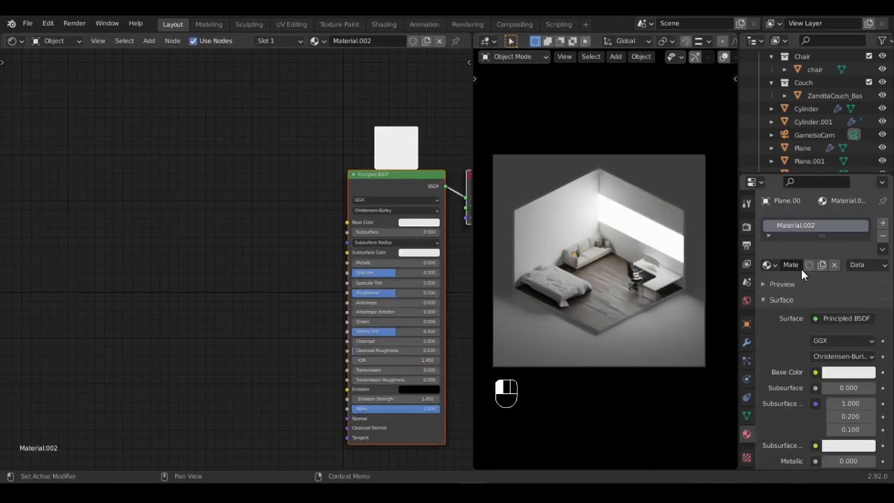
{"action": "double_click", "coordinate": [810, 225]}
{"action": "type", "text": "Wood"}
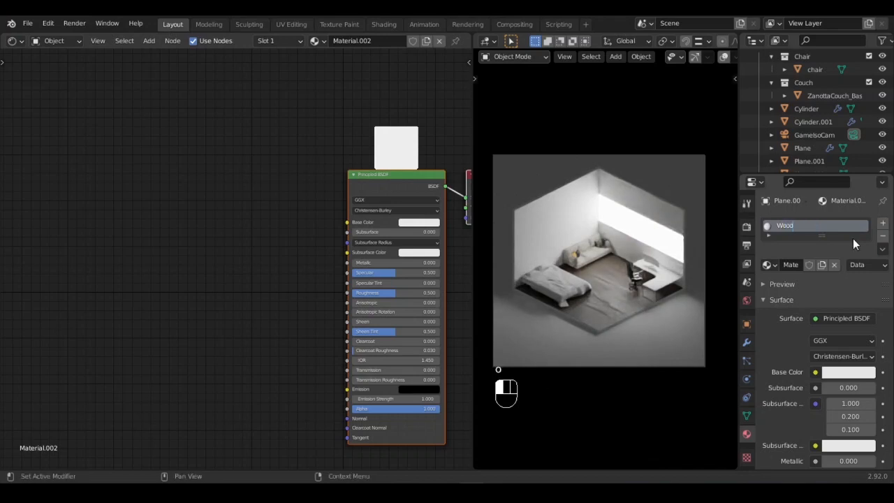
{"action": "key", "text": "Return"}
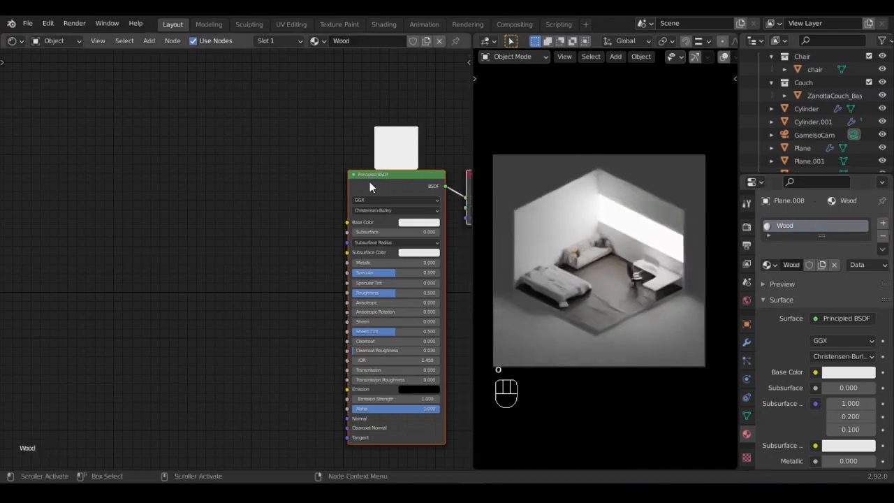
Step: Load the Wood043_2K Color, Normal and Roughness images into the Wood material with the Principled Texture Setup and place the nodes
{"action": "left_click", "coordinate": [370, 181]}
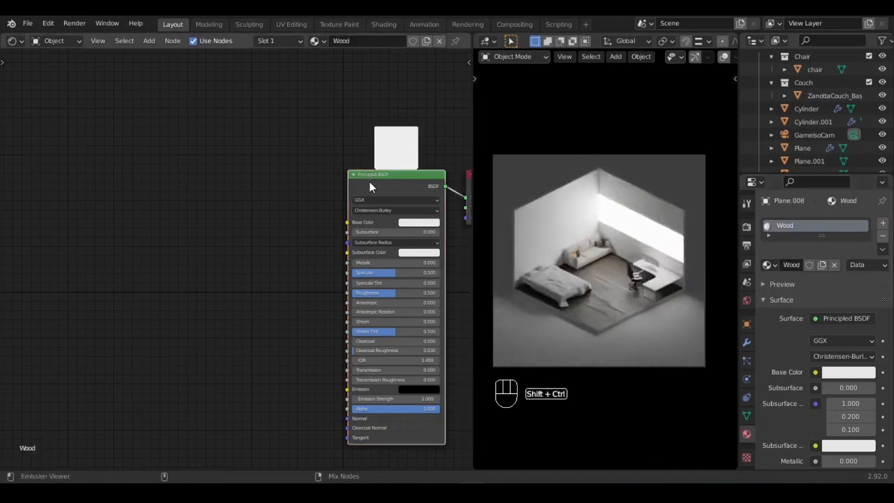
{"action": "key", "text": "ctrl+shift+t"}
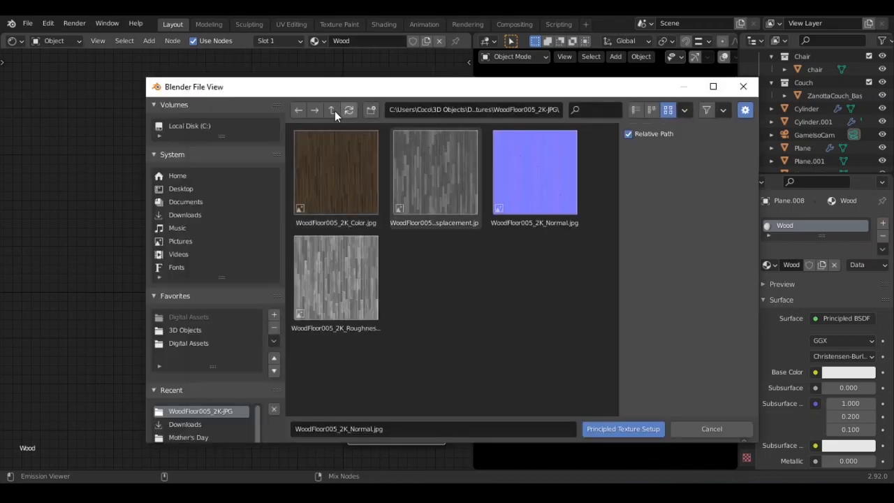
{"action": "left_click", "coordinate": [332, 111]}
{"action": "double_click", "coordinate": [351, 179]}
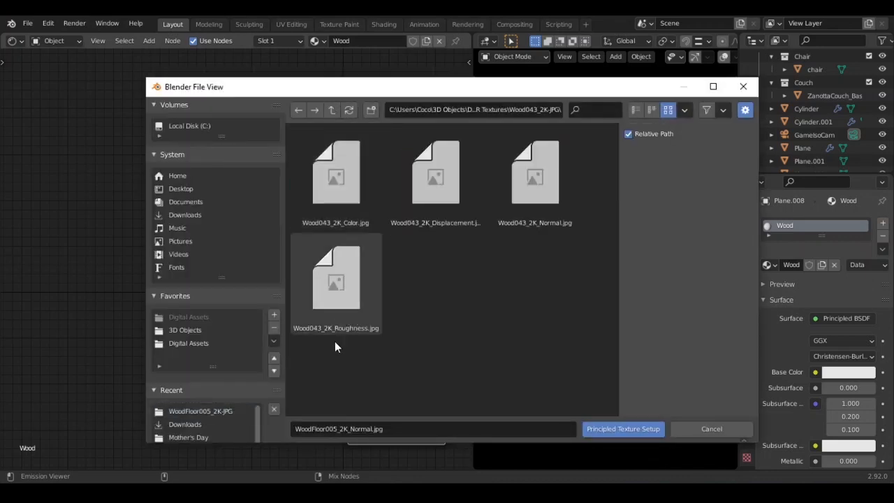
{"action": "left_click_drag", "start_coordinate": [343, 367], "coordinate": [529, 182]}
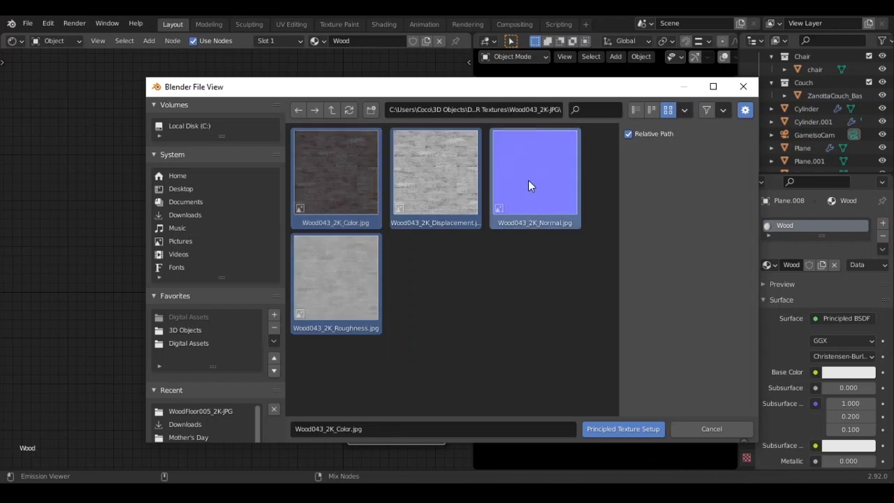
{"action": "left_click", "coordinate": [433, 178], "text": "ctrl"}
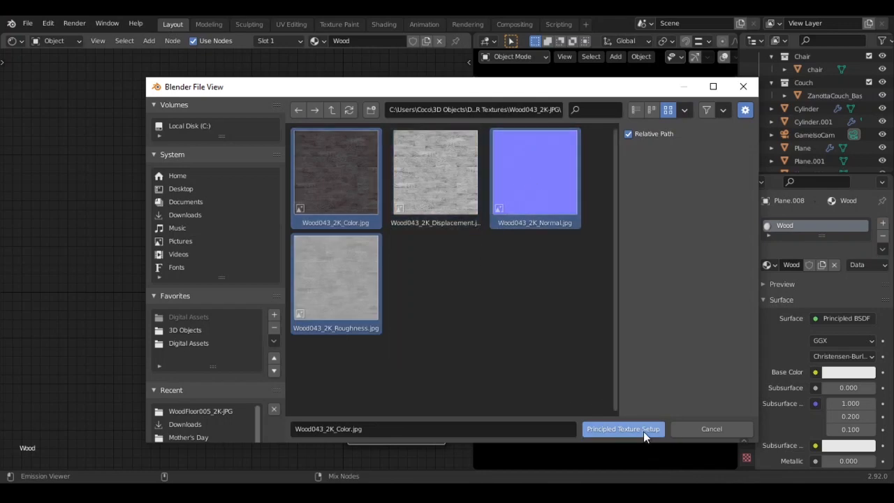
{"action": "left_click", "coordinate": [643, 431]}
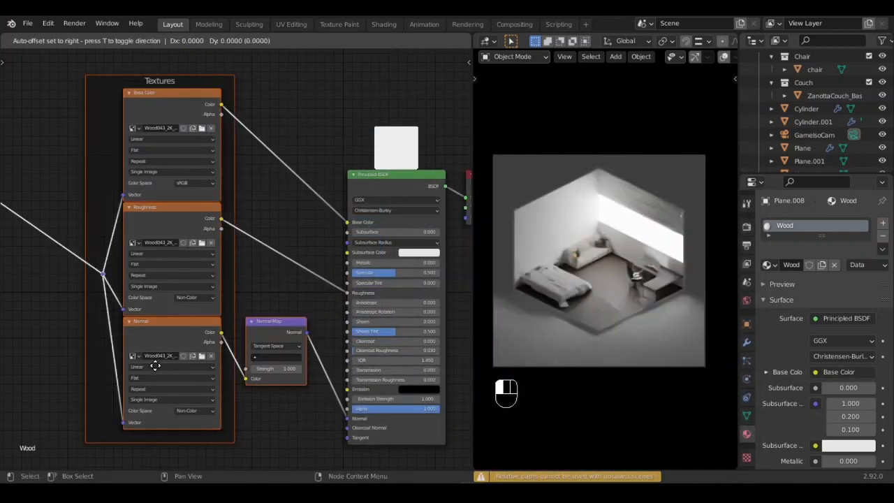
{"action": "left_click", "coordinate": [263, 350]}
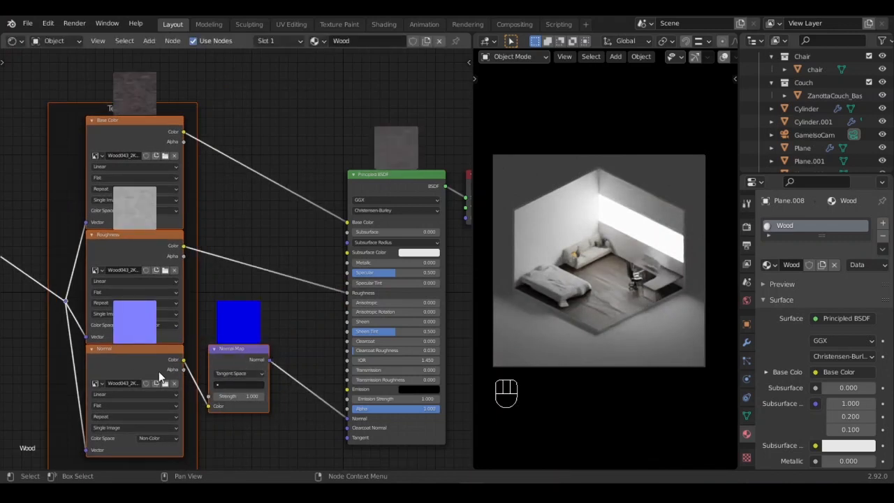
{"action": "left_click", "coordinate": [305, 333]}
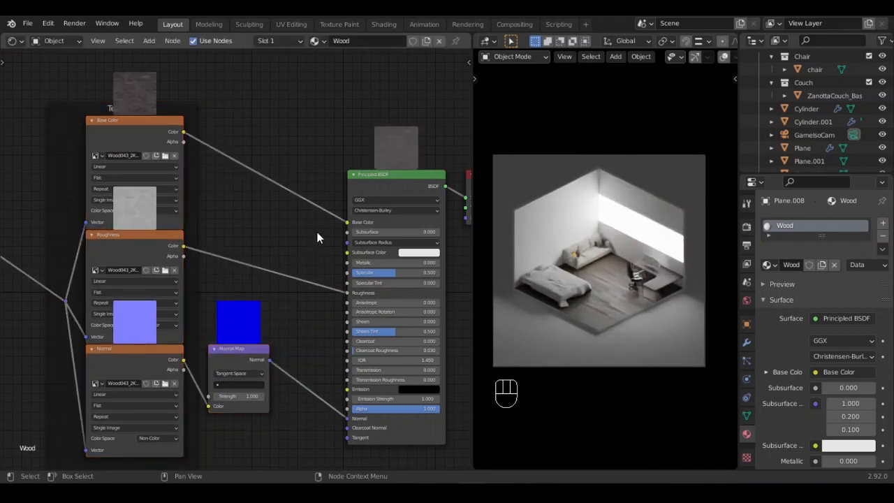
{"action": "scroll", "coordinate": [319, 235], "scroll_direction": "down", "scroll_amount": 2}
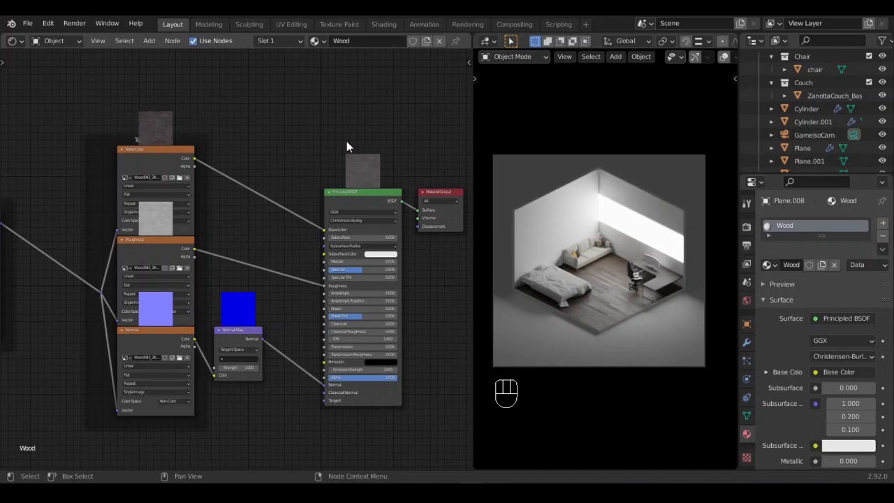
{"action": "scroll", "coordinate": [237, 272], "scroll_direction": "down", "scroll_amount": 3}
{"action": "middle_click_drag", "start_coordinate": [261, 278], "coordinate": [199, 275], "text": "shift"}
{"action": "scroll", "coordinate": [230, 255], "scroll_direction": "up", "scroll_amount": 3}
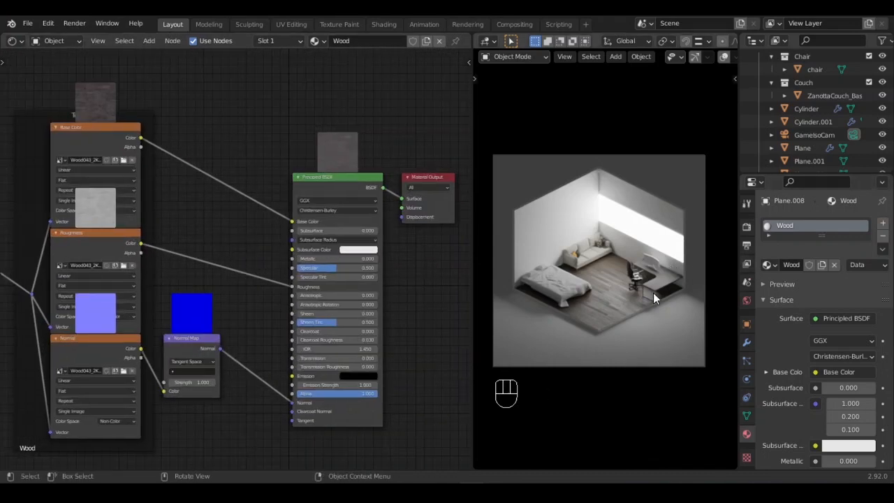
Step: Select the desk leg, show the viewport overlays and give the leg a new material named Shiny Metal
{"action": "left_click", "coordinate": [669, 234]}
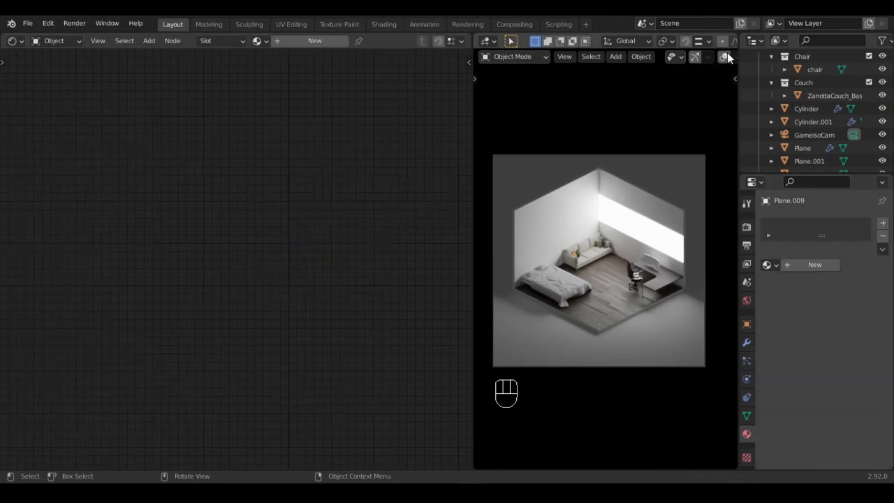
{"action": "key", "text": "shift+alt+z"}
{"action": "left_click", "coordinate": [795, 265]}
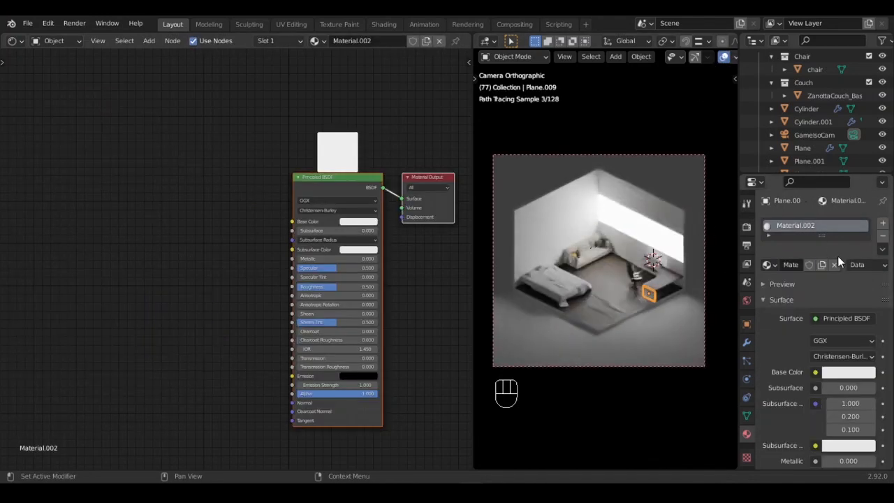
{"action": "double_click", "coordinate": [800, 224]}
{"action": "type", "text": "Shiny Mtal"}
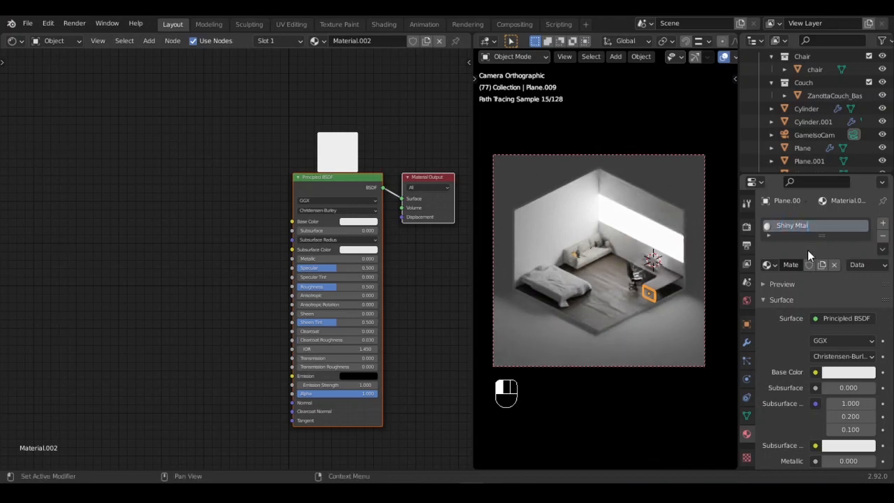
{"action": "key", "text": "Return"}
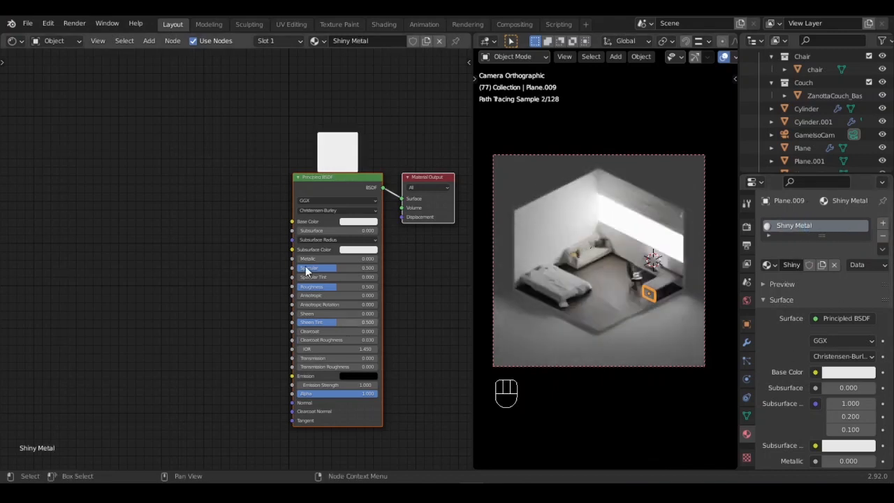
Step: Set the Shiny Metal material's Metallic to 1.0 and Roughness to 0.3, and darken its base color to mid grey
{"action": "scroll", "coordinate": [322, 257], "scroll_direction": "up", "scroll_amount": 3}
{"action": "left_click", "coordinate": [340, 259]}
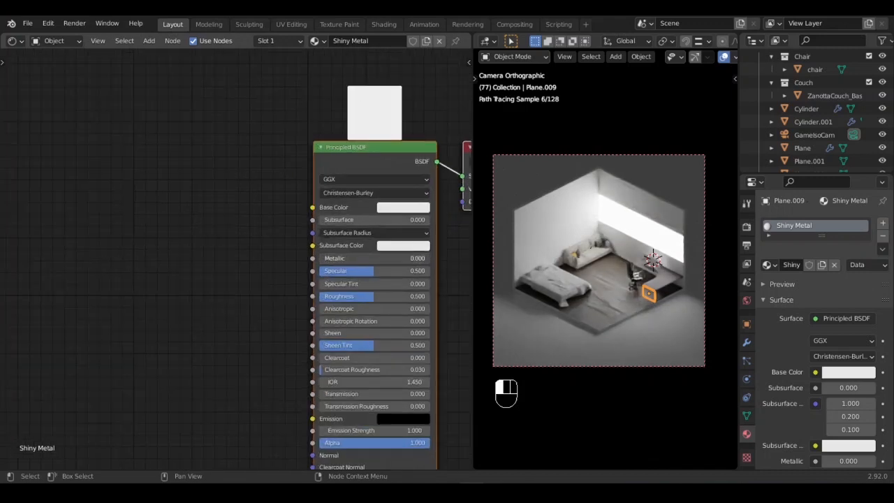
{"action": "left_click_drag", "start_coordinate": [339, 259], "coordinate": [430, 258]}
{"action": "left_click", "coordinate": [396, 294]}
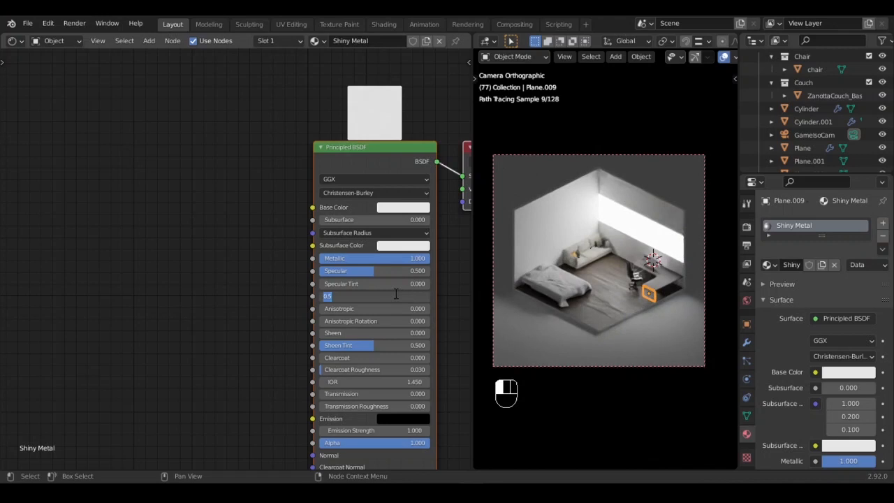
{"action": "type", "text": "0.3"}
{"action": "key", "text": "Return"}
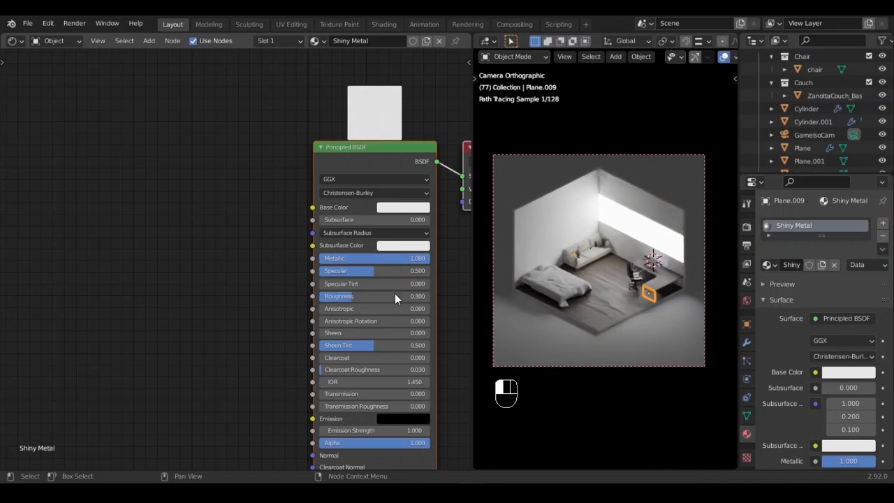
{"action": "left_click", "coordinate": [397, 209]}
{"action": "left_click_drag", "start_coordinate": [477, 49], "coordinate": [477, 79]}
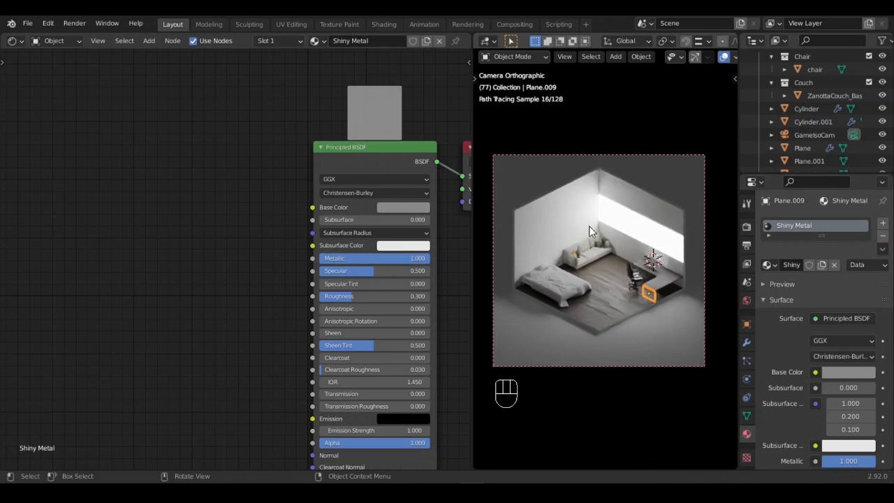
{"action": "left_click", "coordinate": [568, 279]}
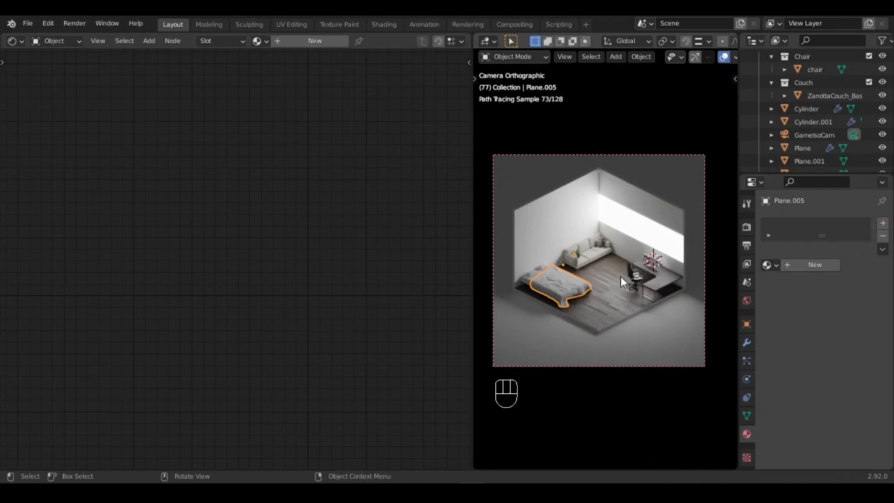
{"action": "left_click", "coordinate": [724, 57]}
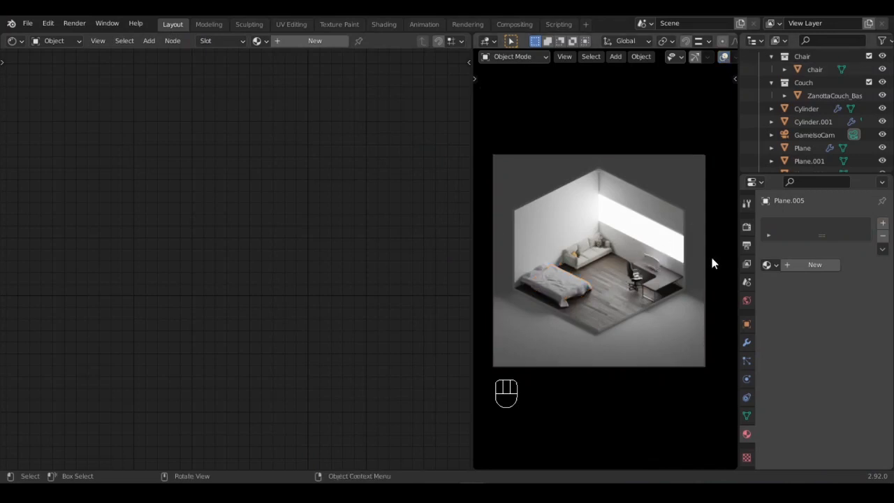
{"action": "left_click", "coordinate": [724, 60]}
Step: Select the monitor on the desk and give it a new material named Dark metal
{"action": "left_click", "coordinate": [655, 258]}
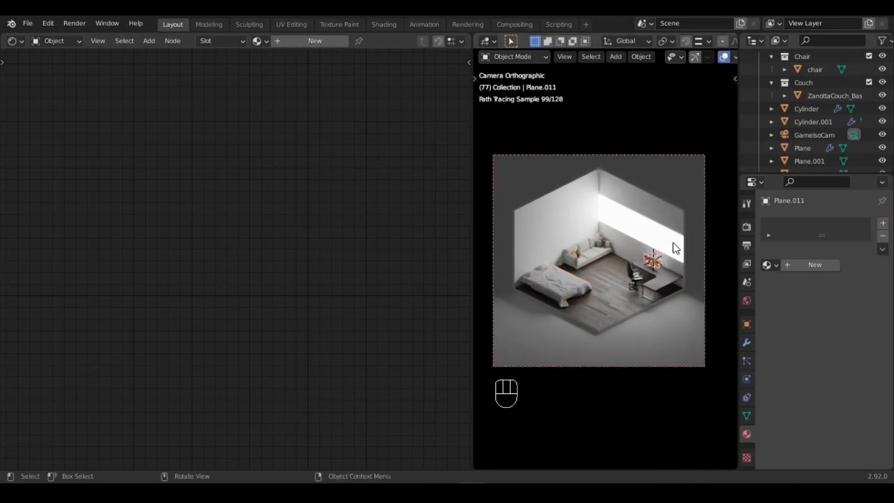
{"action": "left_click", "coordinate": [805, 264]}
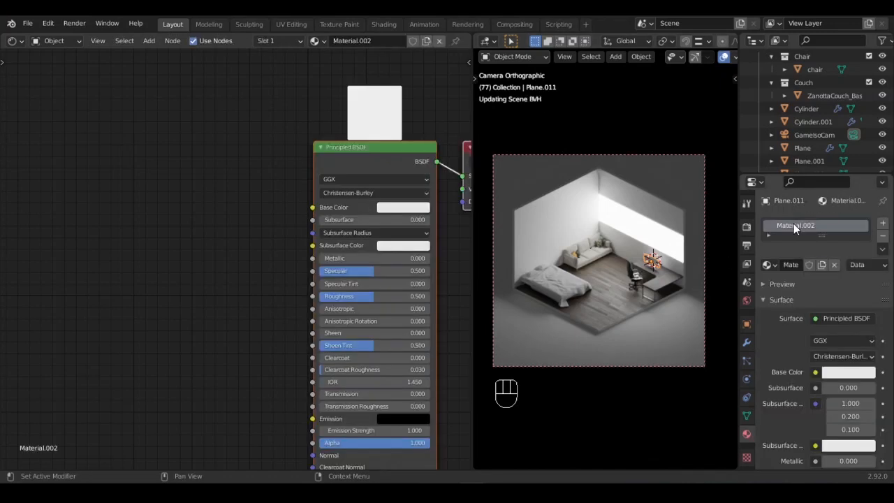
{"action": "double_click", "coordinate": [794, 225]}
{"action": "type", "text": "Dar"}
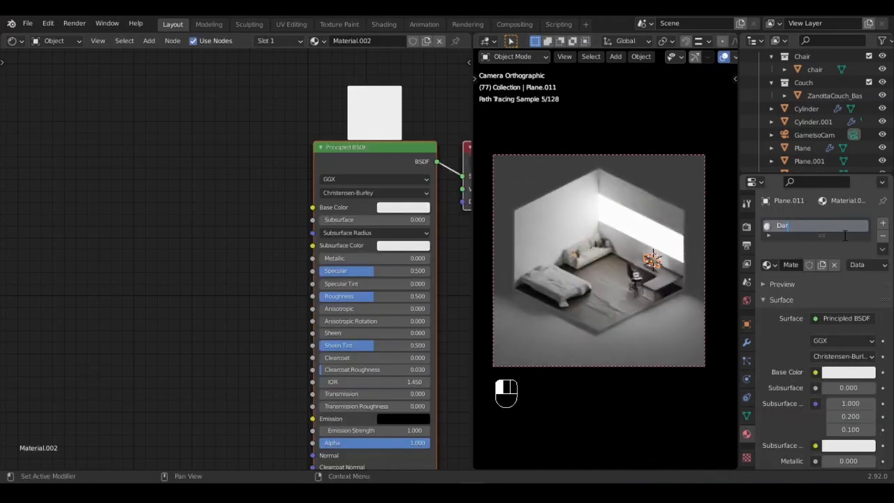
{"action": "type", "text": "k metal"}
{"action": "key", "text": "Return"}
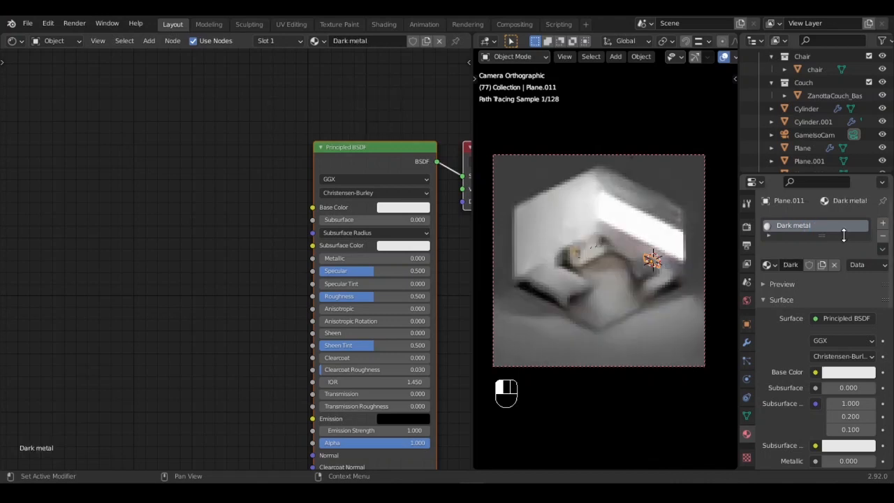
Step: Darken the Dark metal base color to a value of about 0.064 and set Metallic to 1.0 and Roughness to 0.3
{"action": "left_click", "coordinate": [849, 373]}
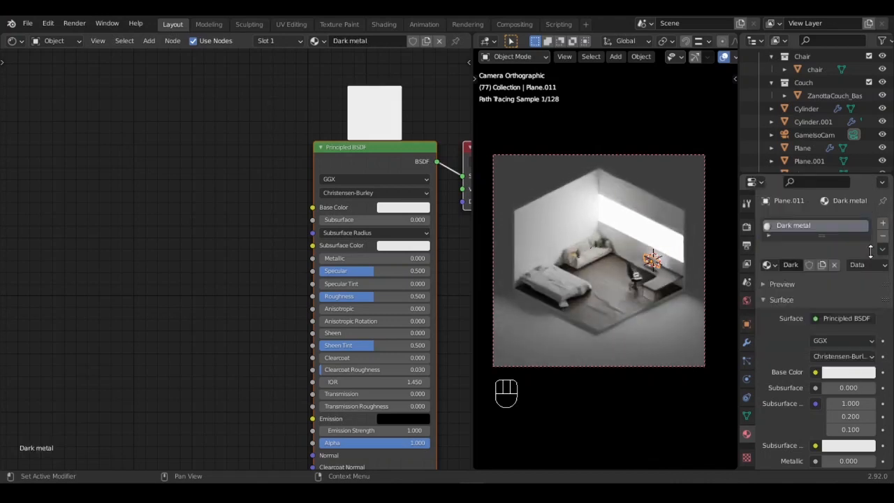
{"action": "left_click", "coordinate": [849, 373]}
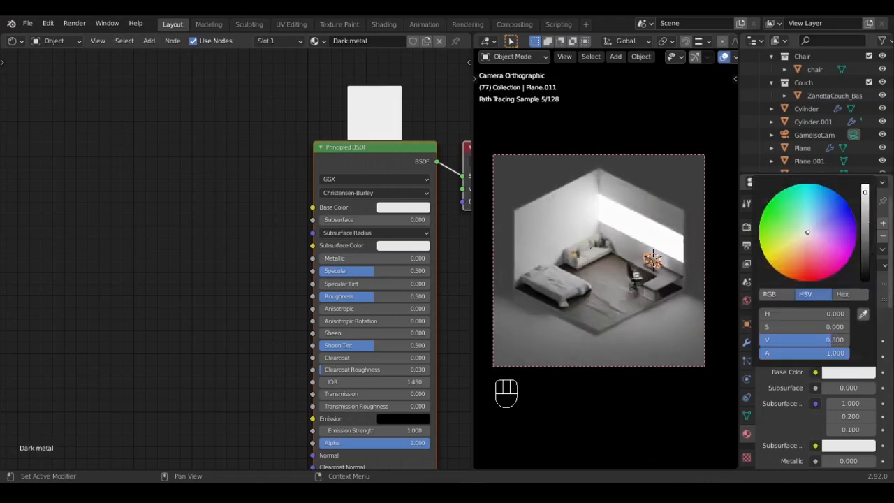
{"action": "left_click_drag", "start_coordinate": [867, 222], "coordinate": [865, 253]}
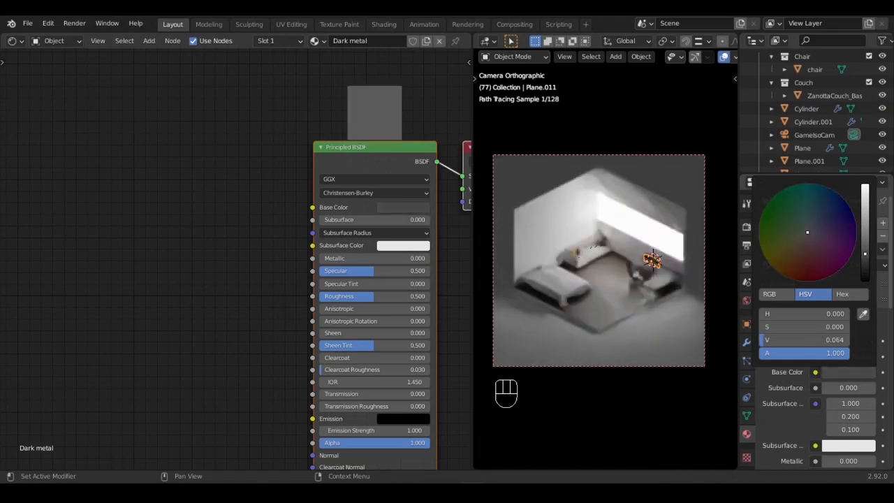
{"action": "scroll", "coordinate": [769, 375], "scroll_direction": "down", "scroll_amount": 2}
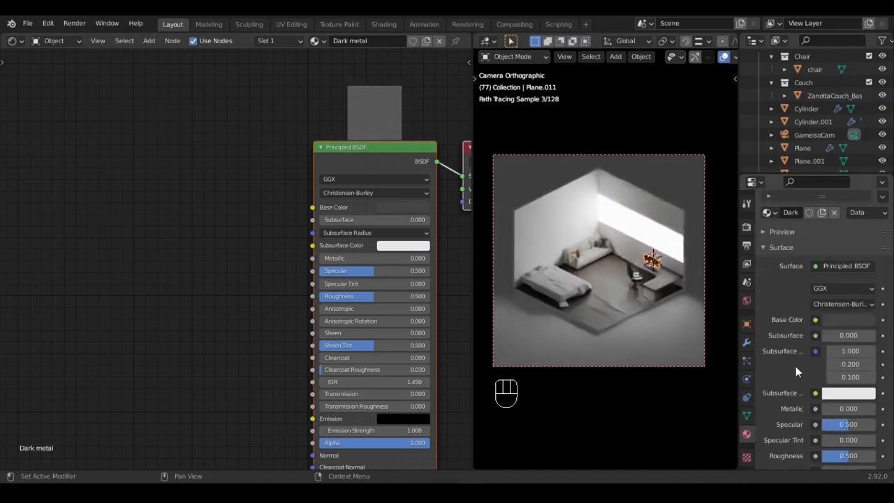
{"action": "left_click_drag", "start_coordinate": [828, 408], "coordinate": [869, 408]}
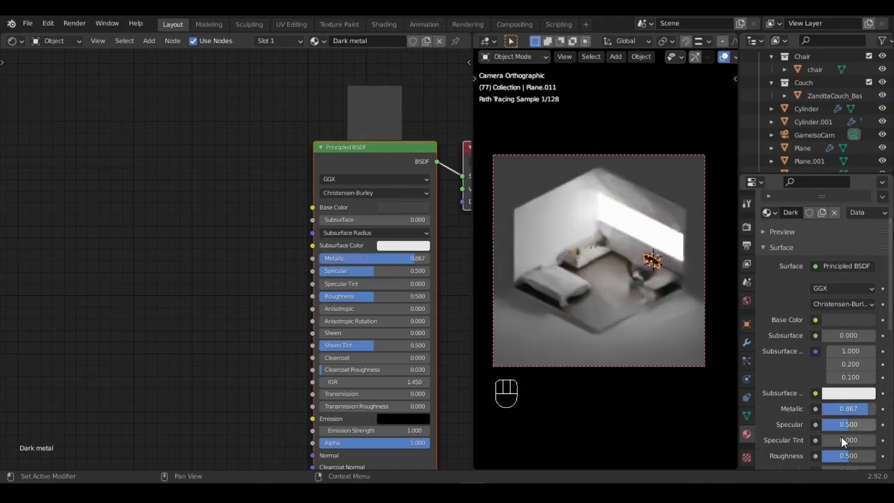
{"action": "left_click", "coordinate": [858, 452]}
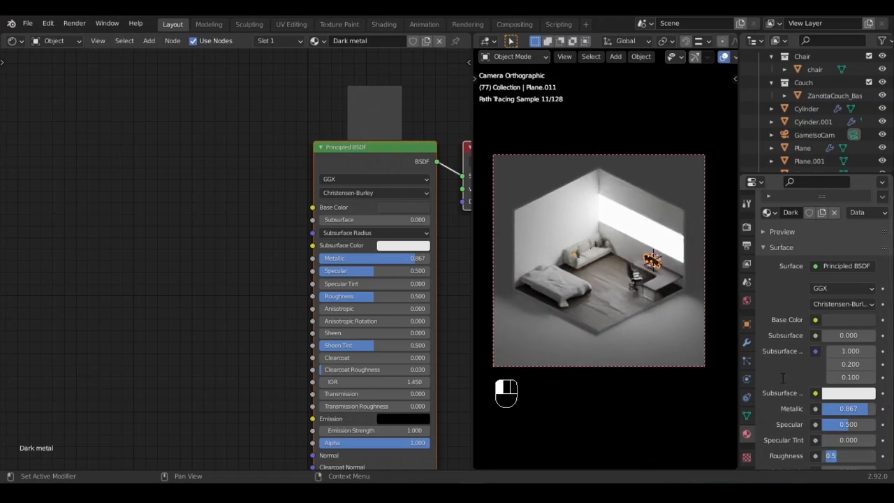
{"action": "type", "text": "0.3"}
{"action": "key", "text": "Return"}
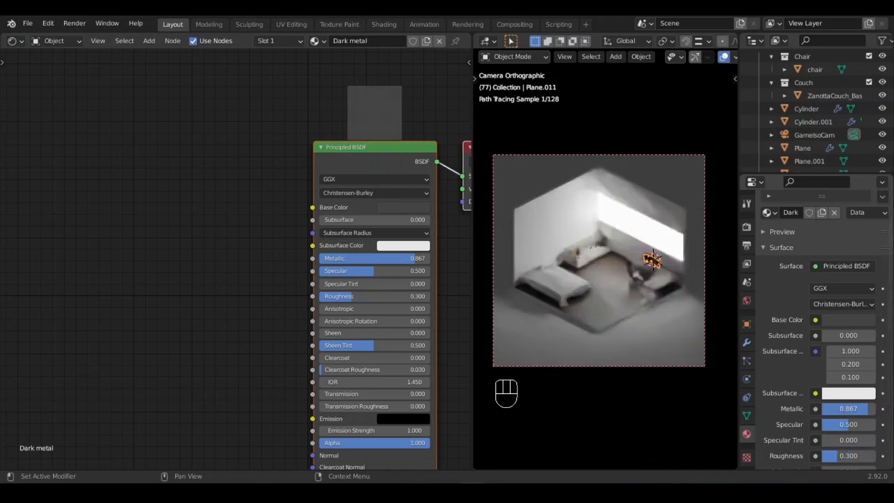
{"action": "left_click_drag", "start_coordinate": [868, 409], "coordinate": [877, 412]}
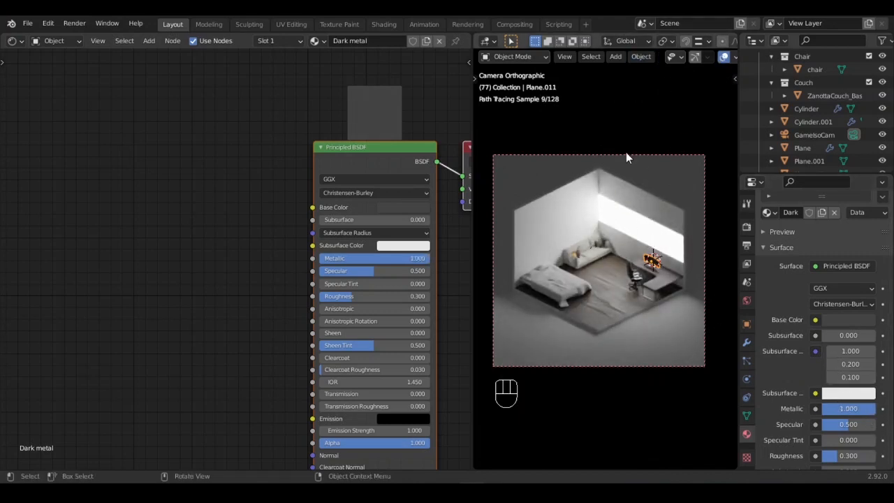
Step: Switch the viewport to solid shading and select all the front screen faces of the curved monitor in Edit Mode
{"action": "key", "text": "z"}
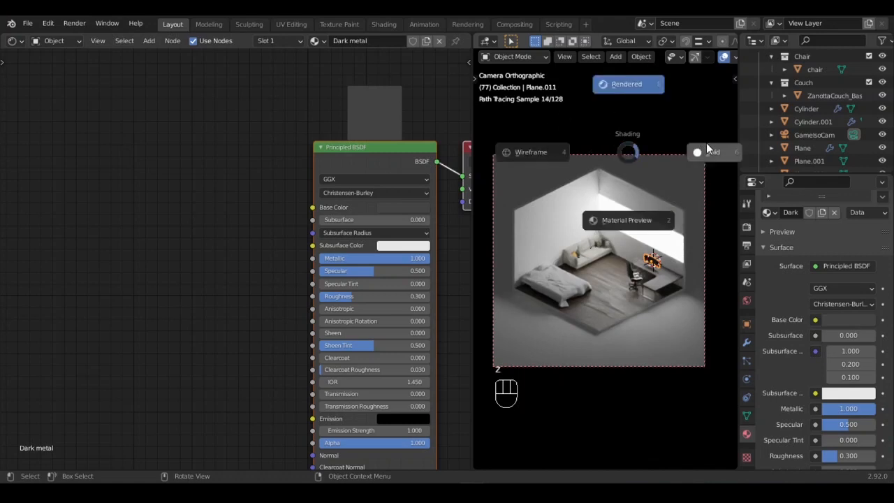
{"action": "left_click", "coordinate": [692, 271]}
{"action": "scroll", "coordinate": [653, 266], "scroll_direction": "up", "scroll_amount": 3}
{"action": "mouse_move", "coordinate": [654, 266]}
{"action": "middle_mouse_down"}
{"action": "mouse_move", "coordinate": [665, 271]}
{"action": "mouse_move", "coordinate": [640, 252]}
{"action": "mouse_move", "coordinate": [545, 272]}
{"action": "mouse_move", "coordinate": [688, 273]}
{"action": "middle_mouse_up"}
{"action": "scroll", "coordinate": [640, 252], "scroll_direction": "up", "scroll_amount": 4}
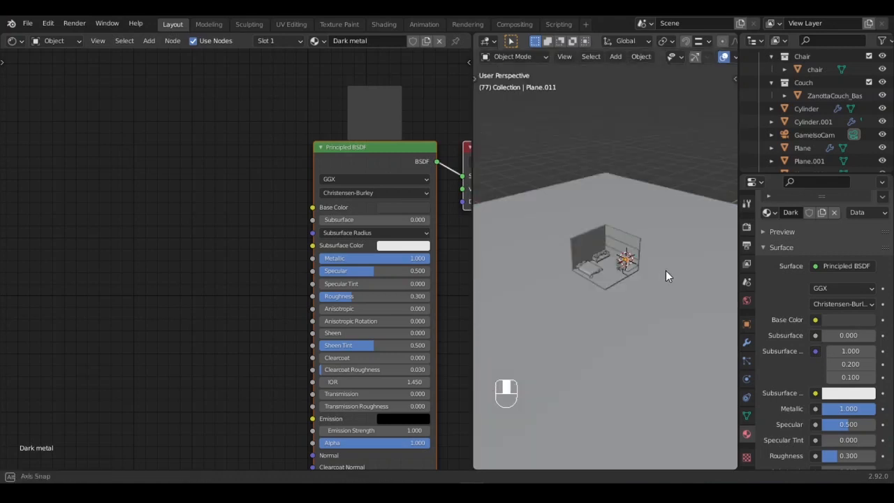
{"action": "scroll", "coordinate": [639, 252], "scroll_direction": "up", "scroll_amount": 4}
{"action": "scroll", "coordinate": [559, 247], "scroll_direction": "up", "scroll_amount": 4}
{"action": "scroll", "coordinate": [564, 246], "scroll_direction": "up", "scroll_amount": 2}
{"action": "scroll", "coordinate": [566, 248], "scroll_direction": "up", "scroll_amount": 2}
{"action": "middle_click_drag", "start_coordinate": [565, 250], "coordinate": [732, 265], "text": "shift"}
{"action": "key", "text": "Tab"}
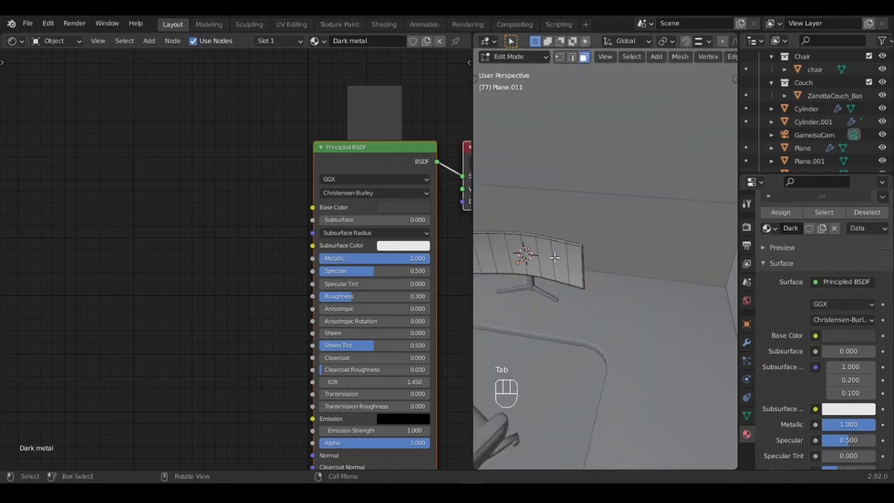
{"action": "left_click", "coordinate": [571, 256]}
{"action": "middle_click_drag", "start_coordinate": [535, 240], "coordinate": [622, 253], "text": "shift"}
{"action": "left_click", "coordinate": [489, 258], "text": "shift"}
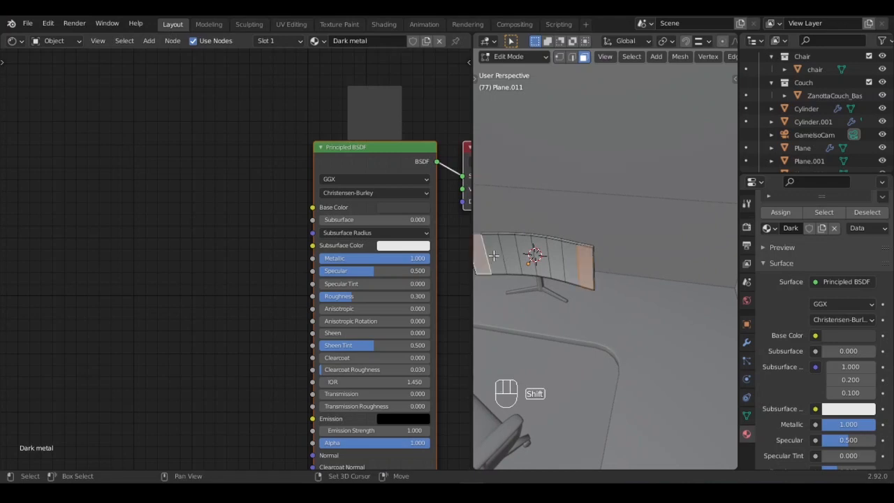
{"action": "left_click", "coordinate": [510, 251], "text": "shift"}
{"action": "left_click", "coordinate": [526, 250], "text": "shift"}
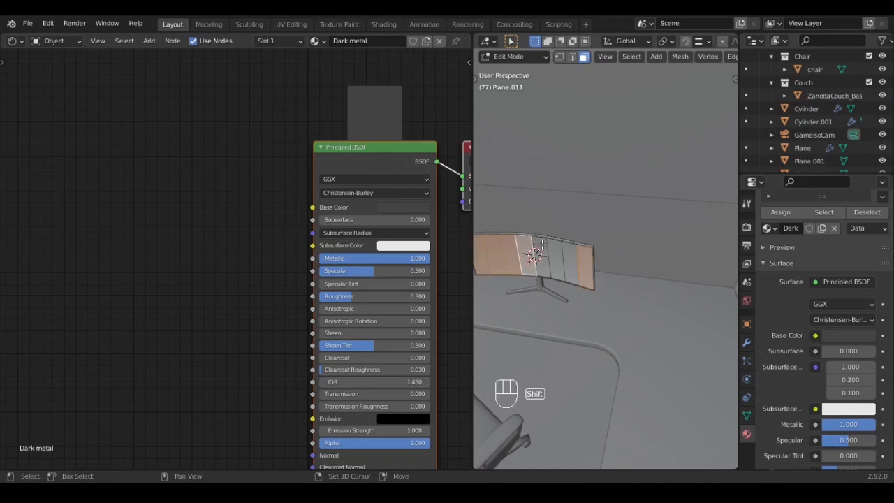
{"action": "left_click", "coordinate": [553, 249], "text": "shift"}
{"action": "left_click", "coordinate": [569, 251], "text": "shift"}
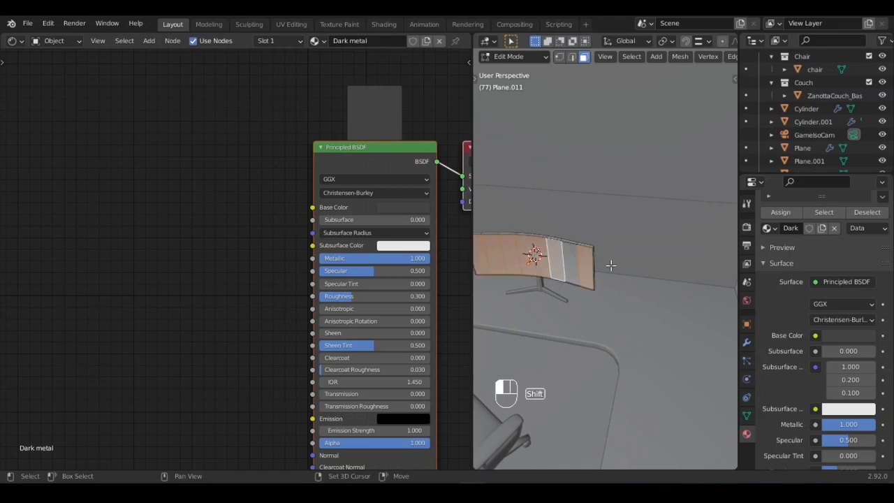
Step: Add a second material slot with a new material named Screen, assign it to the selected faces and return to Object Mode
{"action": "scroll", "coordinate": [838, 231], "scroll_direction": "up", "scroll_amount": 3}
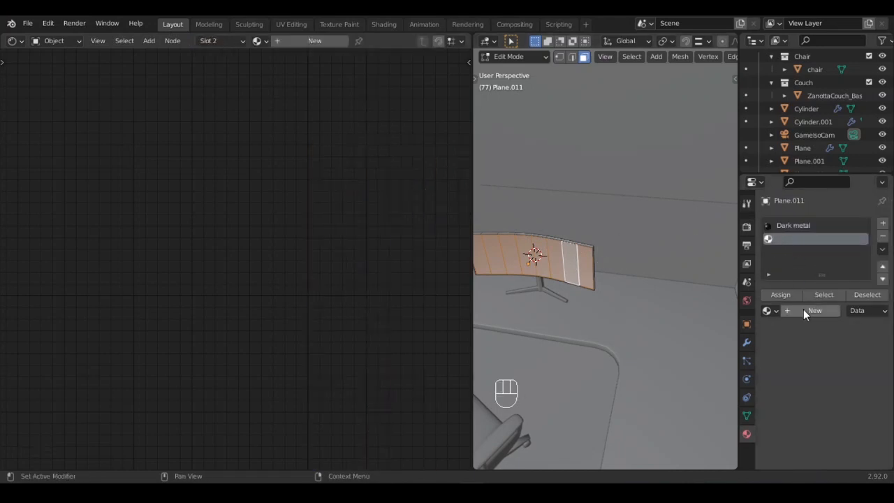
{"action": "left_click", "coordinate": [810, 311]}
{"action": "double_click", "coordinate": [797, 239]}
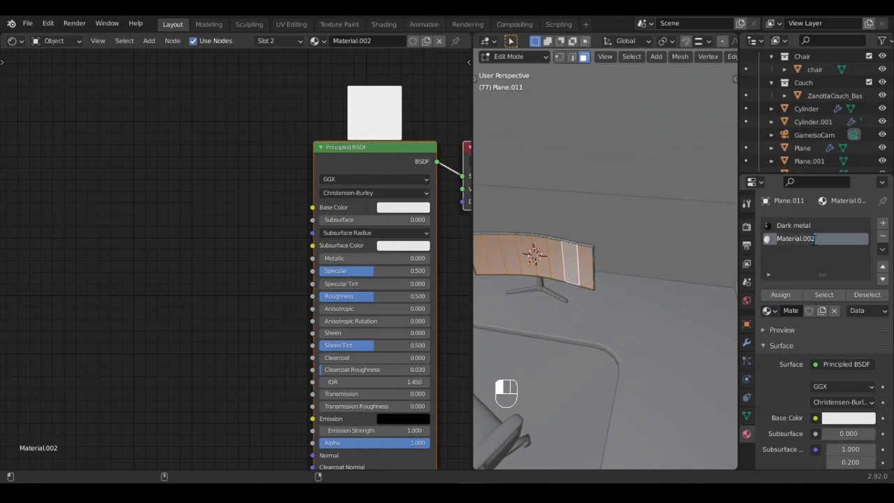
{"action": "type", "text": "Screen"}
{"action": "key", "text": "Return"}
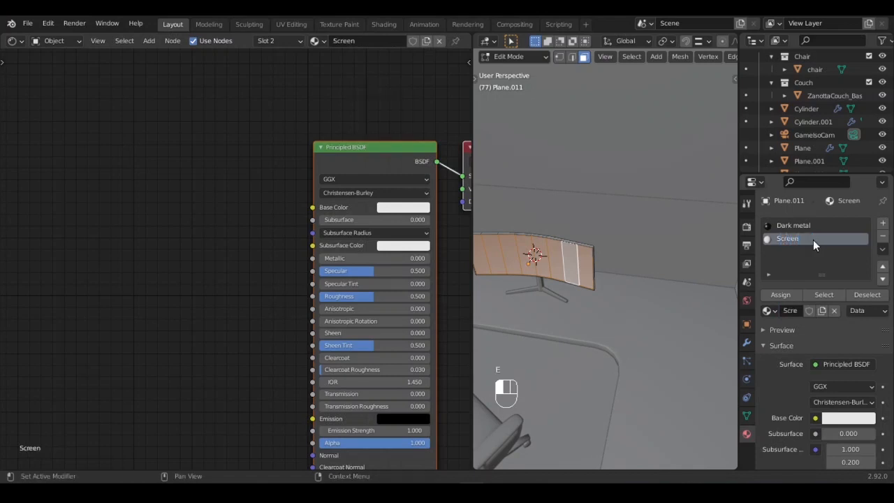
{"action": "left_click", "coordinate": [796, 293]}
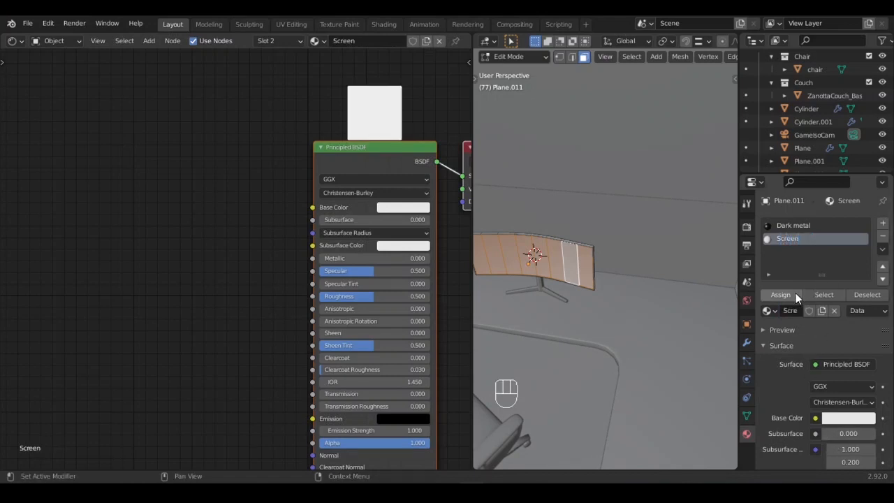
{"action": "key", "text": "Tab"}
{"action": "middle_click_drag", "start_coordinate": [560, 266], "coordinate": [510, 293], "text": "shift"}
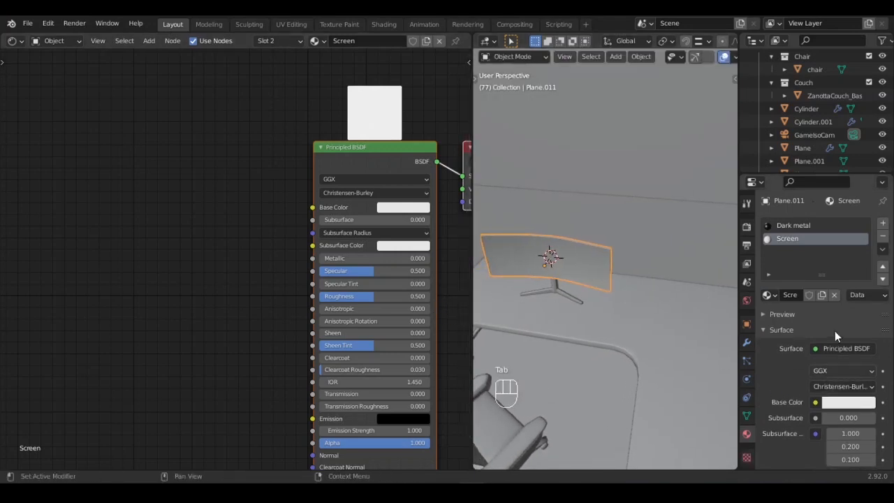
Step: Replace the Screen material's Principled BSDF with an Emission shader connected to the Material Output's Surface
{"action": "left_click", "coordinate": [817, 349]}
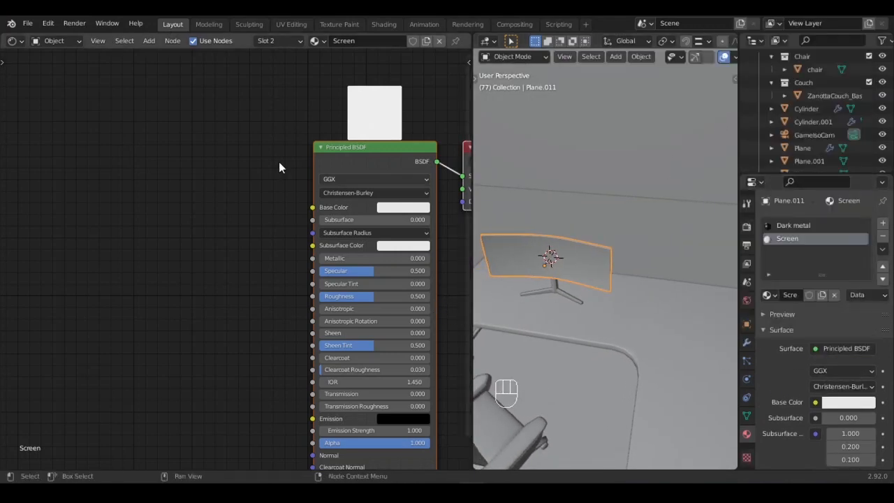
{"action": "left_click", "coordinate": [343, 152]}
{"action": "key", "text": "x"}
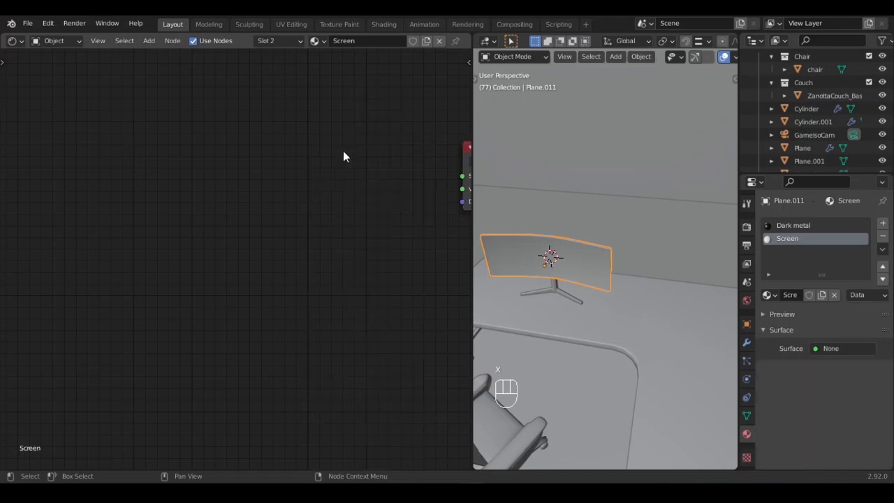
{"action": "key", "text": "shift+a"}
{"action": "left_click", "coordinate": [244, 176]}
{"action": "type", "text": "emis"}
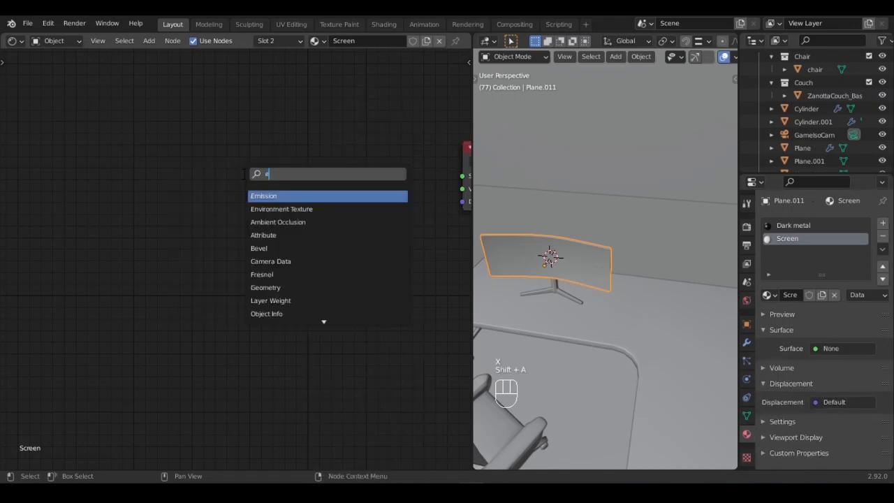
{"action": "left_click", "coordinate": [274, 197]}
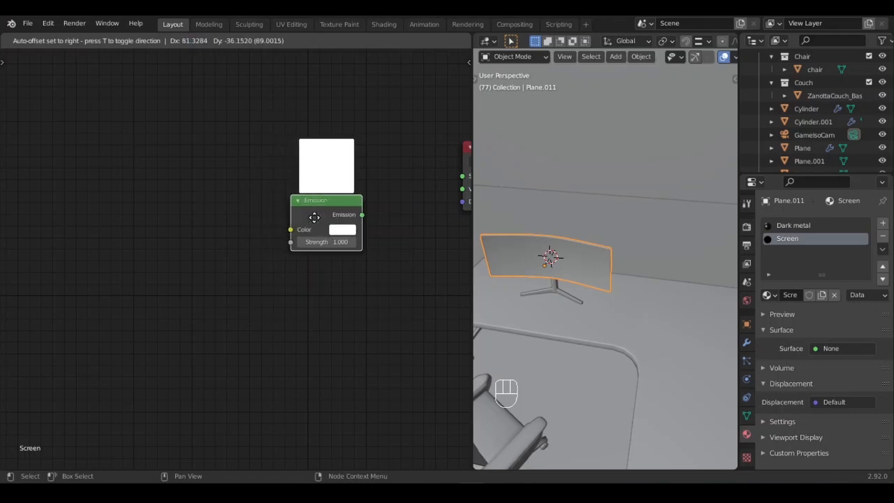
{"action": "left_click", "coordinate": [314, 216]}
{"action": "left_click_drag", "start_coordinate": [364, 214], "coordinate": [461, 176]}
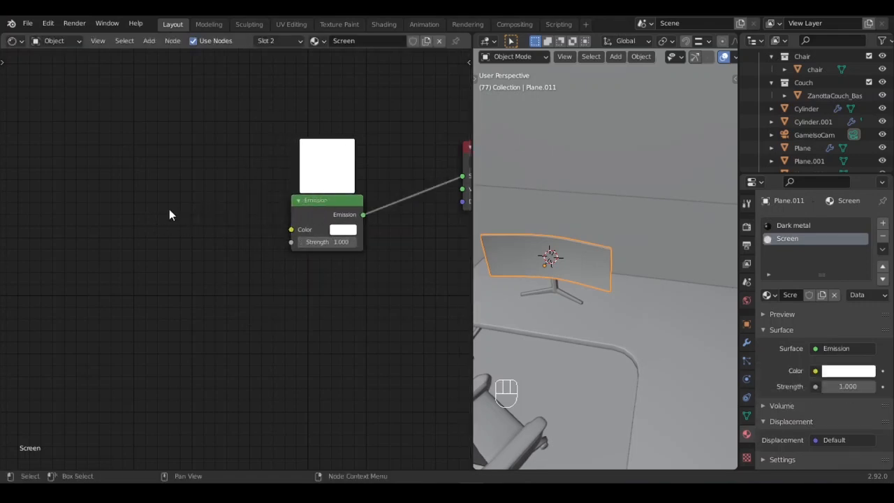
Step: Add an Image Texture with mapping nodes to the Emission shader's color and load wallpaper.jpg from the Isometric Bedroom folder
{"action": "left_click", "coordinate": [314, 201]}
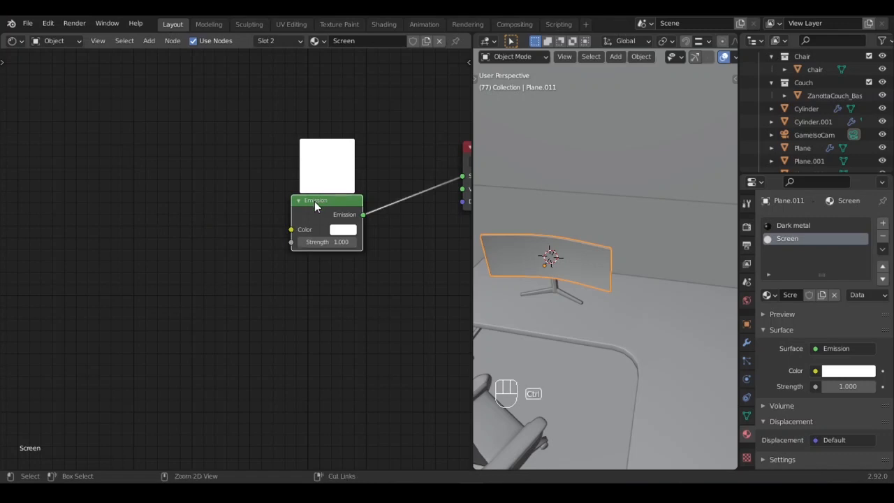
{"action": "key", "text": "ctrl+t"}
{"action": "left_click_drag", "start_coordinate": [243, 180], "coordinate": [195, 180]}
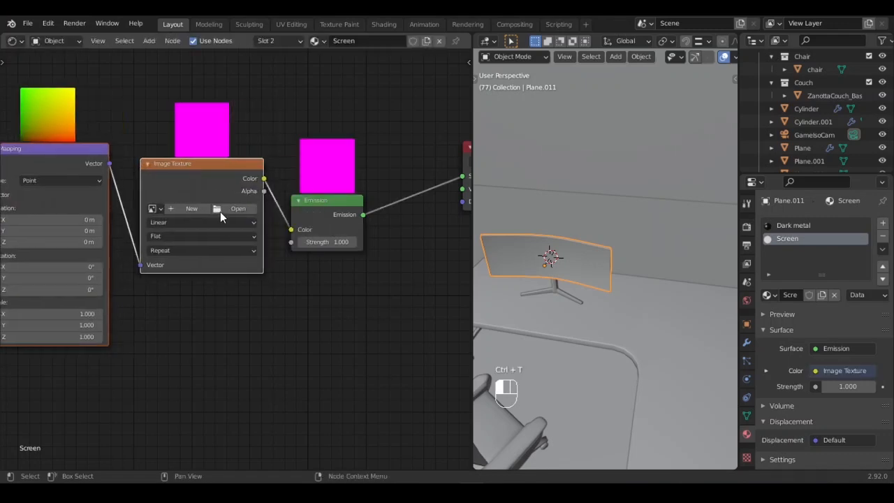
{"action": "left_click", "coordinate": [234, 212]}
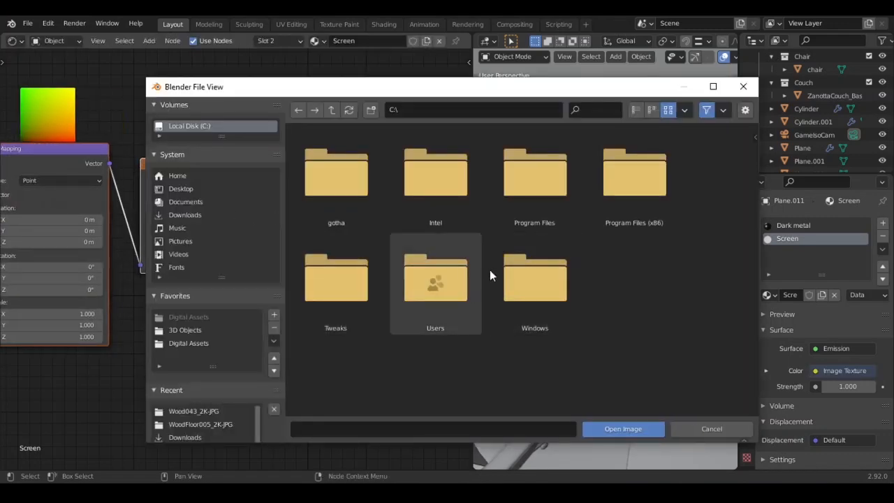
{"action": "left_click", "coordinate": [187, 330]}
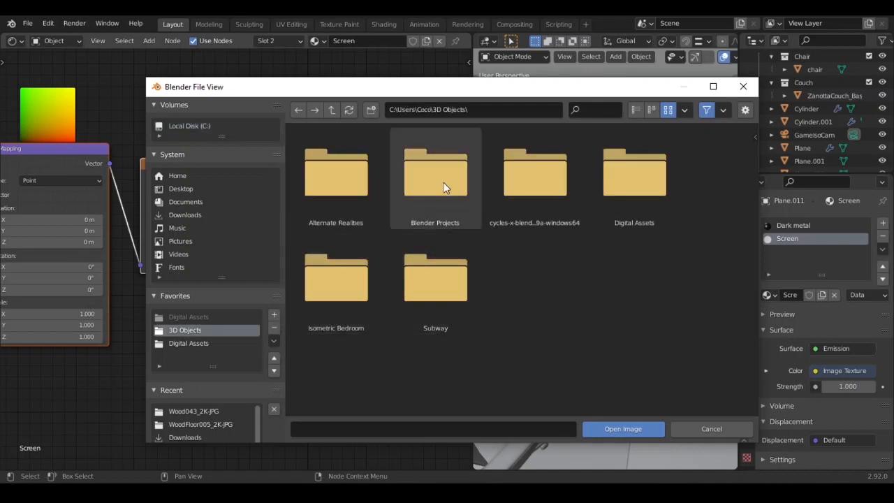
{"action": "double_click", "coordinate": [356, 265]}
{"action": "left_click", "coordinate": [650, 270]}
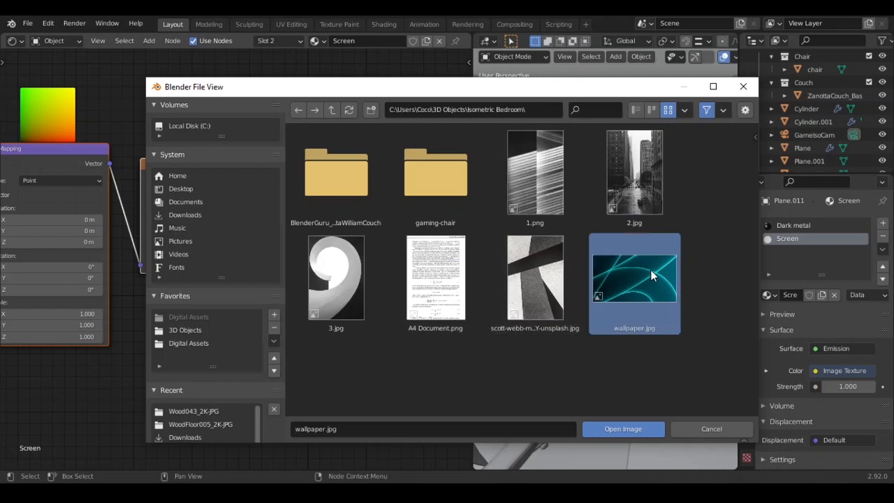
{"action": "left_click", "coordinate": [638, 430]}
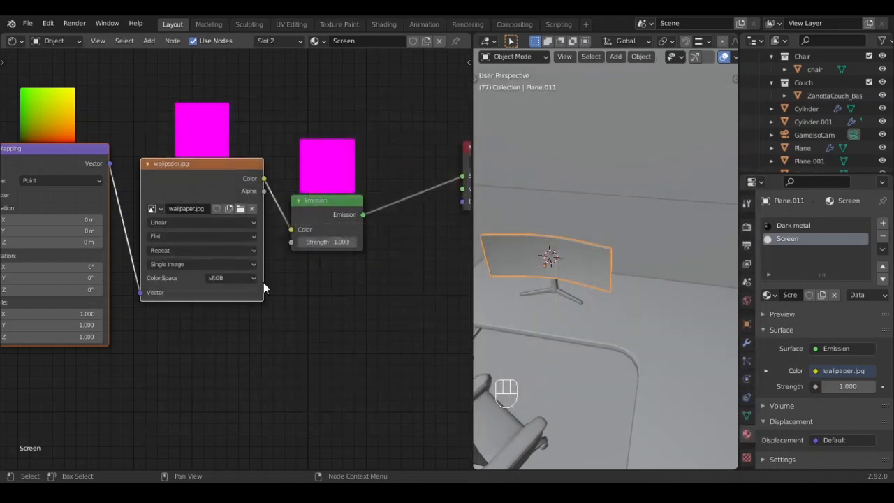
Step: Set the Screen material's Emission strength to 3
{"action": "scroll", "coordinate": [373, 287], "scroll_direction": "down", "scroll_amount": 1}
{"action": "scroll", "coordinate": [371, 283], "scroll_direction": "up", "scroll_amount": 2}
{"action": "left_click", "coordinate": [362, 241]}
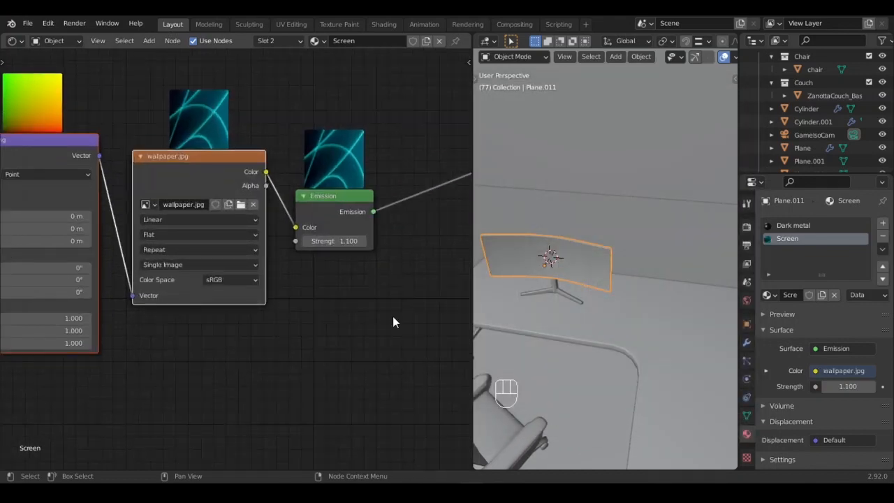
{"action": "left_click", "coordinate": [340, 240]}
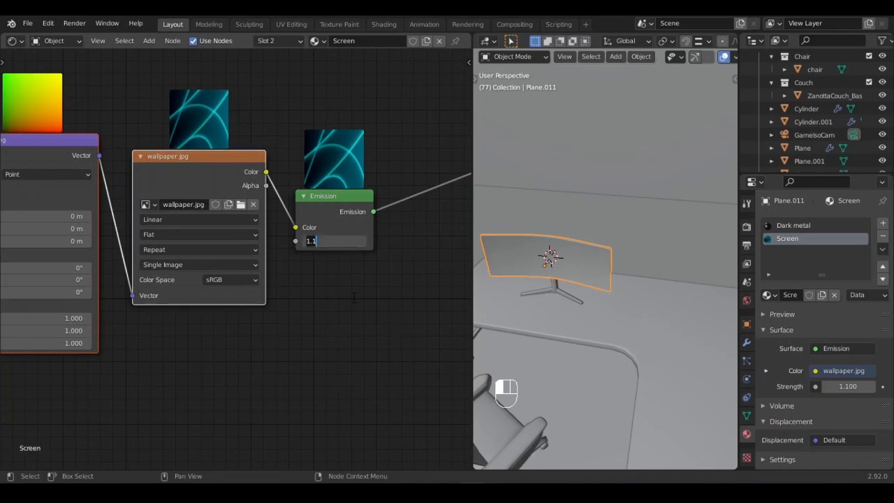
{"action": "type", "text": "3"}
{"action": "key", "text": "Return"}
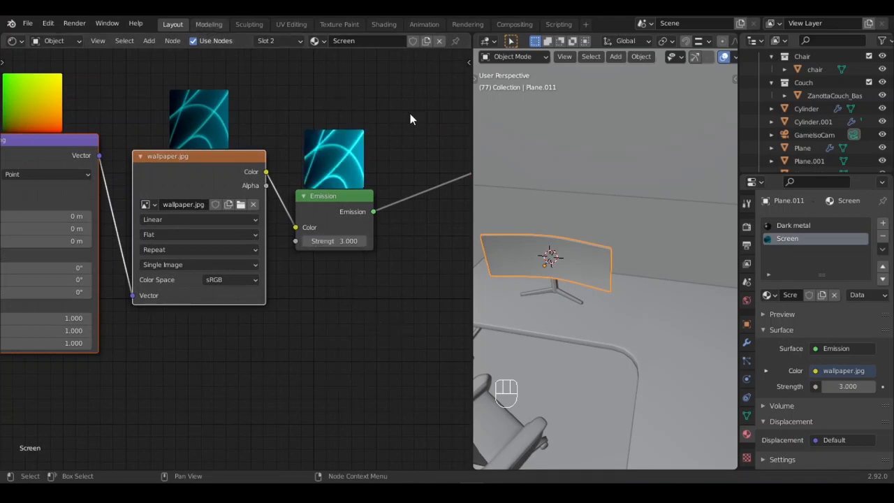
Step: Select the monitor stand and assign the existing Dark metal material to it
{"action": "middle_click_drag", "start_coordinate": [625, 280], "coordinate": [622, 282]}
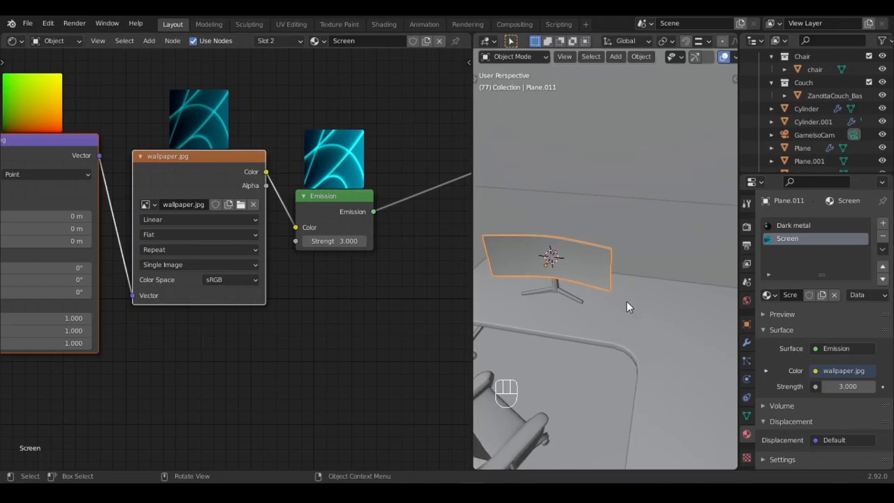
{"action": "left_click", "coordinate": [552, 288]}
{"action": "left_click", "coordinate": [768, 264]}
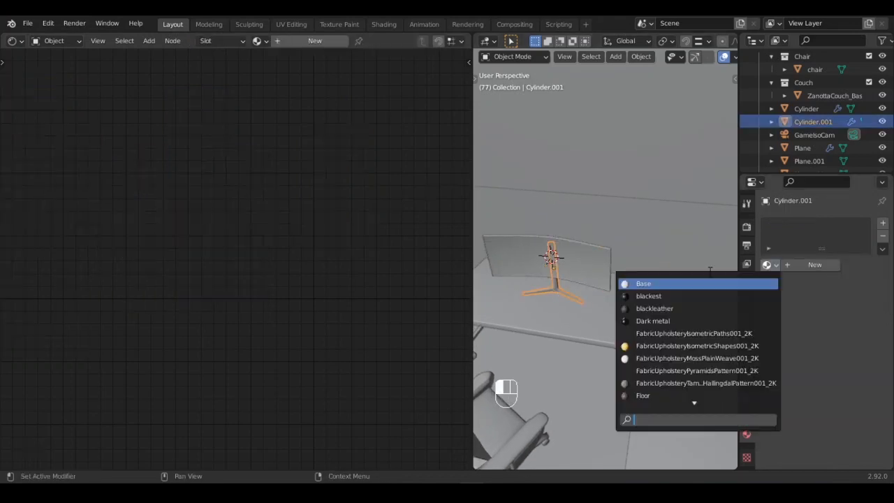
{"action": "left_click", "coordinate": [650, 320]}
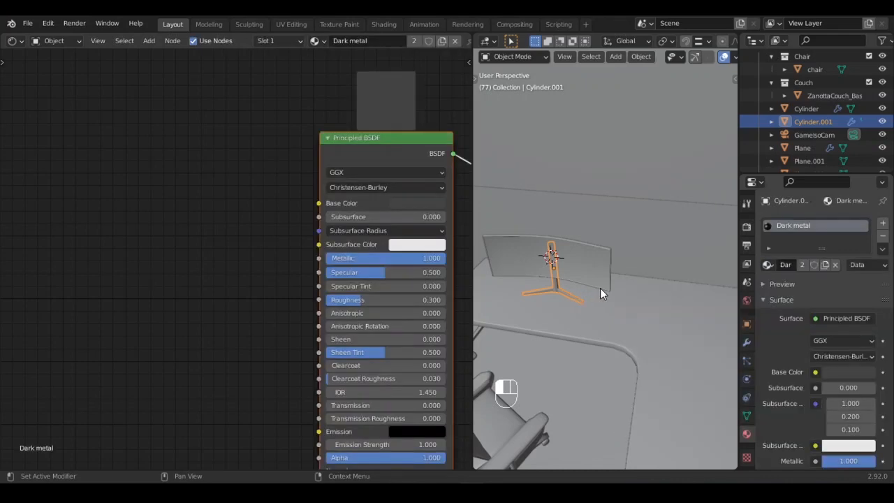
Step: Select the blanket on the bed and widen the 3D viewport by shrinking the shader editor
{"action": "middle_click_drag", "start_coordinate": [588, 286], "coordinate": [563, 308]}
{"action": "left_click", "coordinate": [602, 291]}
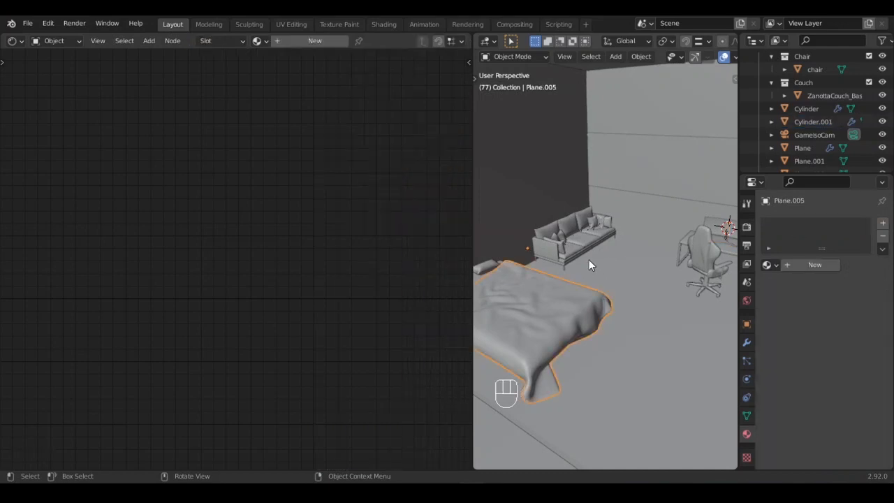
{"action": "middle_click_drag", "start_coordinate": [569, 261], "coordinate": [582, 263], "text": "shift"}
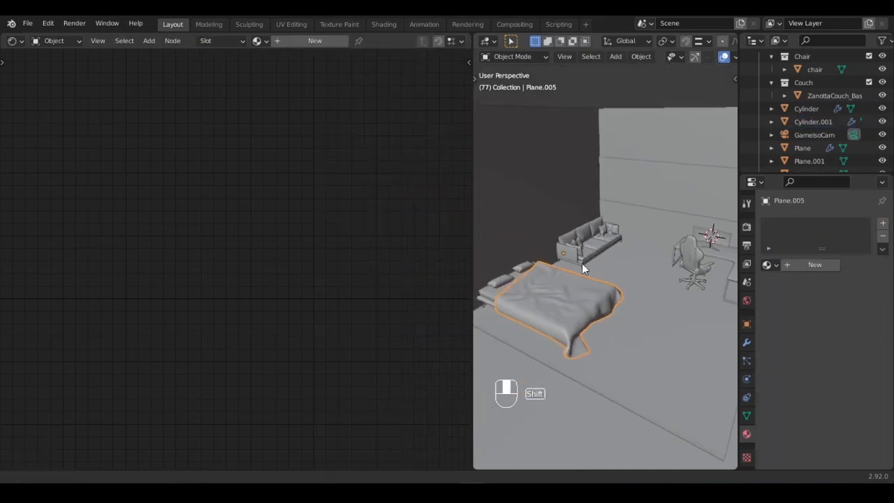
{"action": "left_click_drag", "start_coordinate": [470, 217], "coordinate": [173, 223]}
{"action": "scroll", "coordinate": [442, 290], "scroll_direction": "down", "scroll_amount": 3}
{"action": "middle_click_drag", "start_coordinate": [491, 258], "coordinate": [538, 225], "text": "shift"}
{"action": "scroll", "coordinate": [408, 281], "scroll_direction": "up", "scroll_amount": 5}
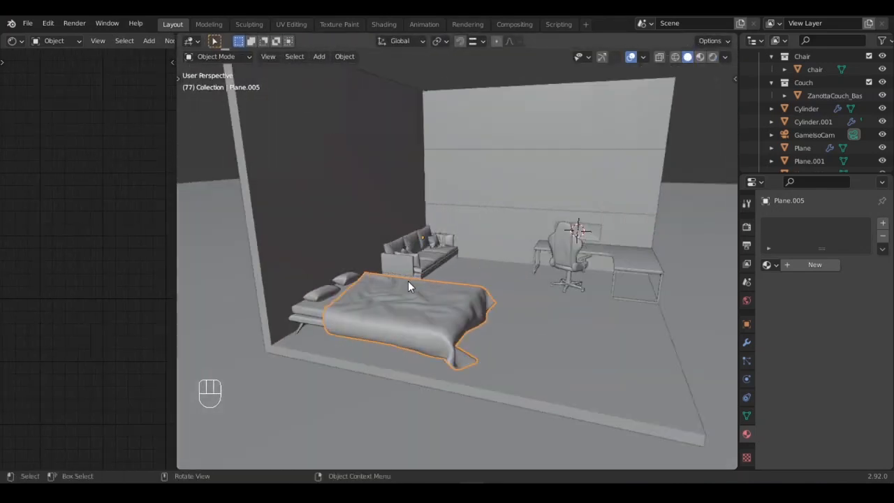
{"action": "middle_click_drag", "start_coordinate": [450, 238], "coordinate": [493, 231], "text": "shift"}
{"action": "middle_click_drag", "start_coordinate": [482, 279], "coordinate": [513, 320], "text": "shift"}
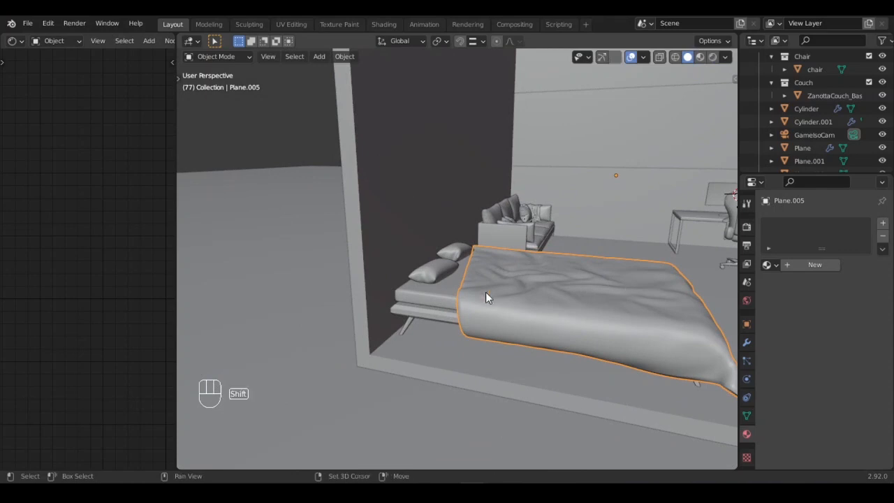
{"action": "middle_click_drag", "start_coordinate": [467, 290], "coordinate": [452, 292], "text": "shift"}
{"action": "middle_click_drag", "start_coordinate": [471, 297], "coordinate": [384, 297]}
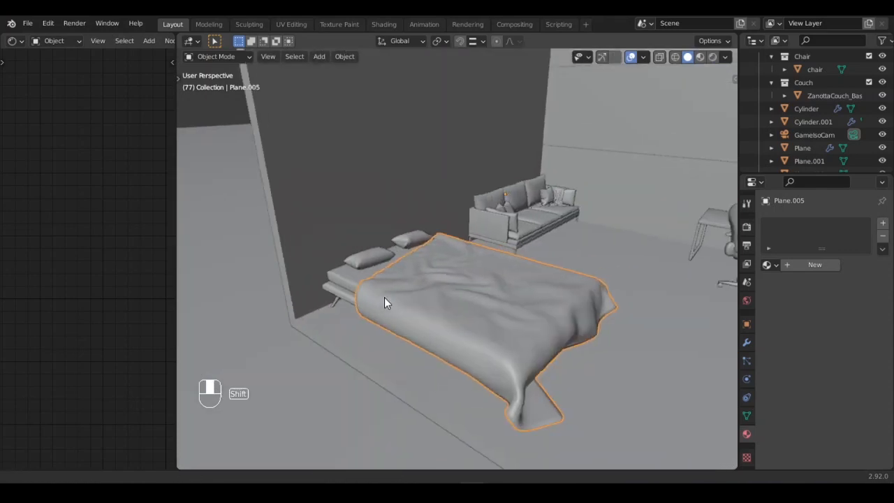
Step: Switch to Quixel Bridge and export the Dark Fabric surface to Blender at 2K resolution
{"action": "left_click", "coordinate": [498, 491]}
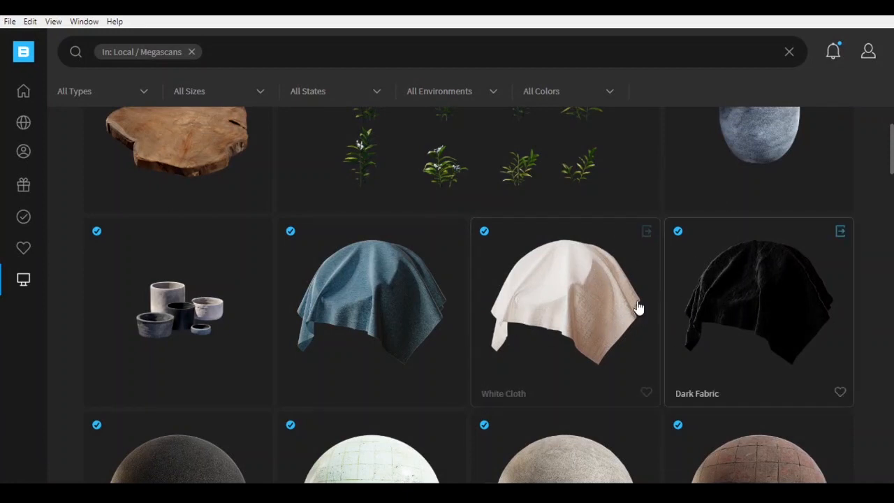
{"action": "scroll", "coordinate": [734, 326], "scroll_direction": "up", "scroll_amount": 2}
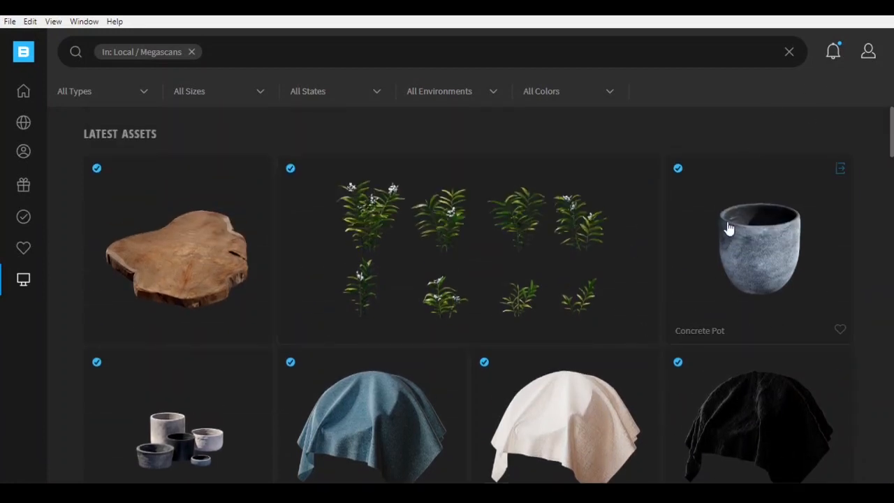
{"action": "left_click", "coordinate": [868, 51]}
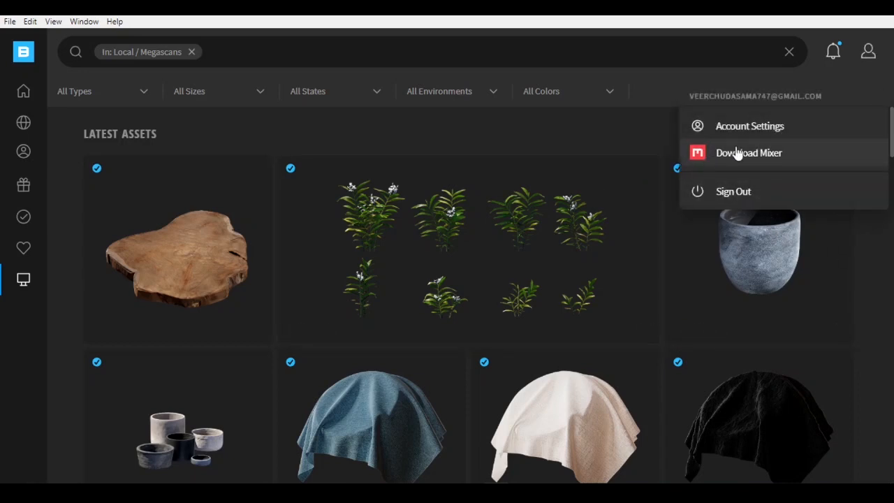
{"action": "left_click", "coordinate": [534, 145]}
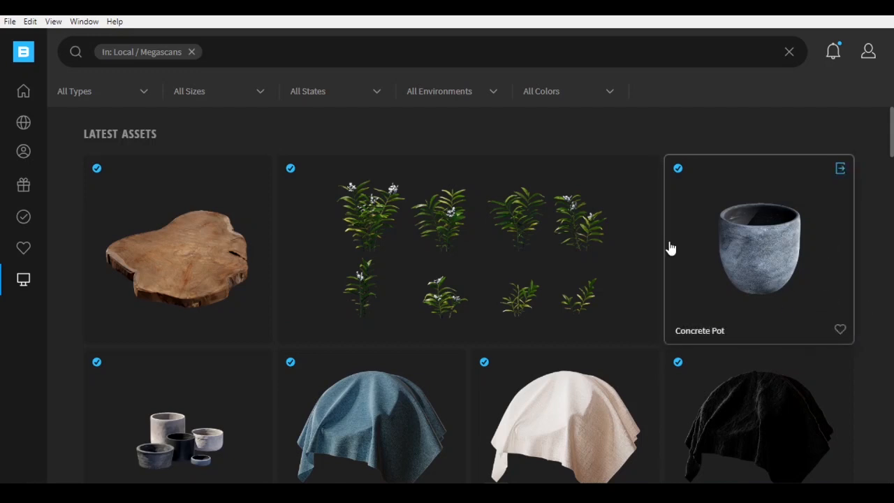
{"action": "scroll", "coordinate": [531, 311], "scroll_direction": "down", "scroll_amount": 2}
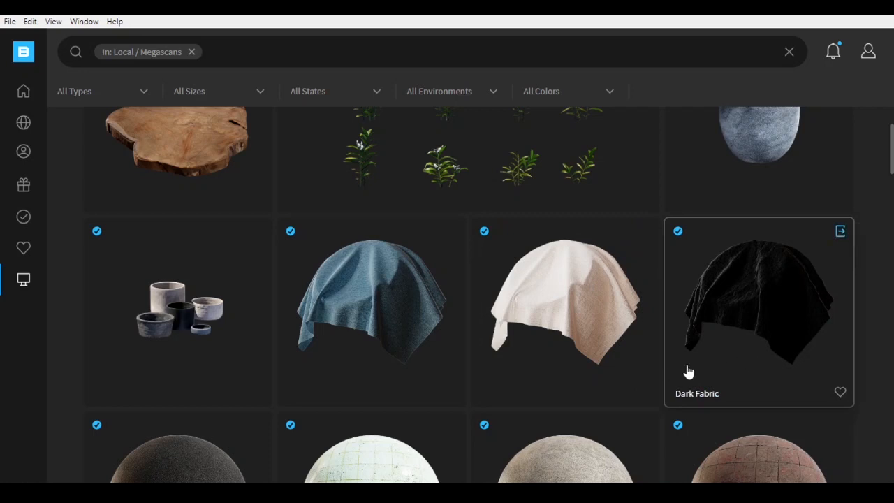
{"action": "left_click", "coordinate": [841, 232]}
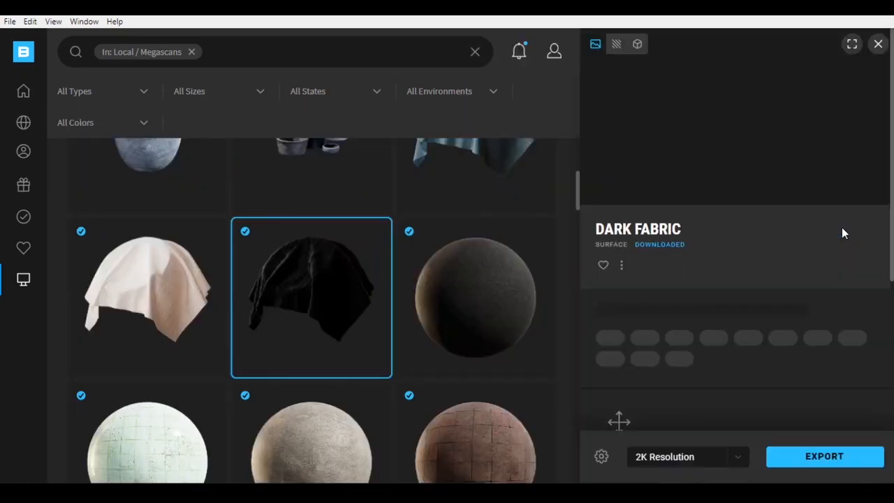
{"action": "left_click", "coordinate": [793, 456]}
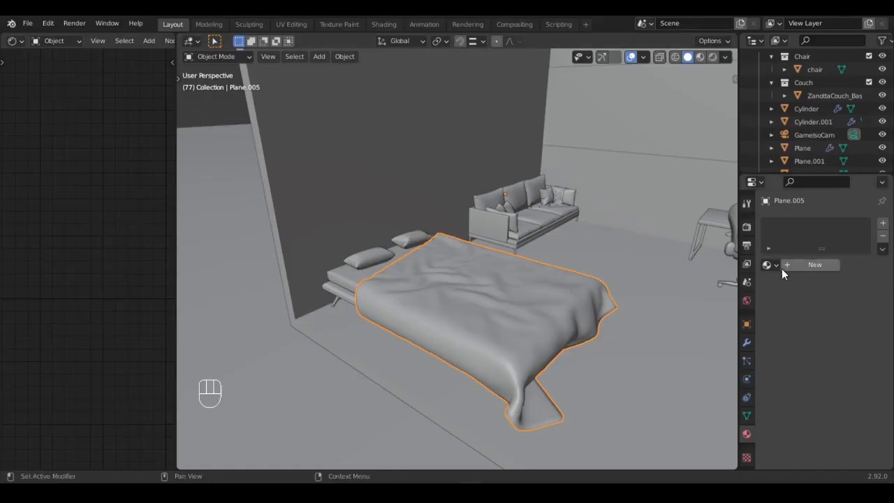
Step: Assign the Dark_Fabric_sbplhtp0 material to the blanket and view the room through the camera with rendered shading
{"action": "left_click", "coordinate": [767, 265]}
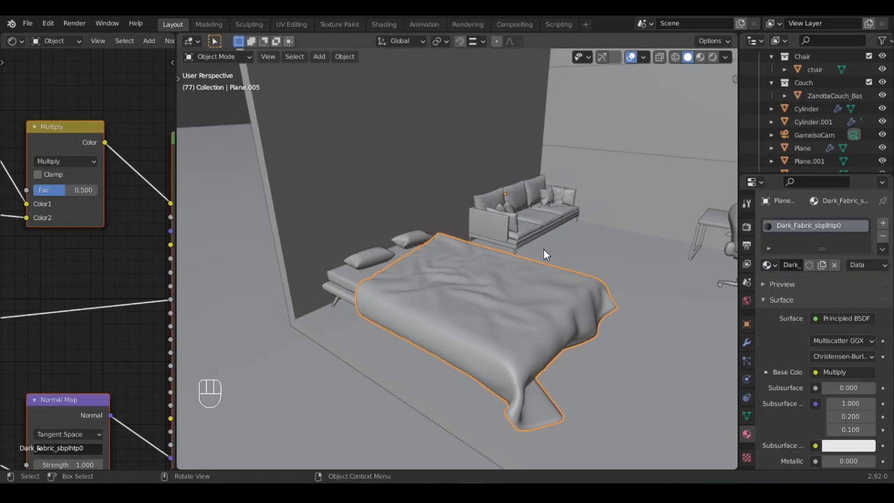
{"action": "key", "text": "KP_0"}
{"action": "left_click", "coordinate": [713, 58]}
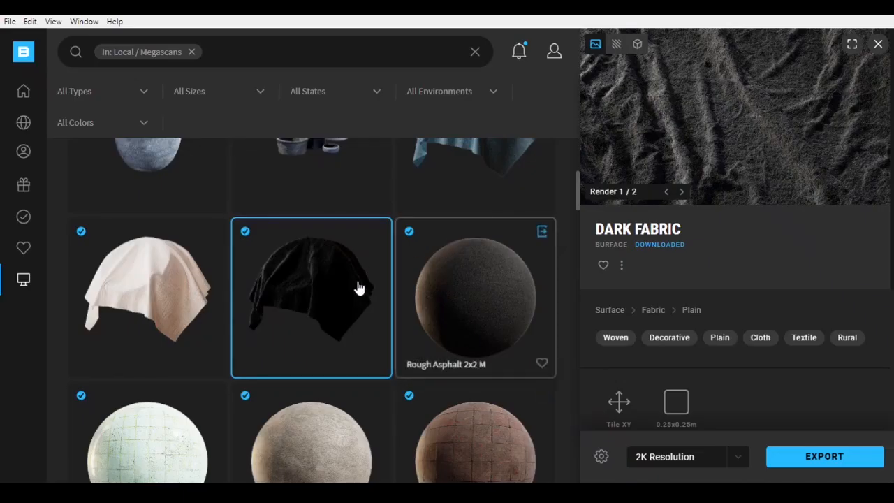
Step: In Quixel Bridge, export the Furniture Fabric and White Cloth surfaces to Blender at 2K resolution
{"action": "scroll", "coordinate": [359, 289], "scroll_direction": "up", "scroll_amount": 3}
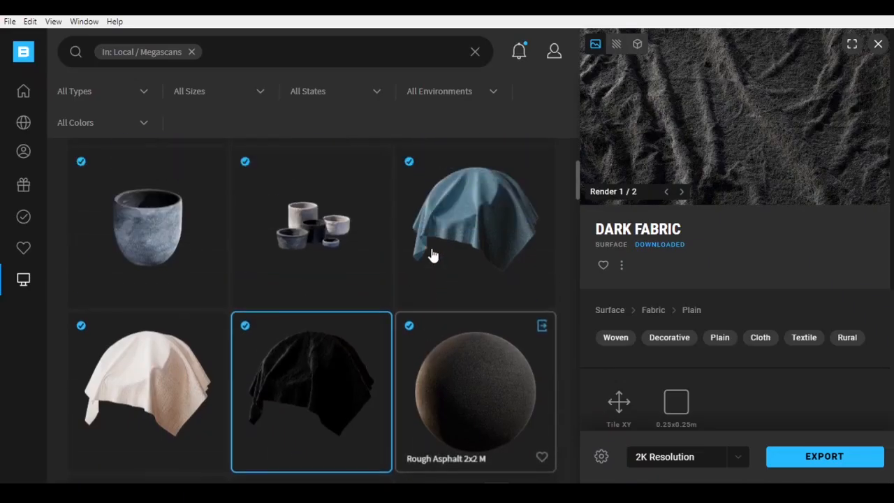
{"action": "left_click", "coordinate": [541, 308]}
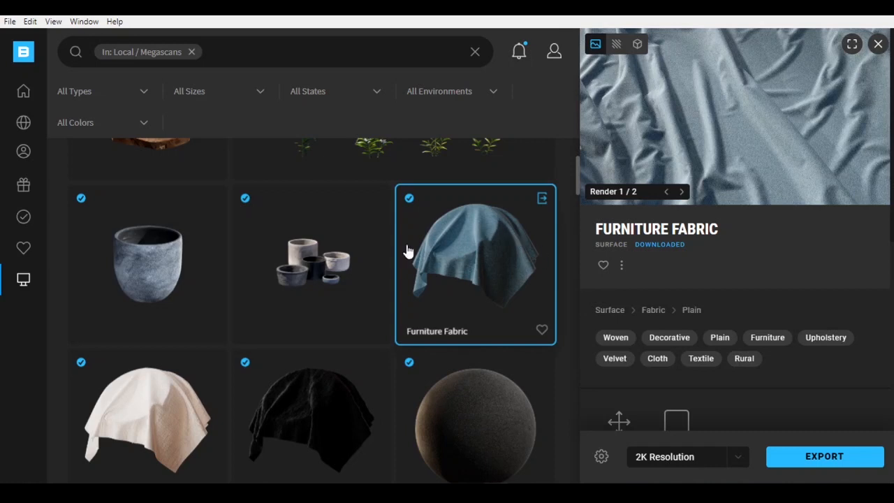
{"action": "left_click", "coordinate": [808, 458]}
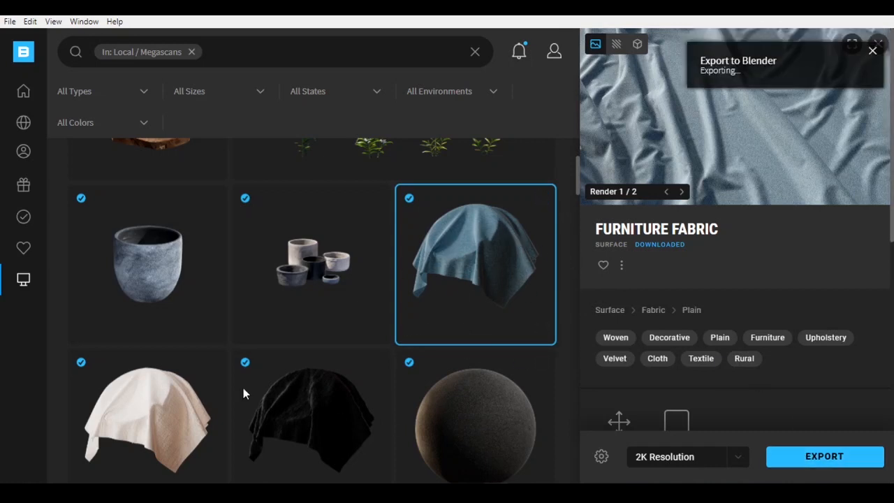
{"action": "left_click", "coordinate": [154, 409]}
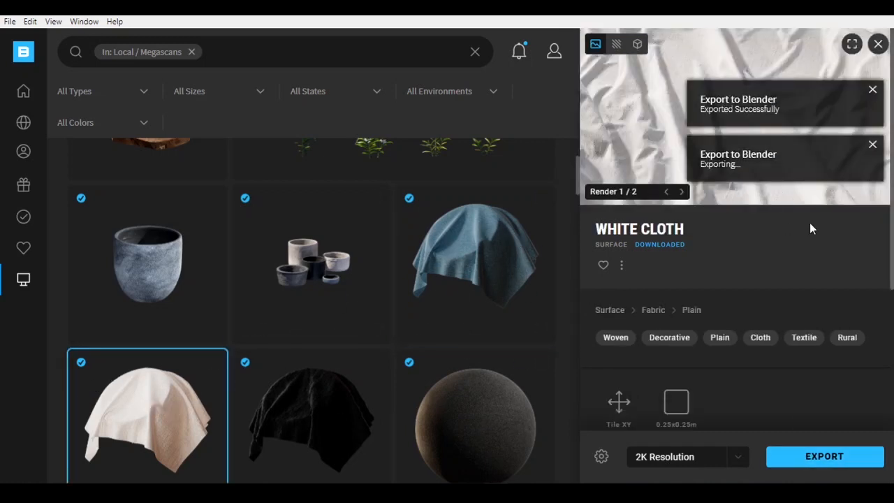
{"action": "left_click", "coordinate": [828, 456]}
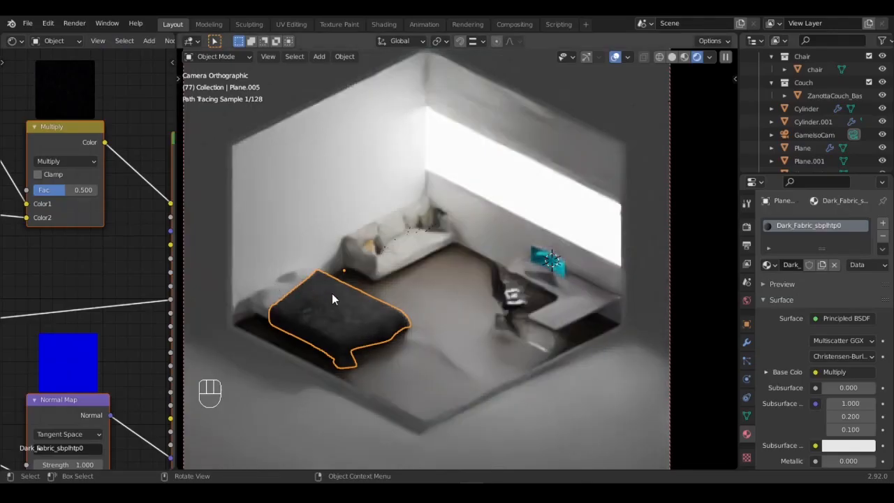
Step: Assign the Furniture_Fabric_sjfvce3c material to the front pillow on the bed
{"action": "left_click", "coordinate": [281, 281]}
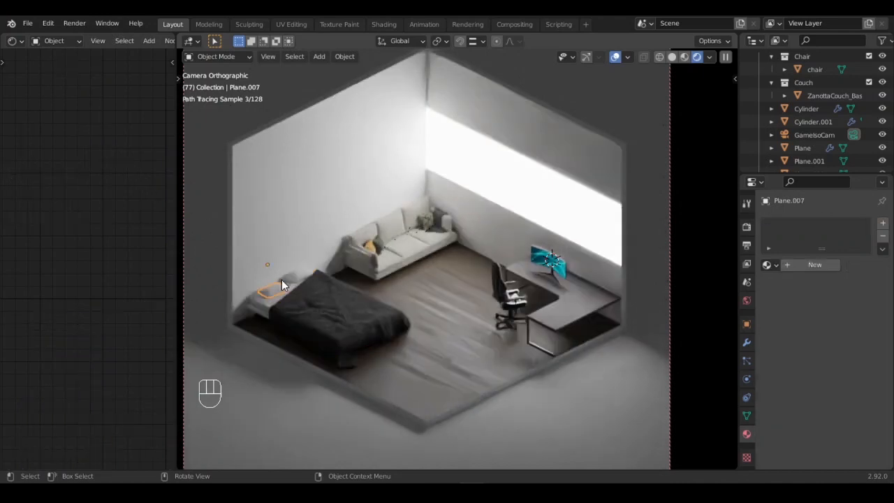
{"action": "left_click", "coordinate": [771, 264]}
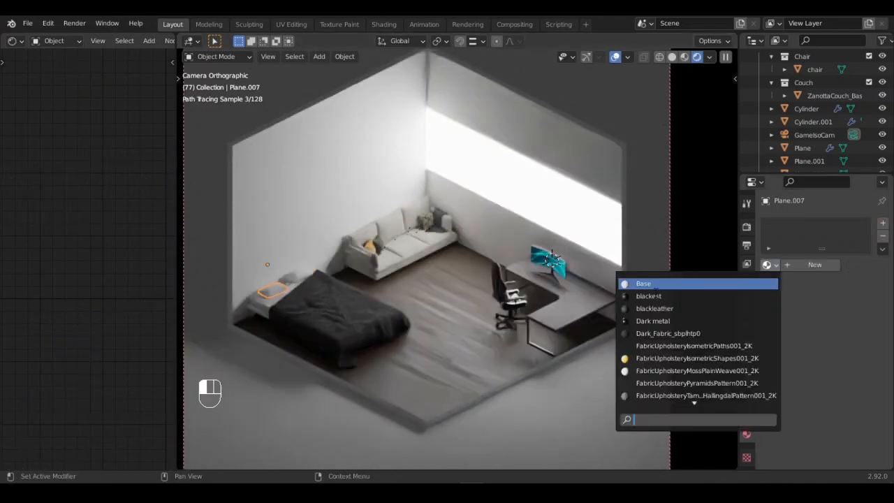
{"action": "scroll", "coordinate": [696, 322], "scroll_direction": "down", "scroll_amount": 13}
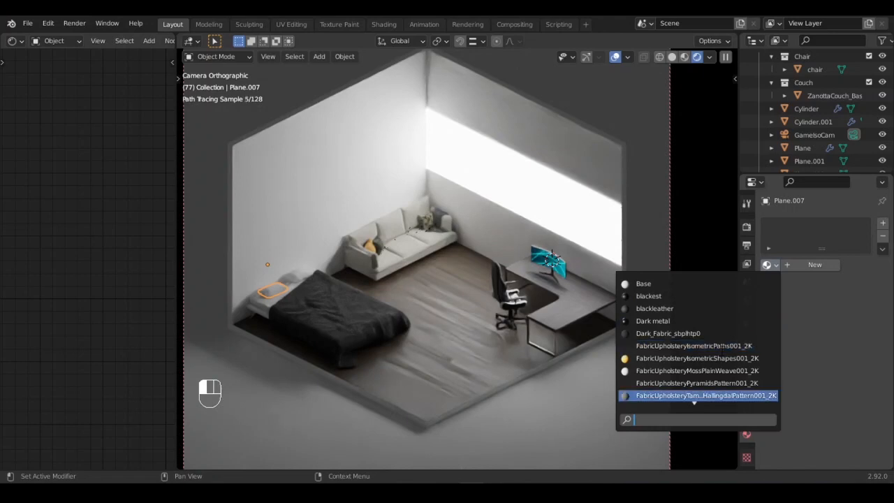
{"action": "scroll", "coordinate": [723, 351], "scroll_direction": "down", "scroll_amount": 2}
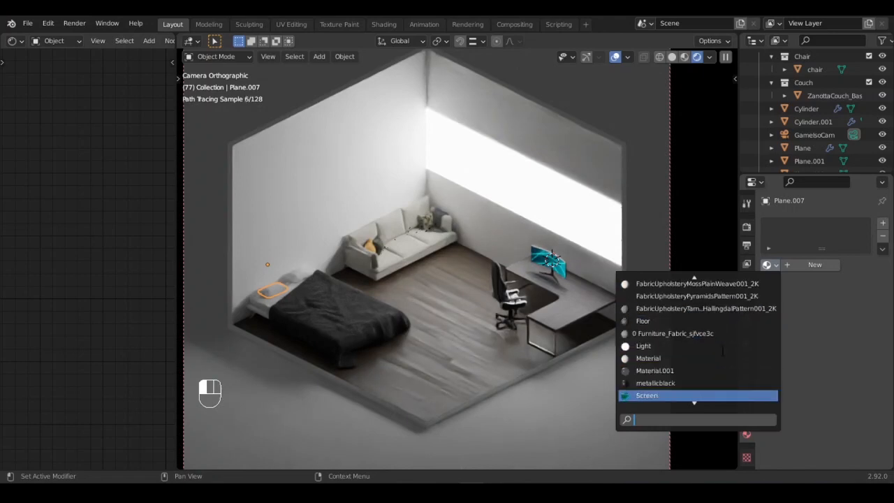
{"action": "scroll", "coordinate": [723, 351], "scroll_direction": "down", "scroll_amount": 3}
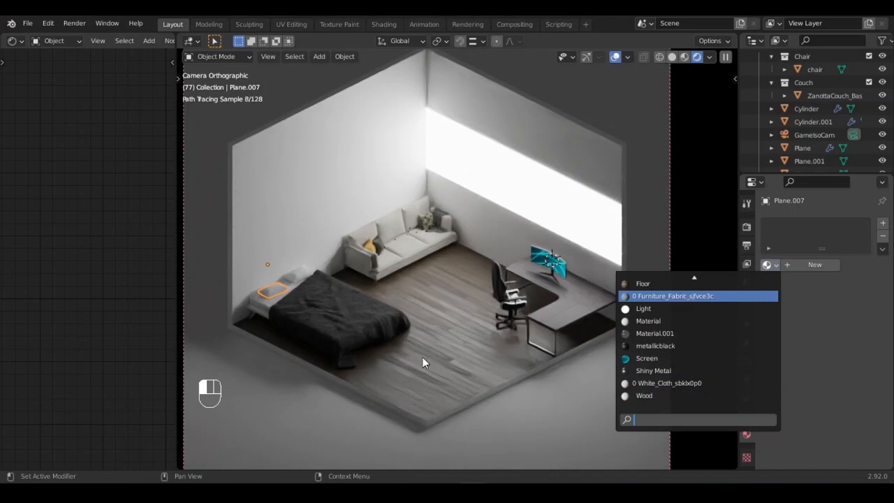
{"action": "key", "text": "Return"}
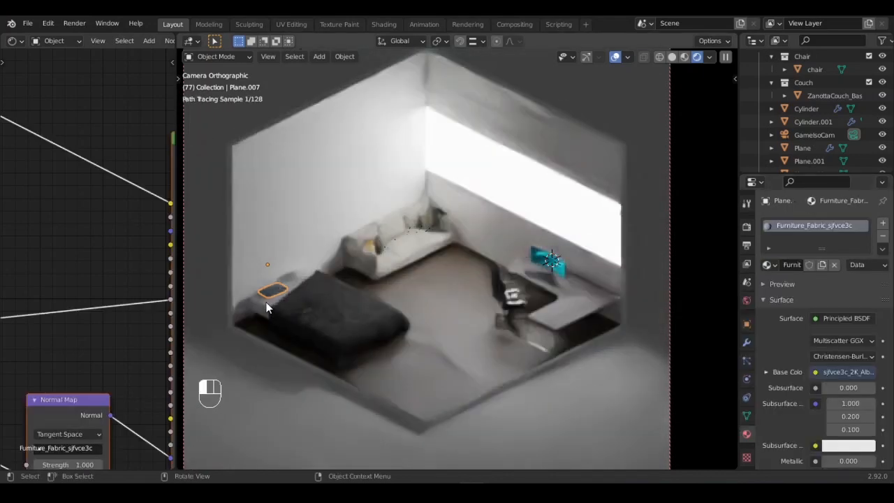
Step: Assign the White_Cloth_sbklx0p0 material to the mattress and Furniture_Fabric_sjfvce3c to the rear pillow
{"action": "left_click", "coordinate": [263, 300]}
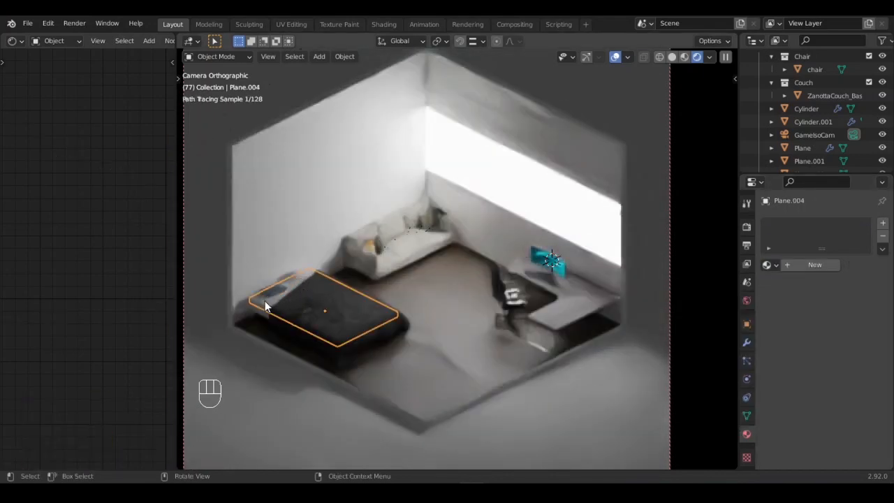
{"action": "left_click", "coordinate": [770, 265]}
{"action": "scroll", "coordinate": [679, 333], "scroll_direction": "down", "scroll_amount": 13}
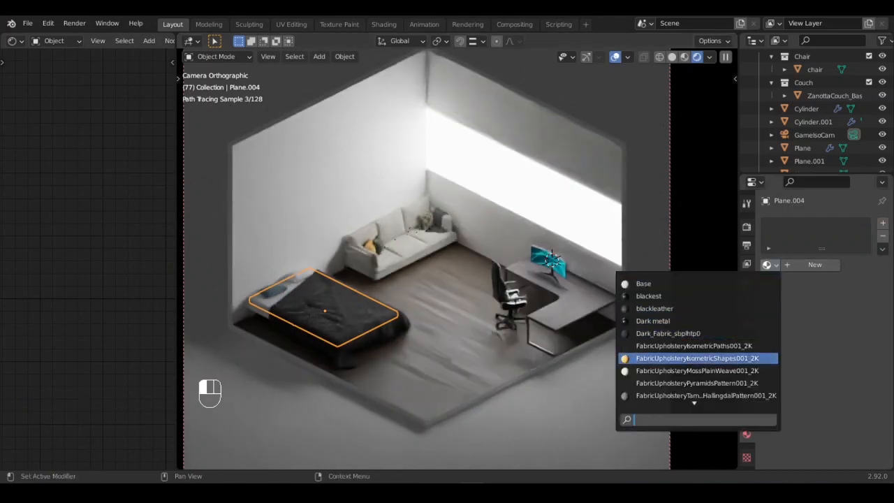
{"action": "scroll", "coordinate": [683, 367], "scroll_direction": "down", "scroll_amount": 4}
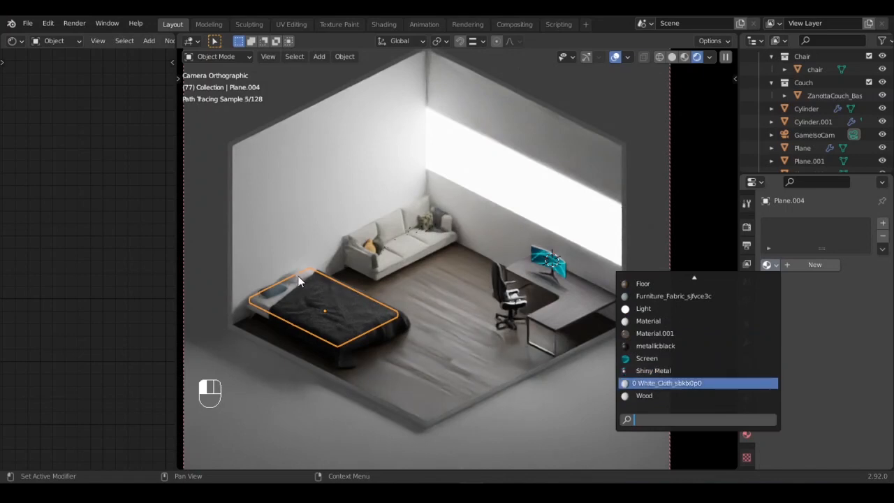
{"action": "key", "text": "Return"}
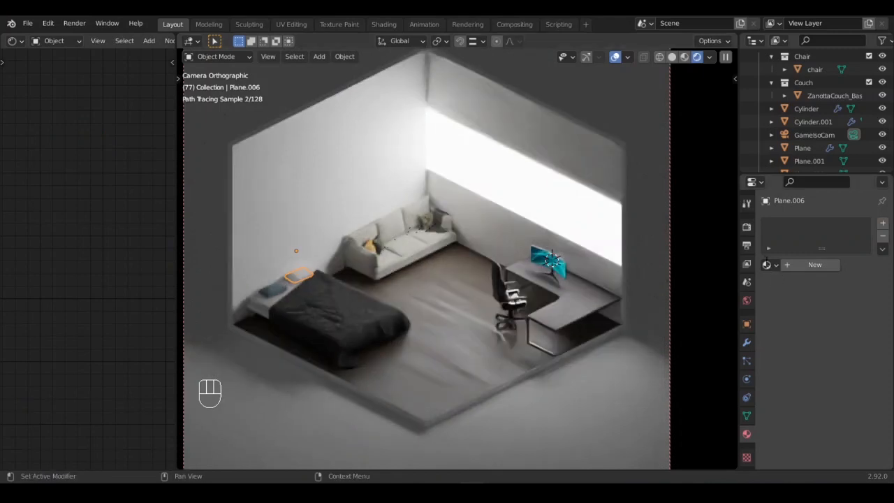
{"action": "left_click", "coordinate": [769, 264]}
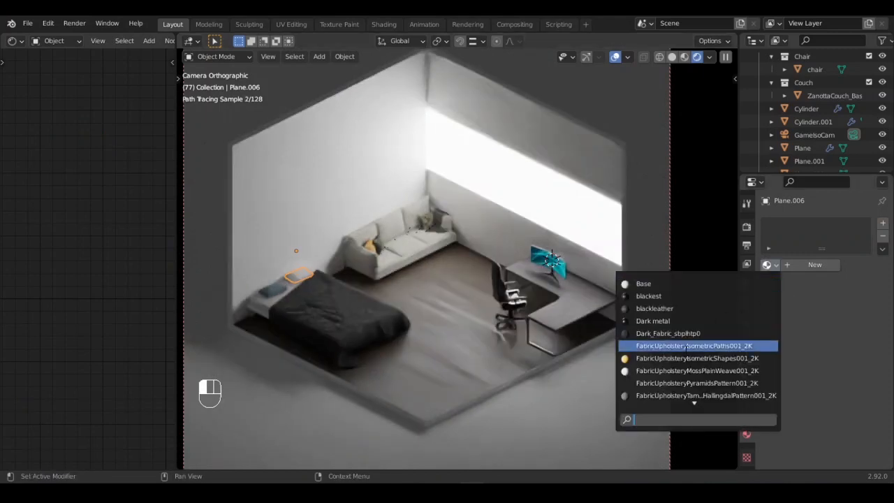
{"action": "scroll", "coordinate": [687, 352], "scroll_direction": "down", "scroll_amount": 12}
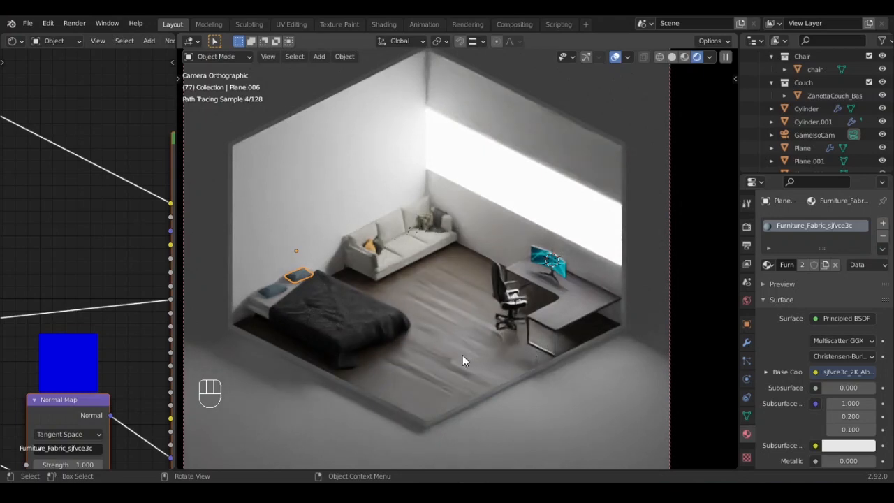
Step: Assign the Wood material to the bed frame beneath the mattress
{"action": "left_click", "coordinate": [256, 314]}
{"action": "left_click", "coordinate": [771, 264]}
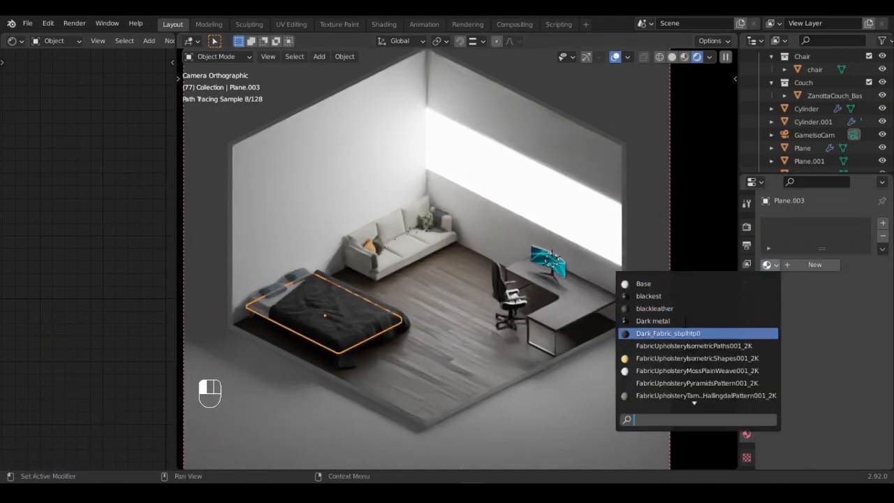
{"action": "scroll", "coordinate": [691, 396], "scroll_direction": "down", "scroll_amount": 10}
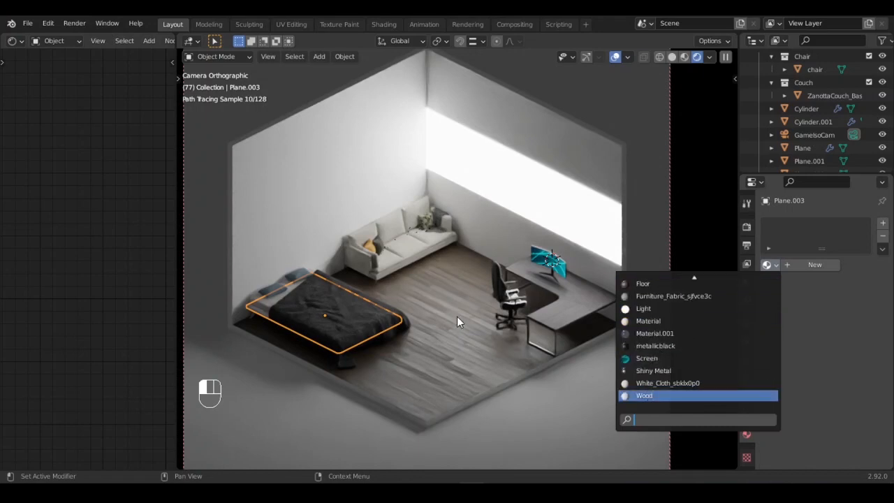
{"action": "key", "text": "Return"}
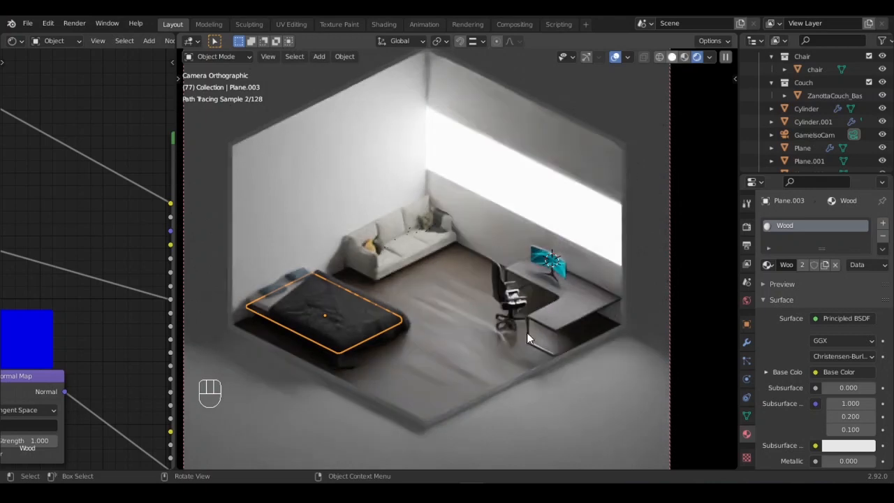
Step: In solid shading, snap the 3D cursor to the centre of the wall face behind the bed and couch
{"action": "key", "text": "z"}
{"action": "mouse_move", "coordinate": [430, 317]}
{"action": "middle_mouse_down", "text": "shift"}
{"action": "mouse_move", "coordinate": [477, 313]}
{"action": "mouse_move", "coordinate": [460, 321]}
{"action": "middle_mouse_up", "text": "shift"}
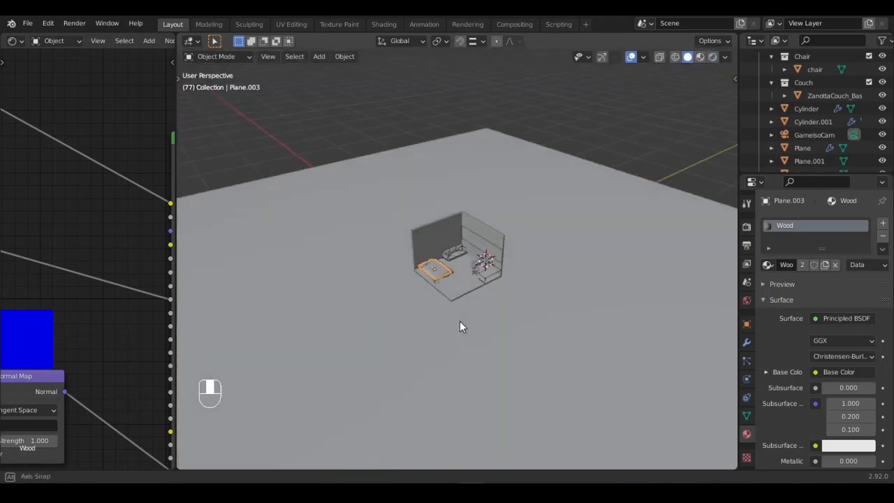
{"action": "scroll", "coordinate": [454, 247], "scroll_direction": "up", "scroll_amount": 8}
{"action": "middle_click_drag", "start_coordinate": [464, 254], "coordinate": [512, 290], "text": "shift"}
{"action": "middle_click_drag", "start_coordinate": [511, 290], "coordinate": [472, 247]}
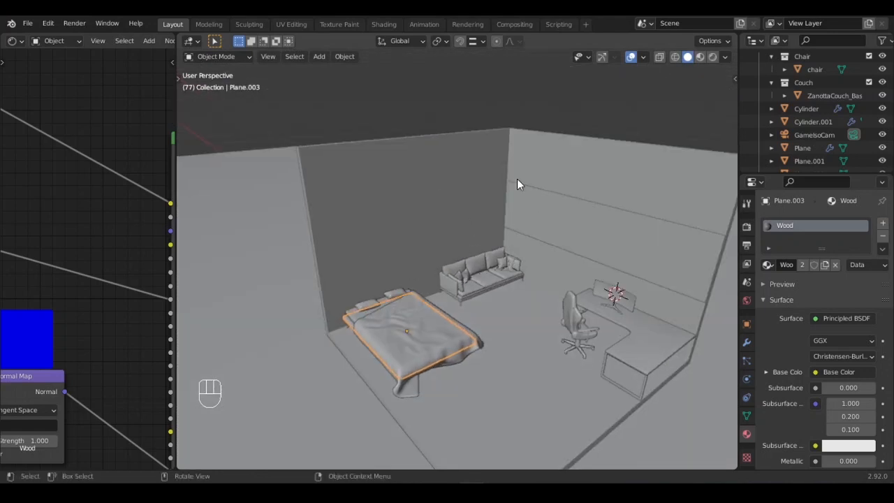
{"action": "left_click", "coordinate": [419, 191]}
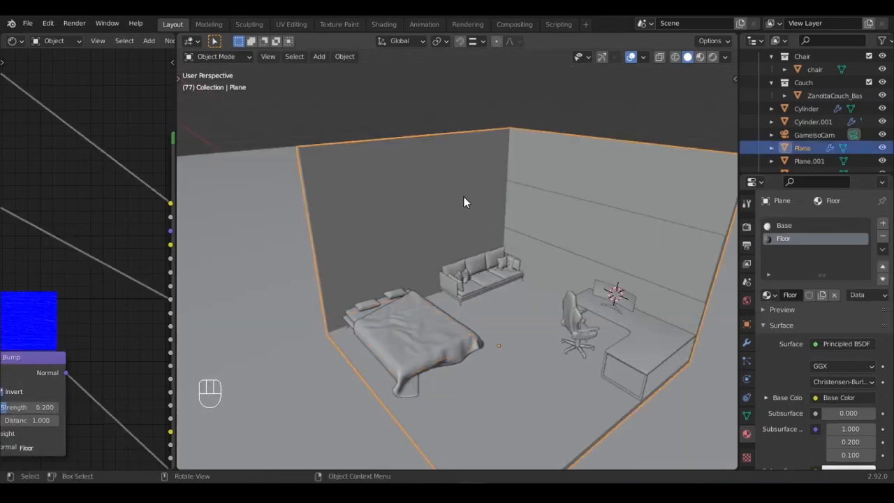
{"action": "key", "text": "Tab"}
{"action": "left_click", "coordinate": [444, 203]}
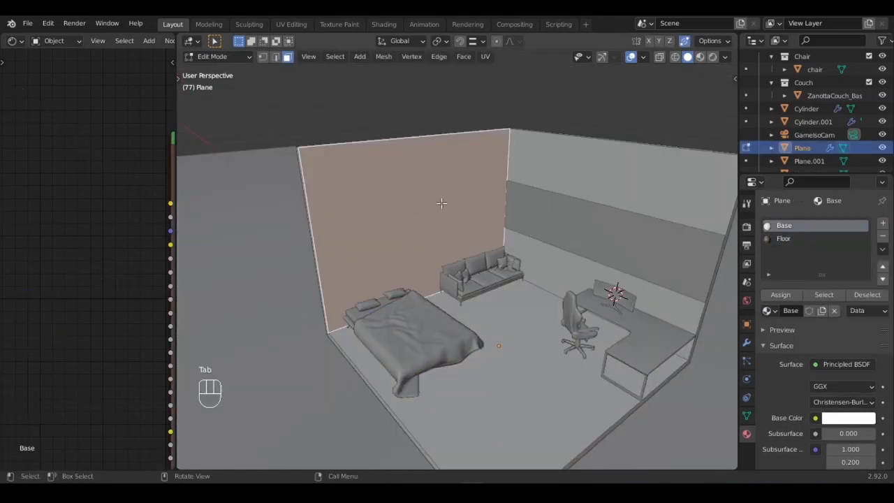
{"action": "key", "text": "shift+s"}
{"action": "left_click", "coordinate": [412, 278]}
{"action": "key", "text": "Tab"}
{"action": "middle_click_drag", "start_coordinate": [425, 231], "coordinate": [479, 219]}
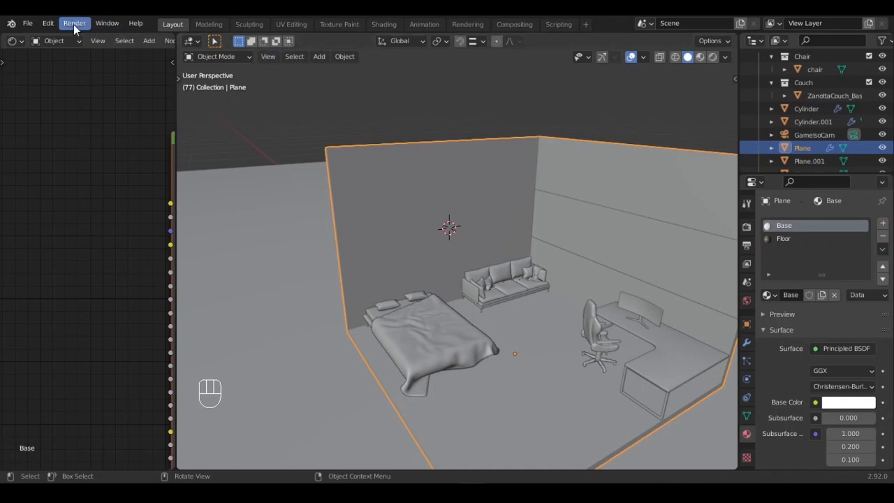
Step: Search the add-on preferences for "image" and check whether Import Images as Planes is enabled
{"action": "left_click", "coordinate": [47, 23]}
{"action": "left_click", "coordinate": [47, 23]}
{"action": "left_click", "coordinate": [108, 211]}
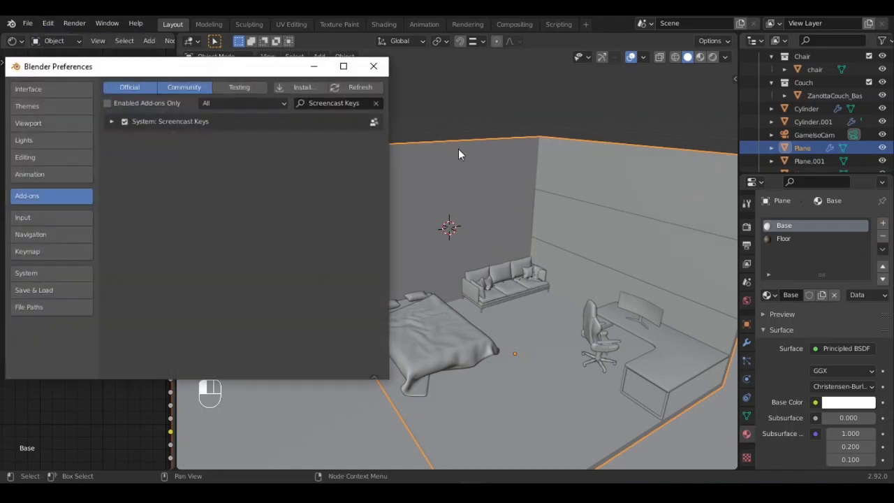
{"action": "key", "text": "BackSpace"}
{"action": "left_click", "coordinate": [342, 102]}
{"action": "type", "text": "im"}
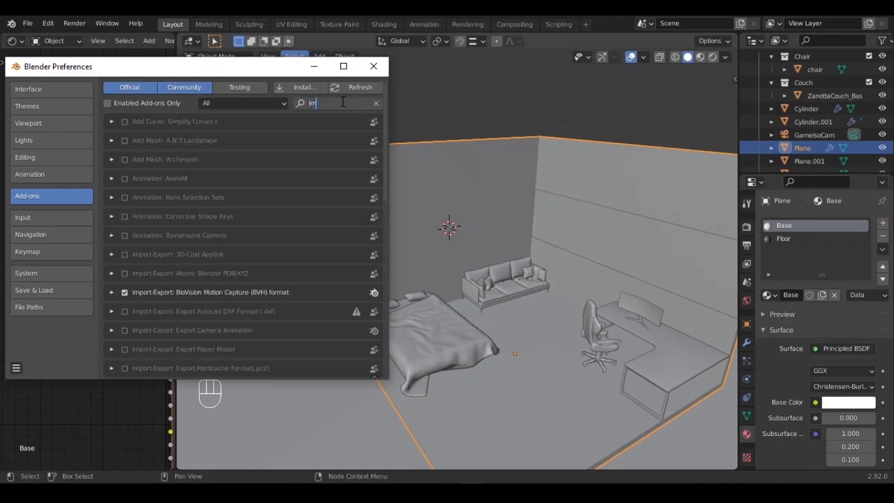
{"action": "type", "text": "age"}
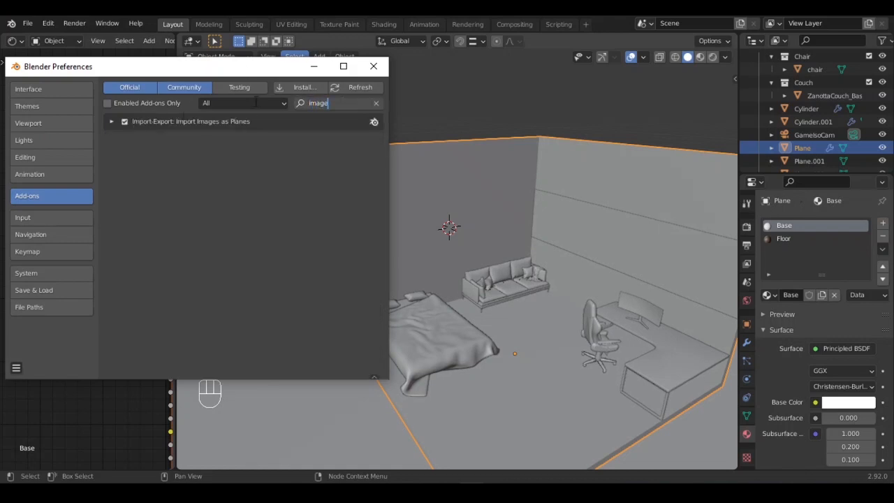
{"action": "left_click", "coordinate": [373, 66]}
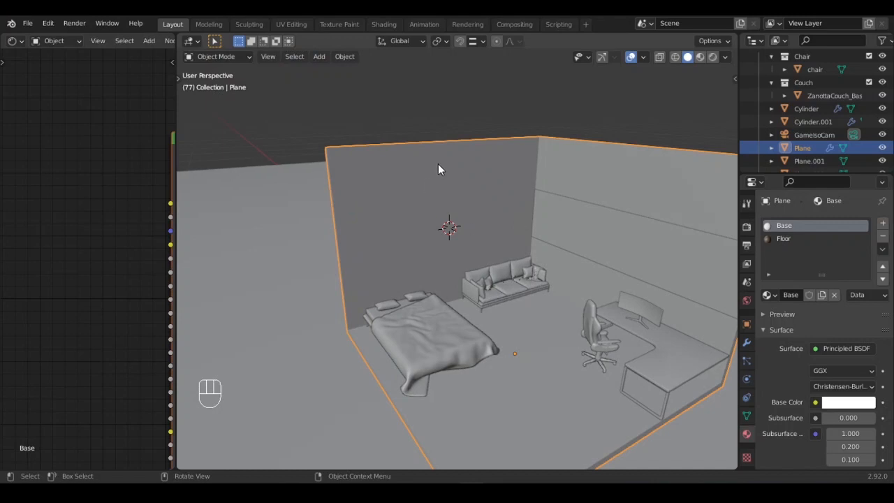
Step: Import 1.png, 2.jpg and 3.jpg from the Isometric Bedroom folder as image planes
{"action": "key", "text": "shift+a"}
{"action": "mouse_move", "coordinate": [420, 333]}
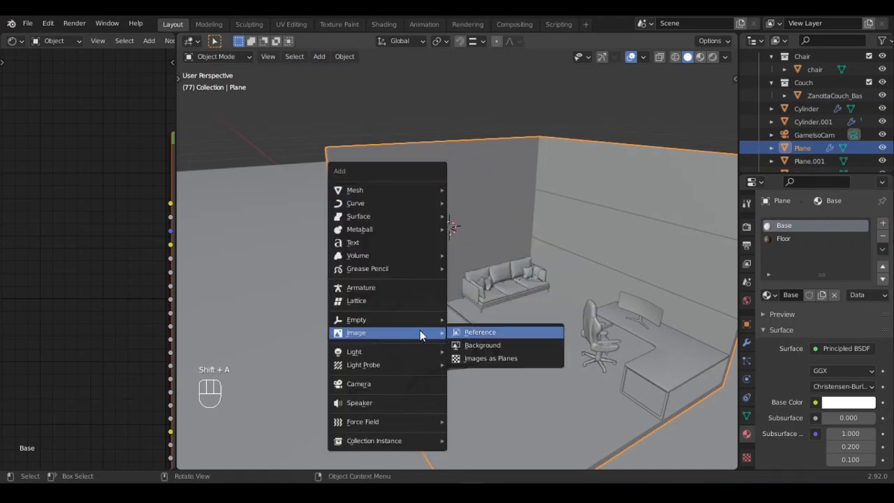
{"action": "left_click", "coordinate": [496, 359]}
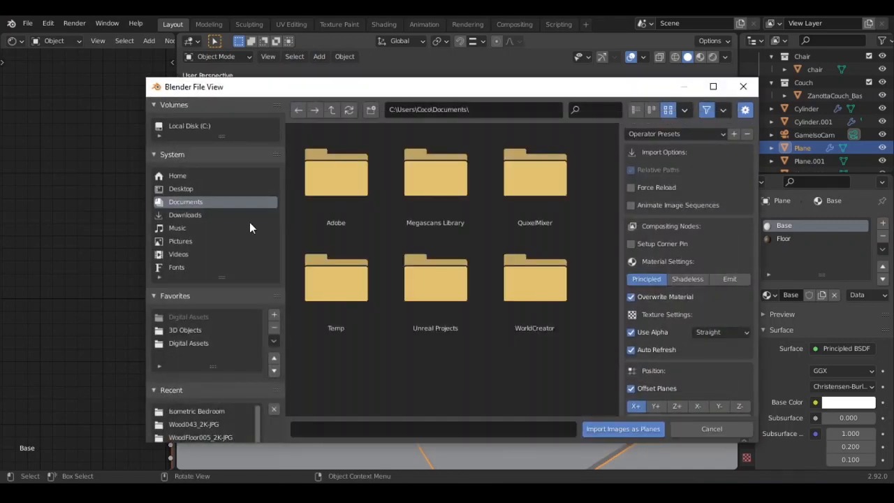
{"action": "left_click", "coordinate": [210, 343]}
{"action": "left_click", "coordinate": [204, 329]}
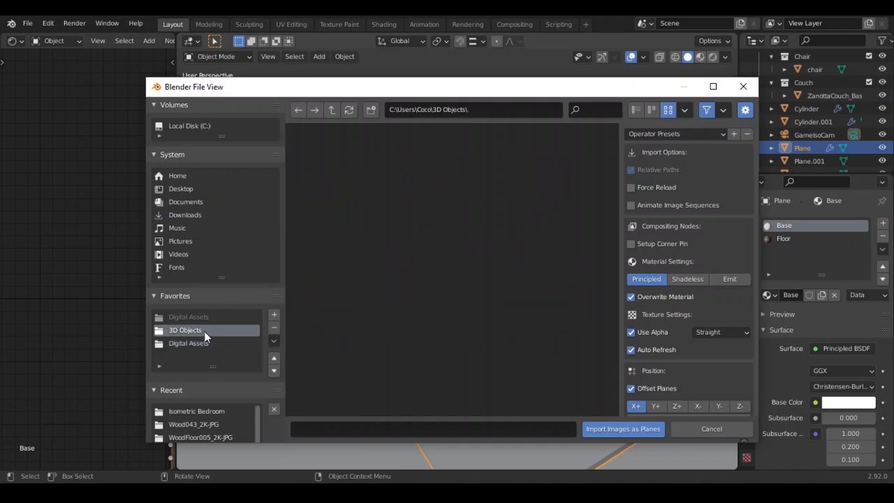
{"action": "double_click", "coordinate": [450, 277]}
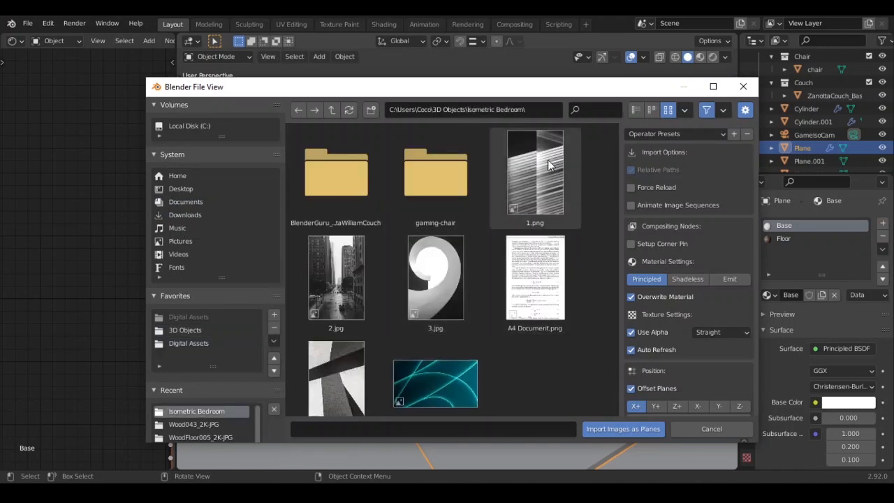
{"action": "left_click", "coordinate": [549, 165]}
{"action": "left_click", "coordinate": [341, 281], "text": "shift"}
{"action": "left_click", "coordinate": [395, 248], "text": "shift"}
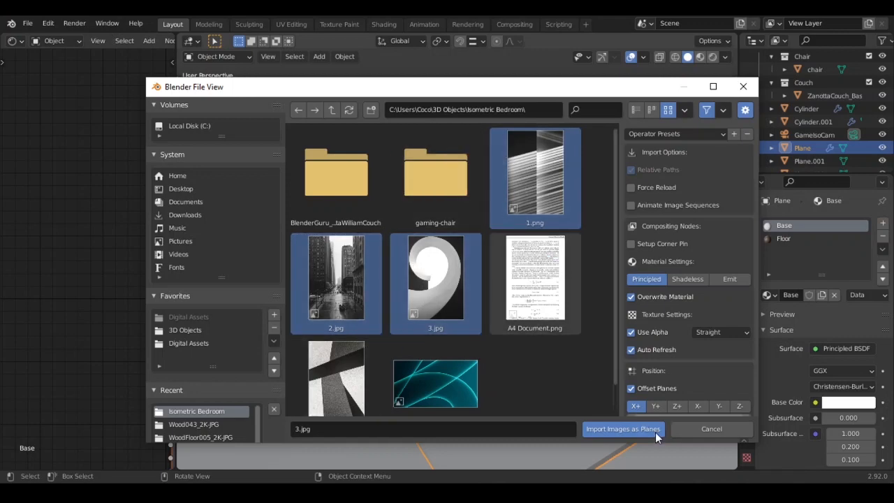
{"action": "left_click", "coordinate": [626, 428]}
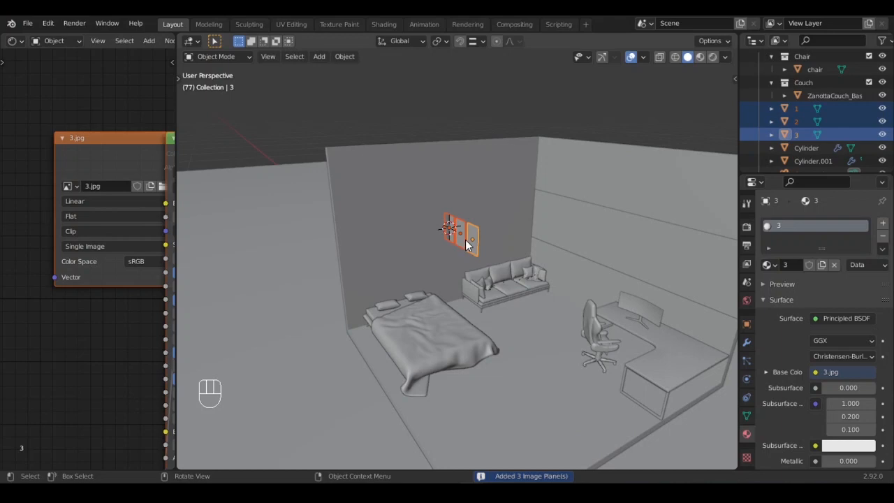
Step: Rotate the three image planes 90° around the global Z axis
{"action": "type", "text": "r"}
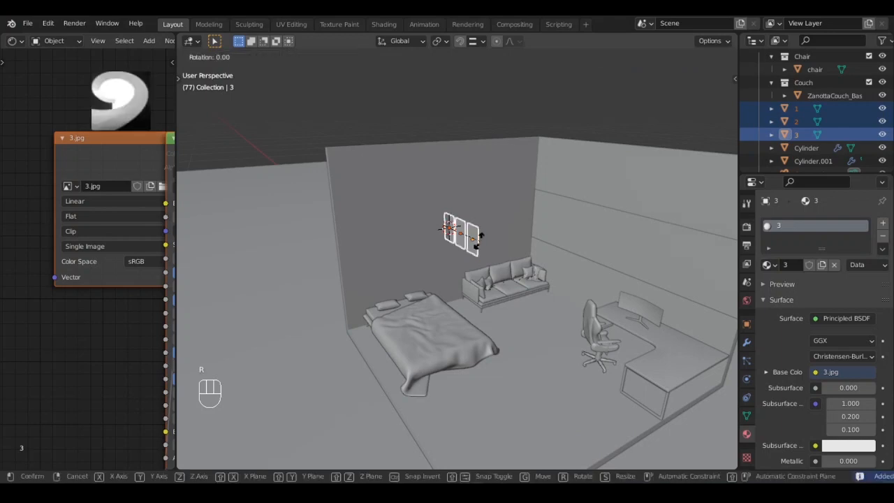
{"action": "type", "text": "z"}
{"action": "type", "text": "90"}
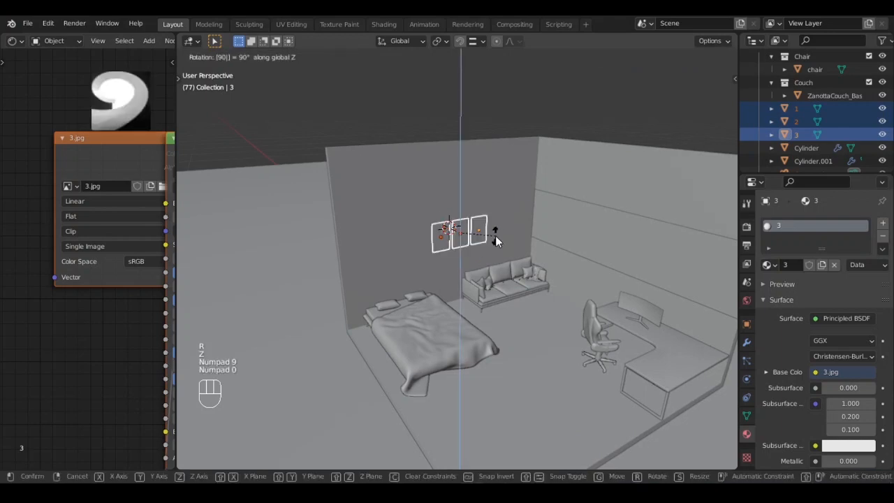
{"action": "key", "text": "Return"}
Step: In right orthographic view, scale the three image planes up by about 2.29 and raise them about 0.3 m along Z
{"action": "key", "text": "KP_3"}
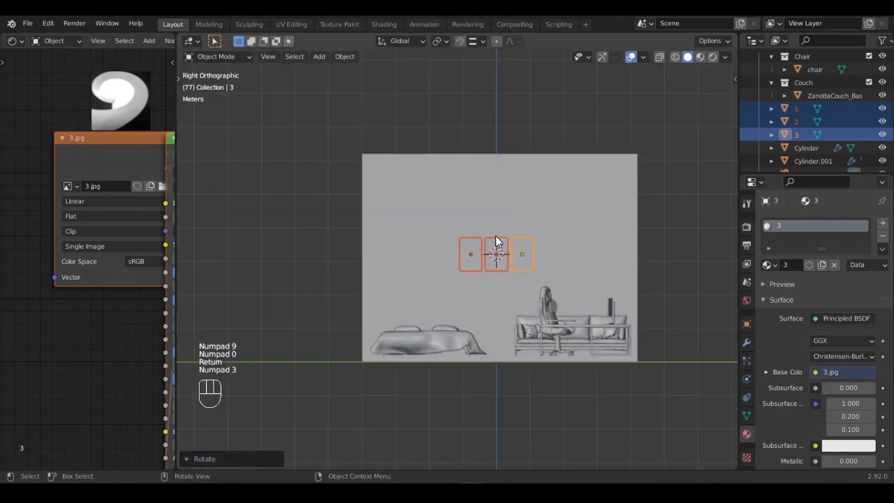
{"action": "scroll", "coordinate": [495, 235], "scroll_direction": "up", "scroll_amount": 2}
{"action": "middle_click_drag", "start_coordinate": [551, 238], "coordinate": [453, 266], "text": "shift"}
{"action": "key", "text": "s"}
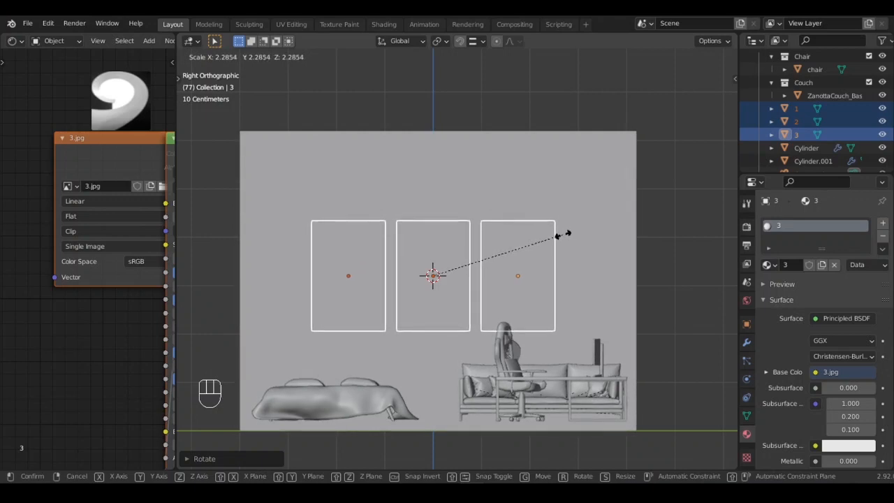
{"action": "left_click", "coordinate": [564, 235]}
{"action": "key", "text": "g"}
{"action": "key", "text": "z"}
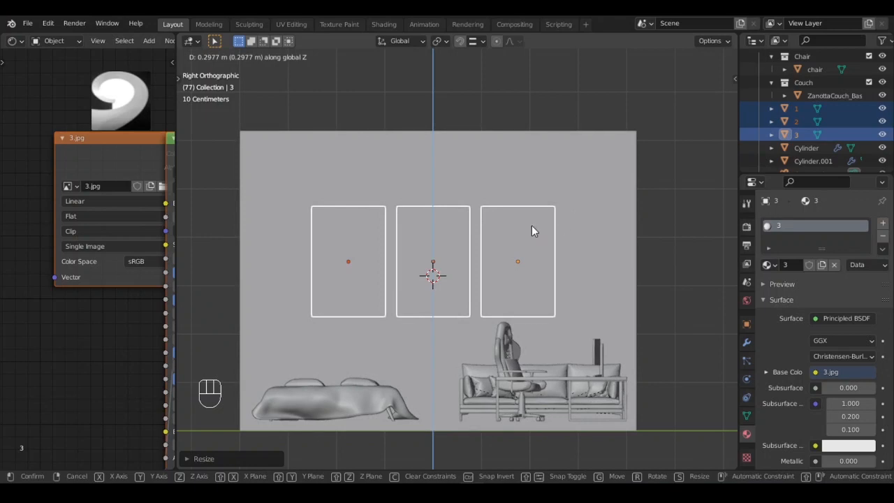
{"action": "left_click", "coordinate": [531, 232]}
Step: Scale the three image planes down uniformly by about 0.87 and raise them about 0.13 m along Z
{"action": "middle_click_drag", "start_coordinate": [423, 265], "coordinate": [462, 288]}
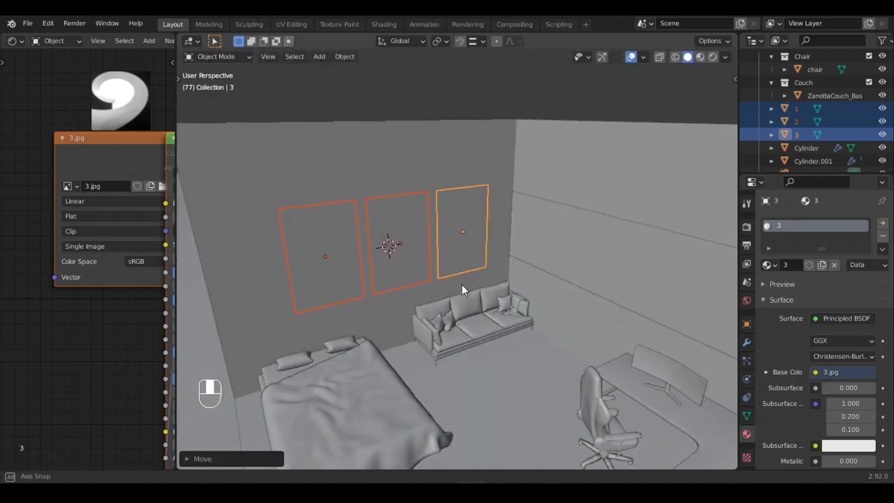
{"action": "key", "text": "s"}
{"action": "key", "text": "z"}
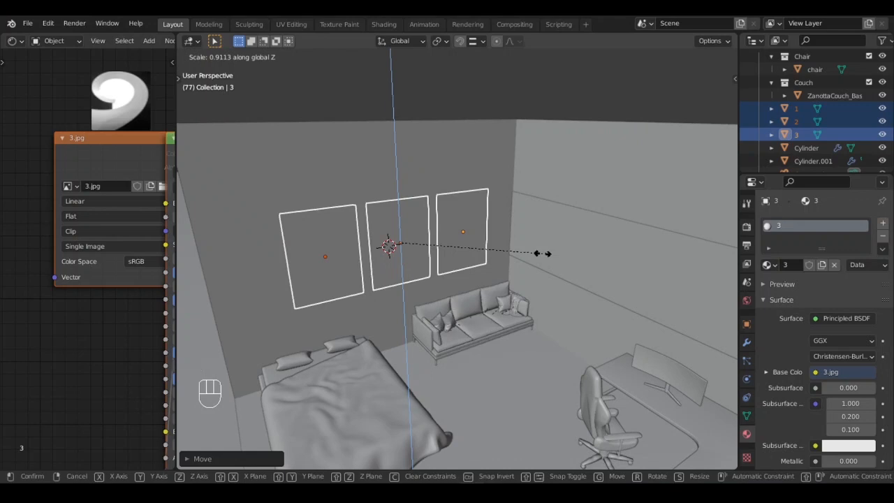
{"action": "key", "text": "z"}
{"action": "key", "text": "z"}
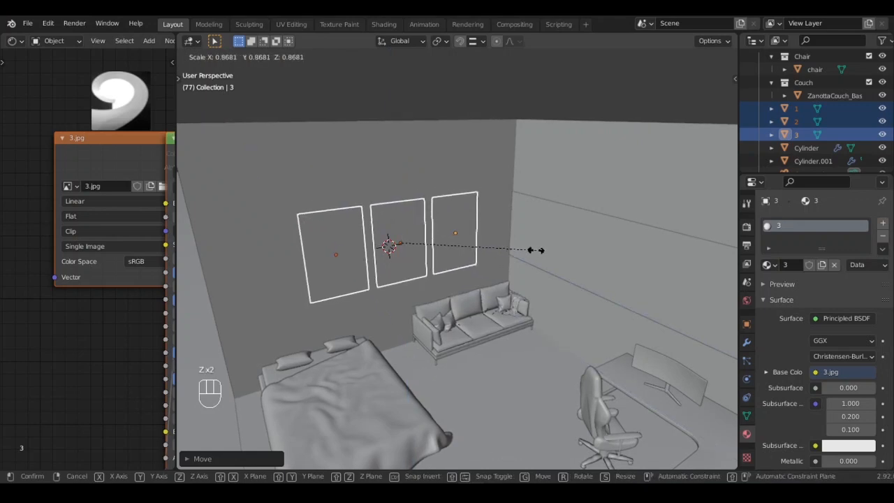
{"action": "left_click", "coordinate": [536, 250]}
{"action": "key", "text": "g"}
{"action": "key", "text": "z"}
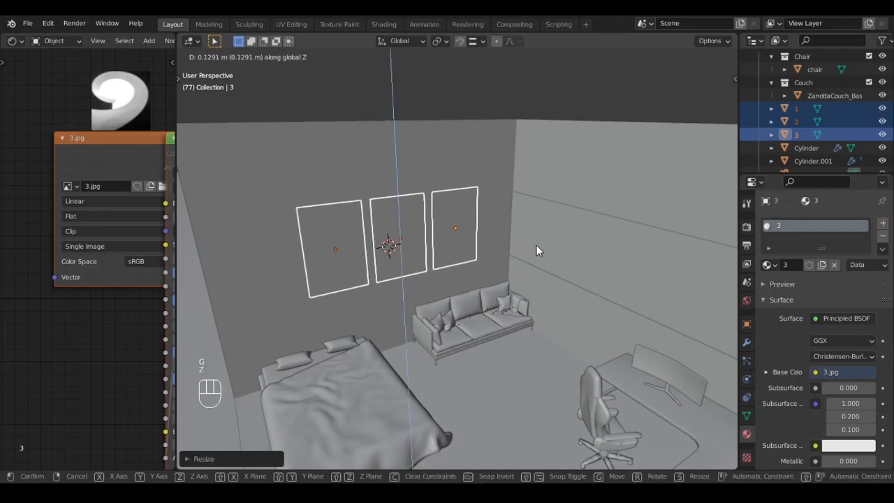
{"action": "left_click", "coordinate": [536, 244]}
Step: Select image plane 3 above the couch, try a freehand shift along Y away from the middle picture, and undo the move
{"action": "left_click", "coordinate": [456, 235]}
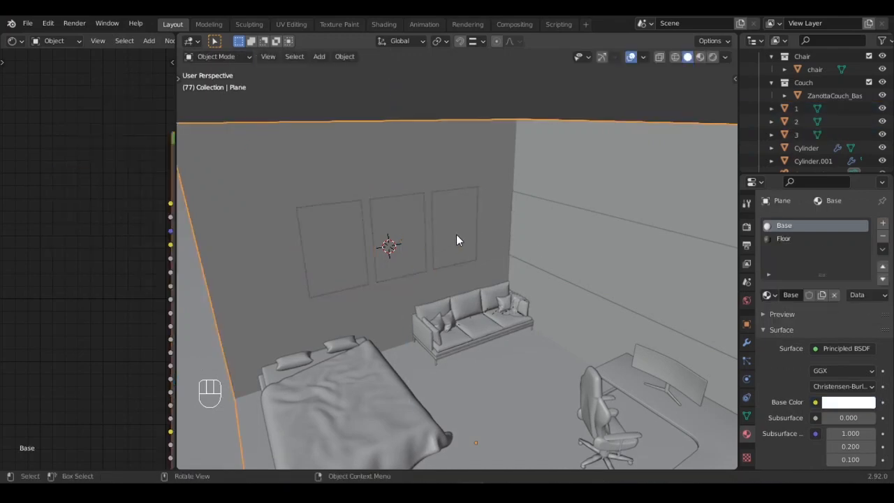
{"action": "left_click", "coordinate": [447, 232]}
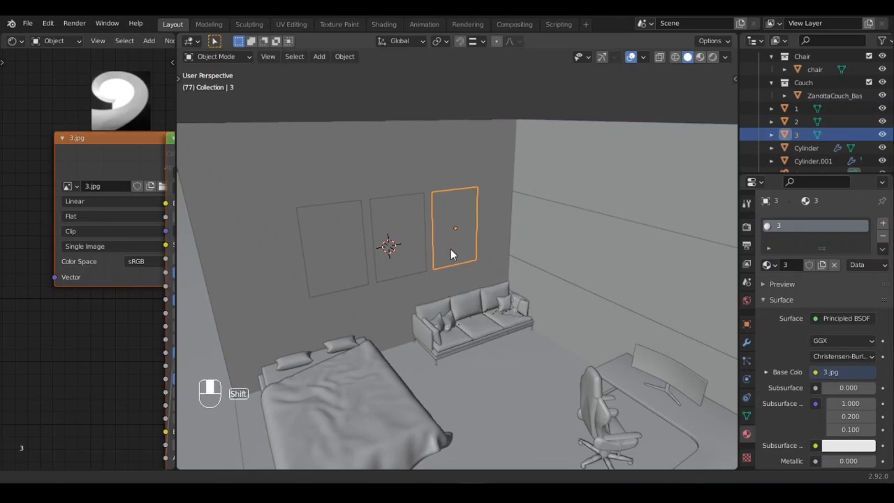
{"action": "middle_click_drag", "start_coordinate": [450, 248], "coordinate": [428, 243]}
{"action": "key", "text": "g"}
{"action": "key", "text": "y"}
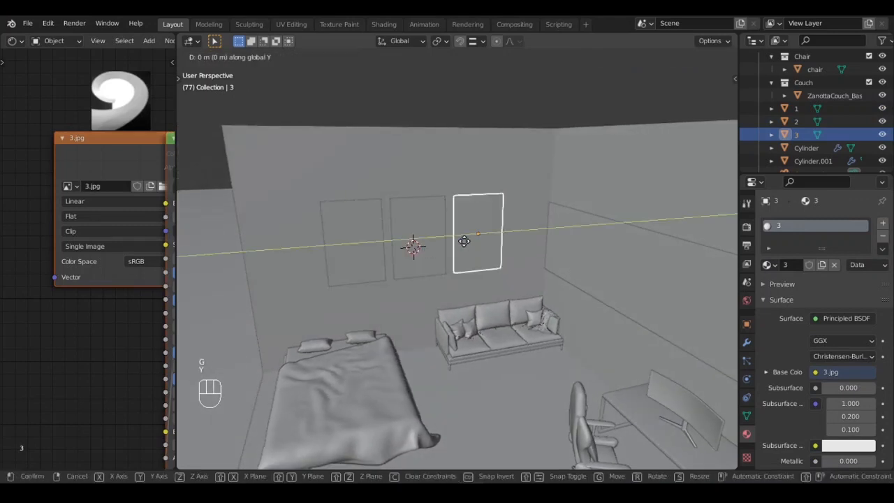
{"action": "left_click", "coordinate": [475, 241]}
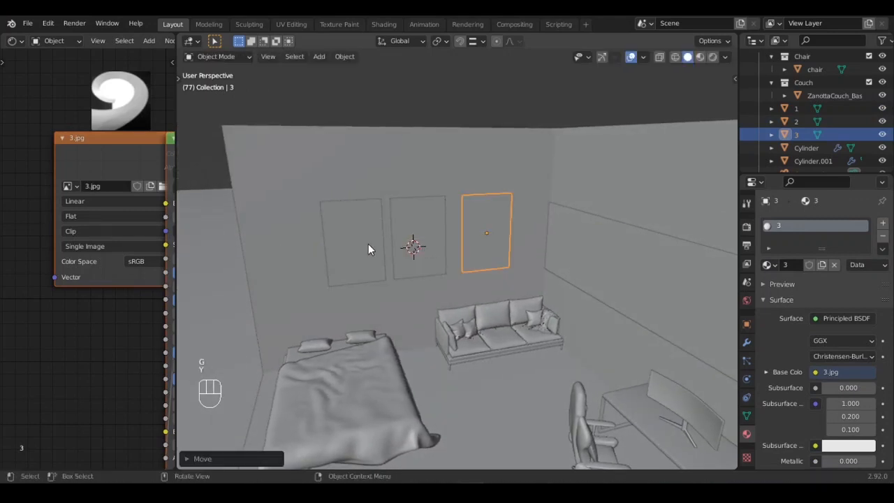
{"action": "left_click", "coordinate": [381, 245]}
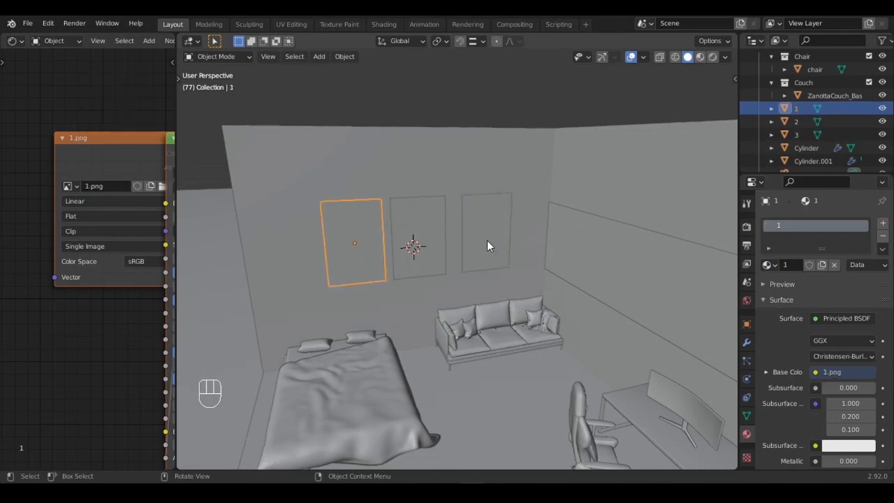
{"action": "left_click", "coordinate": [485, 238]}
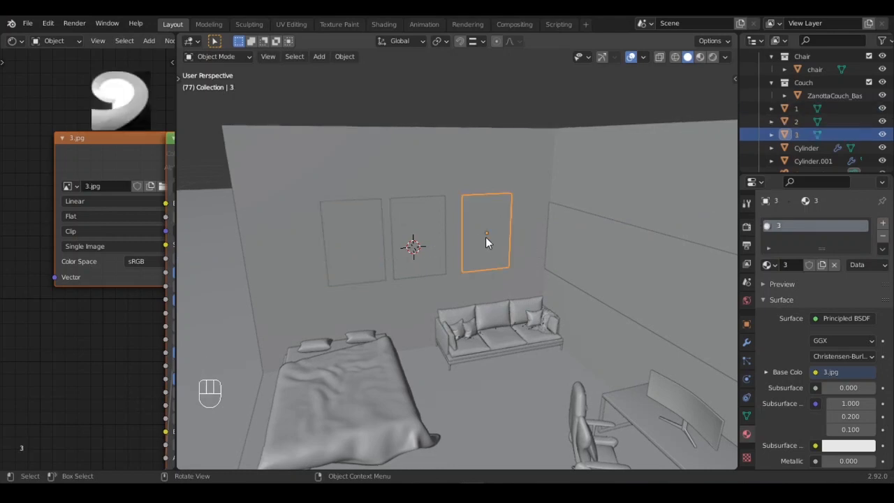
{"action": "key", "text": "ctrl+z"}
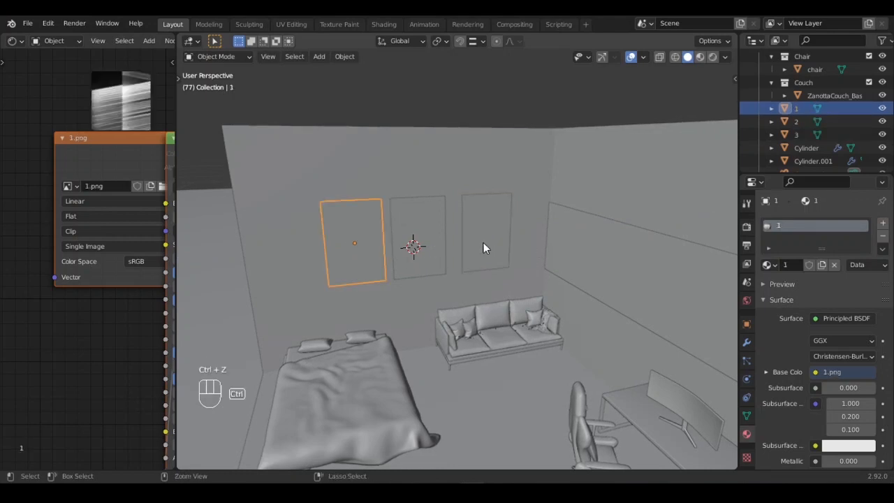
{"action": "key", "text": "ctrl+z"}
{"action": "key", "text": "ctrl+z"}
Step: Move image plane 3 by 0.25 m along the global Y axis
{"action": "type", "text": "g"}
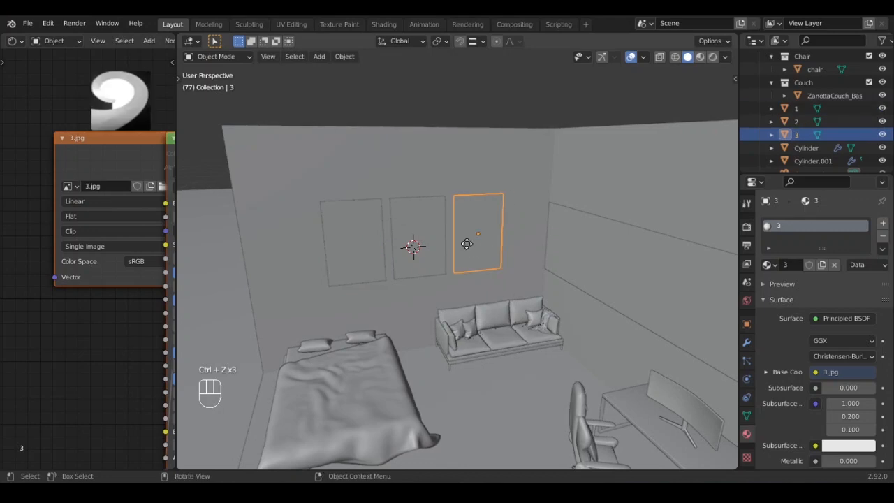
{"action": "type", "text": "y"}
{"action": "type", "text": "0."}
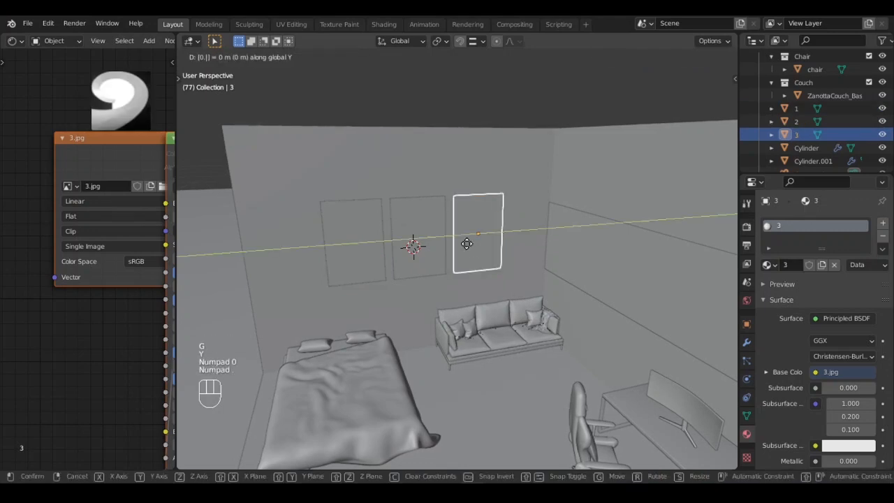
{"action": "type", "text": "25"}
{"action": "key", "text": "Return"}
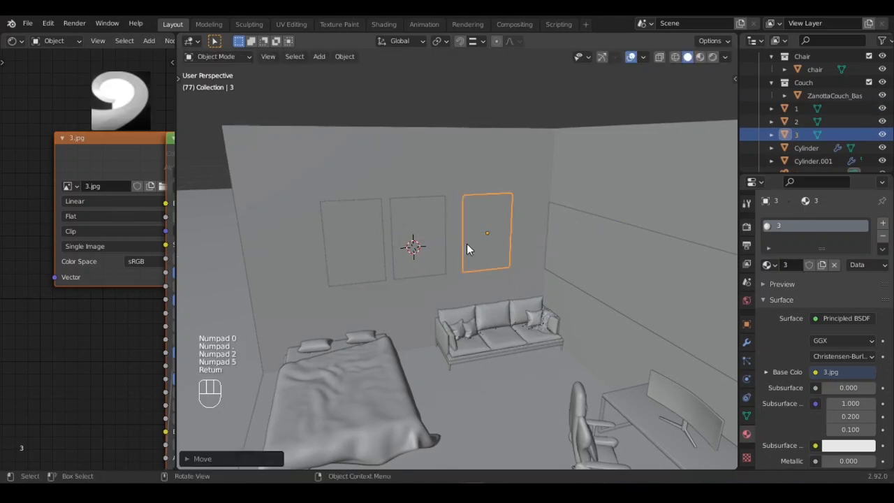
Step: Move image plane 1 by -0.25 m along the global Y axis
{"action": "left_click", "coordinate": [351, 252]}
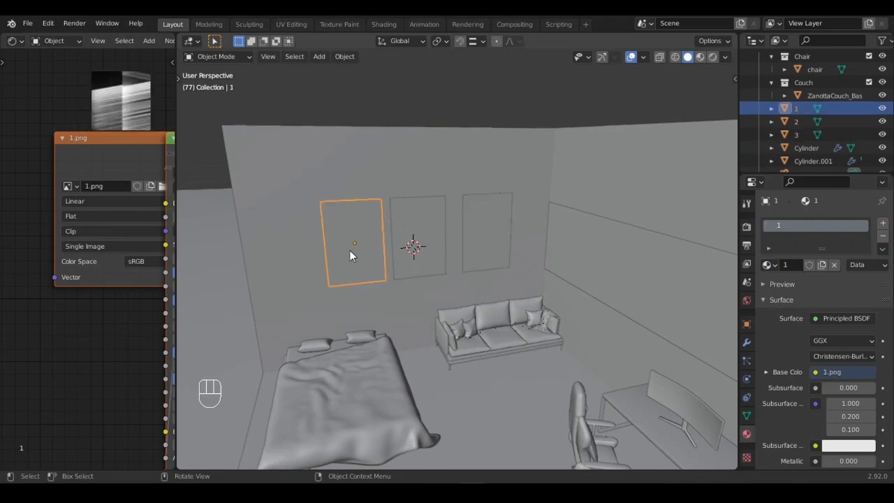
{"action": "type", "text": "gy.25"}
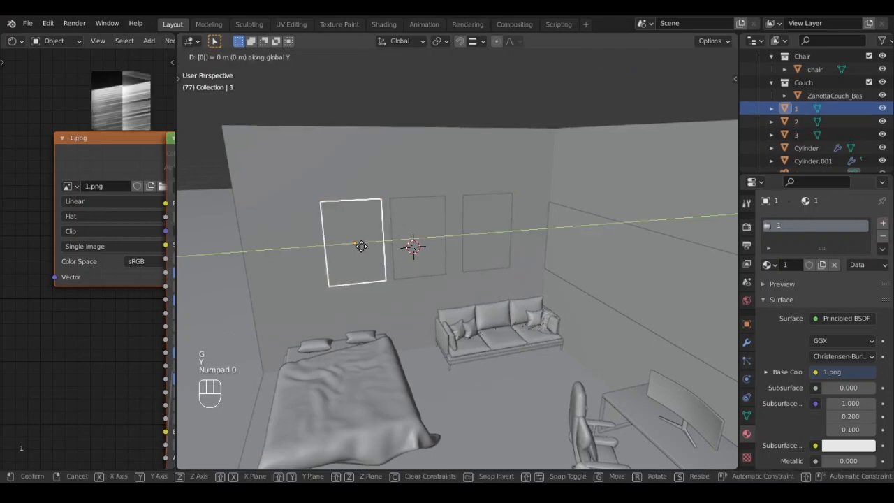
{"action": "key", "text": "KP_Subtract"}
{"action": "key", "text": "Return"}
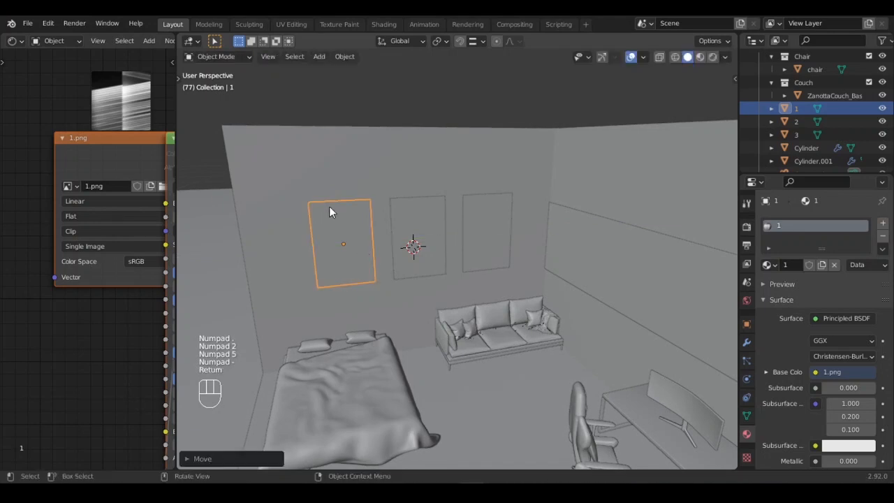
Step: Select all three image planes and extrude their faces about 0.018 m along X to give the pictures thickness
{"action": "scroll", "coordinate": [150, 210], "scroll_direction": "down", "scroll_amount": 2}
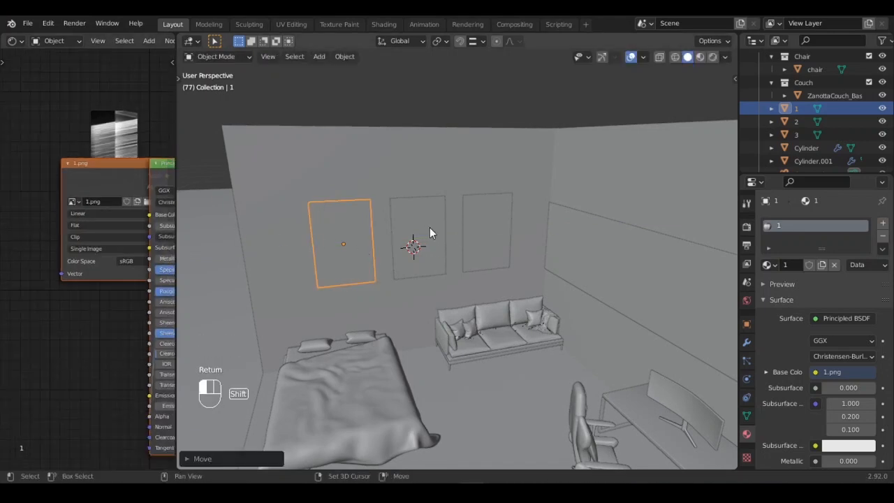
{"action": "left_click", "coordinate": [441, 226], "text": "shift"}
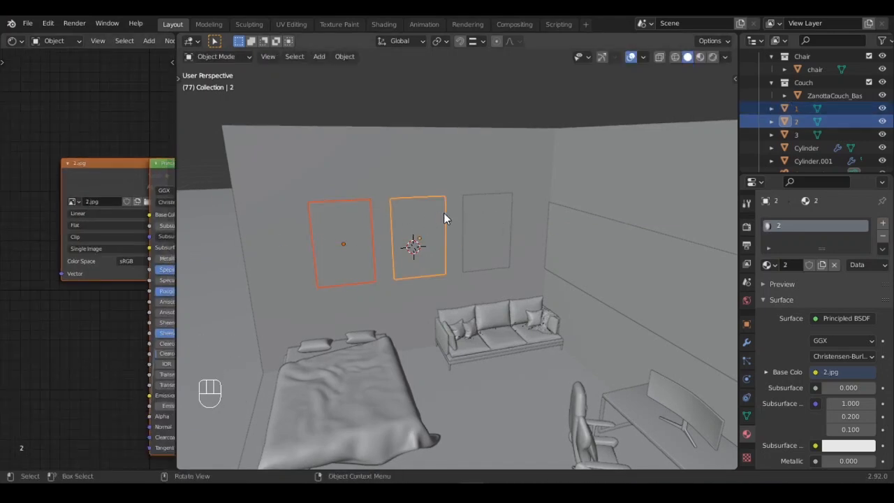
{"action": "key", "text": "shift"}
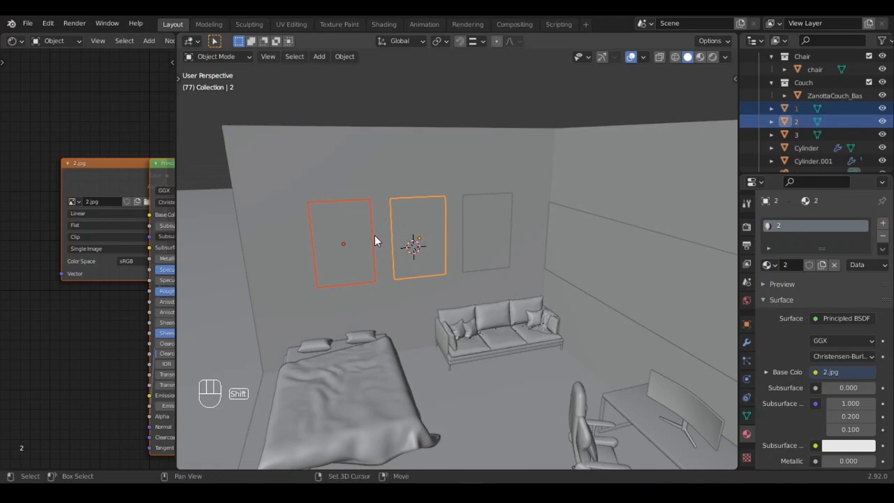
{"action": "left_click", "coordinate": [466, 242], "text": "shift"}
{"action": "middle_click_drag", "start_coordinate": [361, 234], "coordinate": [492, 244]}
{"action": "scroll", "coordinate": [323, 271], "scroll_direction": "up", "scroll_amount": 3}
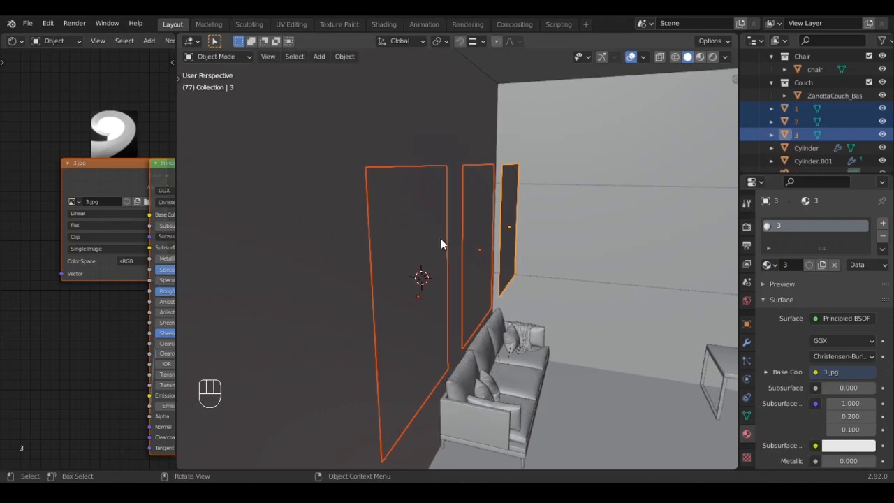
{"action": "key", "text": "Tab"}
{"action": "key", "text": "e"}
{"action": "key", "text": "x"}
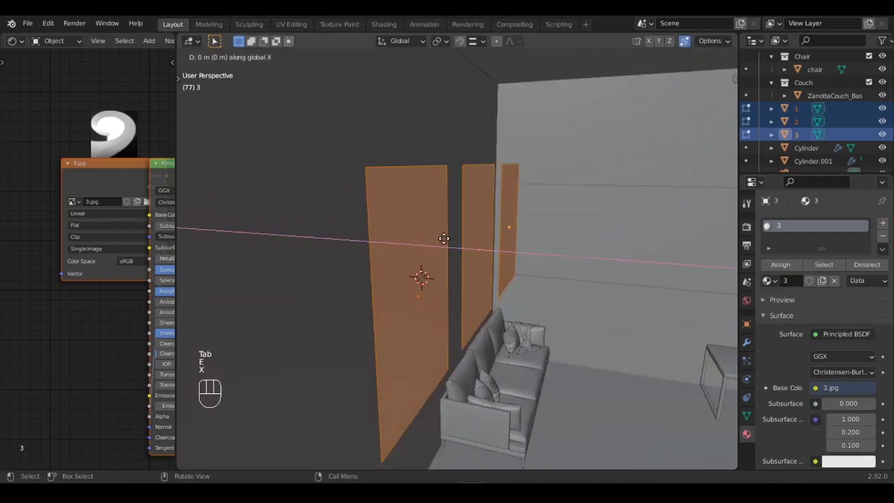
{"action": "key", "text": "shift"}
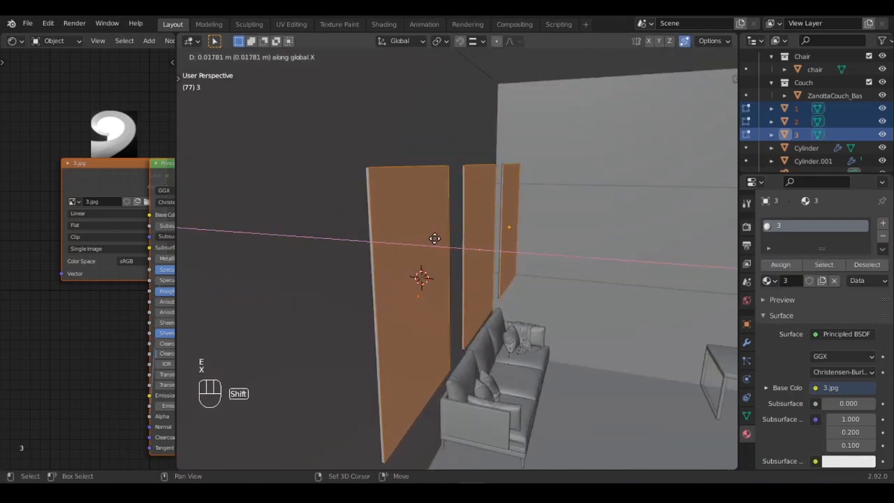
{"action": "left_click", "coordinate": [436, 239]}
{"action": "key", "text": "Tab"}
Step: Move the three pictures along the global X axis so they sit against the wall behind the bed and couch
{"action": "middle_click_drag", "start_coordinate": [367, 241], "coordinate": [401, 234]}
{"action": "key", "text": "g"}
{"action": "key", "text": "y"}
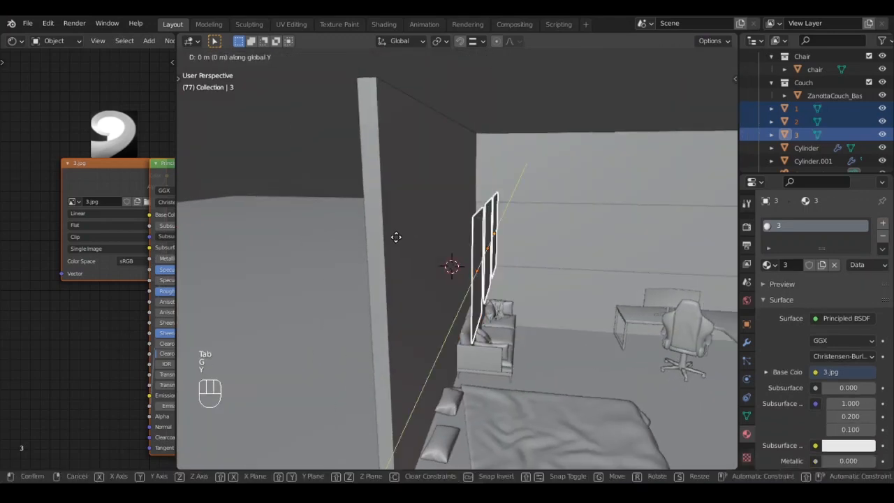
{"action": "key", "text": "x"}
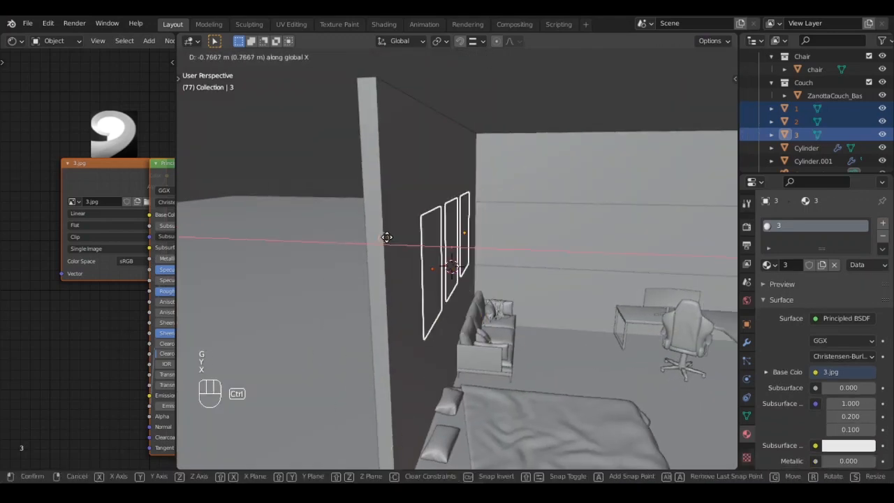
{"action": "left_click", "coordinate": [464, 236]}
Step: Select picture 1 and move its 1.png image texture node clear of the overlapping Principled BSDF node
{"action": "middle_click_drag", "start_coordinate": [424, 240], "coordinate": [84, 237]}
{"action": "scroll", "coordinate": [84, 242], "scroll_direction": "down", "scroll_amount": 3}
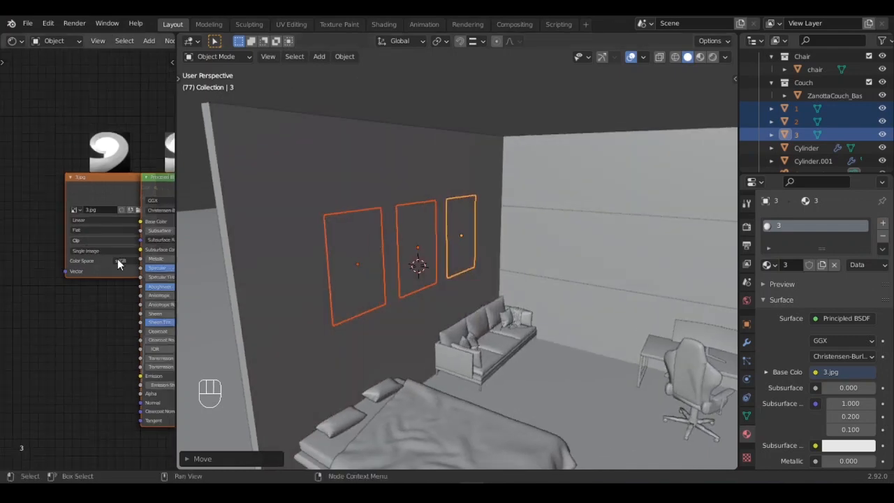
{"action": "left_click", "coordinate": [339, 230]}
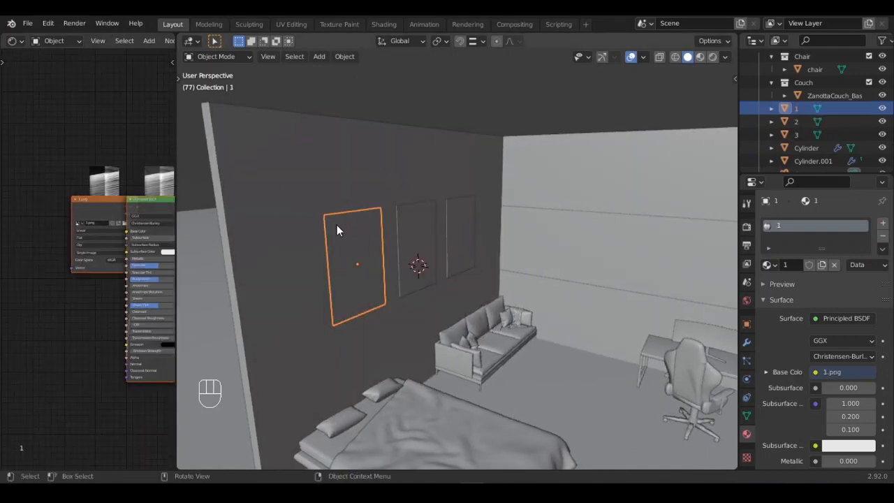
{"action": "key", "text": "g"}
{"action": "left_click", "coordinate": [56, 201]}
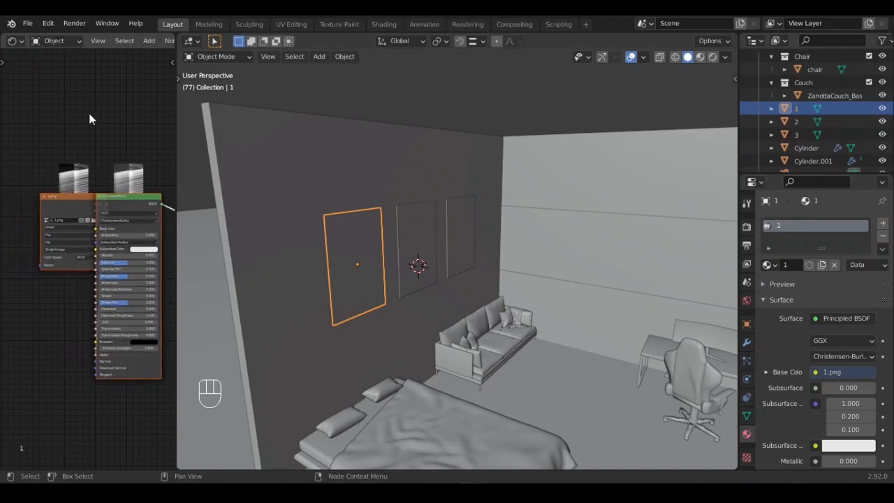
{"action": "left_click_drag", "start_coordinate": [71, 209], "coordinate": [17, 209]}
Step: Set the Roughness of picture 1's Principled BSDF material to 0.1
{"action": "scroll", "coordinate": [119, 254], "scroll_direction": "up", "scroll_amount": 6}
{"action": "middle_click_drag", "start_coordinate": [61, 224], "coordinate": [39, 213], "text": "shift"}
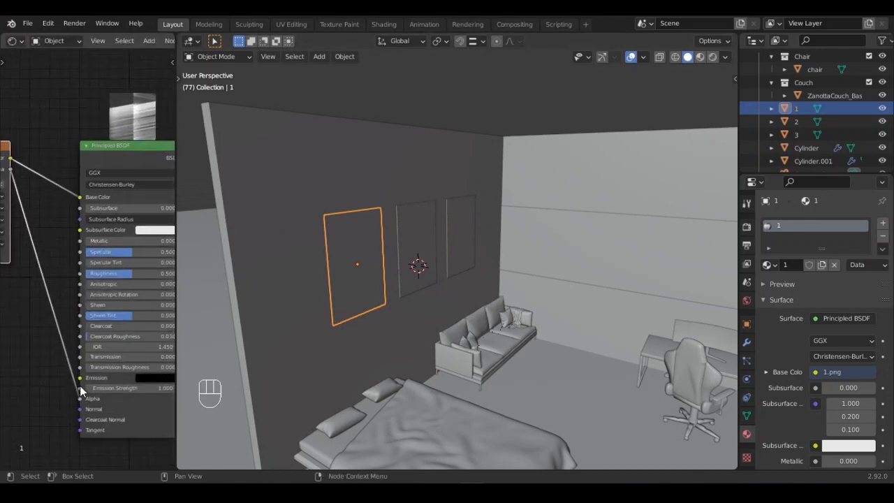
{"action": "left_click", "coordinate": [161, 274]}
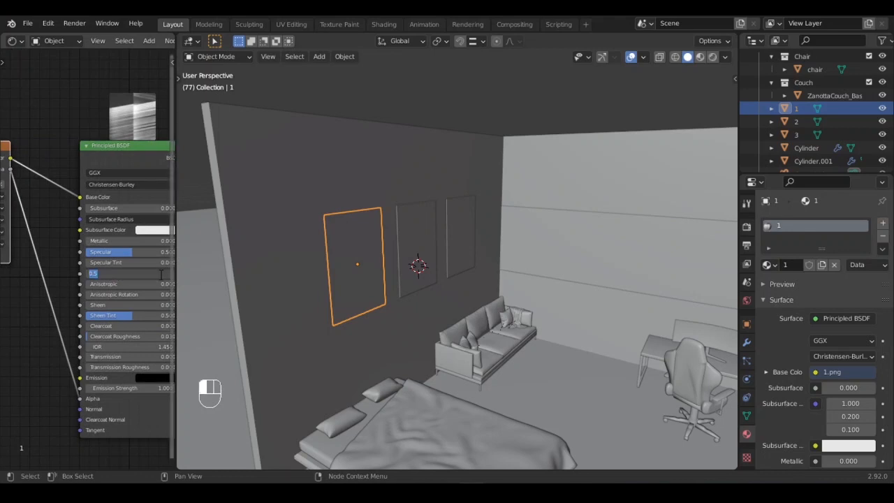
{"action": "type", "text": "0.1"}
{"action": "key", "text": "Return"}
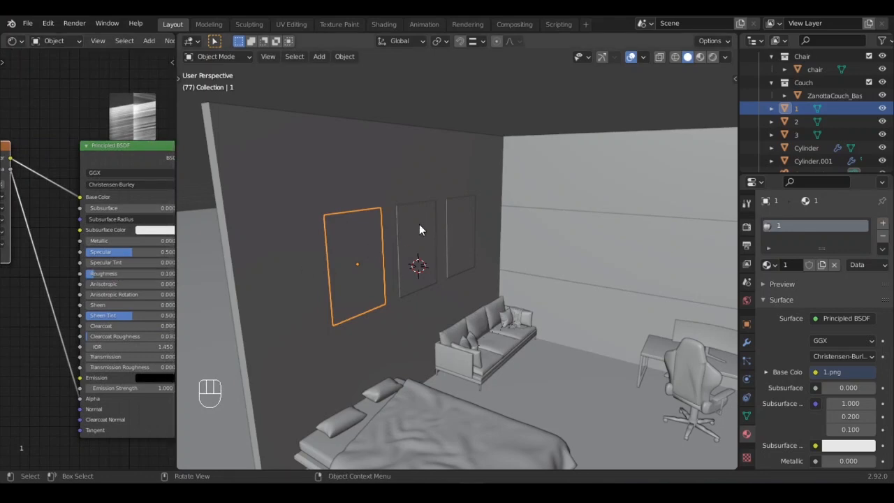
Step: Set the Roughness of picture 2's Principled BSDF material to 0.1
{"action": "left_click", "coordinate": [415, 268]}
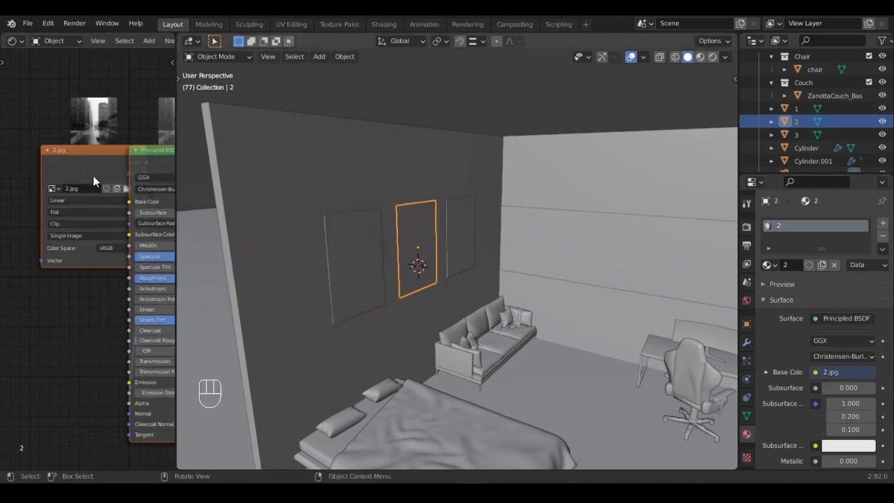
{"action": "middle_click_drag", "start_coordinate": [112, 238], "coordinate": [42, 234]}
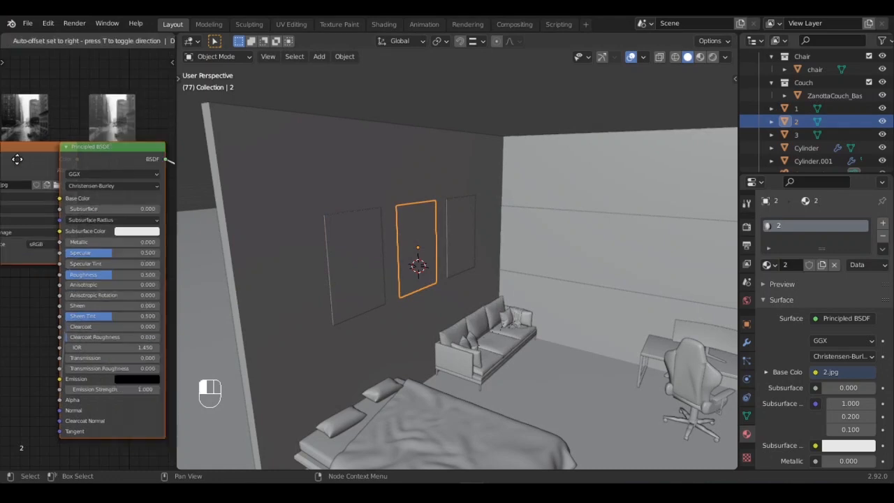
{"action": "left_click", "coordinate": [112, 275]}
{"action": "type", "text": "0.1"}
{"action": "key", "text": "Return"}
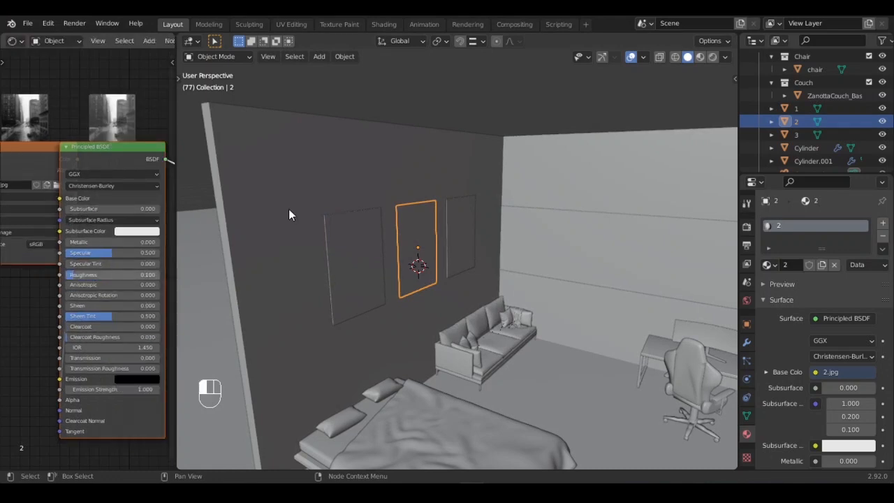
Step: Set the Roughness of picture 3's Principled BSDF material to 0.1 and preview the room through the camera in rendered shading
{"action": "left_click", "coordinate": [466, 238]}
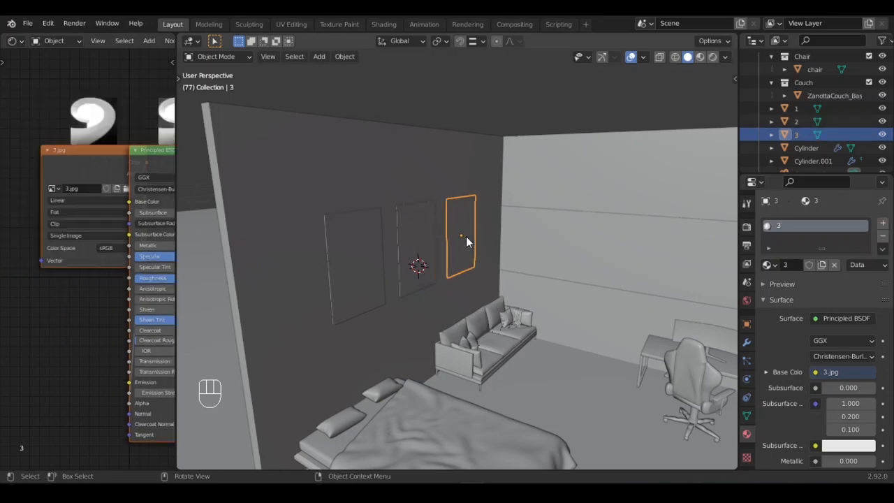
{"action": "left_click", "coordinate": [145, 278]}
{"action": "type", "text": "0.1"}
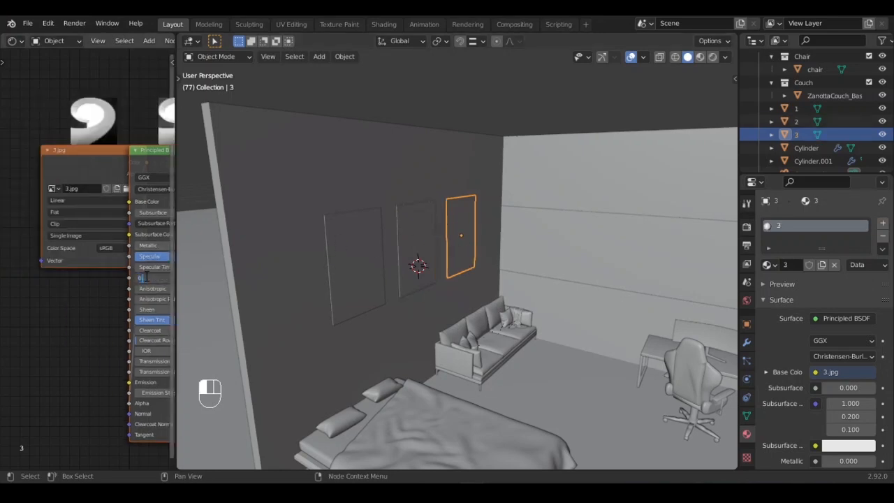
{"action": "key", "text": "Return"}
{"action": "key", "text": "KP_0"}
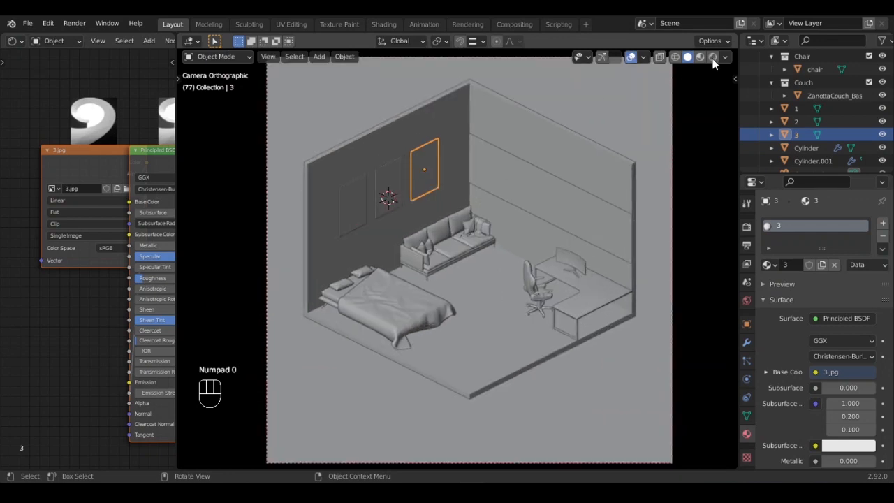
{"action": "left_click", "coordinate": [713, 57]}
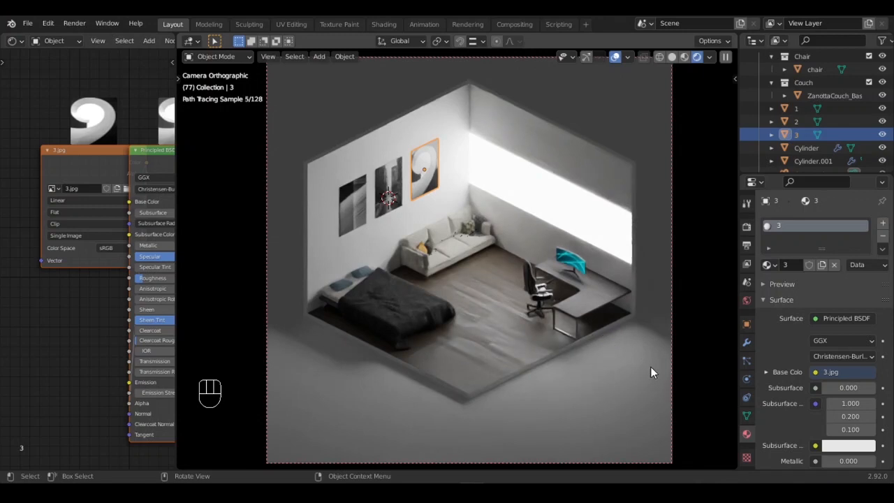
Step: Add a new material to the large background plane under the room and name it BG
{"action": "left_click", "coordinate": [571, 390]}
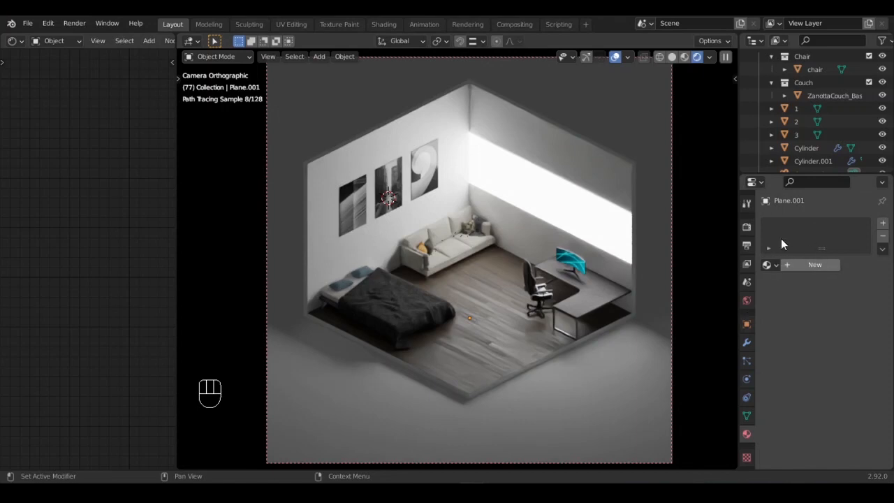
{"action": "left_click", "coordinate": [815, 264]}
{"action": "double_click", "coordinate": [840, 226]}
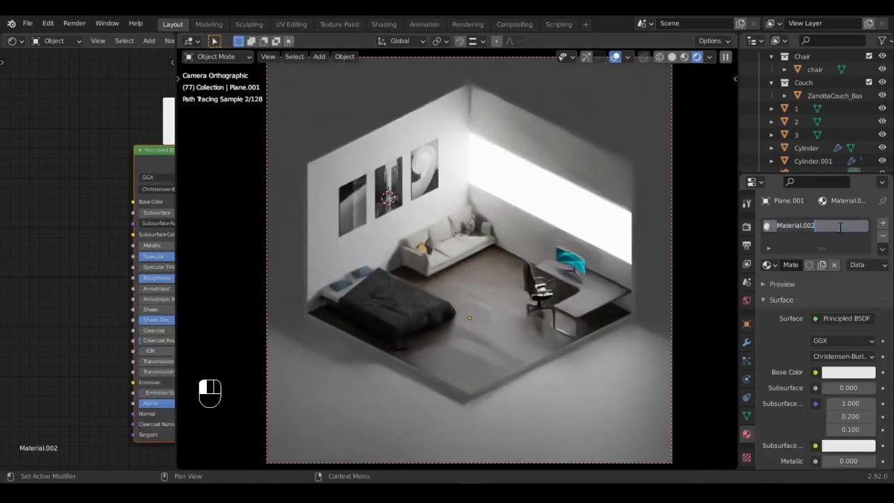
{"action": "key", "text": "BackSpace"}
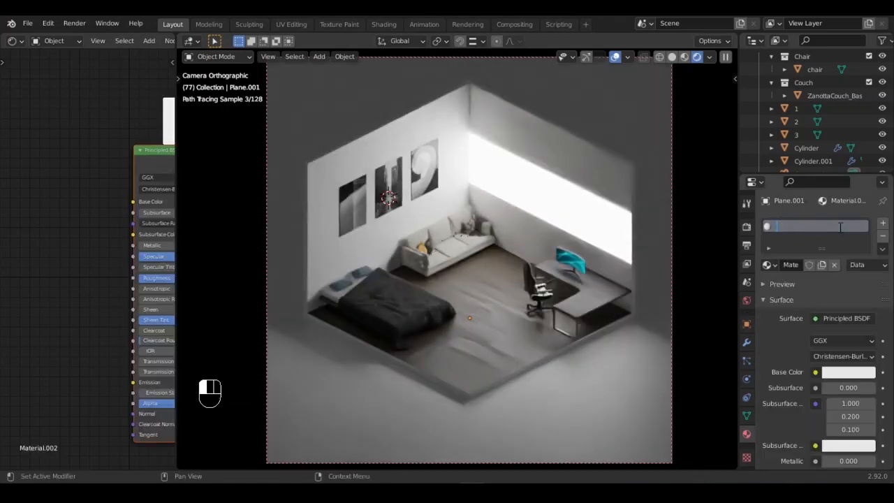
{"action": "type", "text": "BG"}
{"action": "key", "text": "Return"}
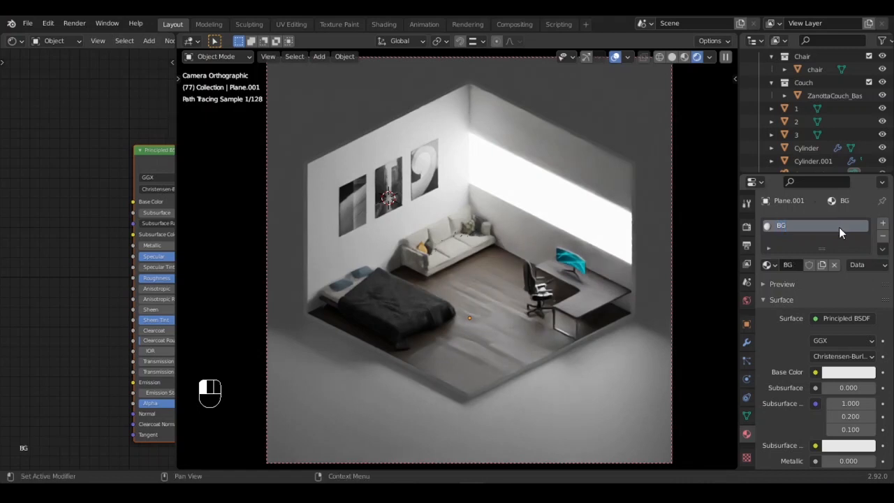
Step: Darken the BG material's Base Color by lowering its HSV value
{"action": "left_click", "coordinate": [815, 372]}
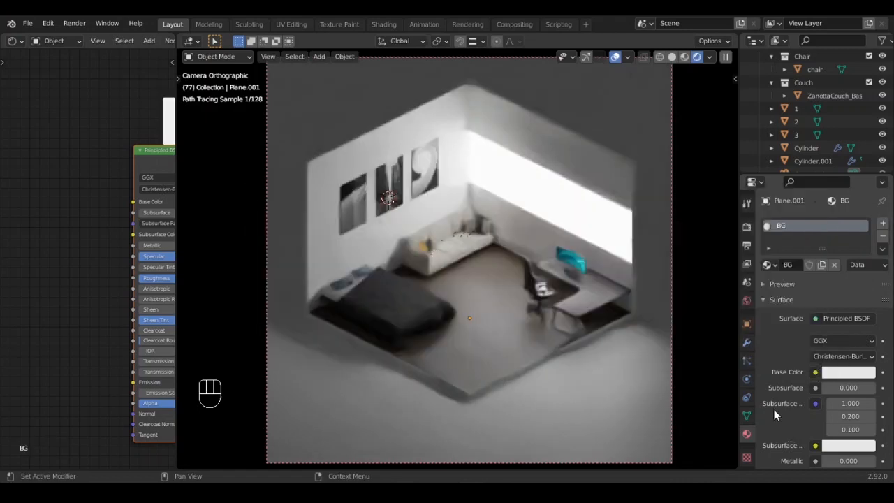
{"action": "left_click", "coordinate": [849, 373]}
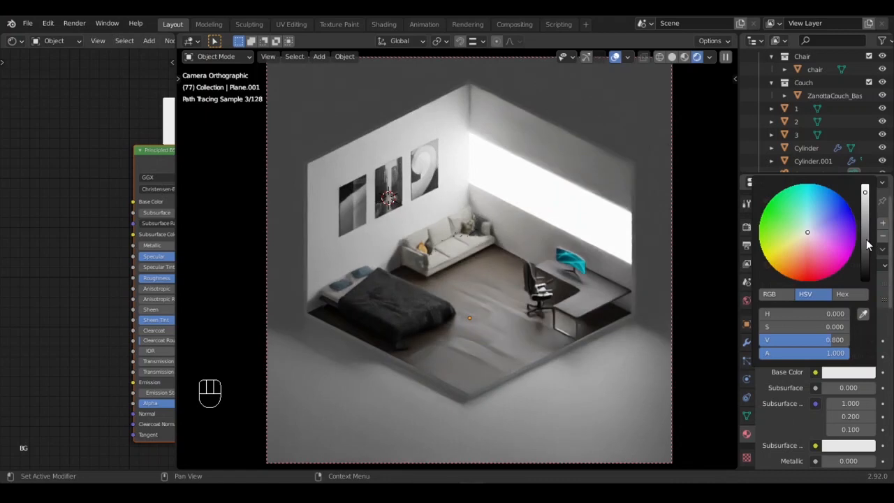
{"action": "left_click_drag", "start_coordinate": [831, 339], "coordinate": [768, 340]}
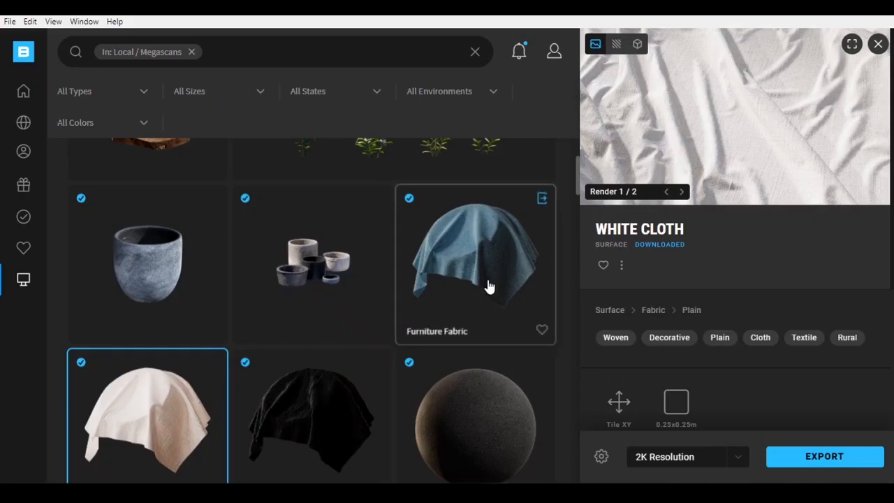
Step: Switch to Quixel Bridge and look through the local Megascans library for plant, pot and fabric assets
{"action": "scroll", "coordinate": [314, 301], "scroll_direction": "up", "scroll_amount": 1}
{"action": "scroll", "coordinate": [513, 299], "scroll_direction": "up", "scroll_amount": 2}
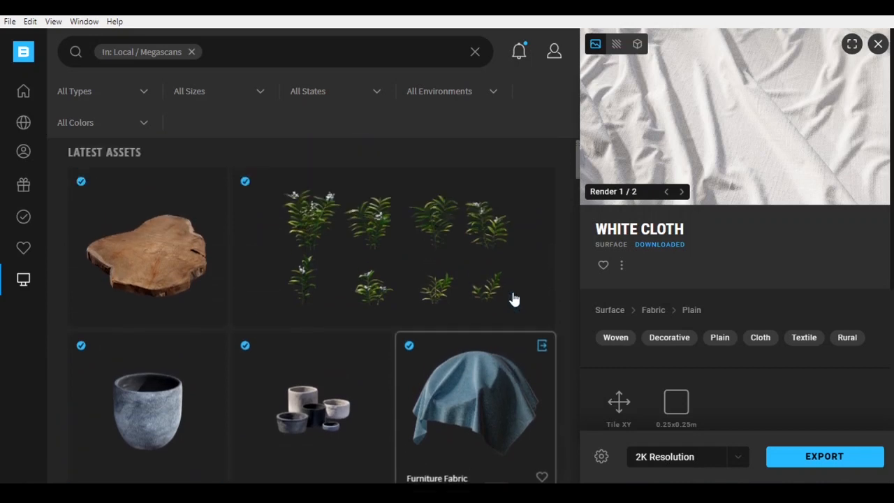
{"action": "scroll", "coordinate": [513, 299], "scroll_direction": "down", "scroll_amount": 3}
{"action": "scroll", "coordinate": [412, 295], "scroll_direction": "up", "scroll_amount": 2}
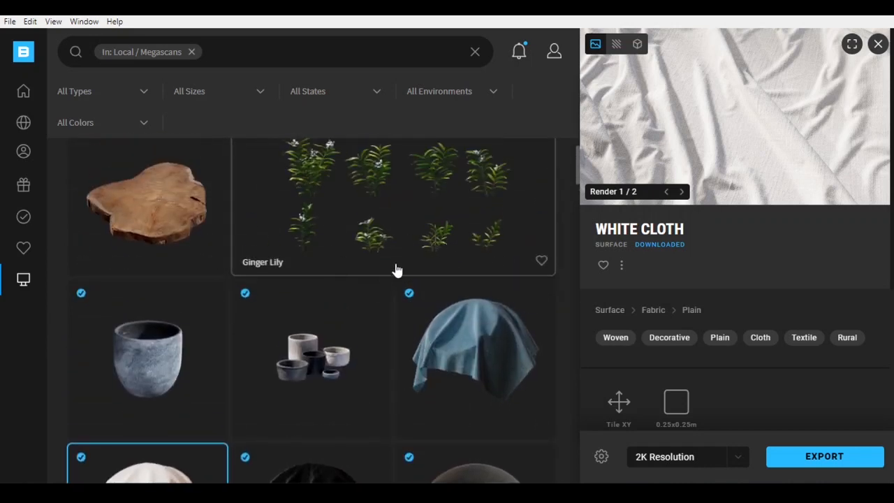
{"action": "scroll", "coordinate": [419, 298], "scroll_direction": "down", "scroll_amount": 3}
{"action": "scroll", "coordinate": [393, 303], "scroll_direction": "up", "scroll_amount": 3}
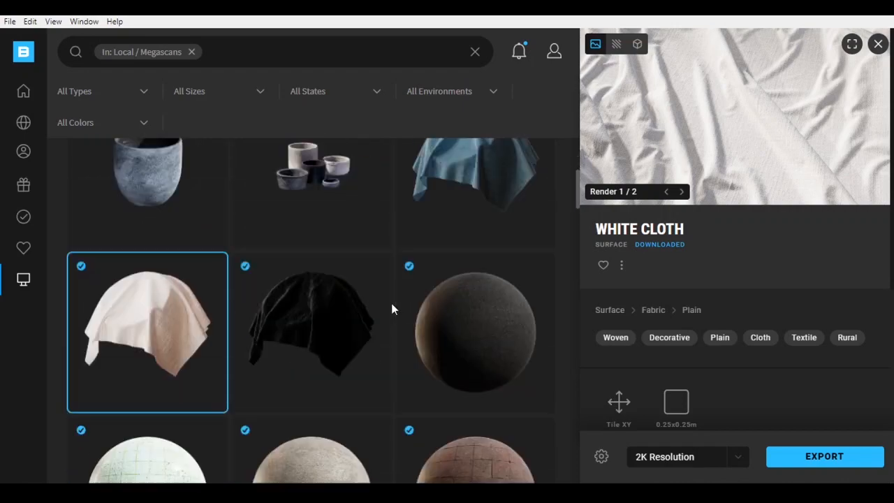